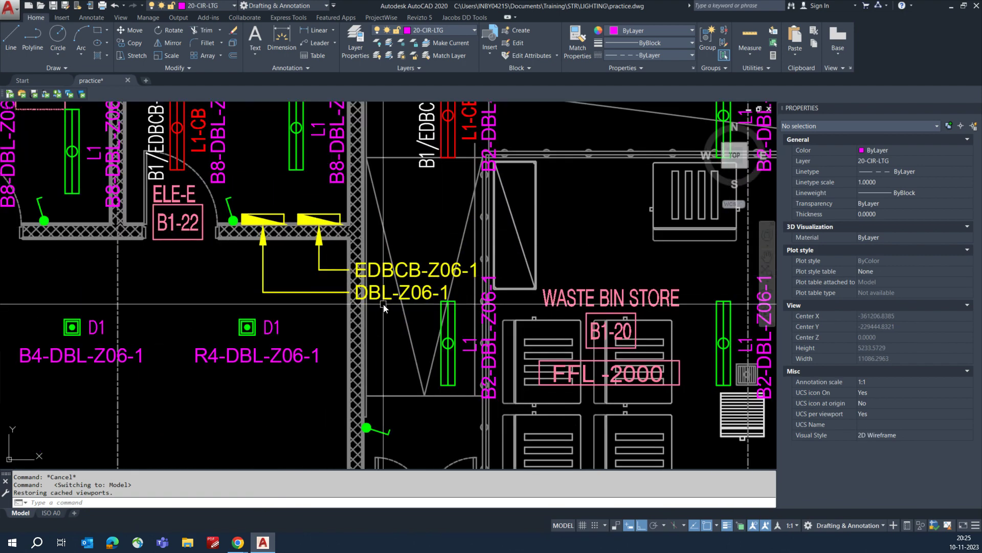
- Examine the EDBCB-Z06-1 panel location and the row of R1/EDBCB-Z06-1 lights beside Security Office 1
{"action": "scroll", "coordinate": [382, 304], "scroll_direction": "down", "scroll_amount": 6}
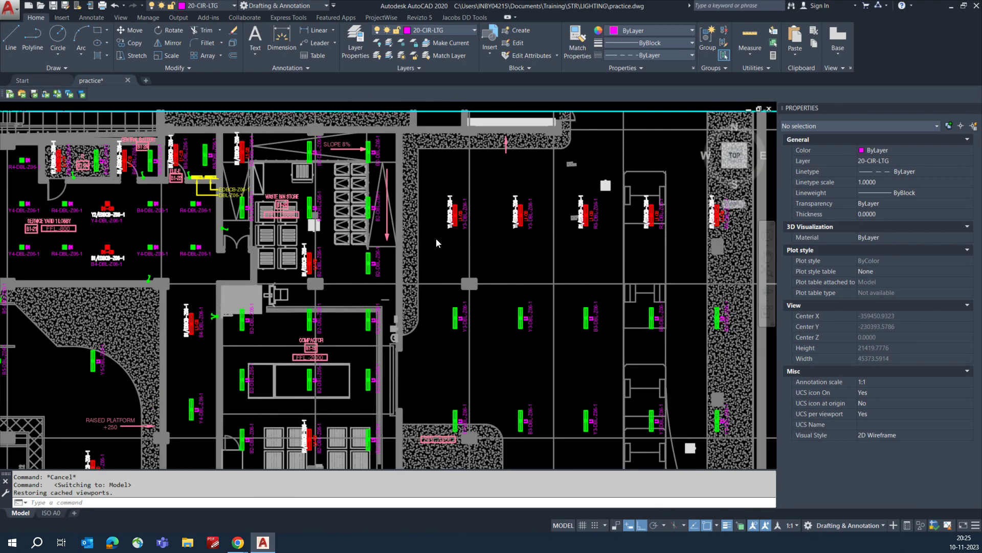
{"action": "scroll", "coordinate": [437, 243], "scroll_direction": "down", "scroll_amount": 3}
{"action": "scroll", "coordinate": [472, 348], "scroll_direction": "up", "scroll_amount": 8}
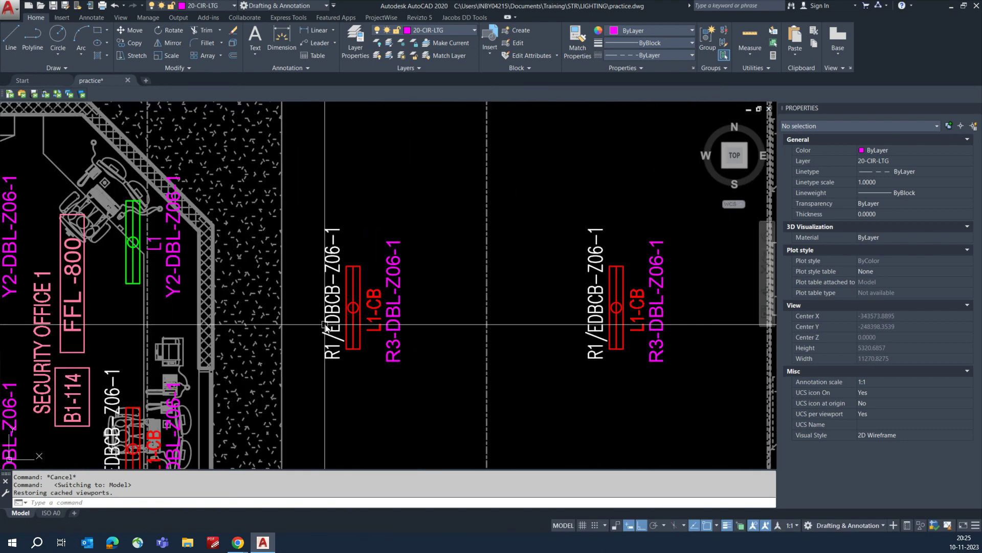
{"action": "scroll", "coordinate": [326, 327], "scroll_direction": "down", "scroll_amount": 1}
{"action": "scroll", "coordinate": [337, 320], "scroll_direction": "up", "scroll_amount": 2}
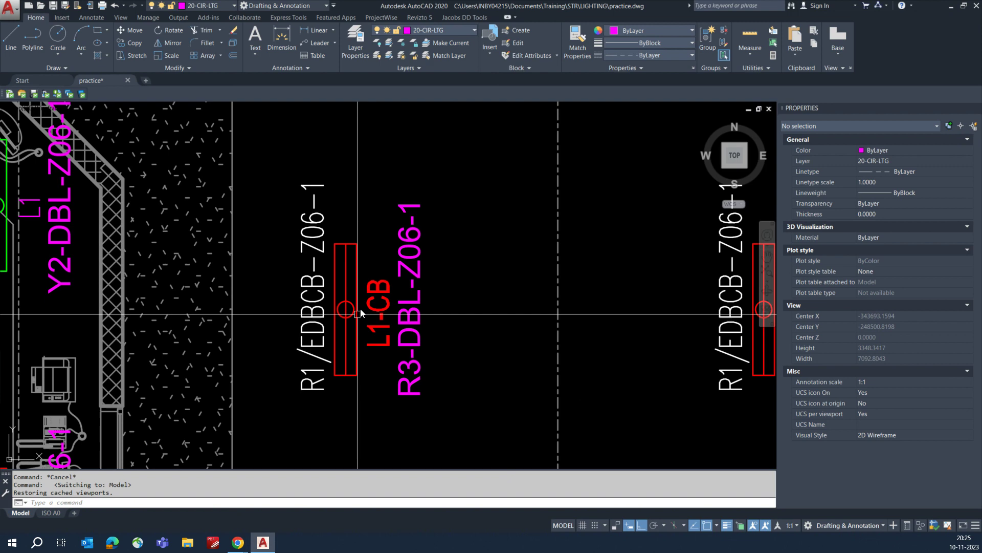
{"action": "scroll", "coordinate": [353, 315], "scroll_direction": "down", "scroll_amount": 6}
{"action": "scroll", "coordinate": [344, 333], "scroll_direction": "up", "scroll_amount": 4}
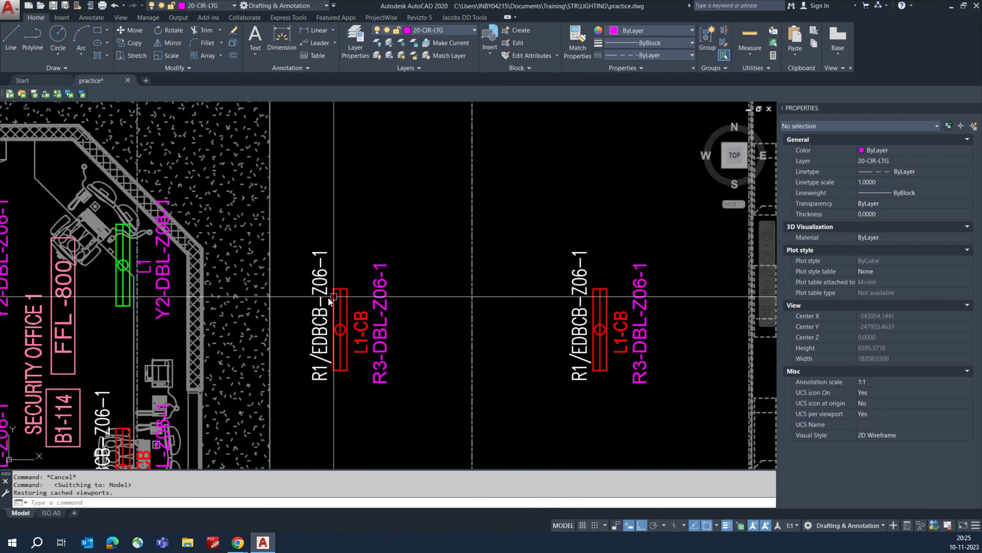
{"action": "mouse_move", "coordinate": [340, 303]}
{"action": "middle_mouse_down"}
{"action": "mouse_move", "coordinate": [336, 332]}
{"action": "mouse_move", "coordinate": [334, 296]}
{"action": "middle_mouse_up"}
{"action": "scroll", "coordinate": [335, 307], "scroll_direction": "down", "scroll_amount": 4}
{"action": "type", "text": "pl"}
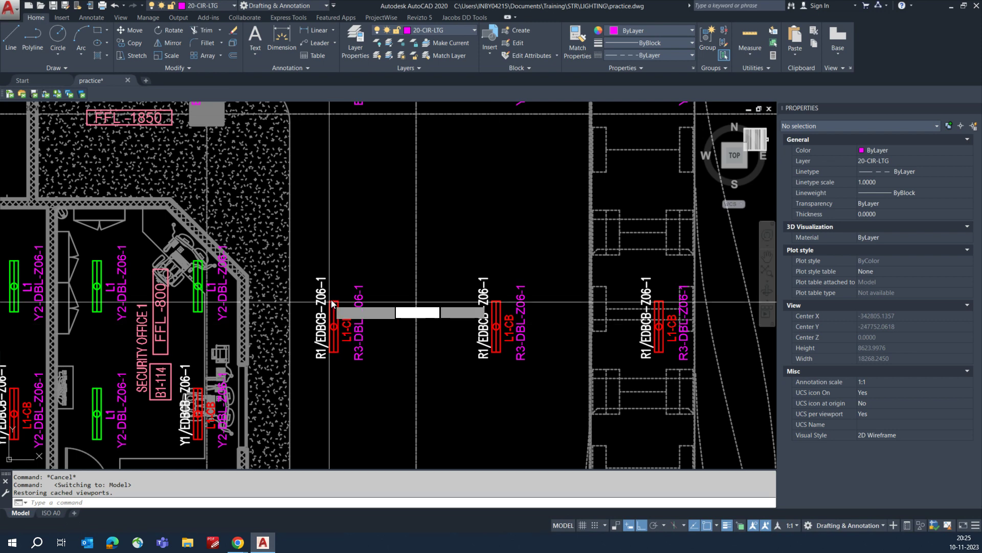
{"action": "scroll", "coordinate": [333, 302], "scroll_direction": "up", "scroll_amount": 6}
{"action": "key", "text": "Return"}
{"action": "key", "text": "Escape"}
{"action": "key", "text": "Escape"}
{"action": "key", "text": "Escape"}
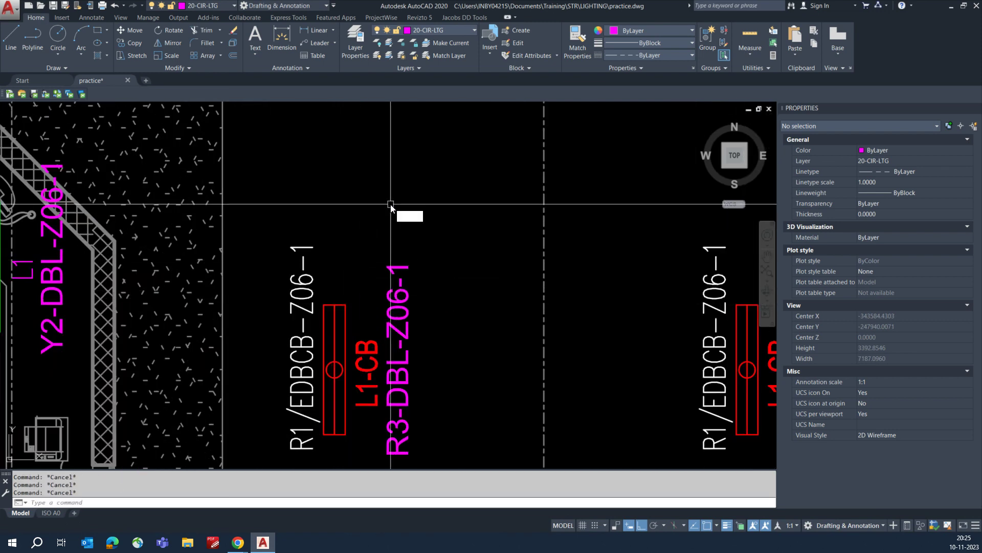
- Check the color and linetype of the current circuit layer 20-CIR-LTG in the layer properties
{"action": "type", "text": "la"}
{"action": "key", "text": "Return"}
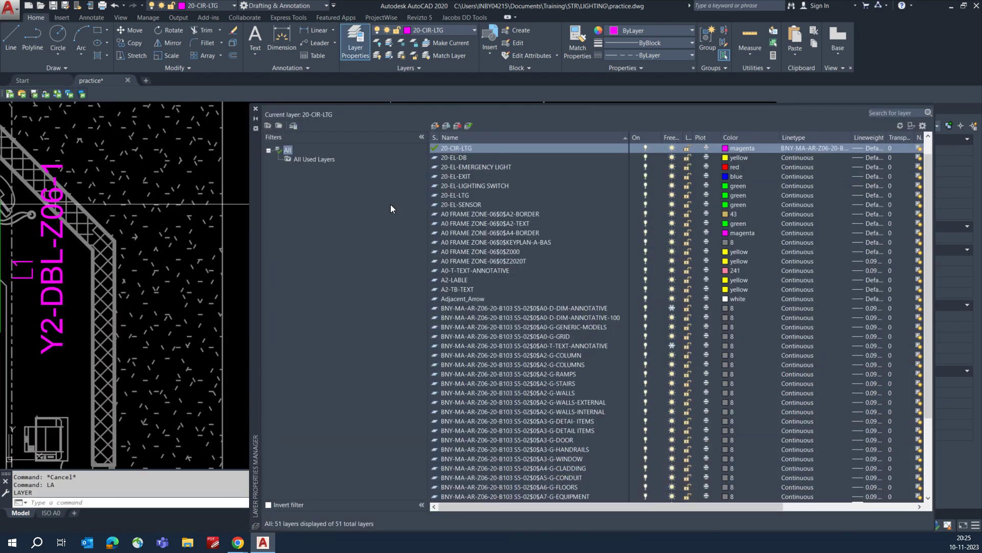
{"action": "left_click", "coordinate": [466, 147]}
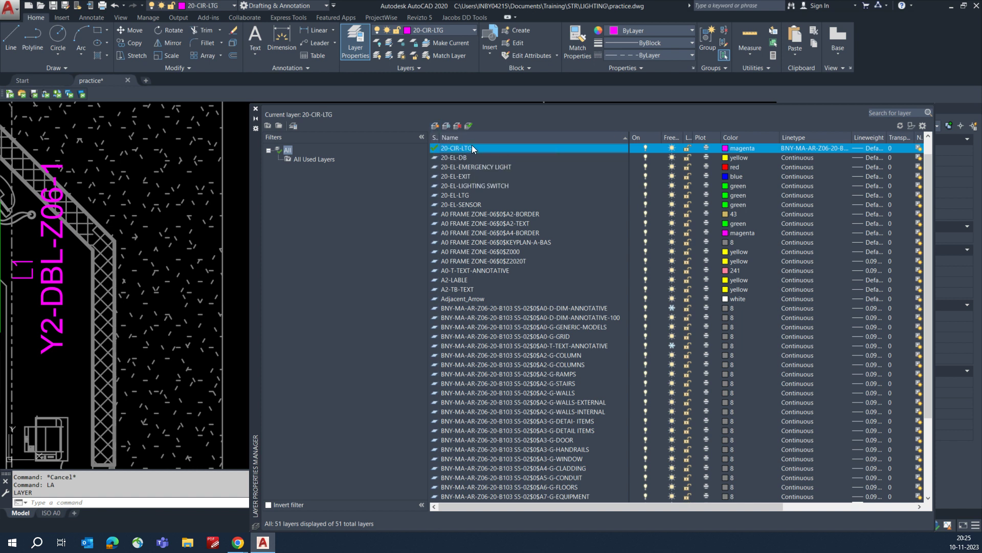
{"action": "left_click", "coordinate": [256, 110]}
{"action": "type", "text": "P"}
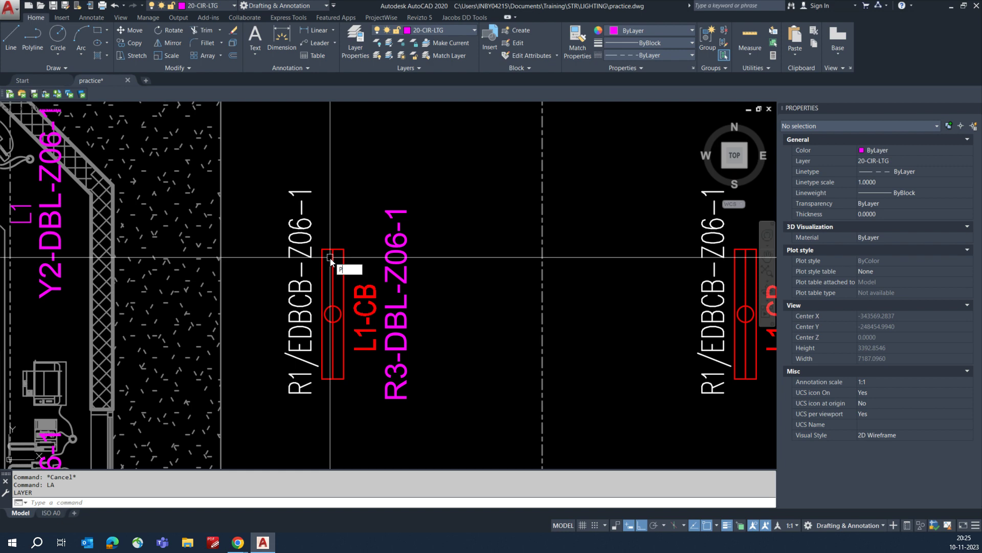
{"action": "type", "text": "L"}
{"action": "key", "text": "Return"}
{"action": "left_click", "coordinate": [331, 249]}
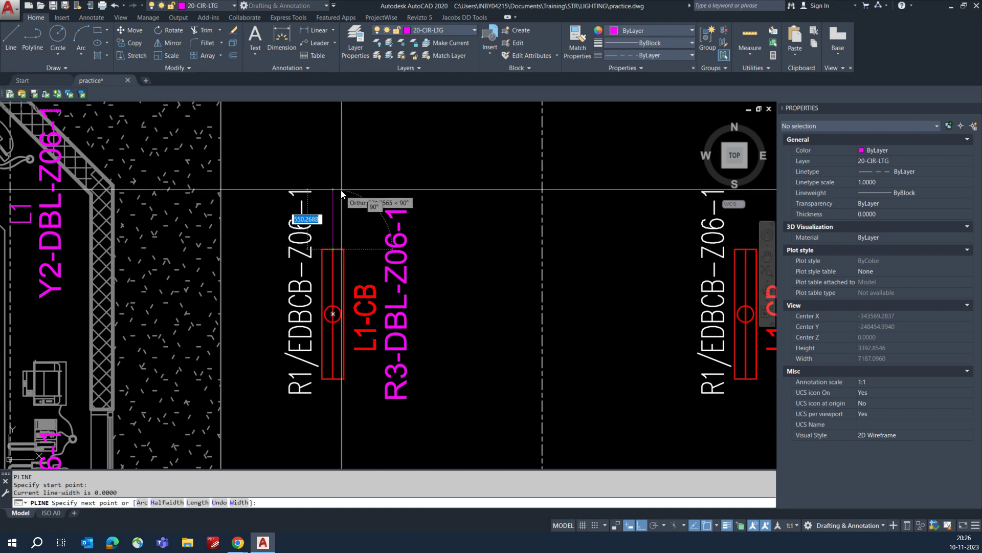
{"action": "scroll", "coordinate": [341, 189], "scroll_direction": "down", "scroll_amount": 6}
{"action": "key", "text": "Escape"}
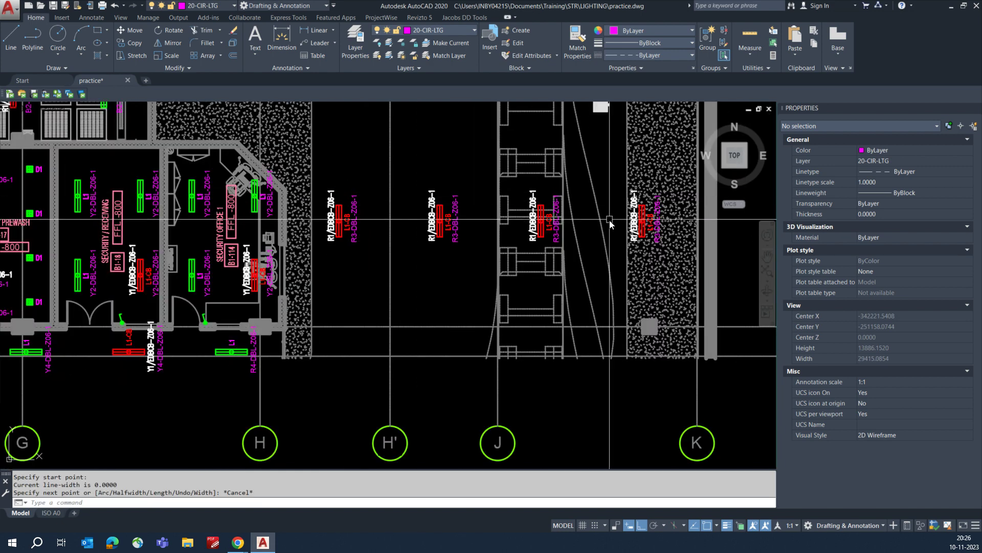
- Draw a circuit polyline linking the lower ends of the first two R1/EDBCB-Z06-1 lights, with slanted ends and a horizontal run below them
{"action": "scroll", "coordinate": [284, 228], "scroll_direction": "up", "scroll_amount": 3}
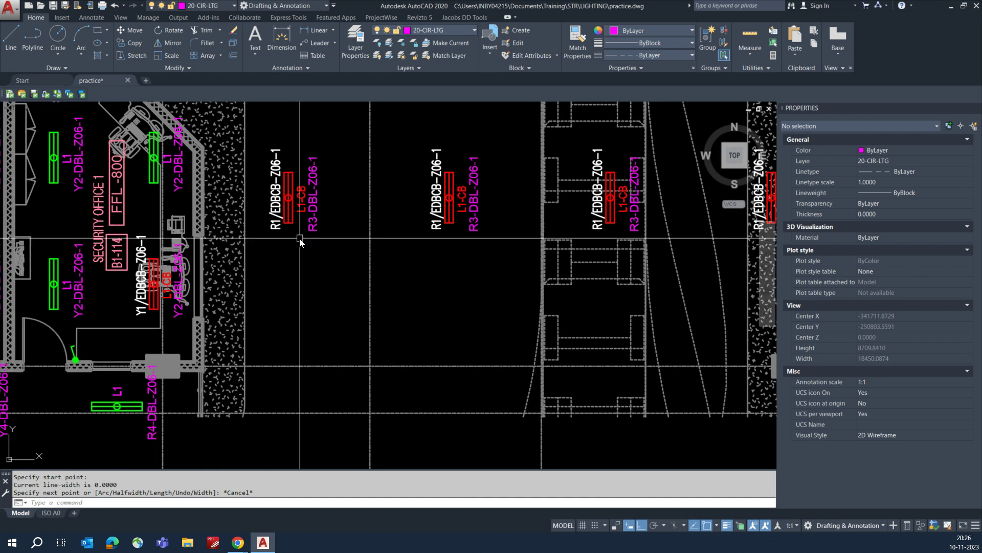
{"action": "type", "text": "pl"}
{"action": "key", "text": "Return"}
{"action": "scroll", "coordinate": [286, 224], "scroll_direction": "up", "scroll_amount": 3}
{"action": "left_click", "coordinate": [287, 221]}
{"action": "key", "text": "F8"}
{"action": "left_click", "coordinate": [305, 252]}
{"action": "key", "text": "F8"}
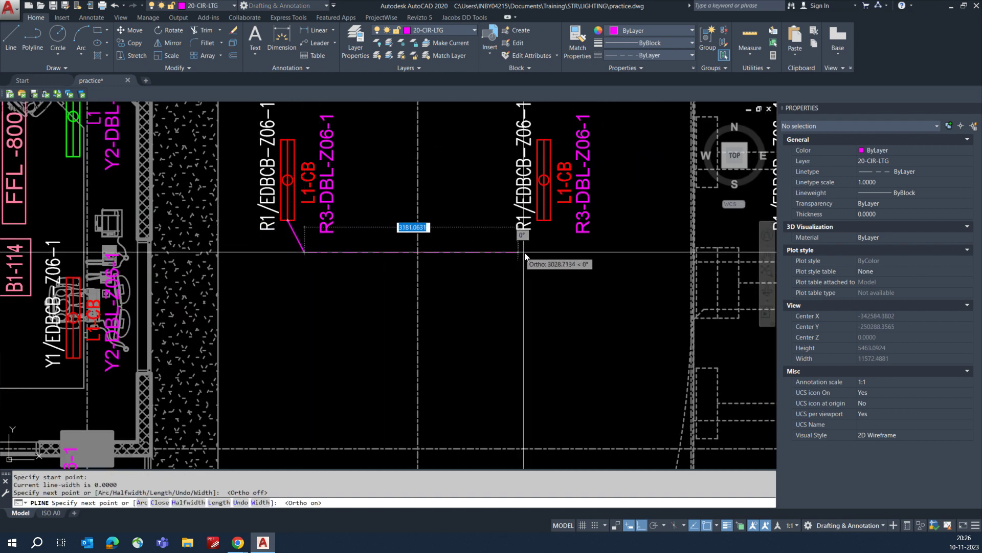
{"action": "left_click", "coordinate": [529, 252]}
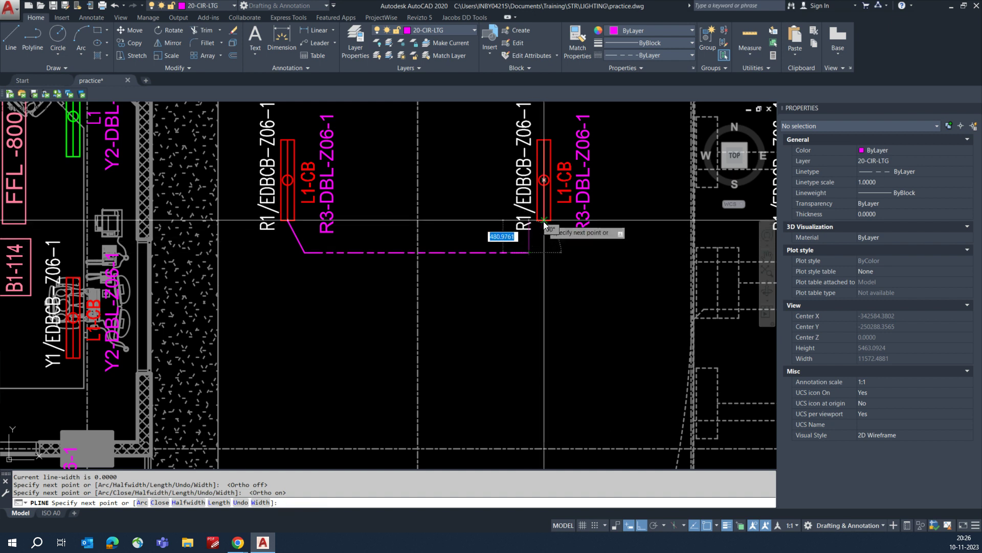
{"action": "left_click", "coordinate": [544, 220]}
{"action": "key", "text": "Escape"}
{"action": "key", "text": "Escape"}
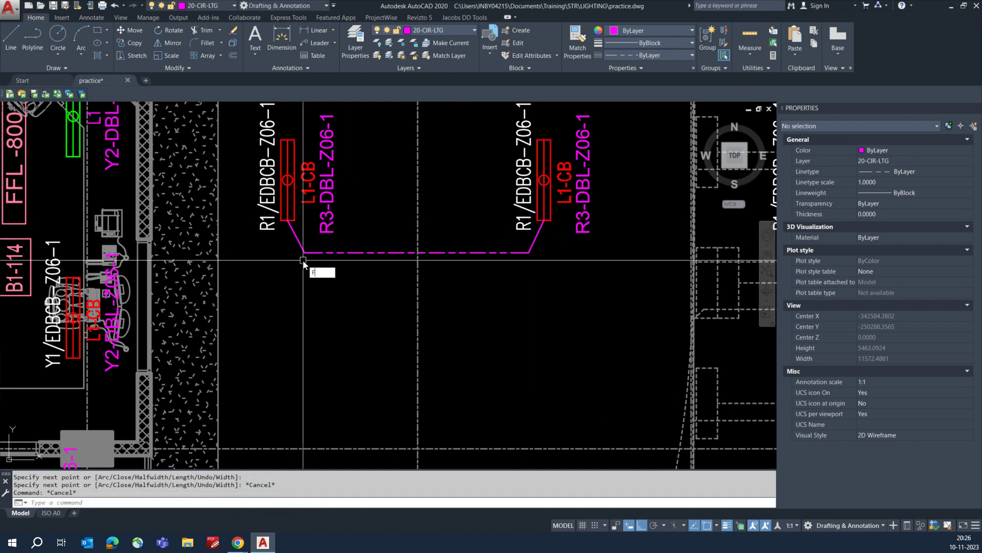
- Fillet the polyline corner below the first light with a radius of 100
{"action": "key", "text": "Return"}
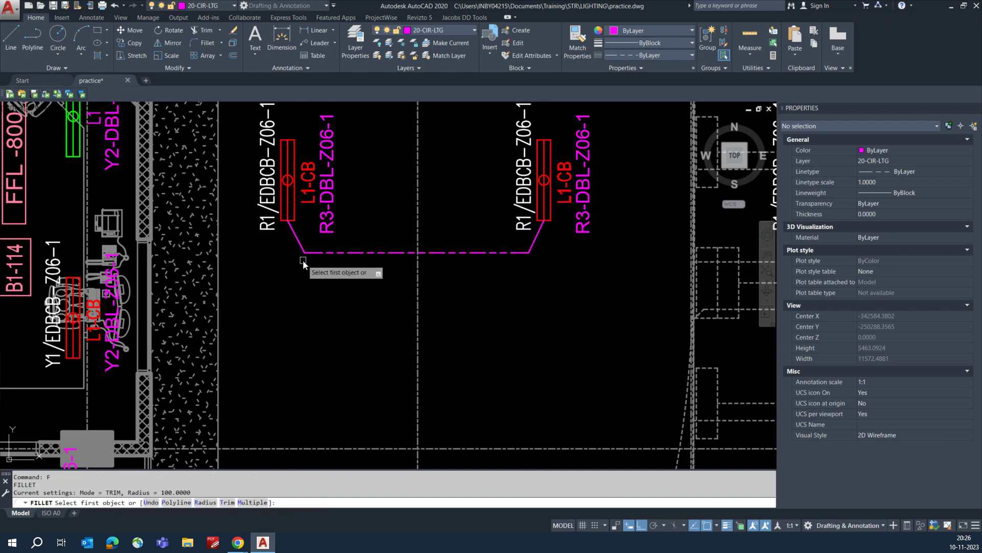
{"action": "key", "text": "Return"}
{"action": "key", "text": "Return"}
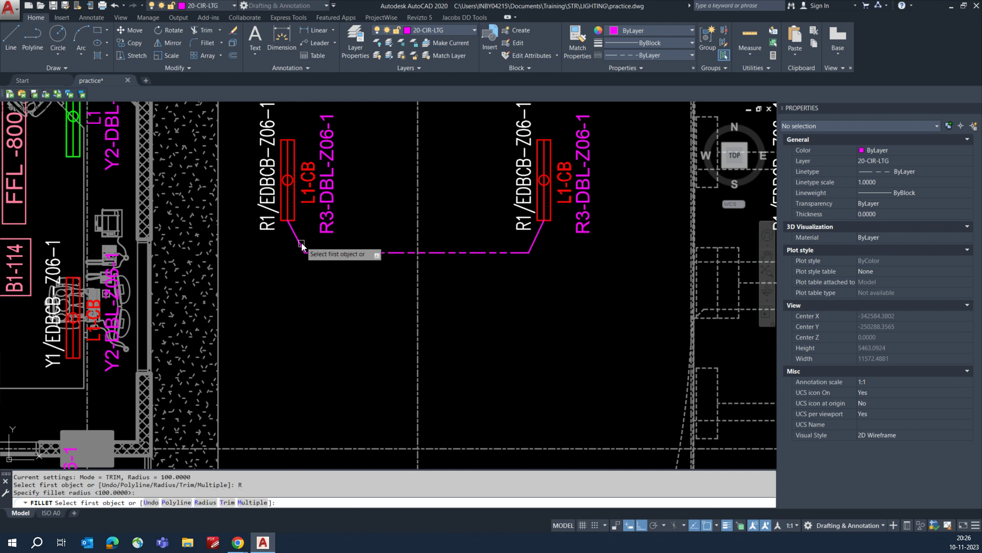
{"action": "left_click", "coordinate": [331, 252]}
{"action": "key", "text": "Escape"}
{"action": "key", "text": "Escape"}
- Fillet both lower corners of the circuit polyline with a radius of 250
{"action": "key", "text": "Return"}
{"action": "type", "text": "R"}
{"action": "key", "text": "Return"}
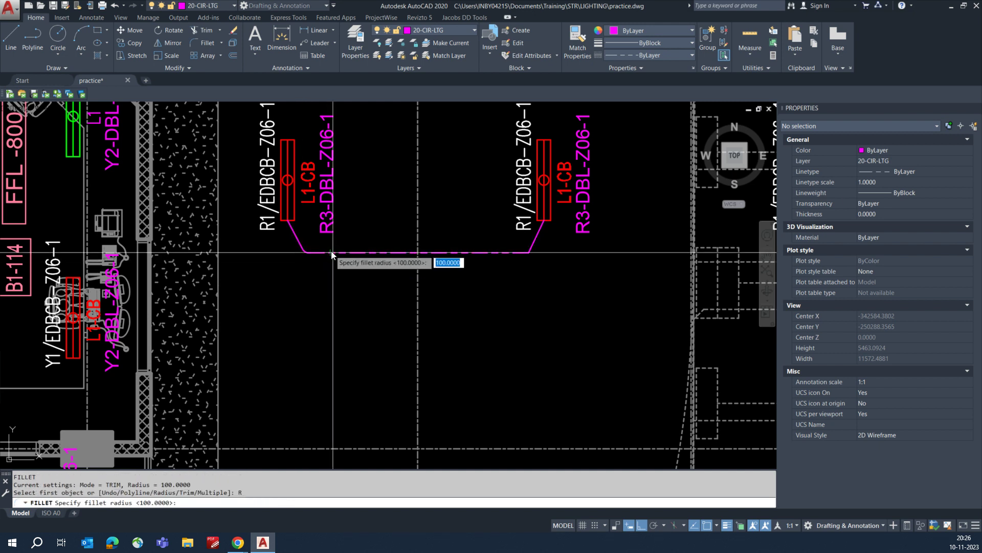
{"action": "type", "text": "250"}
{"action": "key", "text": "Return"}
{"action": "left_click", "coordinate": [298, 240]}
{"action": "left_click", "coordinate": [338, 254]}
{"action": "key", "text": "Return"}
{"action": "left_click", "coordinate": [486, 254]}
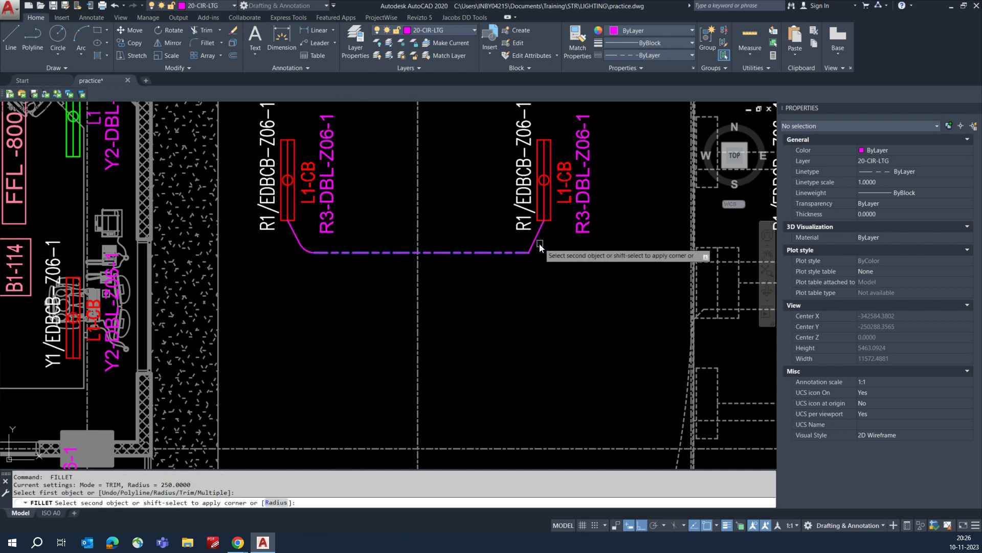
{"action": "left_click", "coordinate": [535, 241]}
- Mirror the circuit polyline about a vertical line through the second light's lower midpoint, keeping the original
{"action": "scroll", "coordinate": [538, 241], "scroll_direction": "down", "scroll_amount": 2}
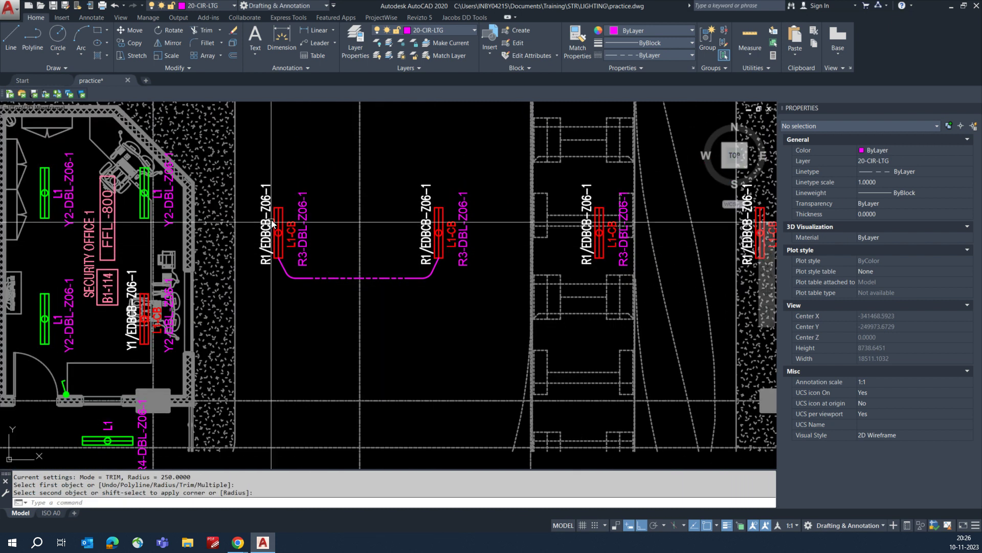
{"action": "scroll", "coordinate": [380, 260], "scroll_direction": "down", "scroll_amount": 2}
{"action": "middle_click_drag", "start_coordinate": [381, 260], "coordinate": [422, 260]}
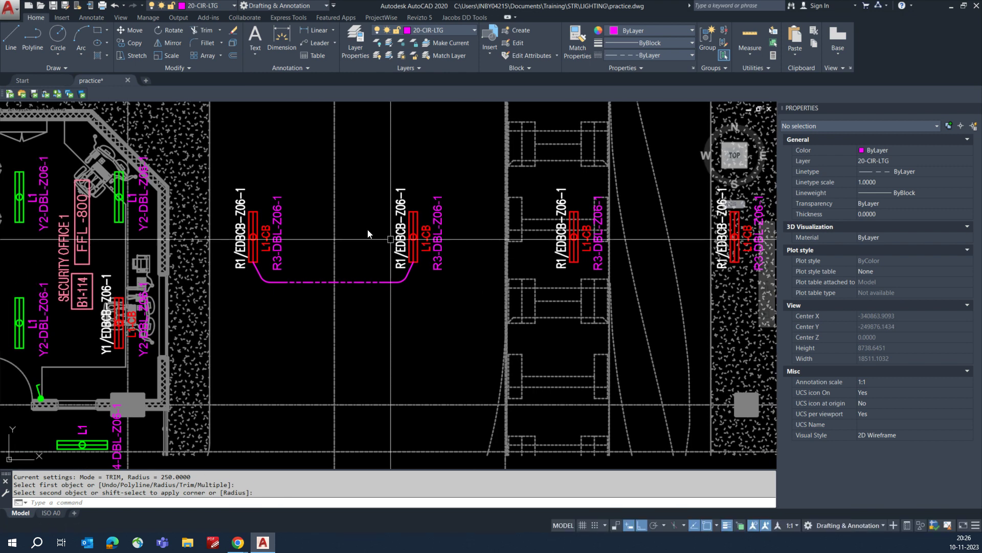
{"action": "middle_click_drag", "start_coordinate": [572, 268], "coordinate": [451, 267]}
{"action": "middle_click_drag", "start_coordinate": [318, 299], "coordinate": [381, 298]}
{"action": "left_click", "coordinate": [339, 280]}
{"action": "key", "text": "Return"}
{"action": "scroll", "coordinate": [348, 258], "scroll_direction": "up", "scroll_amount": 4}
{"action": "left_click", "coordinate": [343, 241]}
{"action": "scroll", "coordinate": [353, 286], "scroll_direction": "down", "scroll_amount": 2}
{"action": "left_click", "coordinate": [359, 307]}
{"action": "key", "text": "Return"}
{"action": "scroll", "coordinate": [471, 307], "scroll_direction": "down", "scroll_amount": 3}
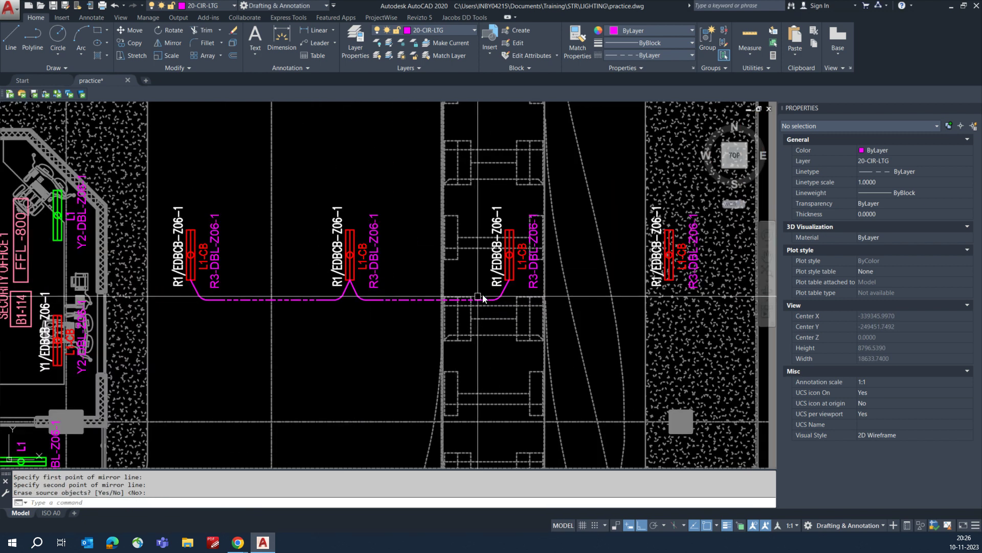
- Mirror the second circuit polyline about a vertical line through the third light's lower midpoint to reach the fourth light, keeping the original
{"action": "scroll", "coordinate": [504, 285], "scroll_direction": "up", "scroll_amount": 4}
{"action": "key", "text": "Return"}
{"action": "left_click", "coordinate": [501, 282]}
{"action": "key", "text": "Return"}
{"action": "left_click", "coordinate": [510, 266]}
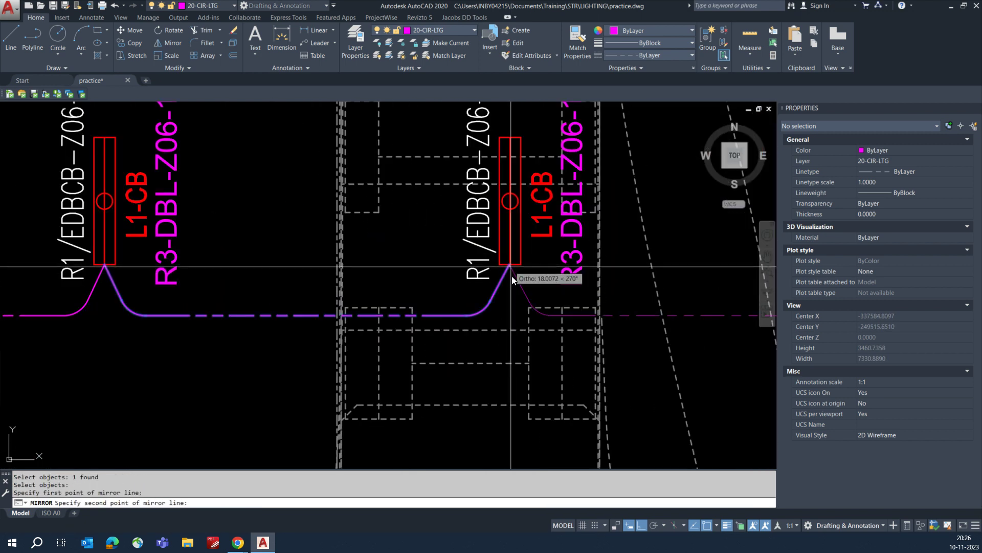
{"action": "left_click", "coordinate": [511, 296]}
{"action": "key", "text": "Return"}
{"action": "scroll", "coordinate": [511, 295], "scroll_direction": "down", "scroll_amount": 3}
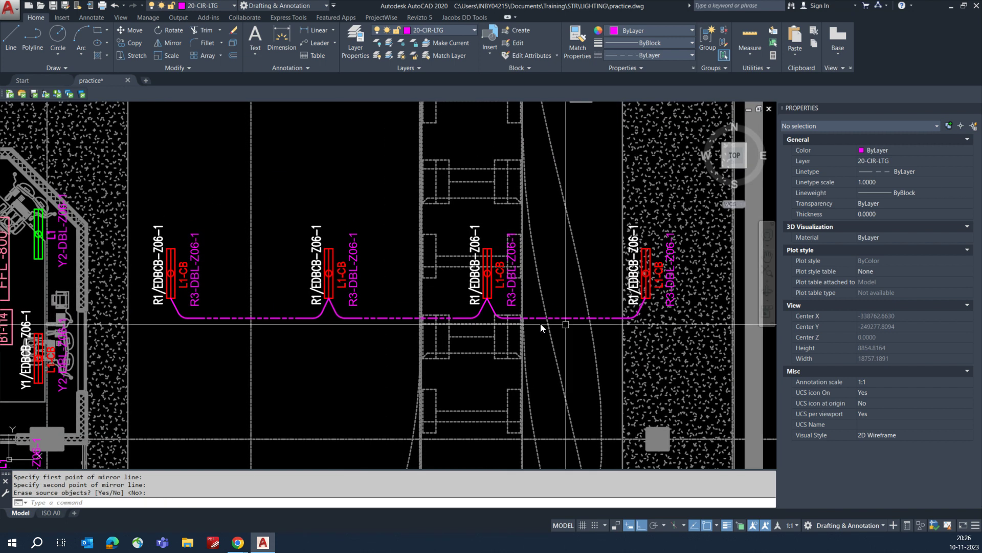
{"action": "scroll", "coordinate": [540, 324], "scroll_direction": "down", "scroll_amount": 1}
{"action": "scroll", "coordinate": [272, 334], "scroll_direction": "up", "scroll_amount": 1}
{"action": "key", "text": "Escape"}
{"action": "key", "text": "Escape"}
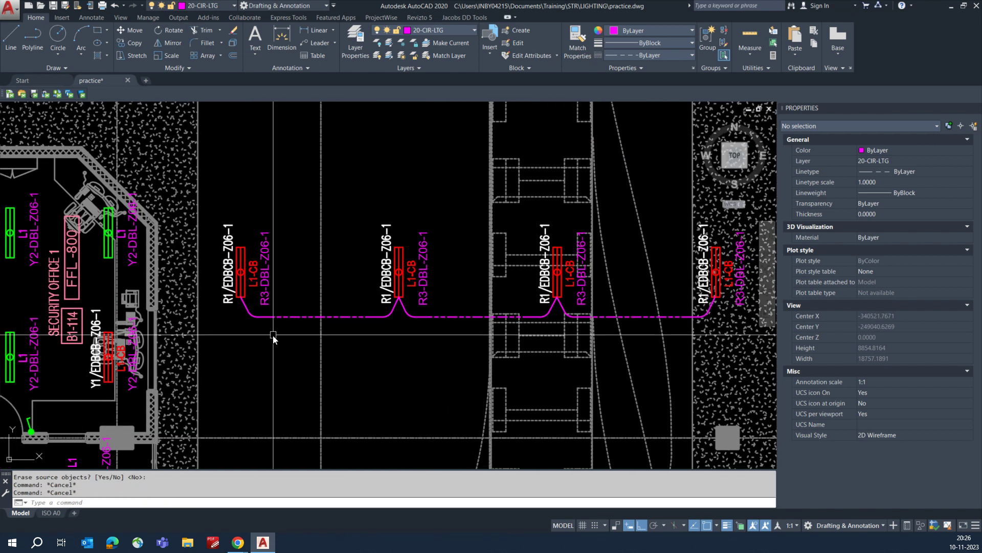
{"action": "type", "text": "DLI"}
{"action": "key", "text": "Return"}
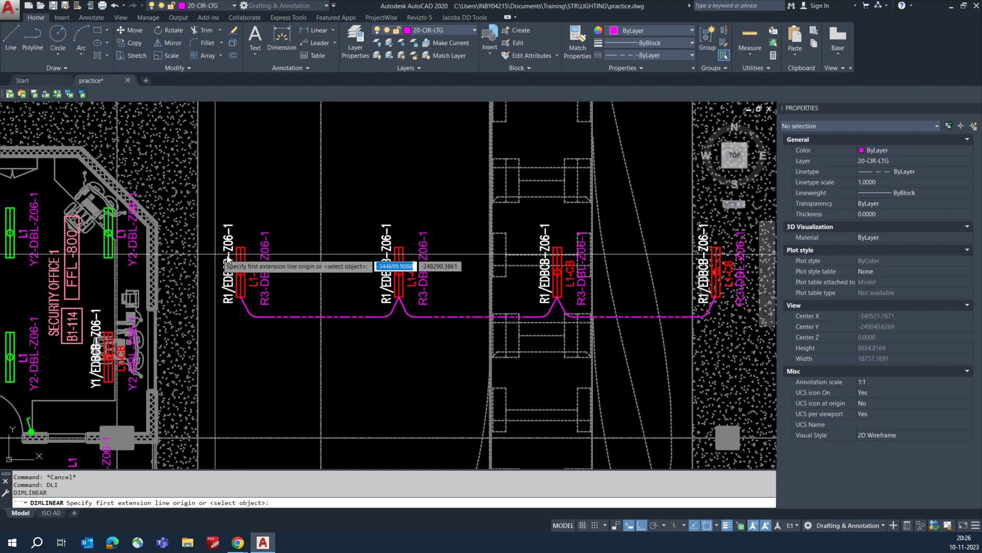
{"action": "scroll", "coordinate": [228, 258], "scroll_direction": "up", "scroll_amount": 2}
{"action": "left_click", "coordinate": [234, 244]}
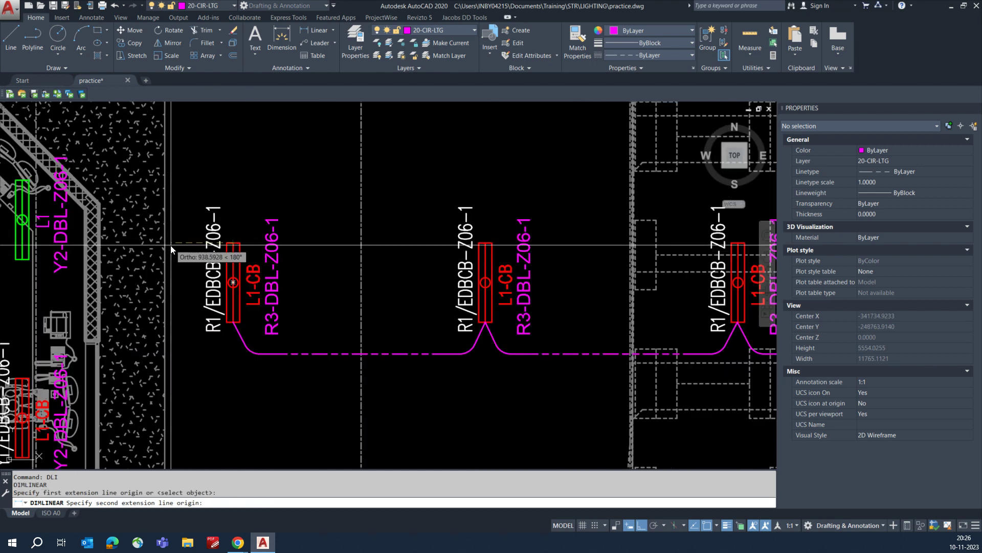
{"action": "left_click", "coordinate": [164, 244]}
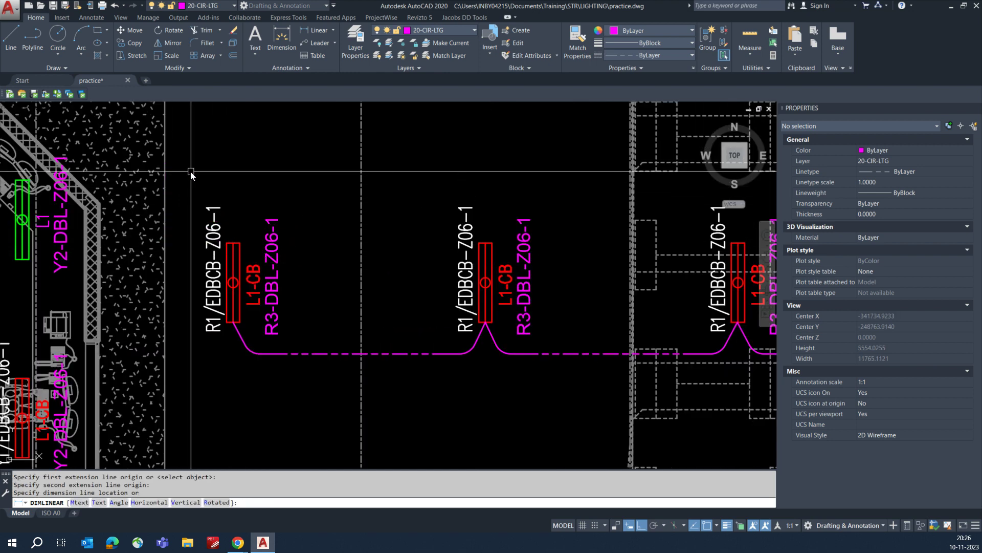
- Create a new layer named 20-DIM and set its color to white
{"action": "type", "text": "LA"}
{"action": "key", "text": "Return"}
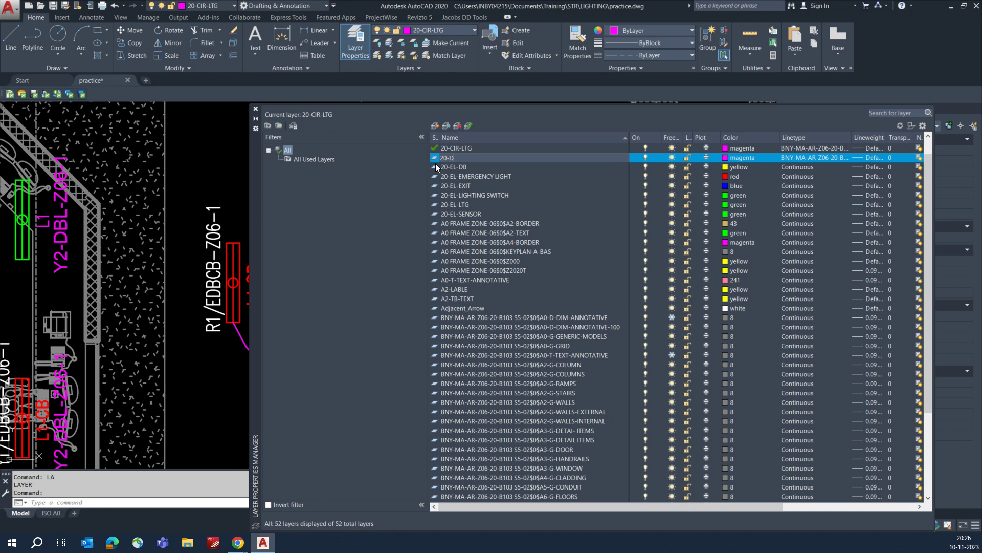
{"action": "left_click", "coordinate": [741, 159]}
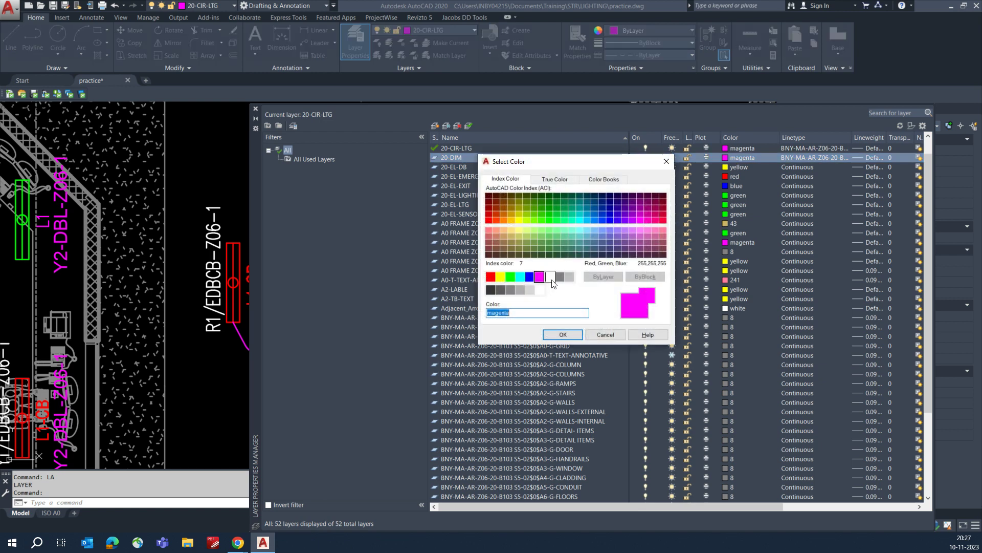
{"action": "left_click", "coordinate": [564, 335]}
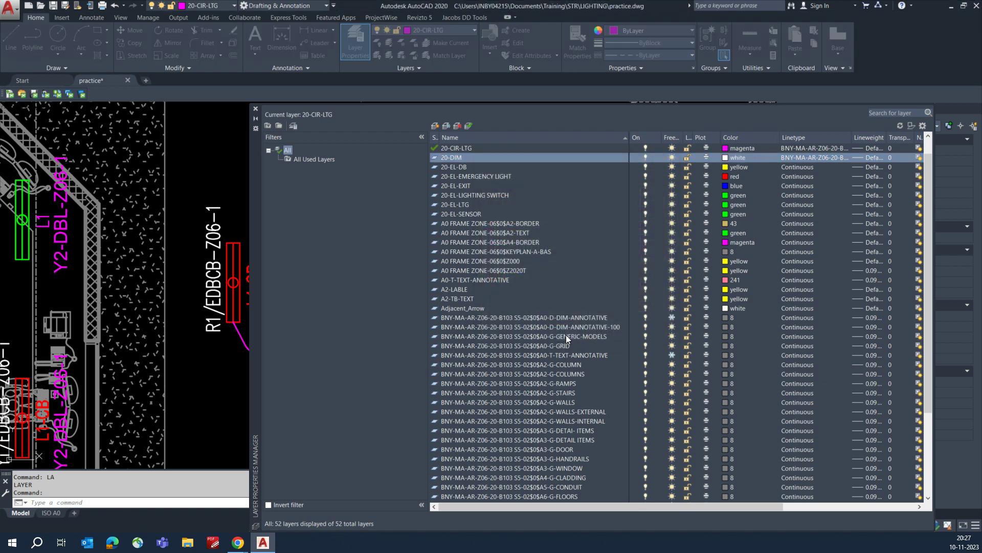
- Set the 20-DIM layer's linetype to Continuous and make it the current layer
{"action": "left_click", "coordinate": [824, 157]}
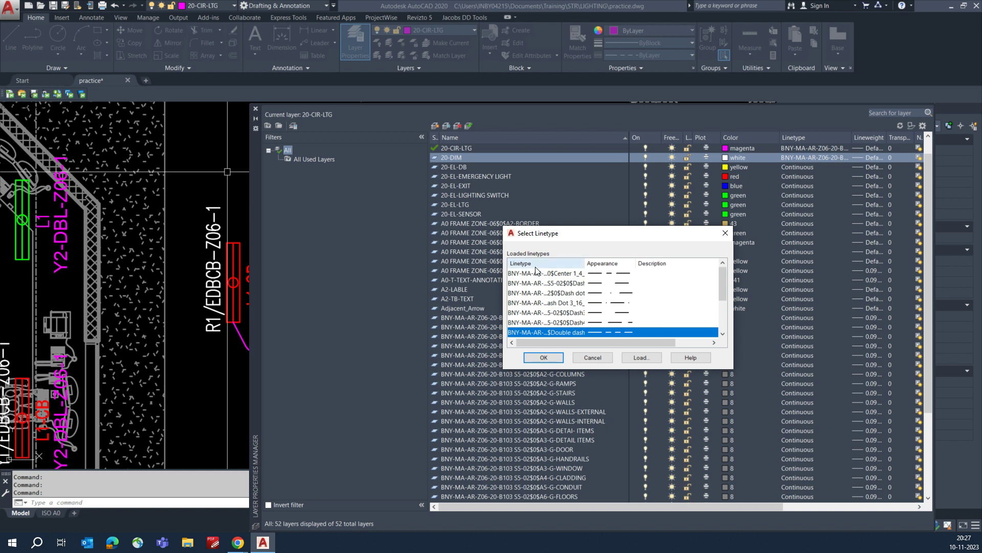
{"action": "scroll", "coordinate": [568, 302], "scroll_direction": "down", "scroll_amount": 2}
{"action": "left_click", "coordinate": [532, 323]}
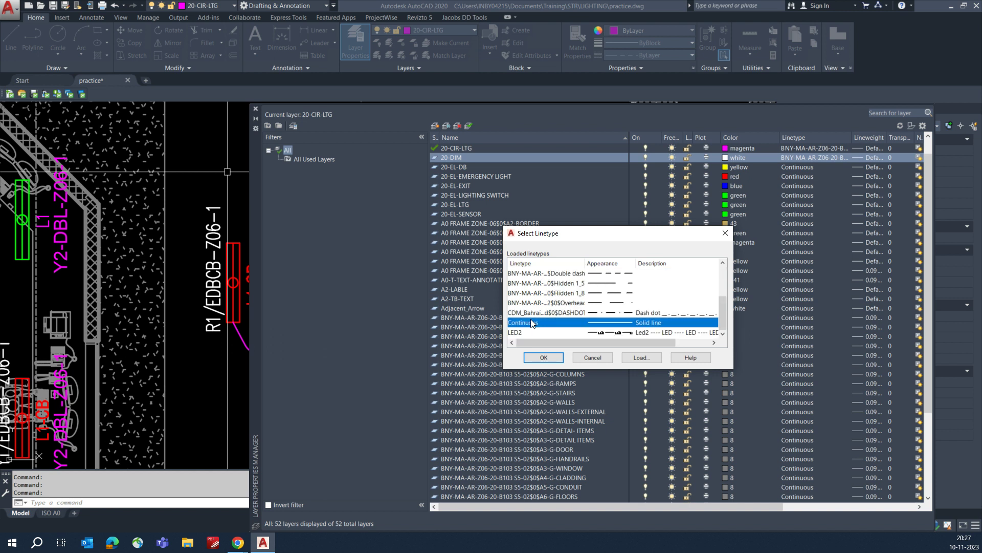
{"action": "left_click", "coordinate": [544, 358]}
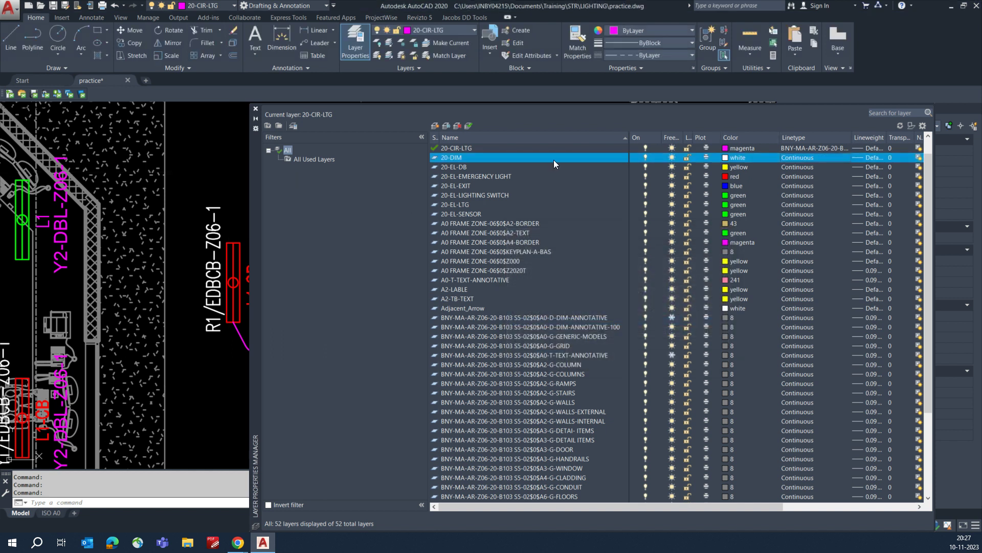
{"action": "left_click", "coordinate": [256, 109]}
- Add a horizontal linear dimension from the wall edge to the first R1/EDBCB-Z06-1 light, placed above the light
{"action": "type", "text": "DLI"}
{"action": "key", "text": "Return"}
{"action": "left_click", "coordinate": [213, 250]}
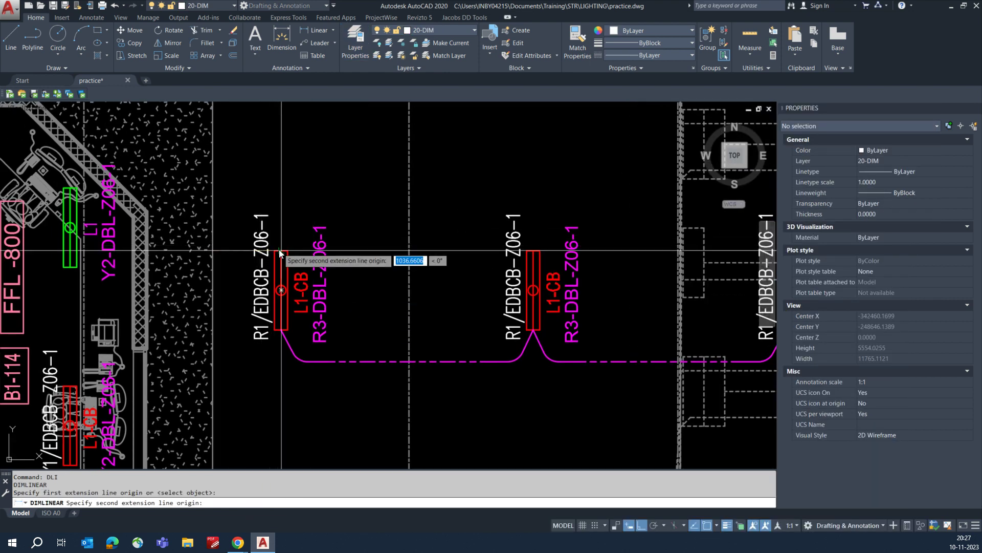
{"action": "left_click", "coordinate": [281, 251]}
{"action": "left_click", "coordinate": [265, 177]}
{"action": "key", "text": "Escape"}
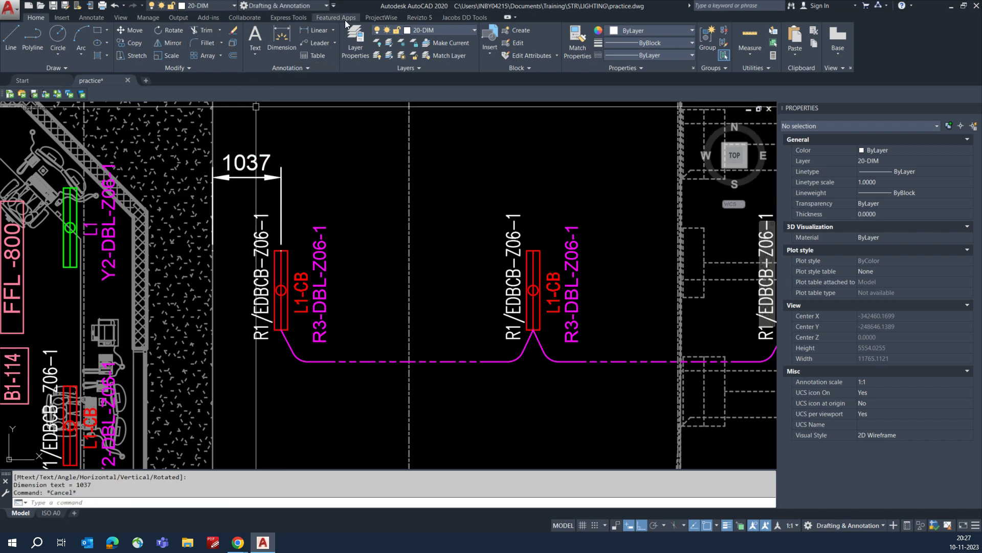
- Continue the dimension chain from the first light to the second and third R1/EDBCB-Z06-1 lights
{"action": "left_click", "coordinate": [92, 18]}
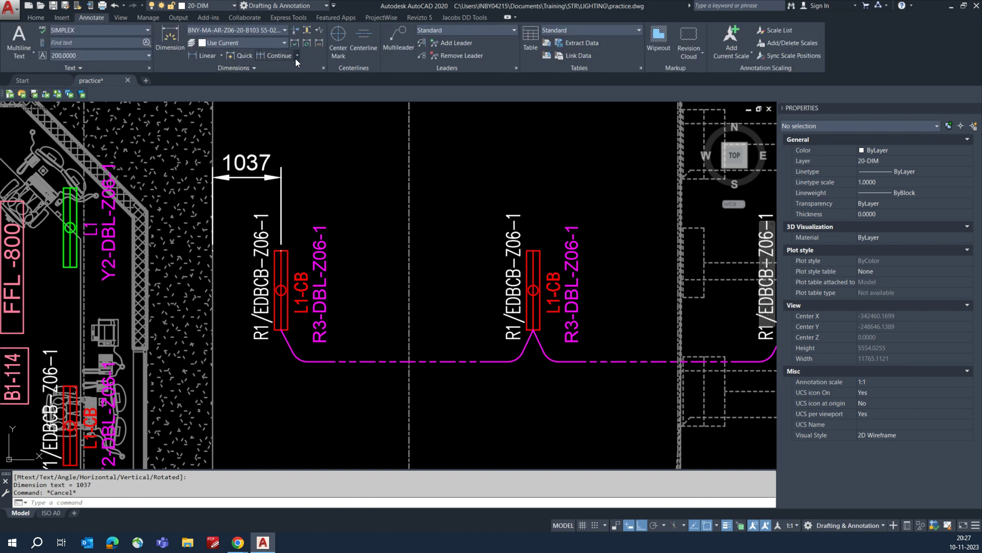
{"action": "left_click", "coordinate": [274, 55]}
{"action": "left_click", "coordinate": [534, 250]}
{"action": "middle_click_drag", "start_coordinate": [573, 251], "coordinate": [428, 262]}
{"action": "middle_click_drag", "start_coordinate": [614, 256], "coordinate": [480, 255]}
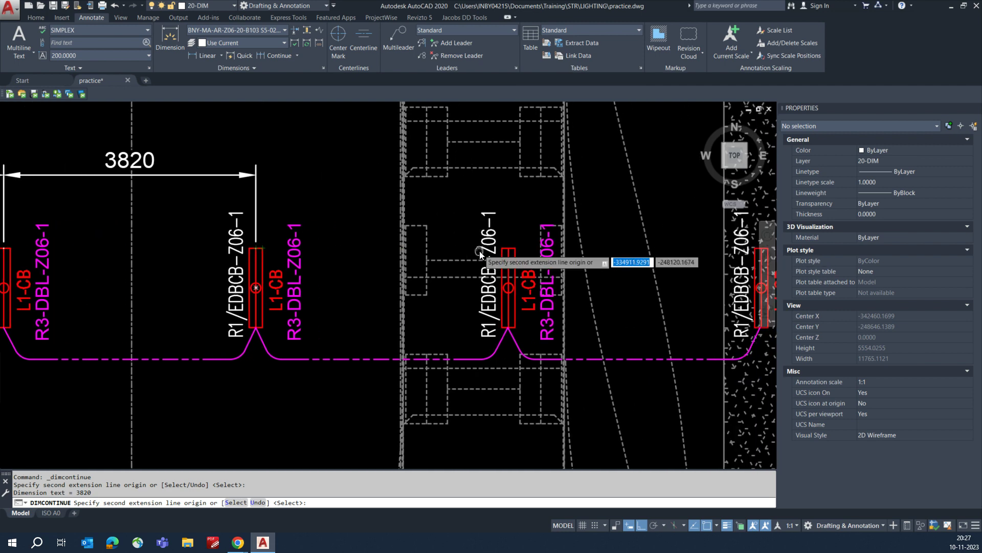
{"action": "left_click", "coordinate": [509, 254]}
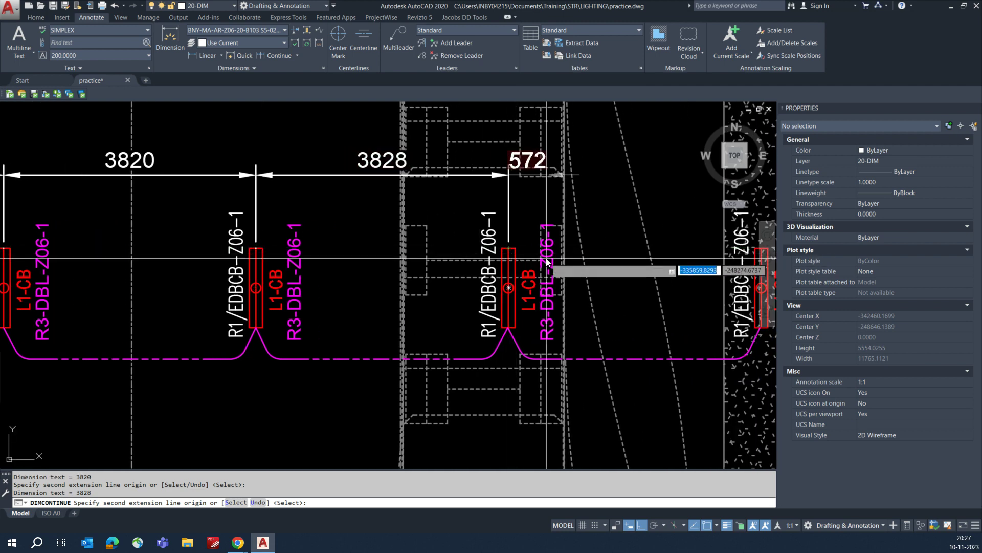
- Continue the dimension chain to the fourth light and on to the wall beyond it, ending the chain there
{"action": "scroll", "coordinate": [547, 262], "scroll_direction": "down", "scroll_amount": 5}
{"action": "middle_click_drag", "start_coordinate": [553, 272], "coordinate": [520, 271]}
{"action": "scroll", "coordinate": [560, 271], "scroll_direction": "up", "scroll_amount": 8}
{"action": "left_click", "coordinate": [557, 254]}
{"action": "scroll", "coordinate": [555, 253], "scroll_direction": "down", "scroll_amount": 3}
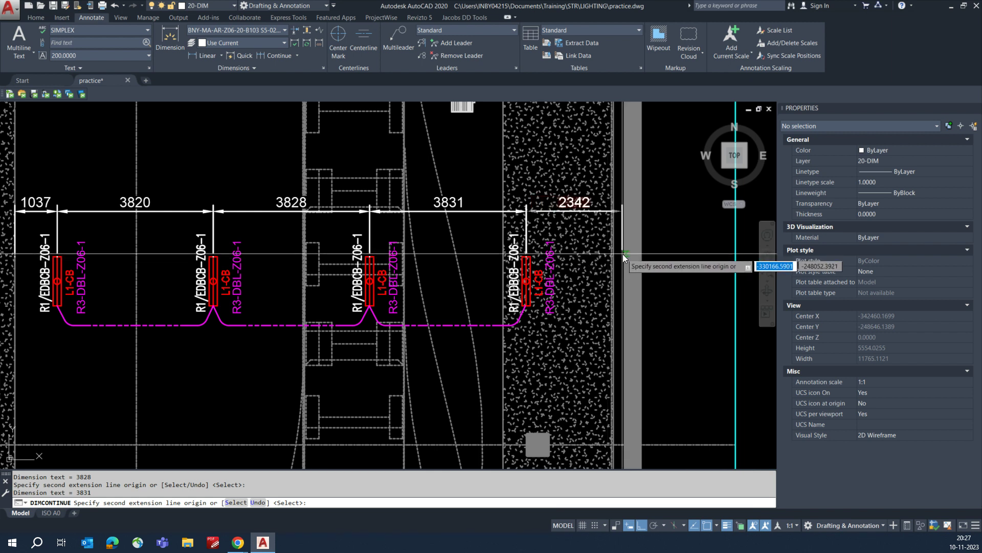
{"action": "left_click", "coordinate": [622, 254]}
{"action": "key", "text": "Escape"}
- Try to continue the dimension chain from the first light's centre down to the horizontal grid line below
{"action": "middle_click_drag", "start_coordinate": [271, 307], "coordinate": [480, 278]}
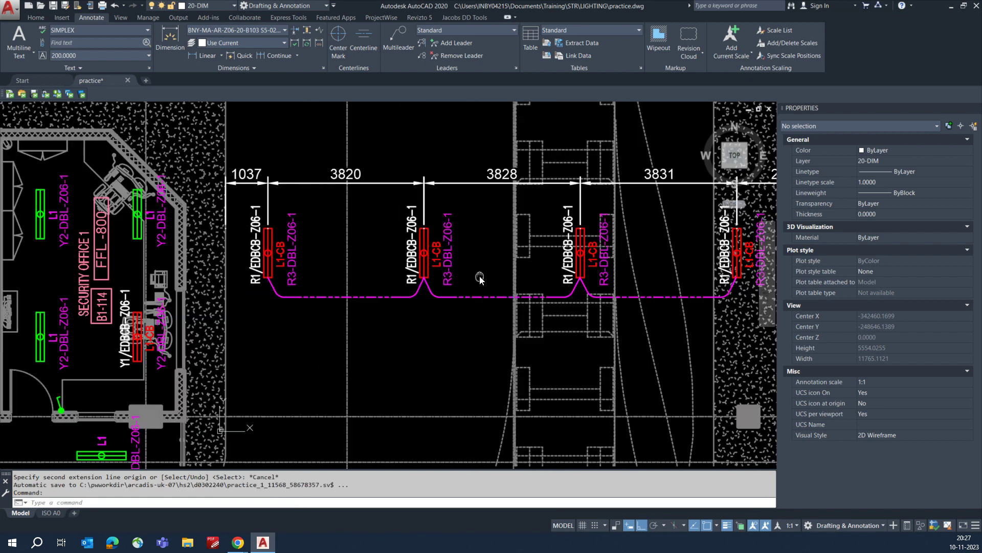
{"action": "key", "text": "Return"}
{"action": "left_click", "coordinate": [267, 254]}
{"action": "scroll", "coordinate": [271, 376], "scroll_direction": "down", "scroll_amount": 4}
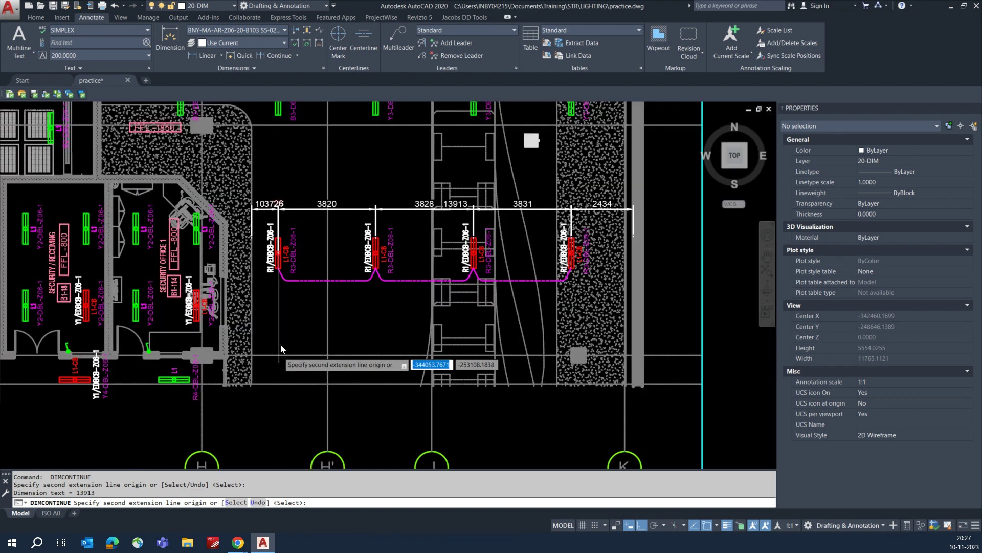
{"action": "left_click", "coordinate": [281, 342]}
{"action": "scroll", "coordinate": [273, 335], "scroll_direction": "up", "scroll_amount": 5}
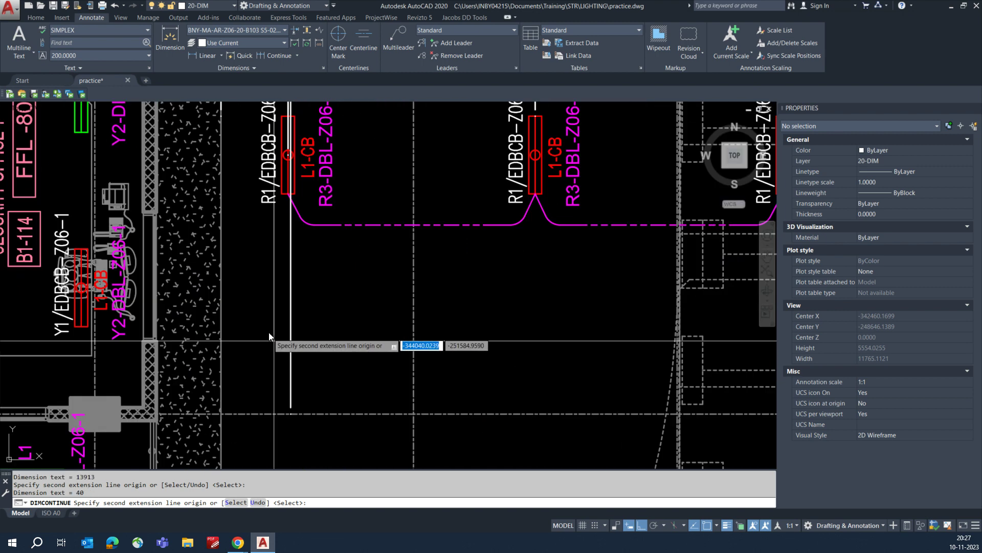
{"action": "scroll", "coordinate": [241, 345], "scroll_direction": "down", "scroll_amount": 2}
{"action": "key", "text": "Escape"}
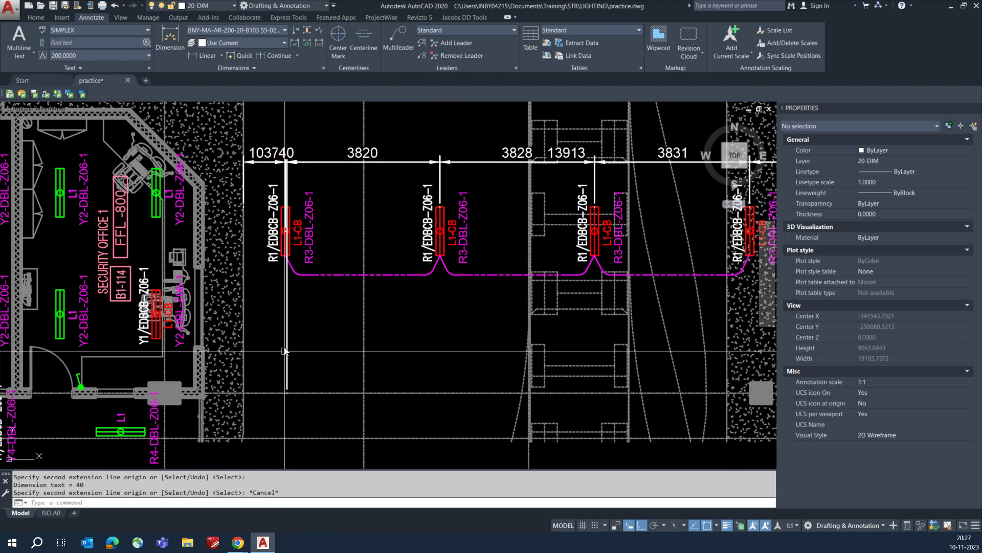
- Erase the misplaced continued dimension that runs down below the first light
{"action": "type", "text": "e"}
{"action": "key", "text": "space"}
{"action": "left_click", "coordinate": [287, 342]}
{"action": "key", "text": "space"}
{"action": "key", "text": "Escape"}
{"action": "key", "text": "Escape"}
- Add a vertical linear dimension from the first light's centre to the horizontal grid line below, placed between the wall and the light
{"action": "type", "text": "DLI"}
{"action": "key", "text": "Return"}
{"action": "scroll", "coordinate": [284, 228], "scroll_direction": "up", "scroll_amount": 4}
{"action": "left_click", "coordinate": [283, 237]}
{"action": "scroll", "coordinate": [292, 307], "scroll_direction": "down", "scroll_amount": 4}
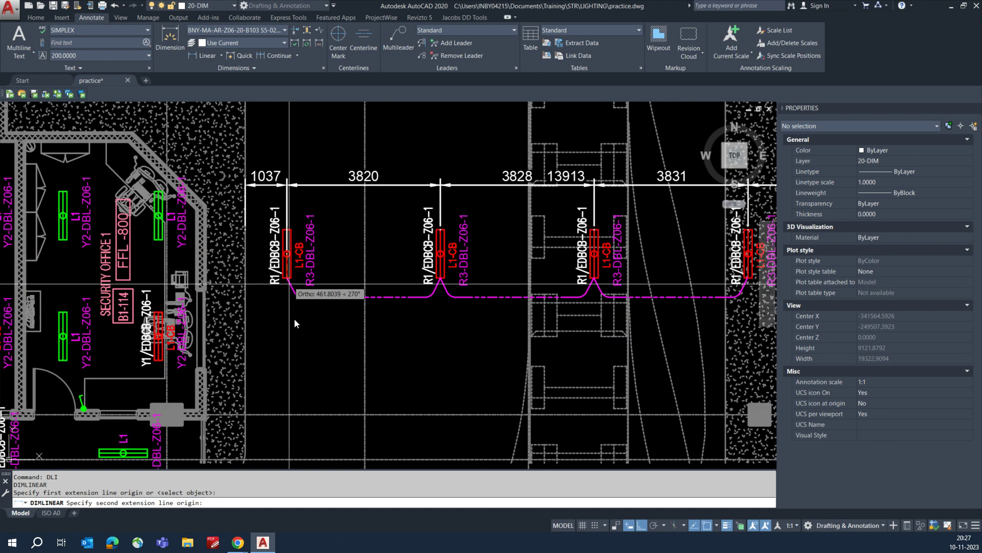
{"action": "left_click", "coordinate": [287, 410]}
{"action": "scroll", "coordinate": [260, 349], "scroll_direction": "up", "scroll_amount": 2}
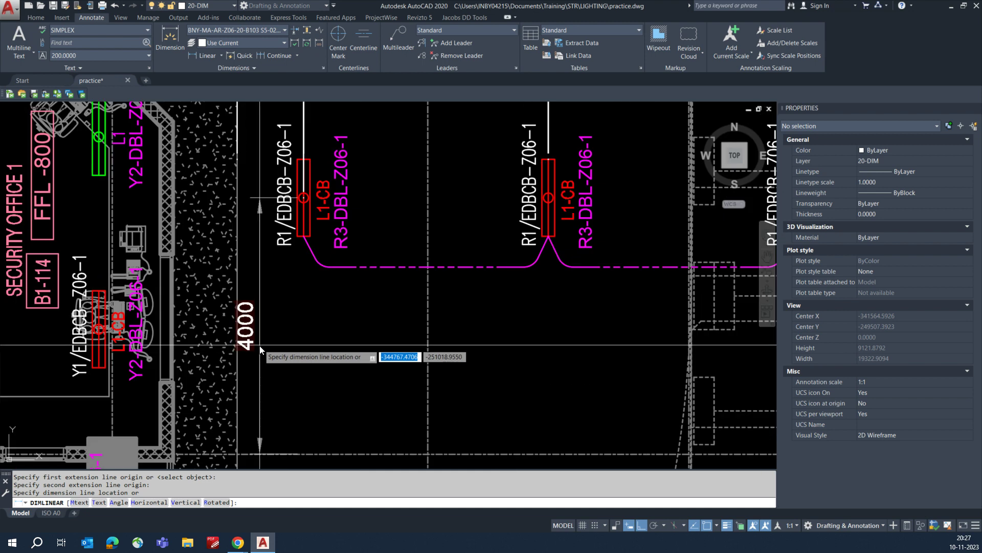
{"action": "scroll", "coordinate": [262, 351], "scroll_direction": "down", "scroll_amount": 2}
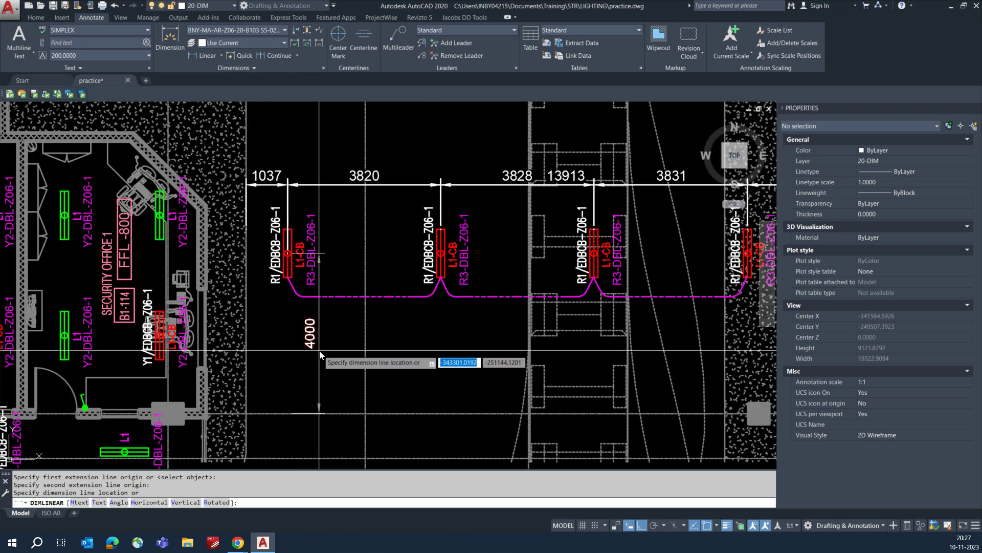
{"action": "left_click", "coordinate": [261, 342]}
- Start a polyline at the first light's lower midpoint with a short slanted segment down and away from the existing circuit line
{"action": "middle_click_drag", "start_coordinate": [509, 314], "coordinate": [329, 312]}
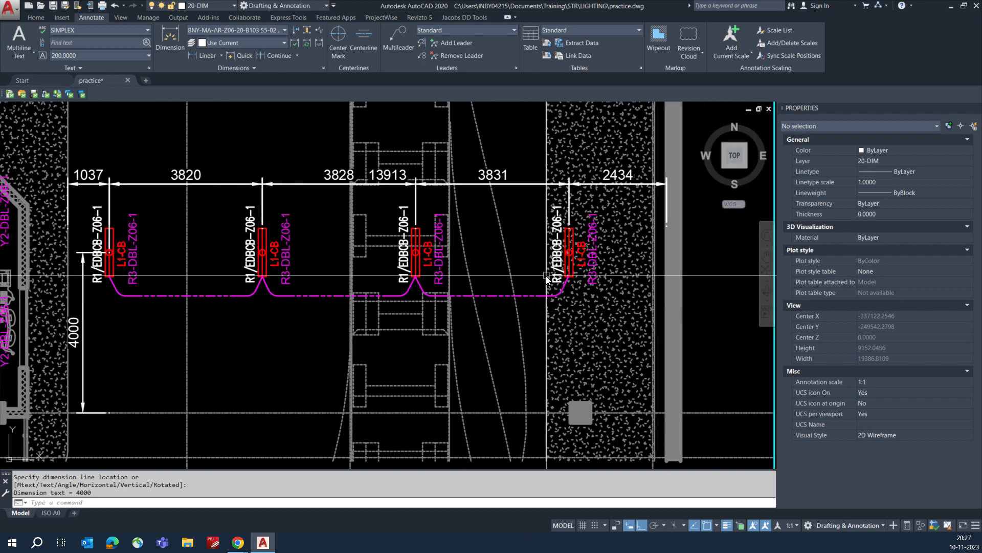
{"action": "middle_click_drag", "start_coordinate": [544, 274], "coordinate": [553, 316]}
{"action": "scroll", "coordinate": [373, 279], "scroll_direction": "down", "scroll_amount": 4}
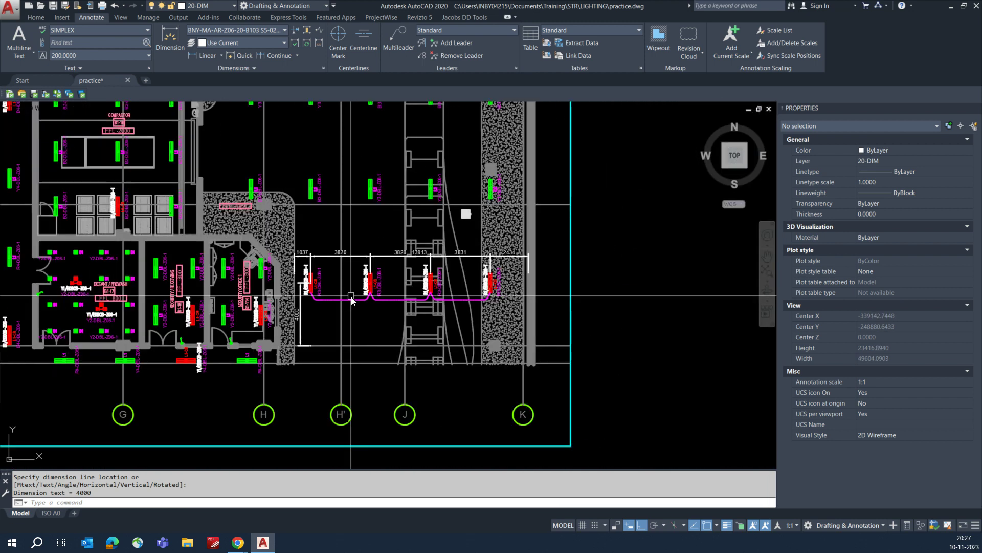
{"action": "scroll", "coordinate": [314, 323], "scroll_direction": "up", "scroll_amount": 4}
{"action": "middle_click_drag", "start_coordinate": [341, 306], "coordinate": [407, 306]}
{"action": "type", "text": "p"}
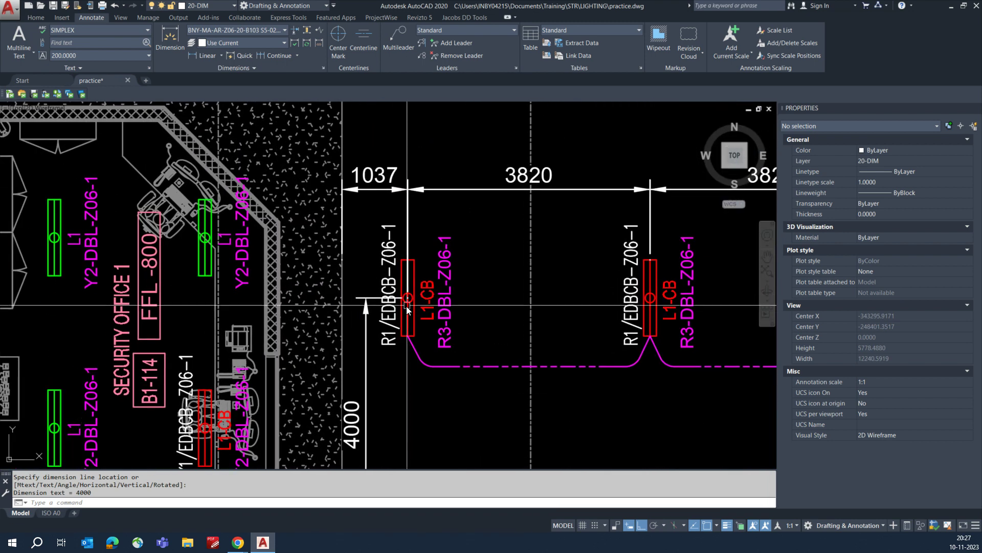
{"action": "type", "text": "l"}
{"action": "key", "text": "Return"}
{"action": "scroll", "coordinate": [407, 306], "scroll_direction": "up", "scroll_amount": 2}
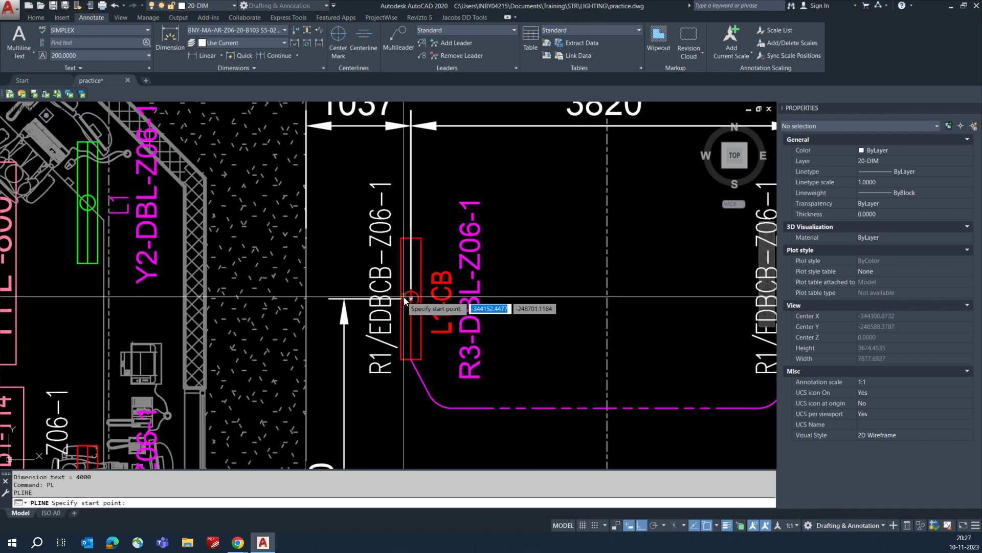
{"action": "left_click", "coordinate": [410, 358]}
{"action": "middle_click_drag", "start_coordinate": [402, 400], "coordinate": [416, 373]}
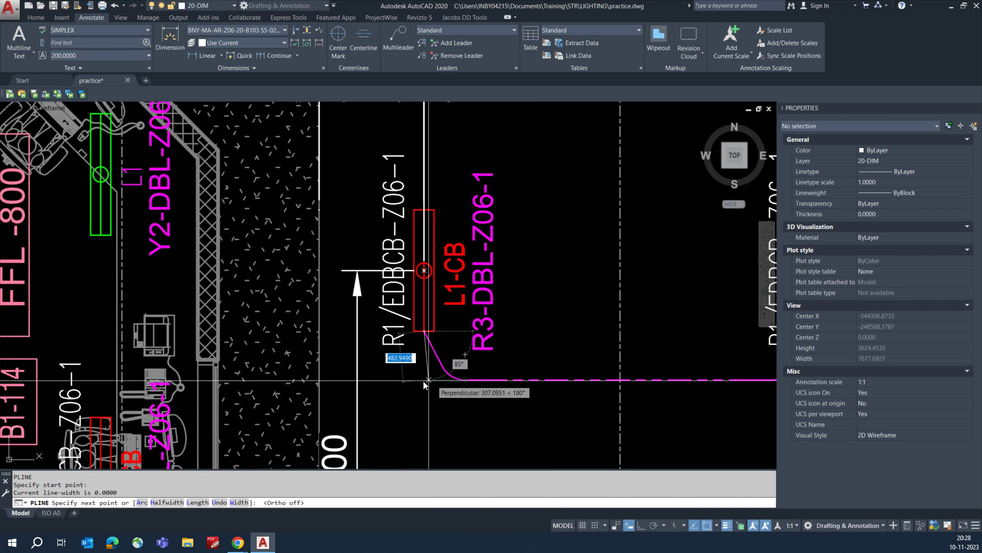
{"action": "left_click", "coordinate": [406, 383]}
- With ortho on and object snap off, run the polyline west into the hatched wall strip and north past the dimension chain
{"action": "key", "text": "F8"}
{"action": "scroll", "coordinate": [322, 382], "scroll_direction": "down", "scroll_amount": 2}
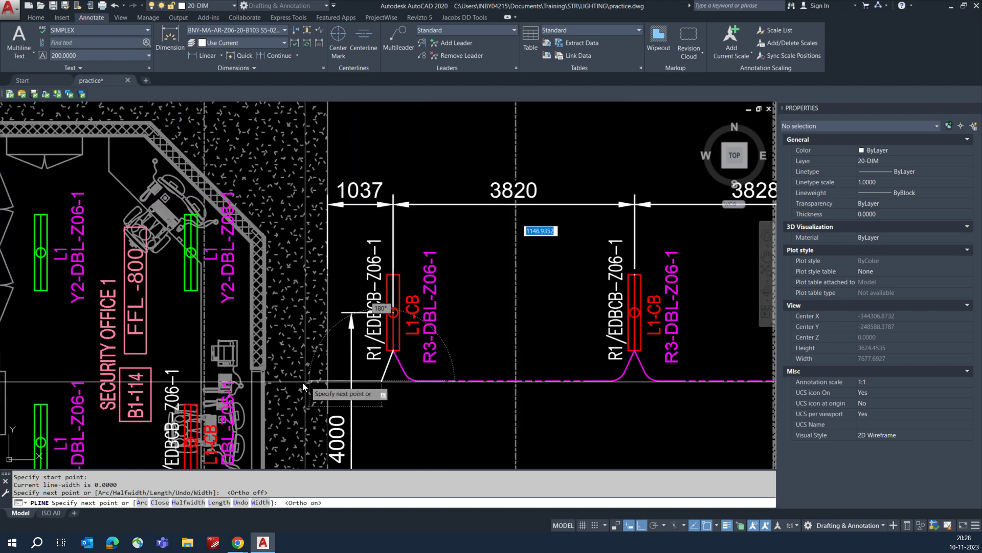
{"action": "key", "text": "F3"}
{"action": "scroll", "coordinate": [293, 382], "scroll_direction": "up", "scroll_amount": 2}
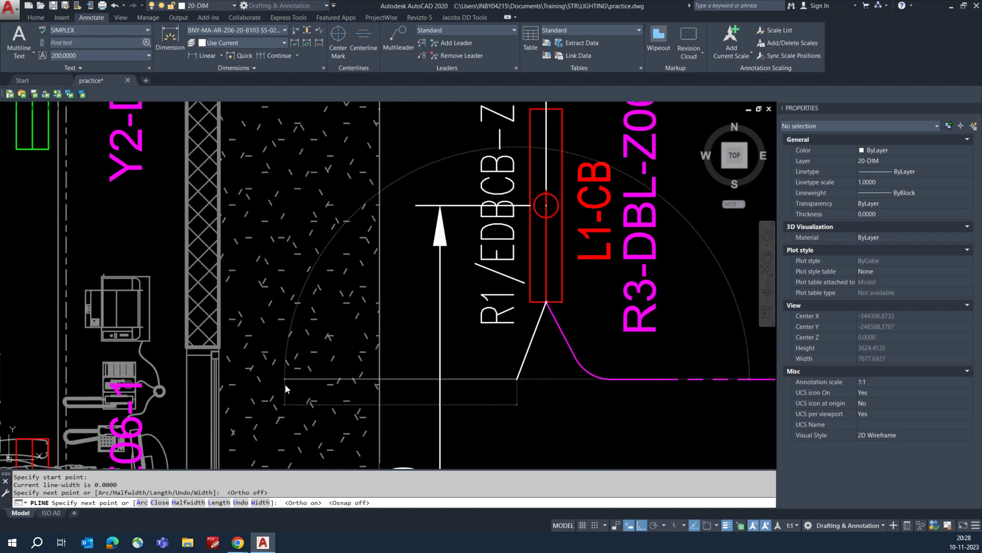
{"action": "scroll", "coordinate": [292, 281], "scroll_direction": "down", "scroll_amount": 2}
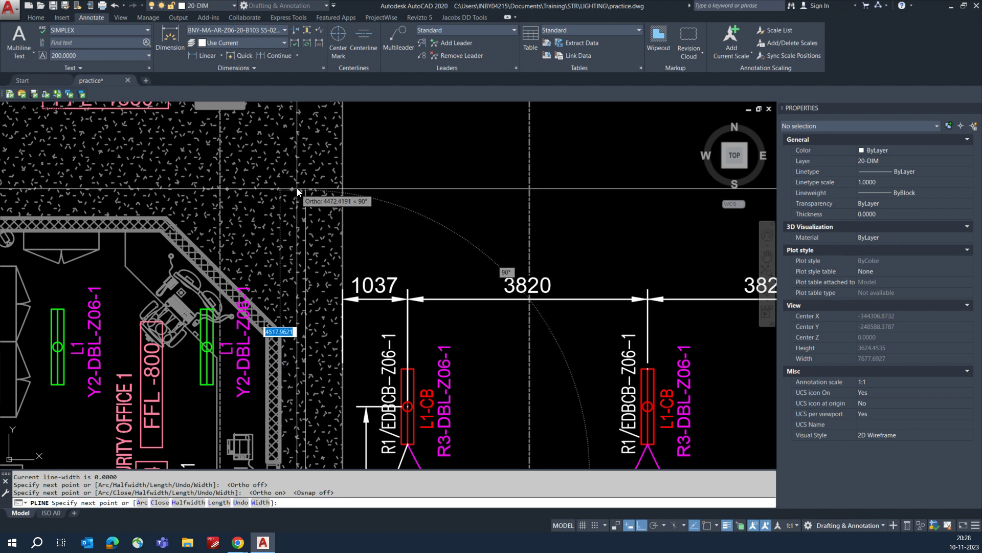
{"action": "left_click", "coordinate": [300, 175]}
- Route the polyline west above the DECANT / PREWASH room to the corridor, then north to just below room B1-22, and end it
{"action": "scroll", "coordinate": [321, 194], "scroll_direction": "down", "scroll_amount": 1}
{"action": "middle_click_drag", "start_coordinate": [213, 196], "coordinate": [424, 225]}
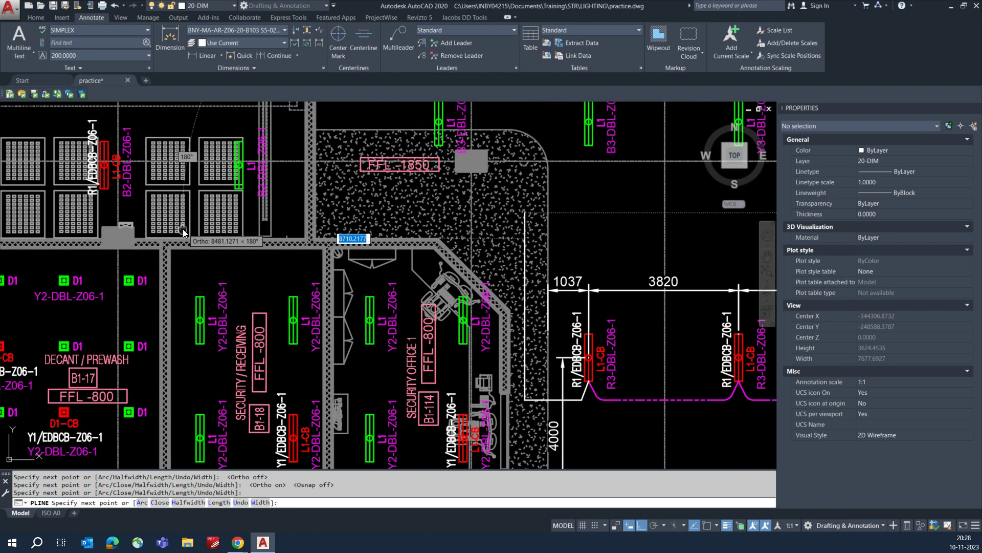
{"action": "middle_click_drag", "start_coordinate": [183, 228], "coordinate": [427, 233]}
{"action": "middle_click_drag", "start_coordinate": [222, 236], "coordinate": [391, 242]}
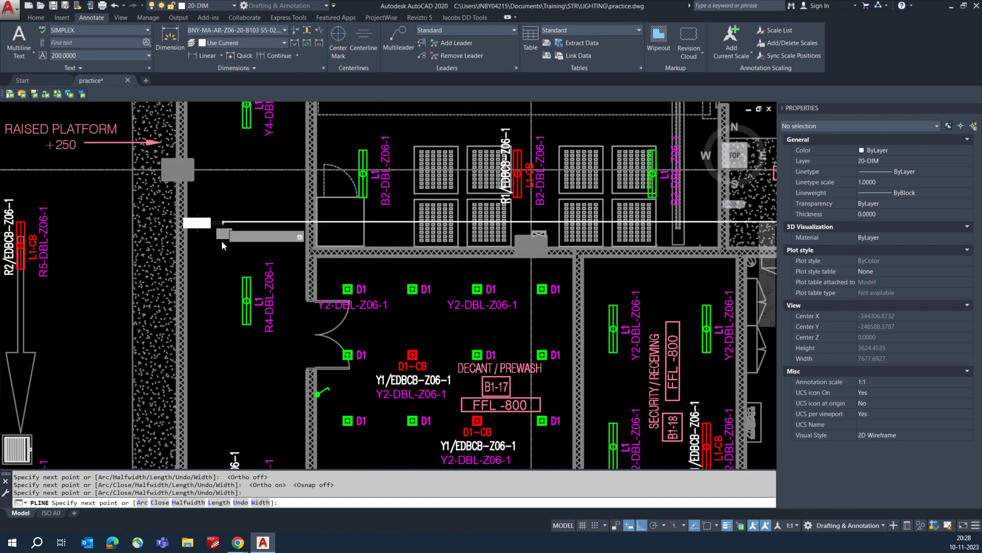
{"action": "left_click", "coordinate": [223, 244]}
{"action": "scroll", "coordinate": [218, 241], "scroll_direction": "down", "scroll_amount": 1}
{"action": "middle_click_drag", "start_coordinate": [218, 190], "coordinate": [233, 324]}
{"action": "middle_click_drag", "start_coordinate": [217, 221], "coordinate": [206, 351]}
{"action": "middle_click_drag", "start_coordinate": [215, 244], "coordinate": [210, 328]}
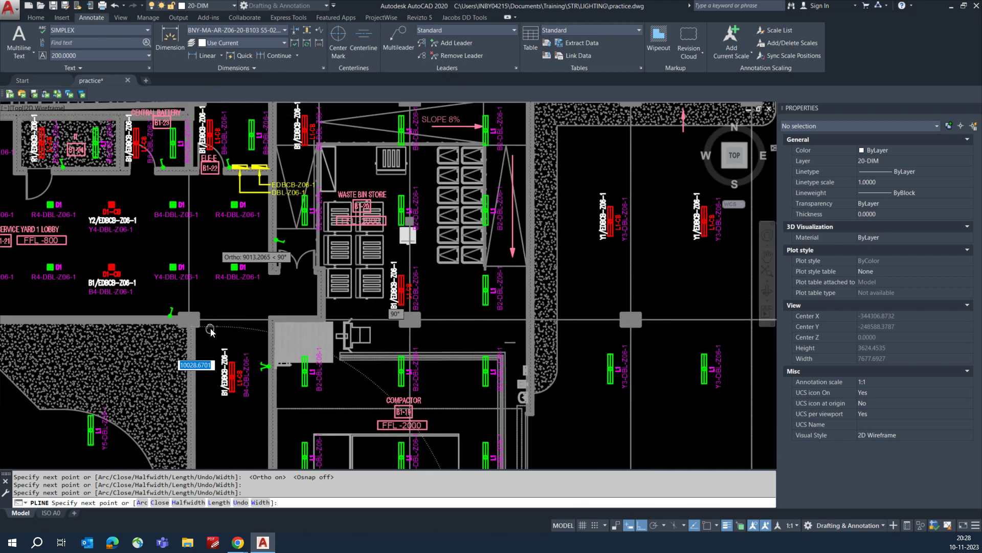
{"action": "scroll", "coordinate": [215, 199], "scroll_direction": "up", "scroll_amount": 3}
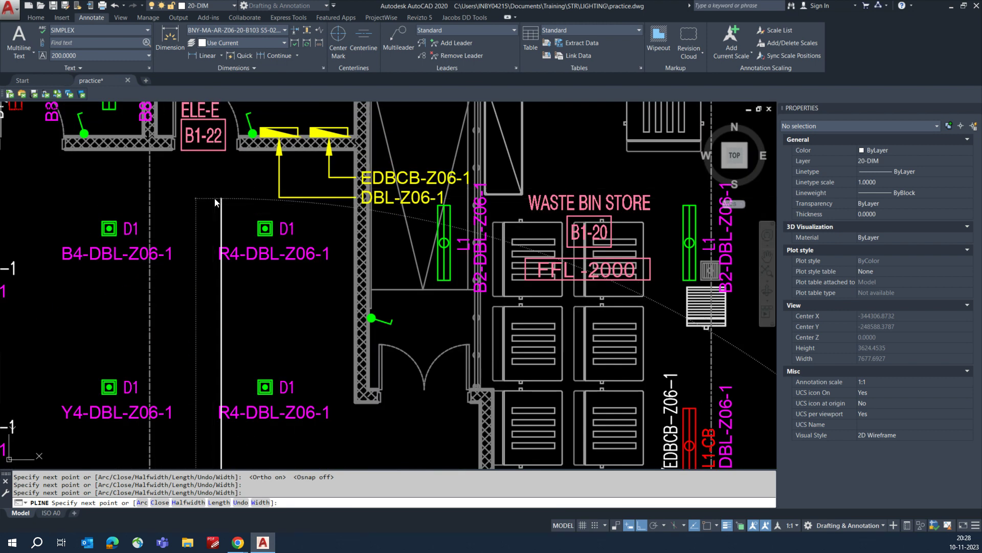
{"action": "left_click", "coordinate": [215, 198]}
{"action": "key", "text": "Escape"}
{"action": "key", "text": "Escape"}
{"action": "key", "text": "Escape"}
- Draw a polyline from the DBL-Z06-1 panel down, west past the circuit riser, and ending in a short downward leg
{"action": "middle_click_drag", "start_coordinate": [262, 157], "coordinate": [260, 180]}
{"action": "key", "text": "space"}
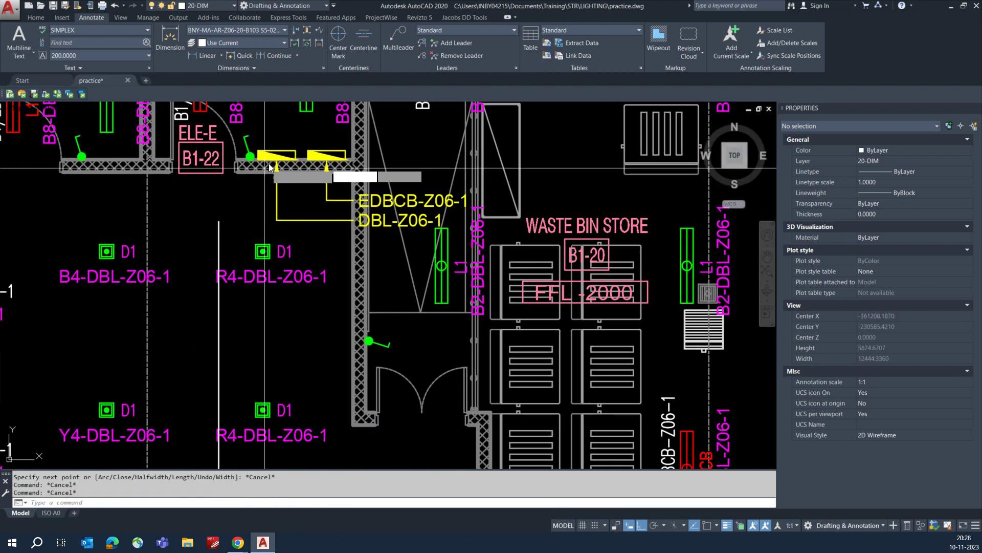
{"action": "type", "text": "PL"}
{"action": "key", "text": "Return"}
{"action": "scroll", "coordinate": [270, 168], "scroll_direction": "up", "scroll_amount": 1}
{"action": "scroll", "coordinate": [269, 167], "scroll_direction": "down", "scroll_amount": 3}
{"action": "scroll", "coordinate": [269, 169], "scroll_direction": "up", "scroll_amount": 3}
{"action": "scroll", "coordinate": [269, 171], "scroll_direction": "down", "scroll_amount": 1}
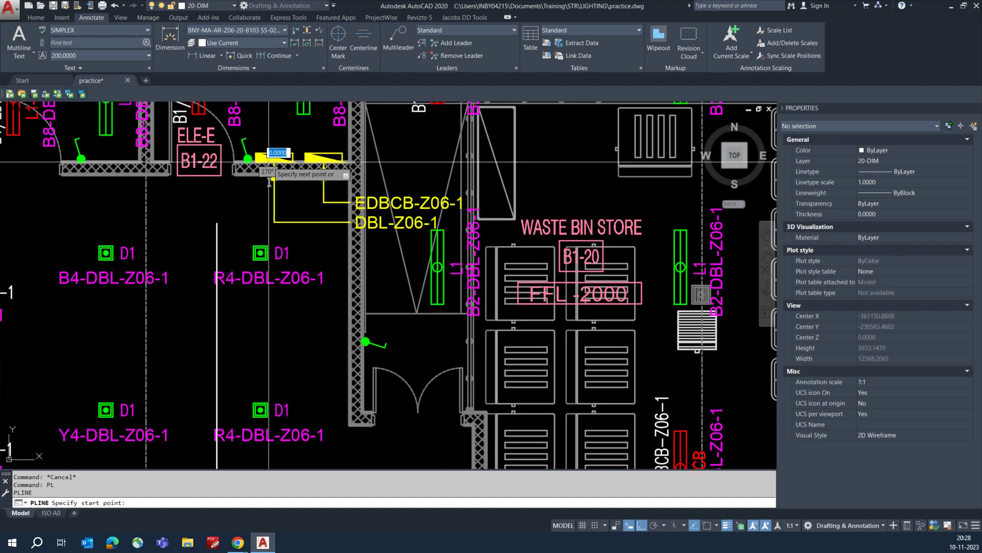
{"action": "left_click", "coordinate": [269, 163]}
{"action": "left_click", "coordinate": [269, 224]}
{"action": "left_click", "coordinate": [202, 225]}
{"action": "key", "text": "Escape"}
{"action": "key", "text": "Escape"}
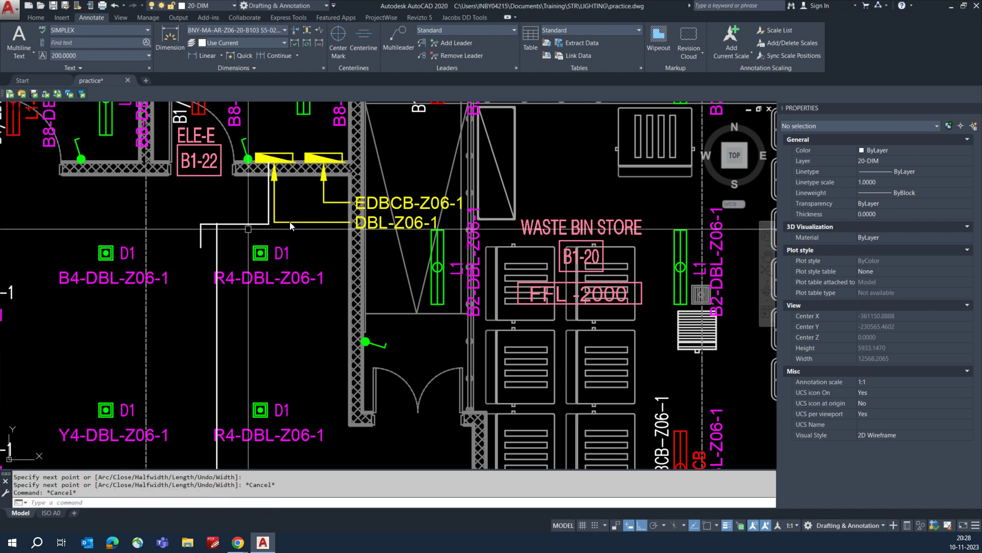
- Draw a matching polyline from the bend below the panel, running east and ending in a short downward leg
{"action": "key", "text": "Return"}
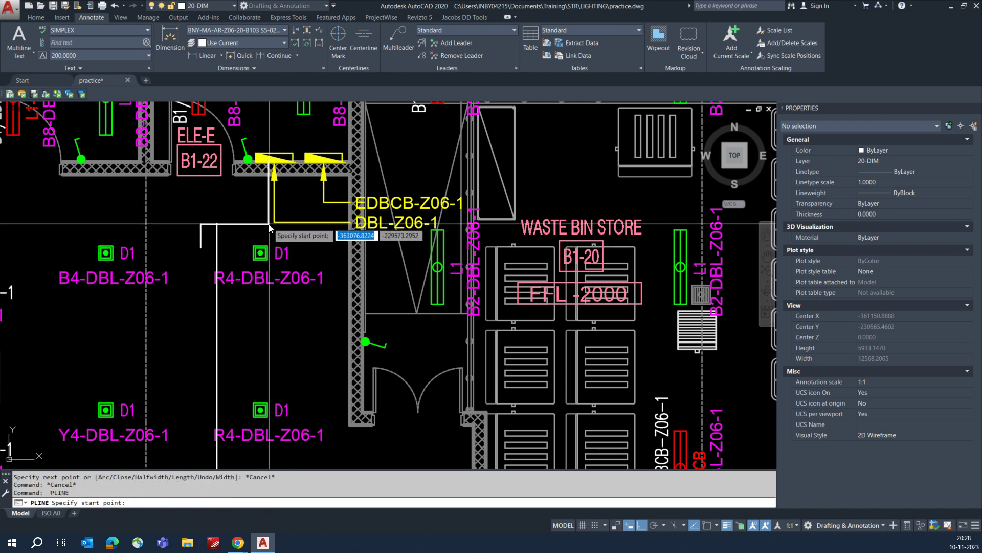
{"action": "scroll", "coordinate": [270, 226], "scroll_direction": "up", "scroll_amount": 2}
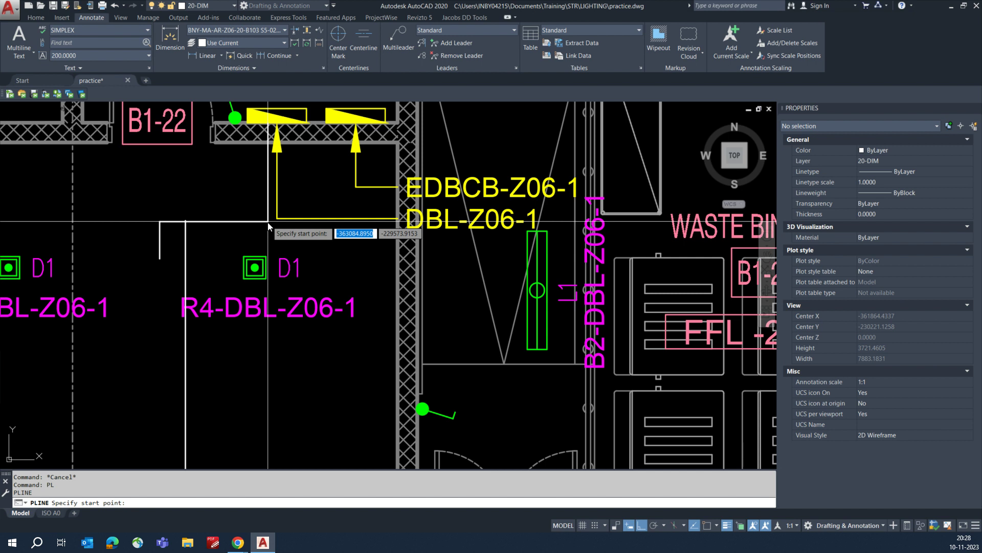
{"action": "left_click", "coordinate": [268, 223]}
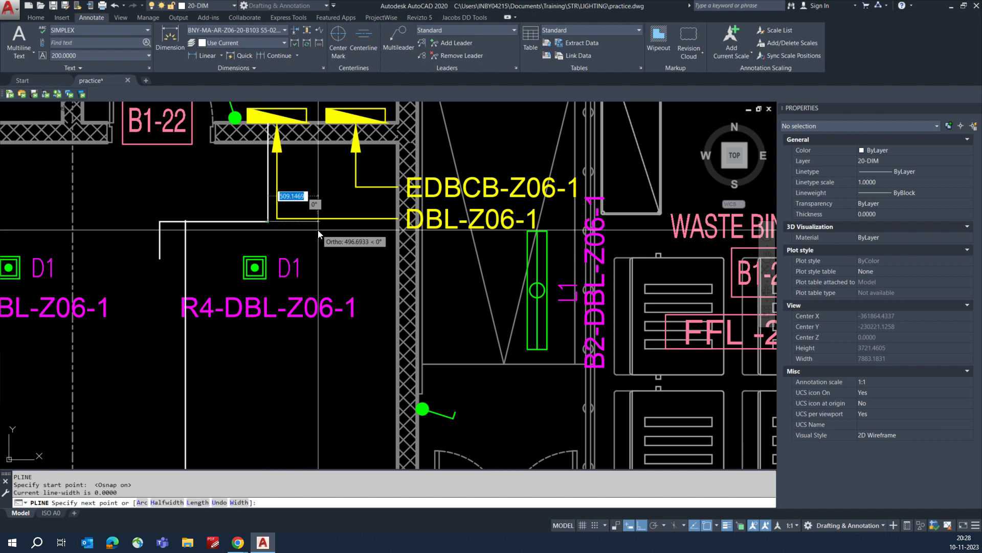
{"action": "left_click", "coordinate": [339, 221]}
{"action": "left_click", "coordinate": [339, 256]}
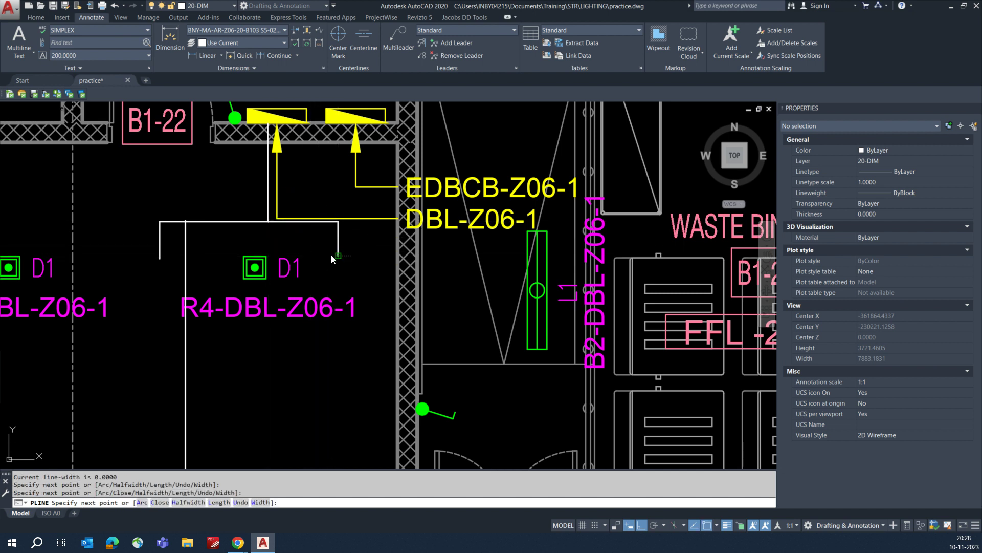
{"action": "key", "text": "Escape"}
- Trim the circuit riser's overhang above the horizontal line, using the panel polyline as the cutting edge
{"action": "scroll", "coordinate": [181, 229], "scroll_direction": "up", "scroll_amount": 4}
{"action": "key", "text": "Return"}
{"action": "left_click", "coordinate": [211, 191]}
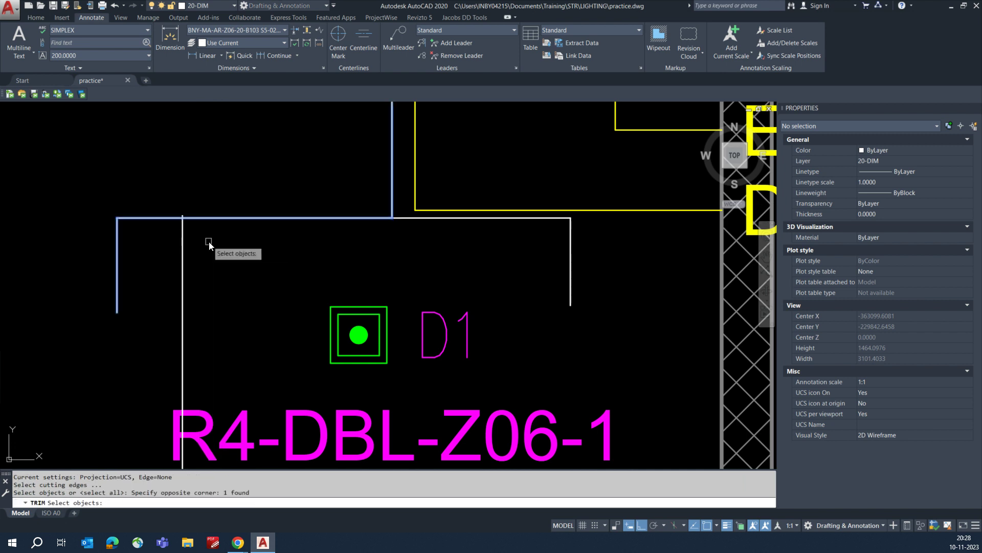
{"action": "left_click", "coordinate": [209, 242]}
{"action": "key", "text": "Return"}
{"action": "scroll", "coordinate": [170, 217], "scroll_direction": "up", "scroll_amount": 1}
{"action": "left_click", "coordinate": [190, 211]}
{"action": "scroll", "coordinate": [200, 233], "scroll_direction": "down", "scroll_amount": 2}
{"action": "key", "text": "Escape"}
{"action": "key", "text": "Escape"}
{"action": "key", "text": "Escape"}
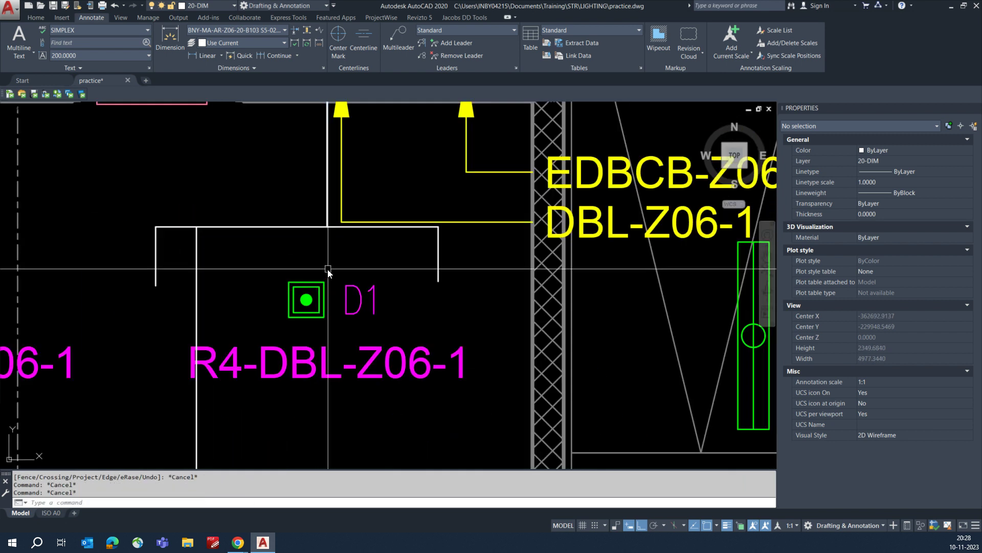
- Draw a horizontal construction line across the two downward legs below the panel polyline and trim both leg ends to it
{"action": "type", "text": "XL"}
{"action": "key", "text": "Return"}
{"action": "left_click", "coordinate": [145, 256]}
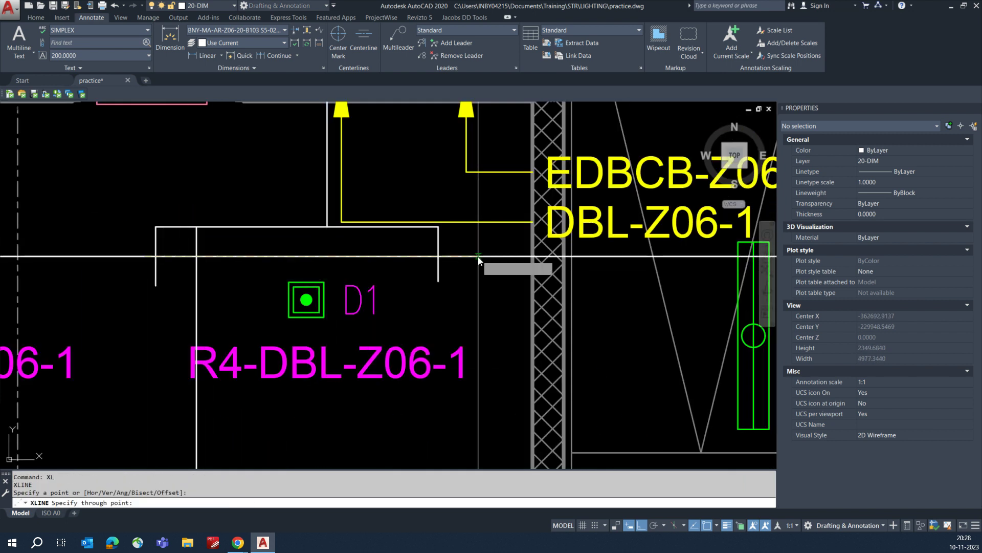
{"action": "left_click", "coordinate": [475, 255]}
{"action": "key", "text": "Return"}
{"action": "left_click", "coordinate": [424, 274]}
{"action": "left_click", "coordinate": [154, 280]}
{"action": "type", "text": "e"}
{"action": "key", "text": "Return"}
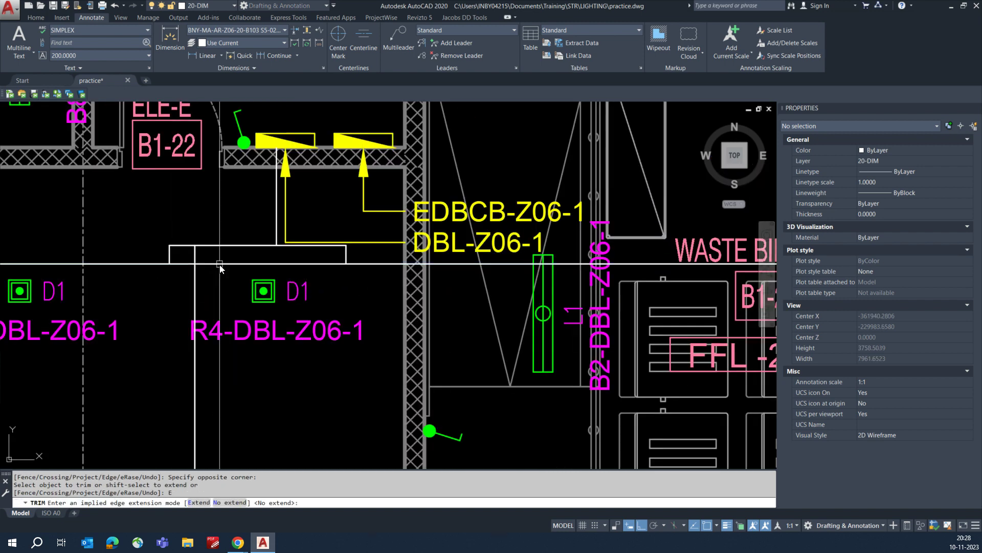
{"action": "key", "text": "Escape"}
- Erase the horizontal construction line used as the cutting edge
{"action": "type", "text": "e"}
{"action": "key", "text": "Return"}
{"action": "left_click", "coordinate": [220, 263]}
{"action": "key", "text": "Return"}
- Match the white route polyline's properties to the magenta circuit wiring between the R1/EDBCB-Z06-1 lights
{"action": "scroll", "coordinate": [261, 270], "scroll_direction": "down", "scroll_amount": 3}
{"action": "scroll", "coordinate": [239, 290], "scroll_direction": "down", "scroll_amount": 5}
{"action": "scroll", "coordinate": [423, 392], "scroll_direction": "up", "scroll_amount": 6}
{"action": "key", "text": "Escape"}
{"action": "type", "text": "ma"}
{"action": "key", "text": "Return"}
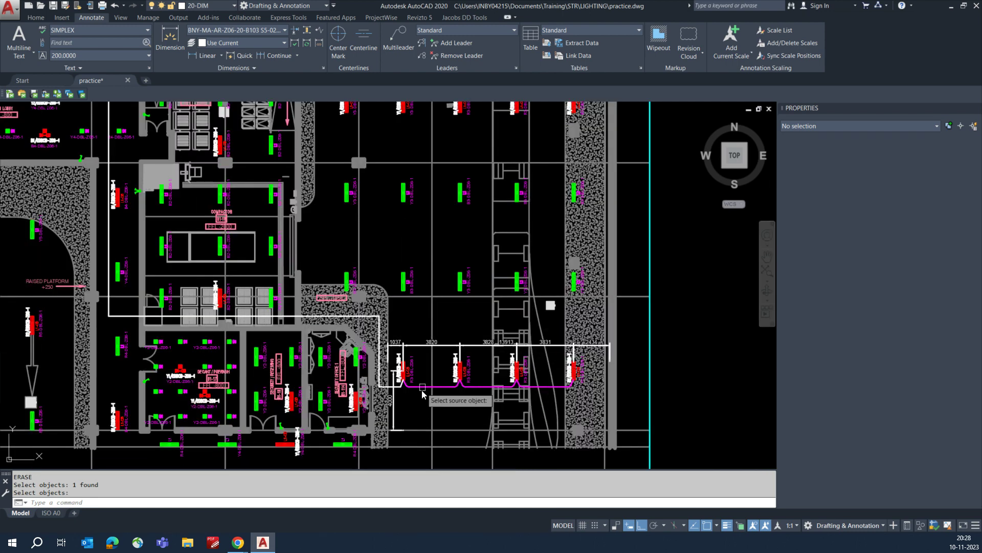
{"action": "scroll", "coordinate": [422, 387], "scroll_direction": "up", "scroll_amount": 4}
{"action": "left_click", "coordinate": [422, 382]}
{"action": "left_click", "coordinate": [356, 382]}
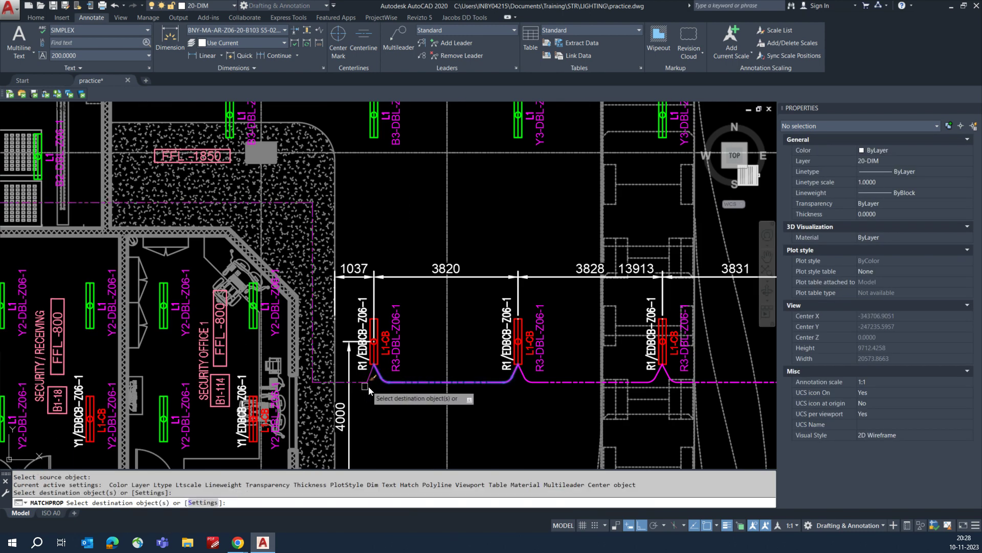
{"action": "key", "text": "Escape"}
{"action": "key", "text": "Escape"}
- Fillet the route's bend beside the westernmost R1/EDBCB-Z06-1 light and its corner west of that light with radius 250
{"action": "scroll", "coordinate": [370, 385], "scroll_direction": "up", "scroll_amount": 4}
{"action": "middle_click_drag", "start_coordinate": [368, 386], "coordinate": [395, 385]}
{"action": "type", "text": "f"}
{"action": "key", "text": "Return"}
{"action": "left_click", "coordinate": [367, 376]}
{"action": "left_click", "coordinate": [394, 359]}
{"action": "key", "text": "Return"}
{"action": "left_click", "coordinate": [261, 375]}
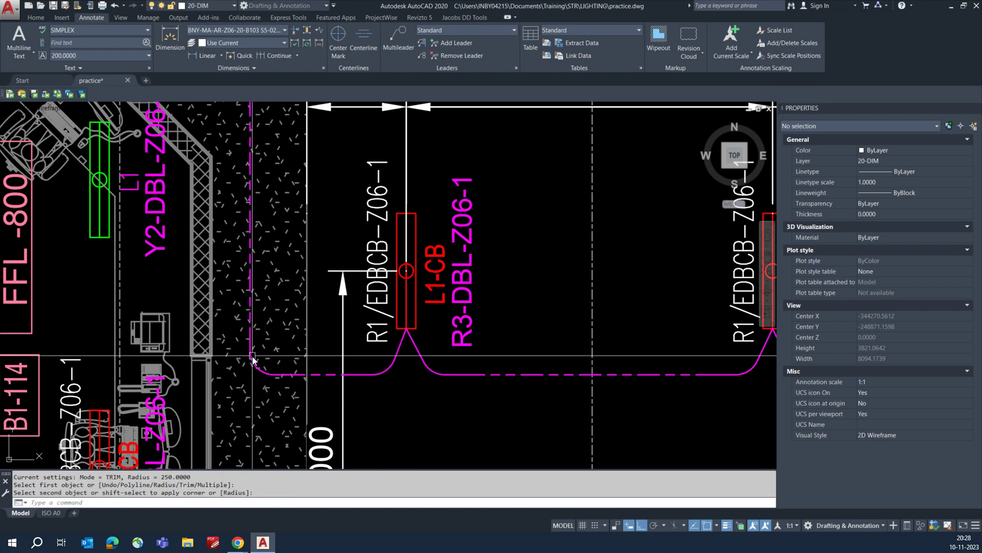
{"action": "left_click", "coordinate": [251, 357]}
- Fillet the route's corner in the FFL -1850 hatched area and its corner at the foot of the corridor riser with radius 250
{"action": "scroll", "coordinate": [285, 358], "scroll_direction": "down", "scroll_amount": 4}
{"action": "middle_click_drag", "start_coordinate": [272, 188], "coordinate": [298, 250]}
{"action": "key", "text": "Return"}
{"action": "left_click", "coordinate": [283, 249]}
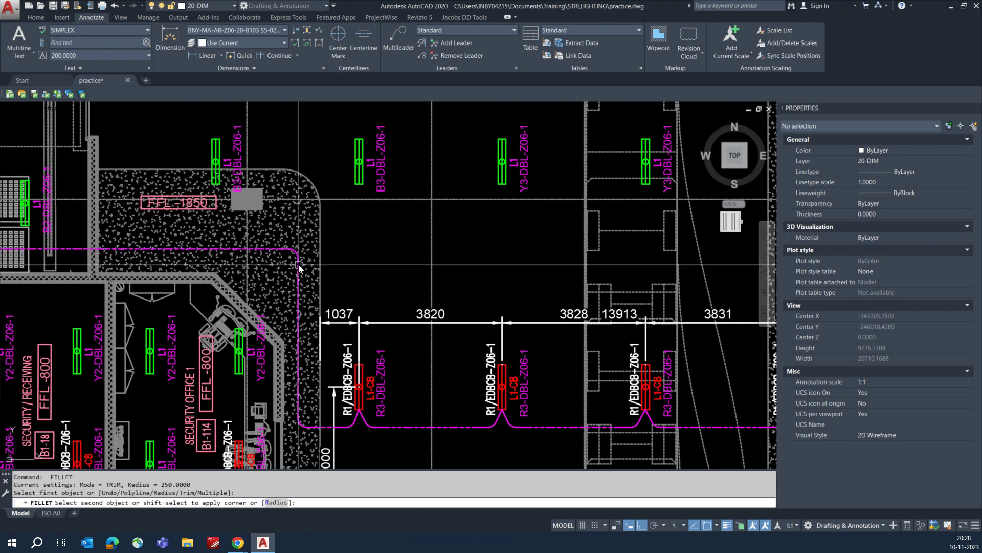
{"action": "left_click", "coordinate": [298, 267]}
{"action": "scroll", "coordinate": [397, 320], "scroll_direction": "down", "scroll_amount": 2}
{"action": "middle_click_drag", "start_coordinate": [396, 320], "coordinate": [718, 340]}
{"action": "key", "text": "Return"}
{"action": "left_click", "coordinate": [229, 282]}
{"action": "left_click", "coordinate": [241, 296]}
{"action": "scroll", "coordinate": [242, 296], "scroll_direction": "down", "scroll_amount": 4}
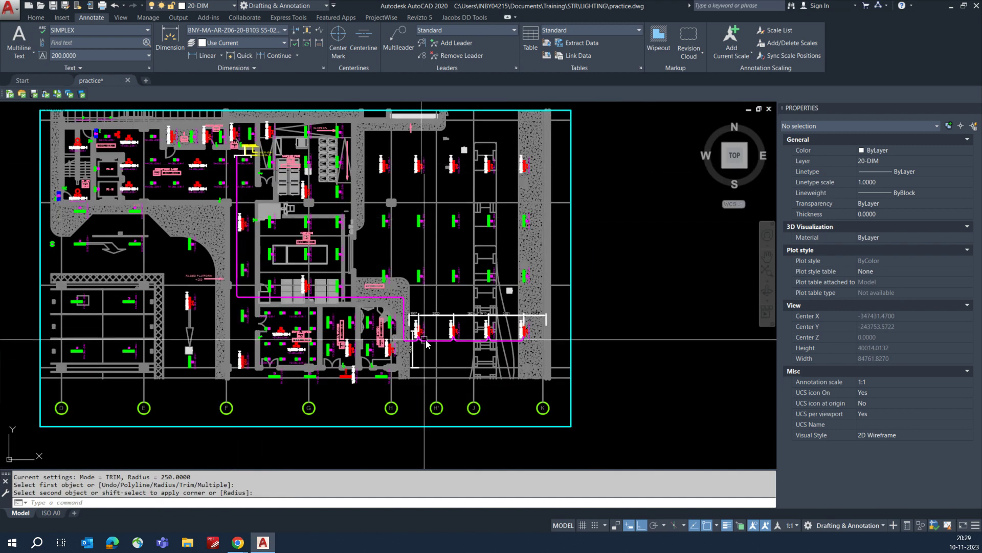
{"action": "scroll", "coordinate": [424, 343], "scroll_direction": "up", "scroll_amount": 8}
{"action": "key", "text": "Escape"}
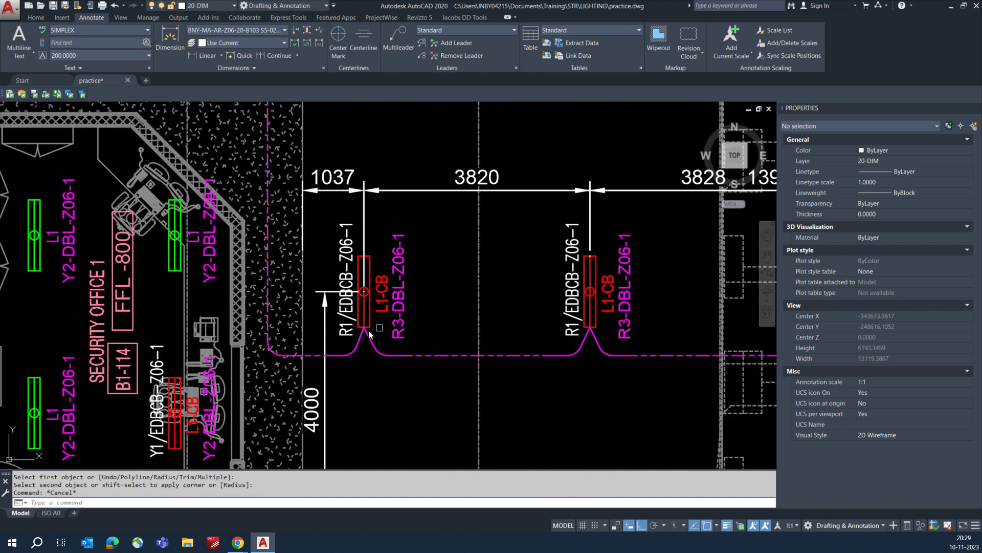
- Copy the first light's R1/EDBCB-Z06-1 label onto the circuit route just west of the FFL -1850 area
{"action": "type", "text": "co"}
{"action": "key", "text": "Return"}
{"action": "left_click", "coordinate": [347, 329]}
{"action": "key", "text": "Return"}
{"action": "left_click", "coordinate": [364, 336]}
{"action": "scroll", "coordinate": [471, 356], "scroll_direction": "down", "scroll_amount": 4}
{"action": "middle_click_drag", "start_coordinate": [247, 238], "coordinate": [296, 292]}
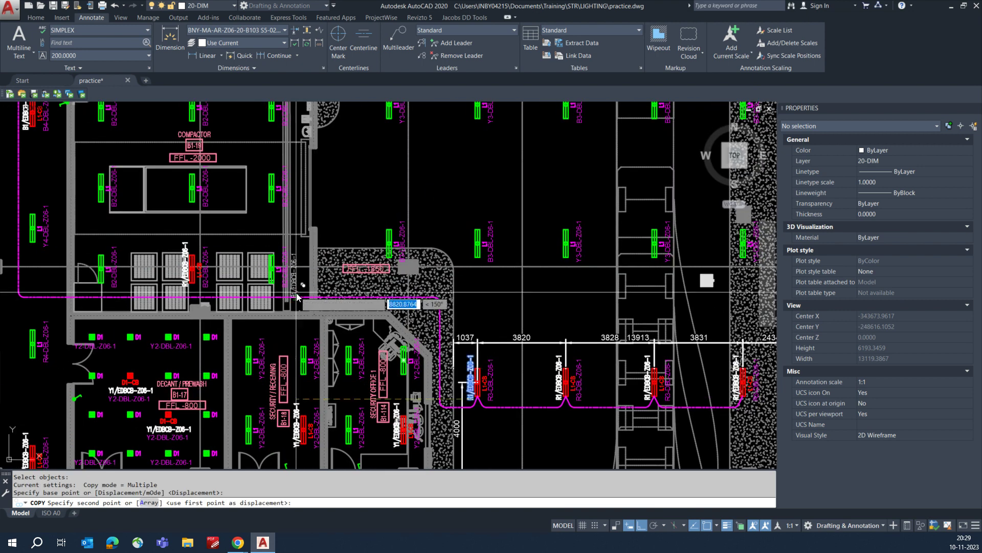
{"action": "scroll", "coordinate": [296, 295], "scroll_direction": "up", "scroll_amount": 6}
{"action": "key", "text": "Escape"}
{"action": "key", "text": "Escape"}
- Rotate the copied R1/EDBCB-Z06-1 label to read horizontally and move it beside the circuit line
{"action": "type", "text": "ed"}
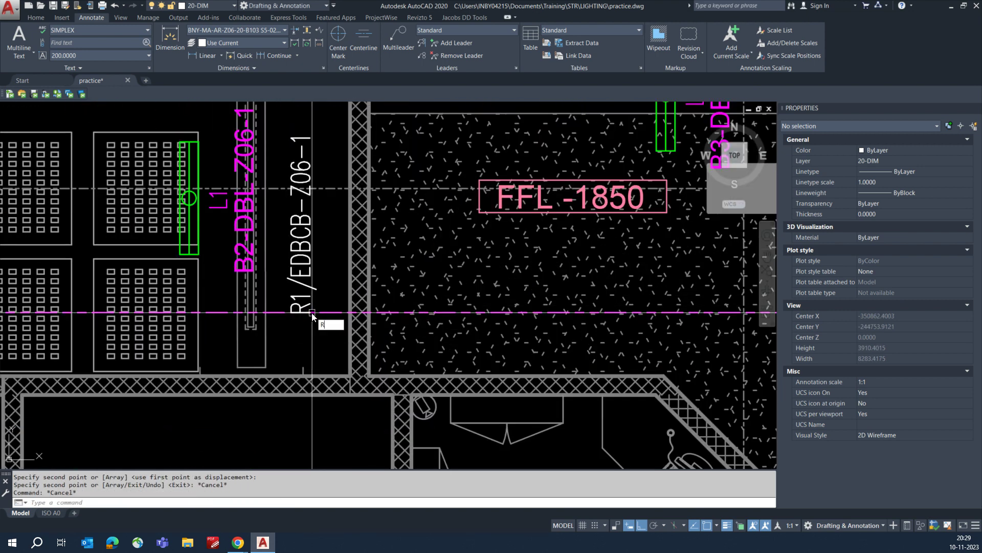
{"action": "key", "text": "Return"}
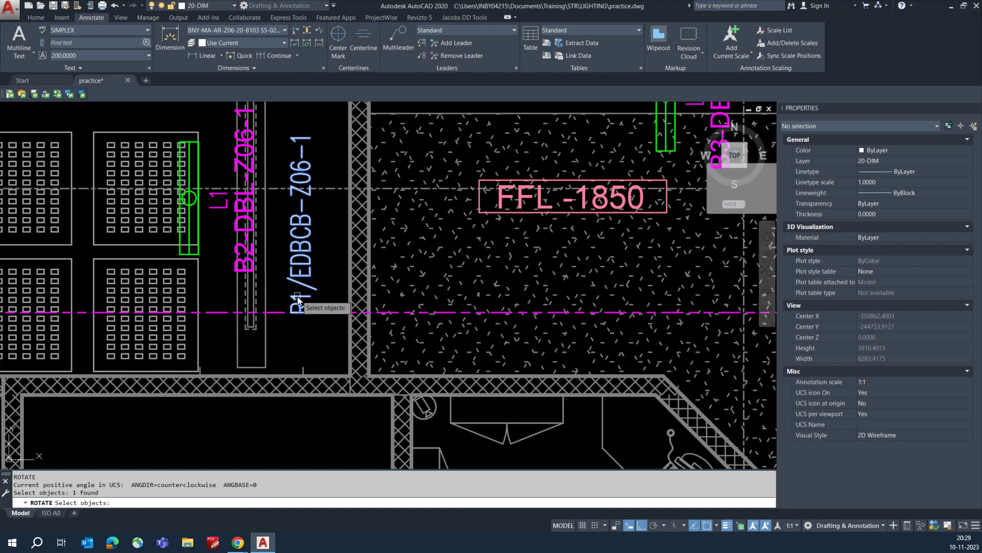
{"action": "key", "text": "Return"}
{"action": "left_click", "coordinate": [309, 312]}
{"action": "left_click", "coordinate": [302, 346]}
{"action": "type", "text": "m"}
{"action": "key", "text": "Return"}
{"action": "left_click", "coordinate": [324, 302]}
{"action": "key", "text": "Return"}
{"action": "left_click", "coordinate": [314, 336]}
{"action": "left_click", "coordinate": [313, 331]}
- Move the horizontal R1/EDBCB-Z06-1 label to the area west of the corridor, above the RAISED PLATFORM +250 text
{"action": "scroll", "coordinate": [375, 333], "scroll_direction": "down", "scroll_amount": 5}
{"action": "middle_click_drag", "start_coordinate": [387, 322], "coordinate": [416, 348]}
{"action": "scroll", "coordinate": [421, 339], "scroll_direction": "up", "scroll_amount": 2}
{"action": "type", "text": "m"}
{"action": "key", "text": "Return"}
{"action": "left_click", "coordinate": [422, 338]}
{"action": "key", "text": "Return"}
{"action": "left_click", "coordinate": [420, 338]}
{"action": "scroll", "coordinate": [470, 339], "scroll_direction": "down", "scroll_amount": 2}
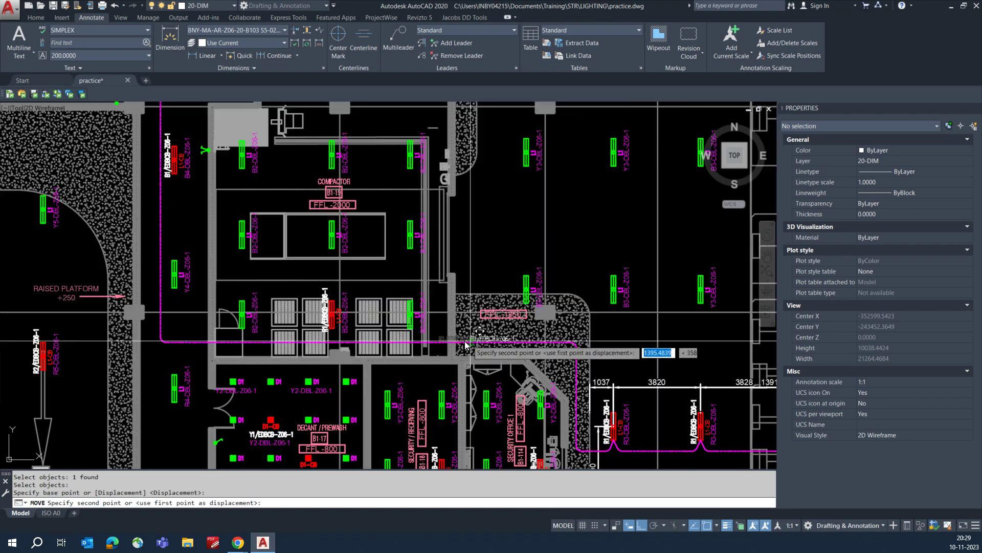
{"action": "key", "text": "F8"}
{"action": "middle_click_drag", "start_coordinate": [199, 250], "coordinate": [303, 294]}
{"action": "scroll", "coordinate": [156, 296], "scroll_direction": "up", "scroll_amount": 2}
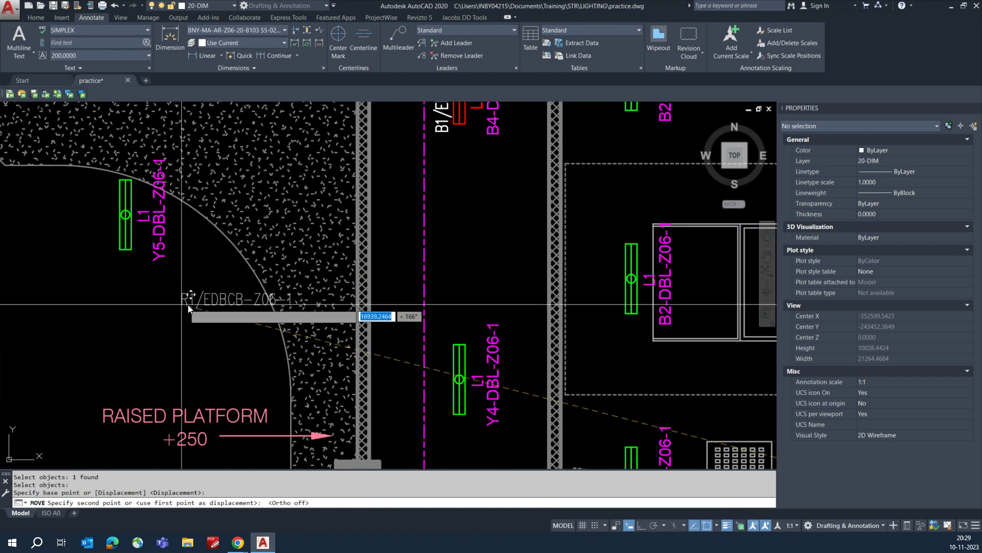
{"action": "left_click", "coordinate": [206, 305]}
{"action": "key", "text": "Escape"}
- Draw a horizontal leader from the corridor circuit riser west to beneath the R1/EDBCB-Z06-1 label
{"action": "type", "text": "LE"}
{"action": "key", "text": "Return"}
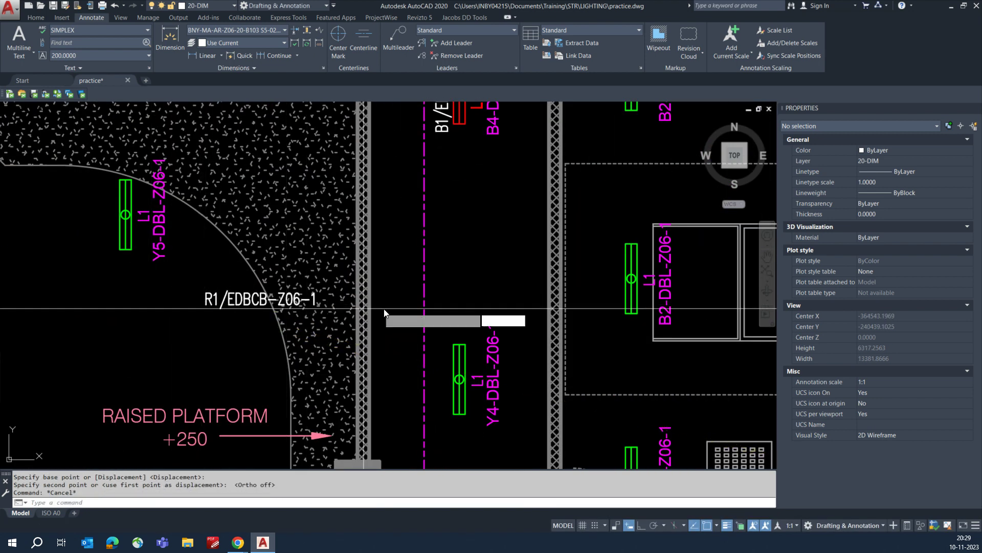
{"action": "left_click", "coordinate": [422, 307]}
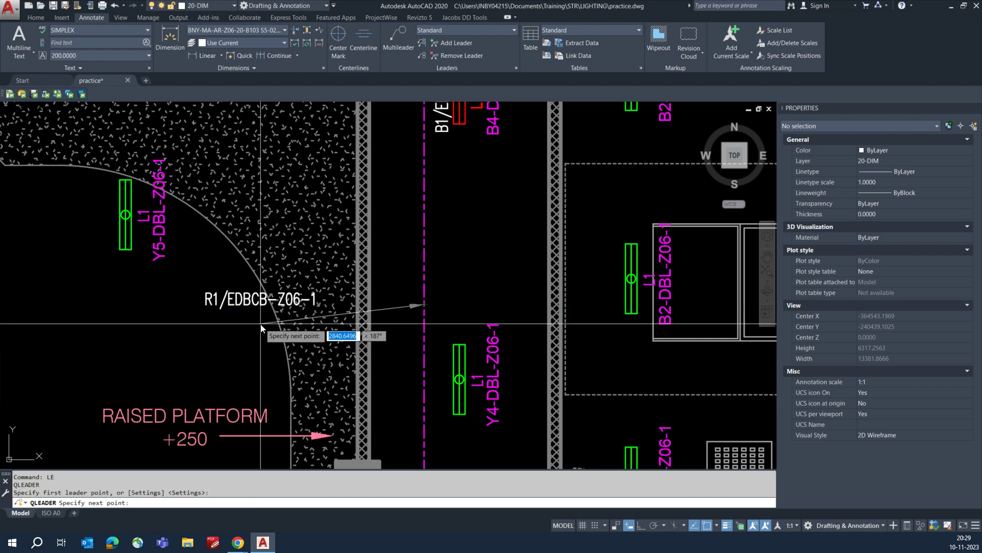
{"action": "key", "text": "F8"}
{"action": "left_click", "coordinate": [219, 325]}
{"action": "key", "text": "Escape"}
- Move the R1/EDBCB-Z06-1 label up clear of the leader line and align its start with the leader's tail
{"action": "scroll", "coordinate": [236, 297], "scroll_direction": "up", "scroll_amount": 1}
{"action": "type", "text": "M"}
{"action": "key", "text": "Return"}
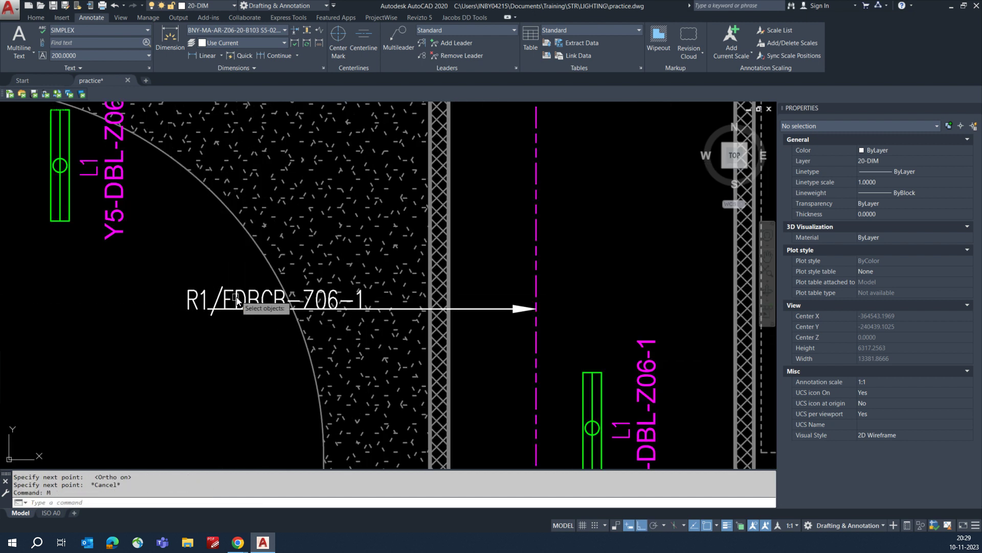
{"action": "left_click", "coordinate": [211, 353]}
{"action": "left_click", "coordinate": [212, 346]}
{"action": "key", "text": "Return"}
{"action": "left_click", "coordinate": [156, 272]}
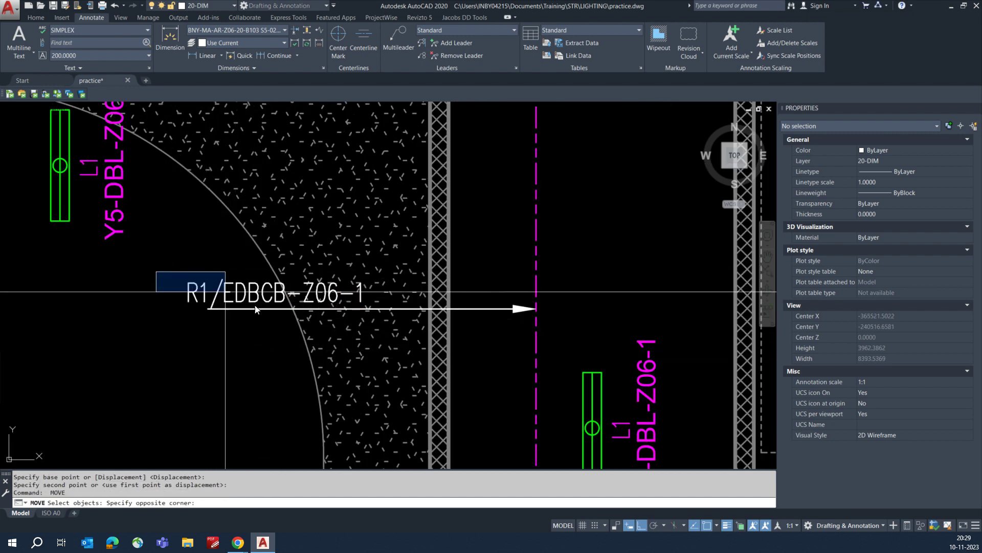
{"action": "left_click", "coordinate": [378, 318]}
{"action": "key", "text": "Return"}
{"action": "left_click", "coordinate": [183, 346]}
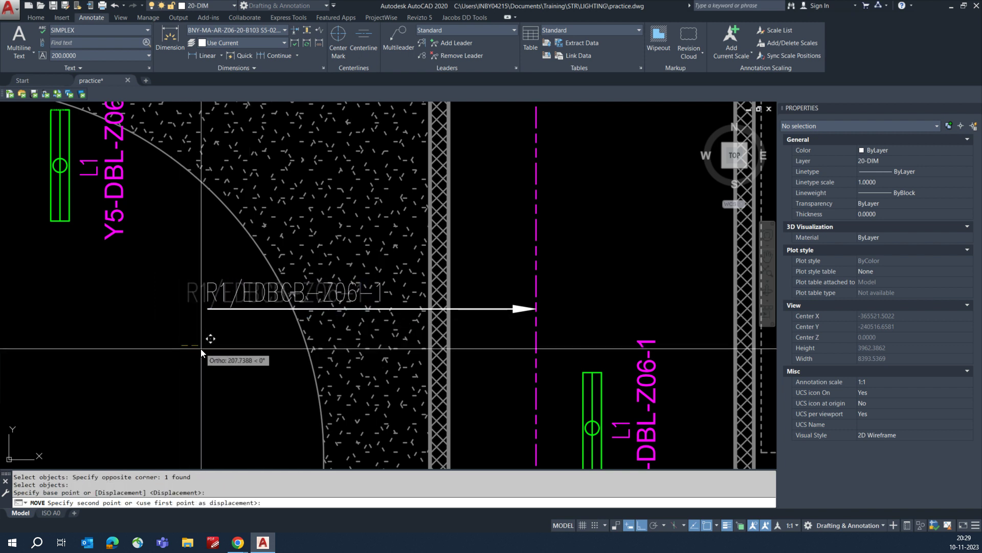
{"action": "left_click", "coordinate": [202, 349]}
- Change the leader's arrowhead from closed filled to an open circle
{"action": "scroll", "coordinate": [201, 349], "scroll_direction": "down", "scroll_amount": 3}
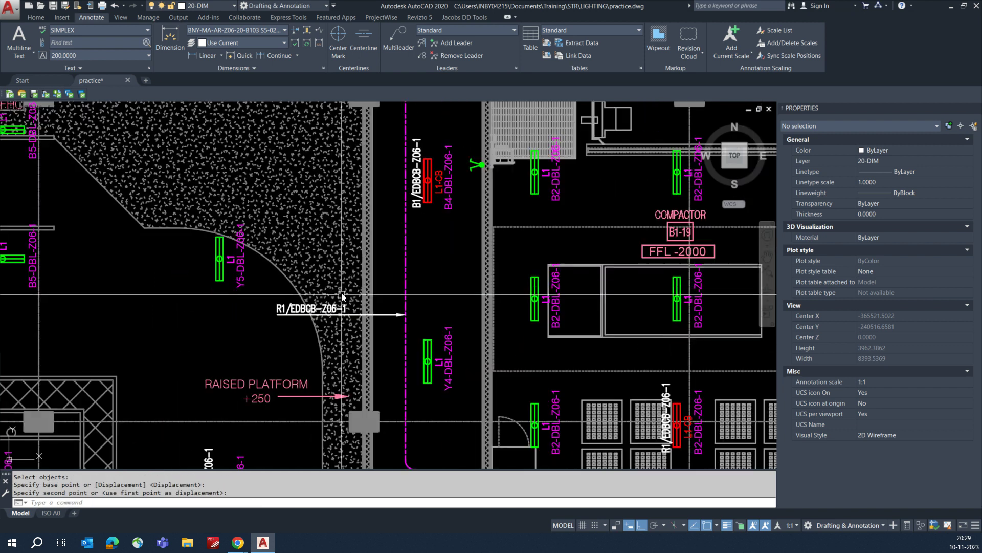
{"action": "left_click", "coordinate": [389, 315]}
{"action": "left_click", "coordinate": [896, 360]}
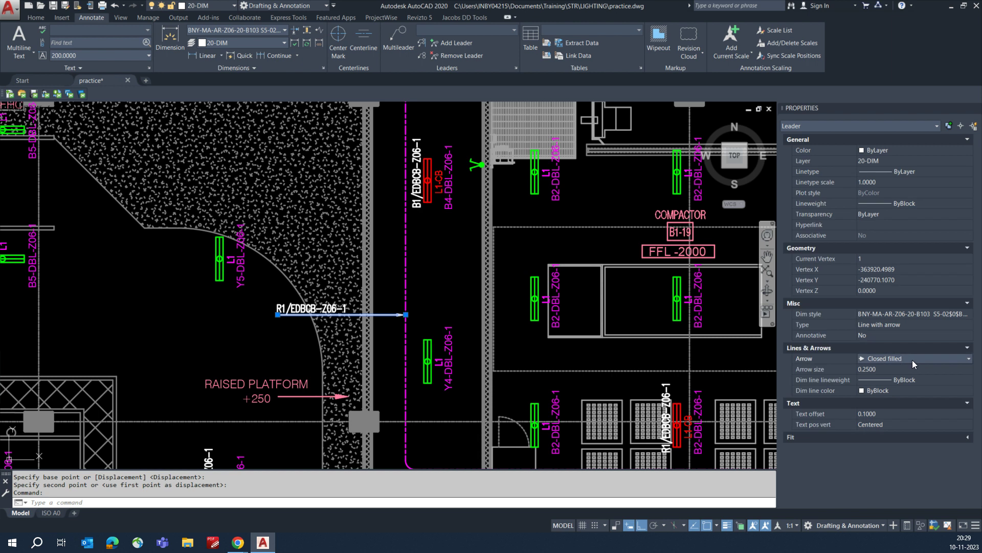
{"action": "left_click", "coordinate": [919, 359]}
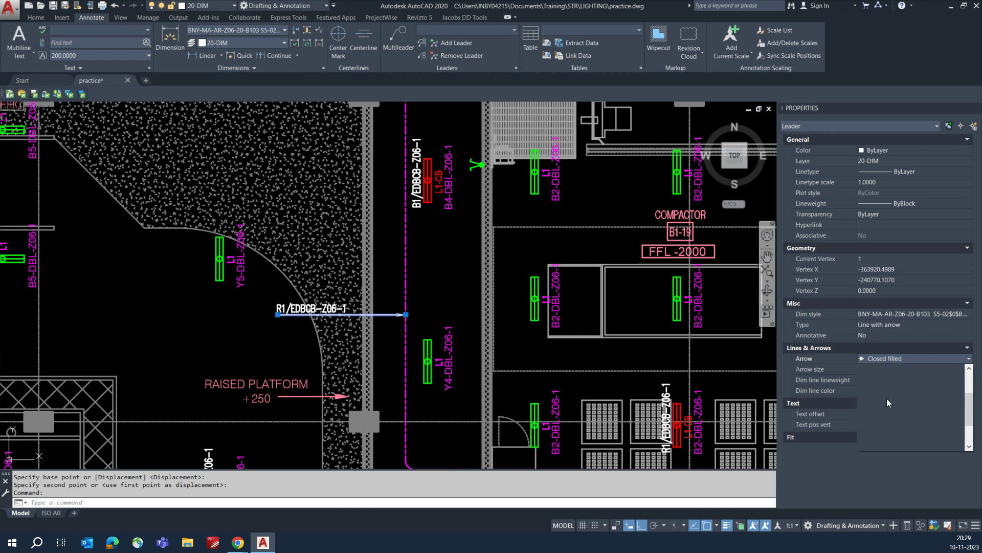
{"action": "scroll", "coordinate": [886, 398], "scroll_direction": "down", "scroll_amount": 2}
{"action": "left_click", "coordinate": [874, 421]}
{"action": "key", "text": "Escape"}
{"action": "key", "text": "Escape"}
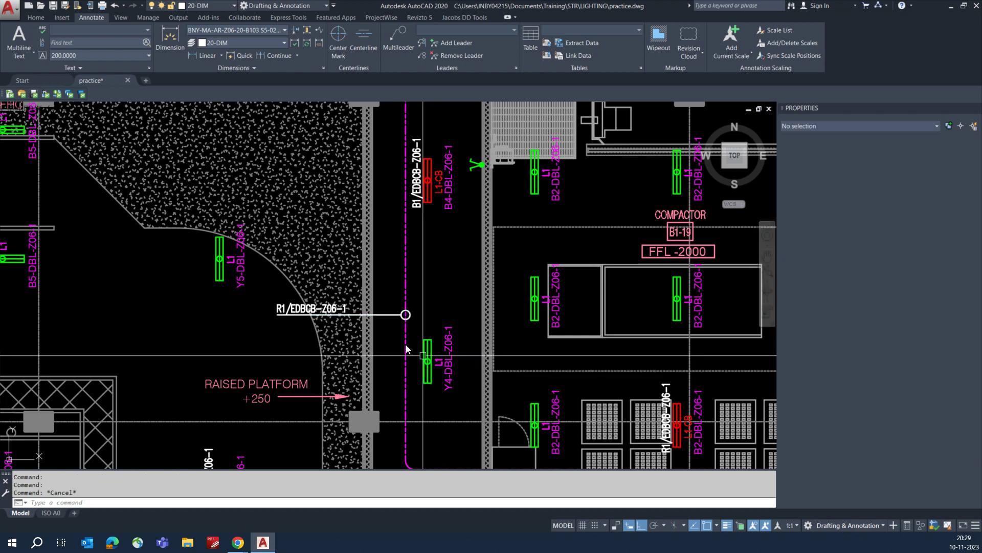
{"action": "scroll", "coordinate": [358, 324], "scroll_direction": "down", "scroll_amount": 6}
{"action": "middle_click_drag", "start_coordinate": [639, 402], "coordinate": [530, 357]}
{"action": "scroll", "coordinate": [531, 356], "scroll_direction": "up", "scroll_amount": 4}
{"action": "middle_click_drag", "start_coordinate": [470, 342], "coordinate": [485, 405]}
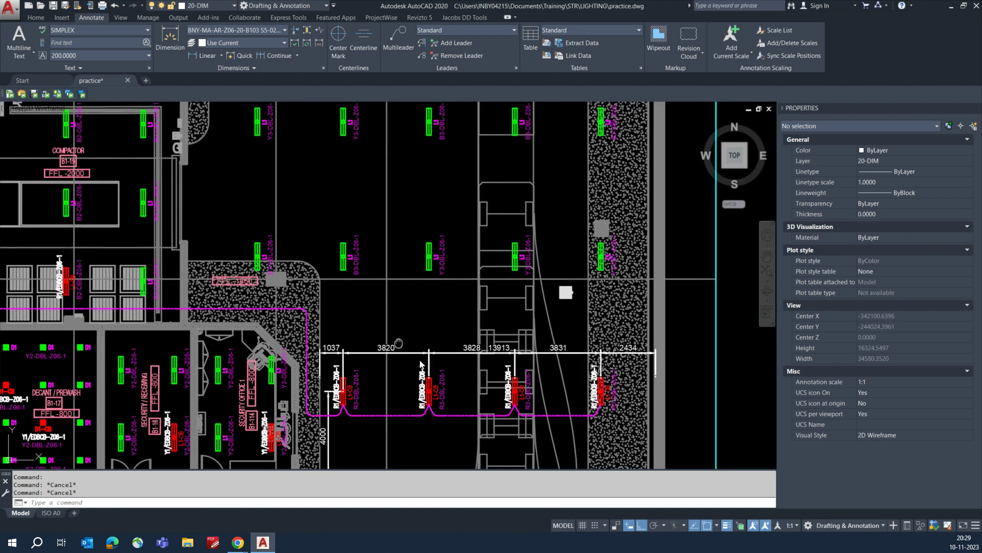
{"action": "middle_click_drag", "start_coordinate": [347, 307], "coordinate": [425, 362]}
{"action": "scroll", "coordinate": [339, 319], "scroll_direction": "up", "scroll_amount": 2}
{"action": "middle_click_drag", "start_coordinate": [349, 304], "coordinate": [339, 343]}
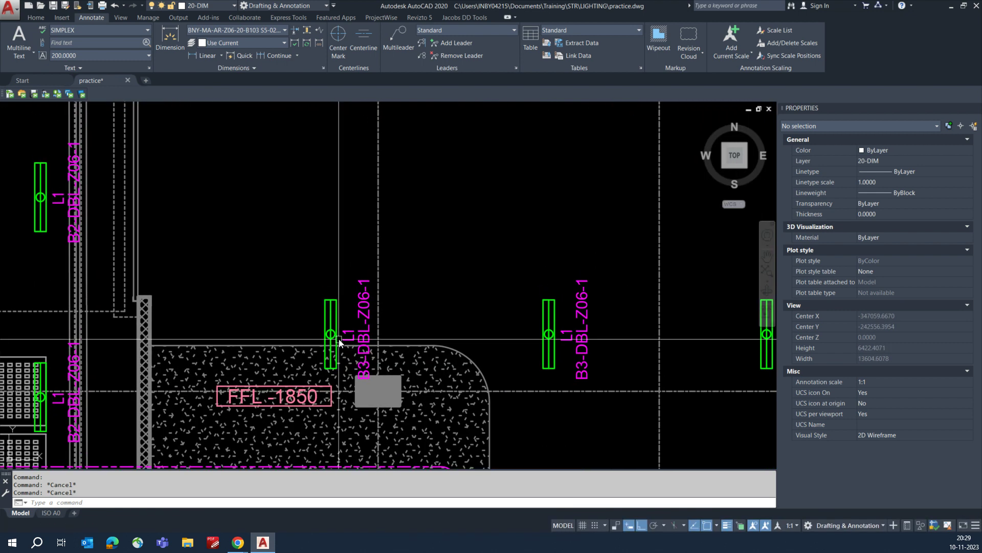
{"action": "key", "text": "Return"}
{"action": "left_click", "coordinate": [330, 333]}
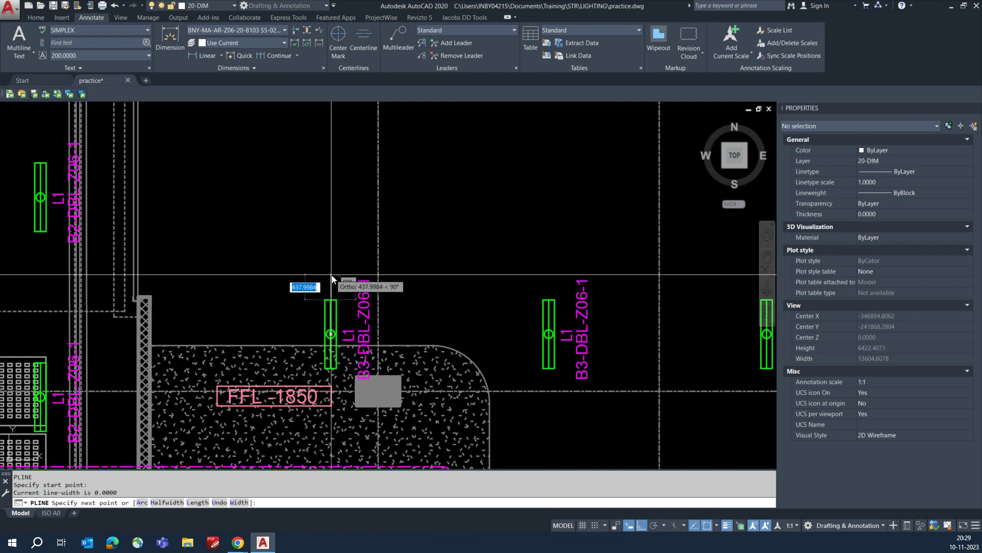
{"action": "key", "text": "F8"}
{"action": "key", "text": "Escape"}
- Make 20-CIR-LTG the current layer based on the existing circuit polyline between the R1 lights
{"action": "scroll", "coordinate": [339, 279], "scroll_direction": "down", "scroll_amount": 2}
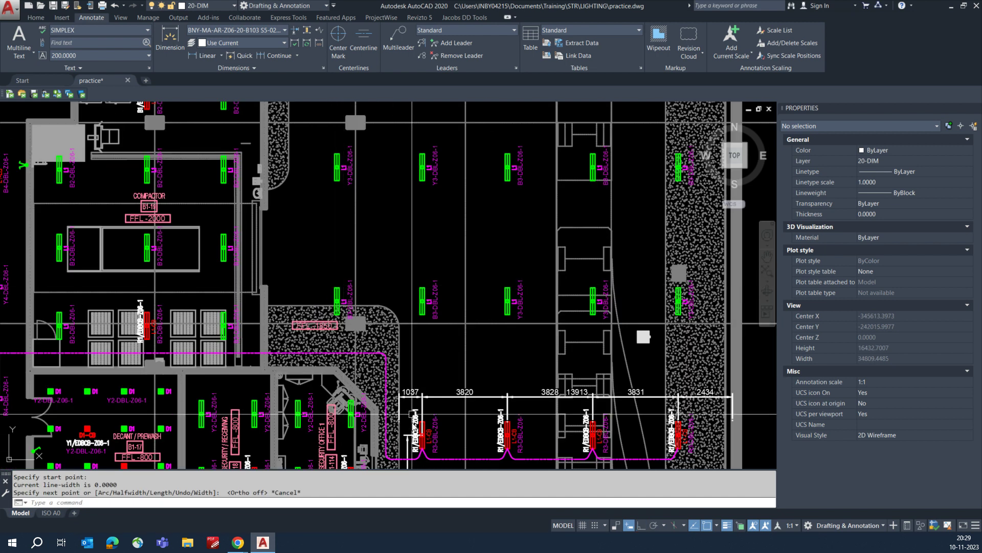
{"action": "left_click", "coordinate": [445, 459]}
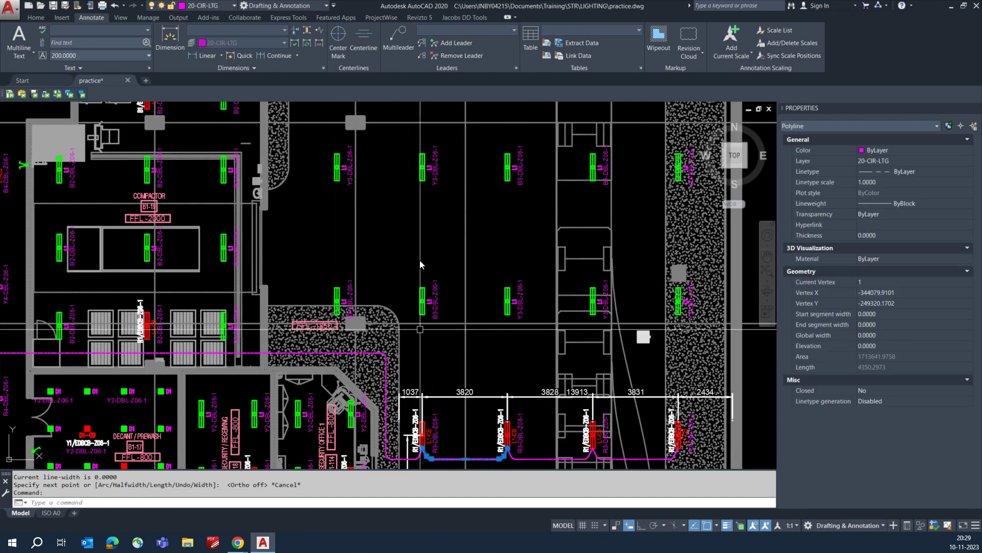
{"action": "left_click", "coordinate": [36, 17]}
{"action": "key", "text": "Escape"}
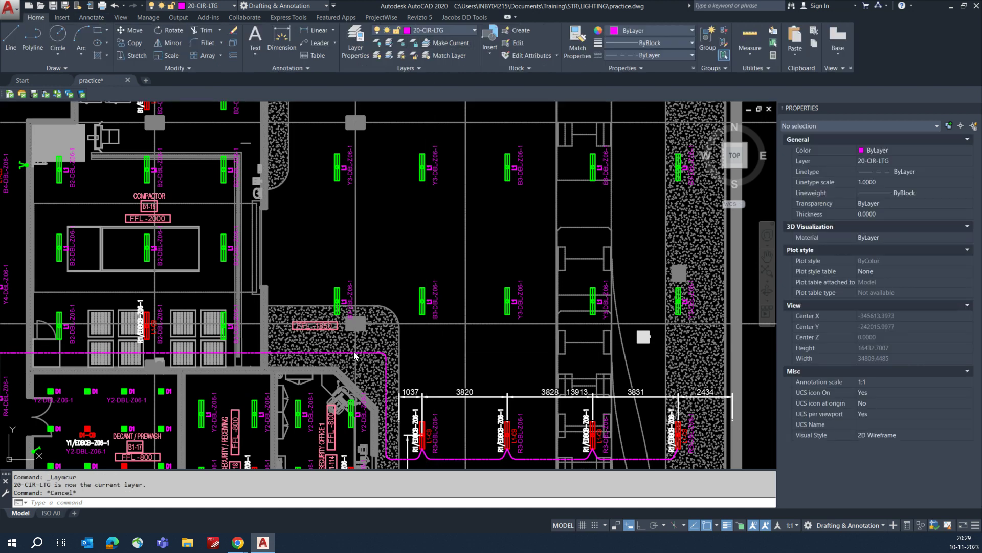
- Draw a polyline from the top of the westernmost B3-DBL-Z06-1 light, angled up, across and down to the next B3 light's top
{"action": "scroll", "coordinate": [348, 352], "scroll_direction": "up", "scroll_amount": 2}
{"action": "type", "text": "pl"}
{"action": "key", "text": "Return"}
{"action": "scroll", "coordinate": [330, 254], "scroll_direction": "up", "scroll_amount": 2}
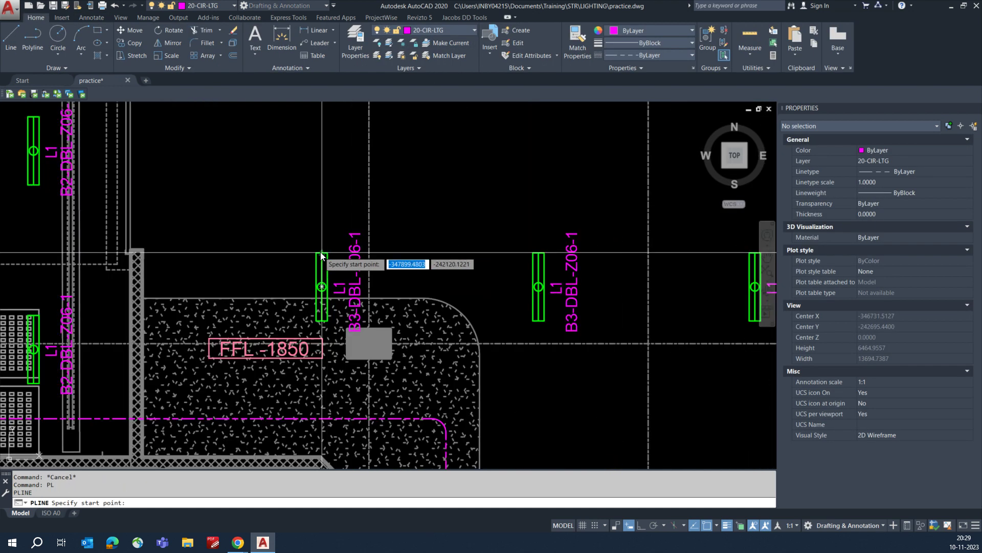
{"action": "left_click", "coordinate": [324, 253]}
{"action": "left_click", "coordinate": [336, 227]}
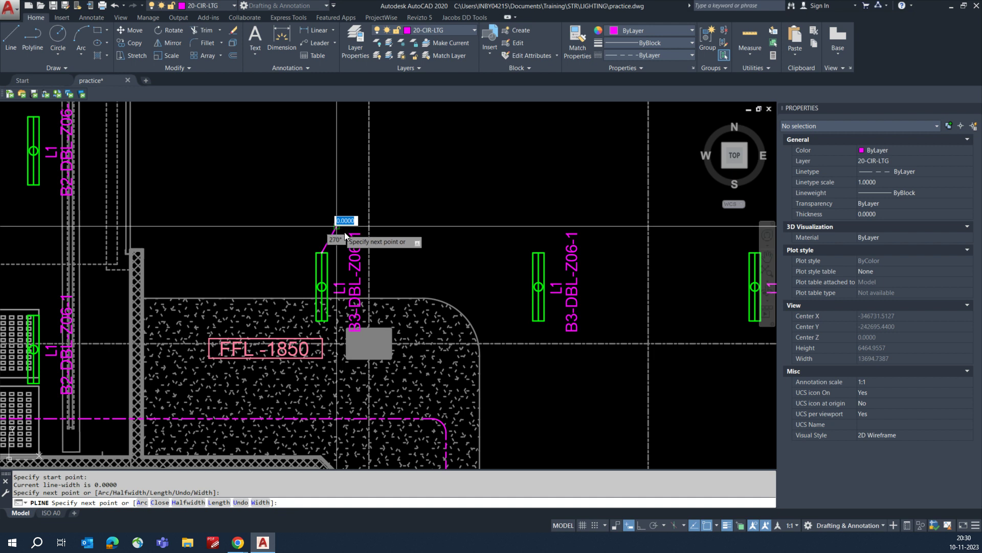
{"action": "key", "text": "F8"}
{"action": "left_click", "coordinate": [532, 233]}
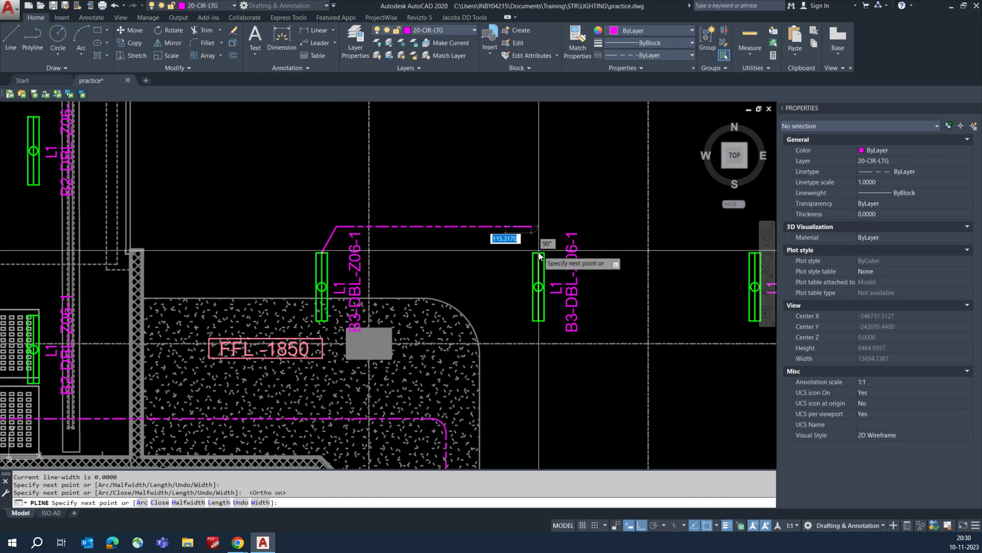
{"action": "key", "text": "Escape"}
{"action": "key", "text": "Escape"}
- Stretch the new polyline's bend above the second B3-DBL-Z06-1 light slightly west
{"action": "type", "text": "s"}
{"action": "key", "text": "space"}
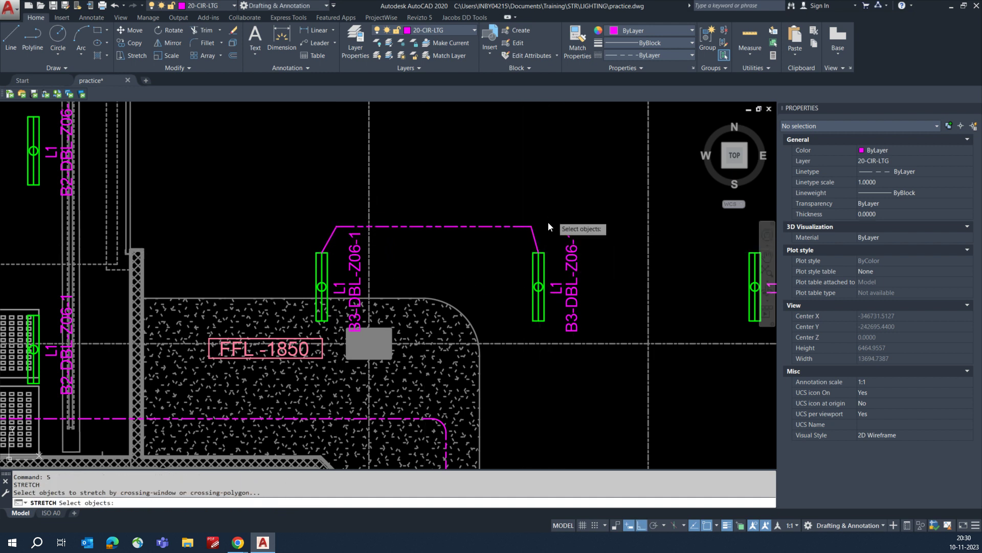
{"action": "left_click", "coordinate": [549, 223]}
{"action": "left_click", "coordinate": [524, 234]}
{"action": "key", "text": "space"}
{"action": "key", "text": "Escape"}
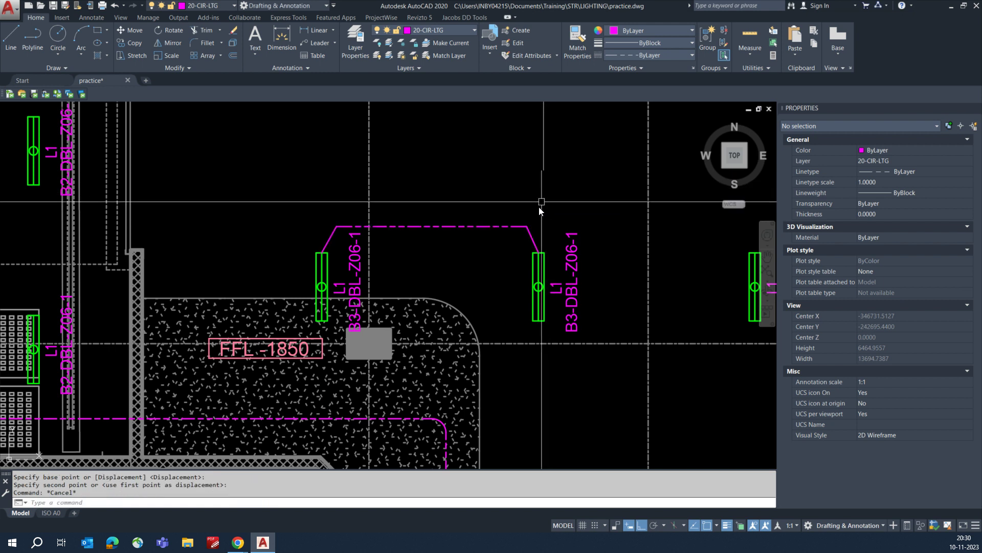
- Fillet both upper bends of the polyline linking the two B3-DBL-Z06-1 lights with radius 250
{"action": "type", "text": "f"}
{"action": "key", "text": "Return"}
{"action": "left_click", "coordinate": [512, 227]}
{"action": "left_click", "coordinate": [532, 239]}
{"action": "key", "text": "Return"}
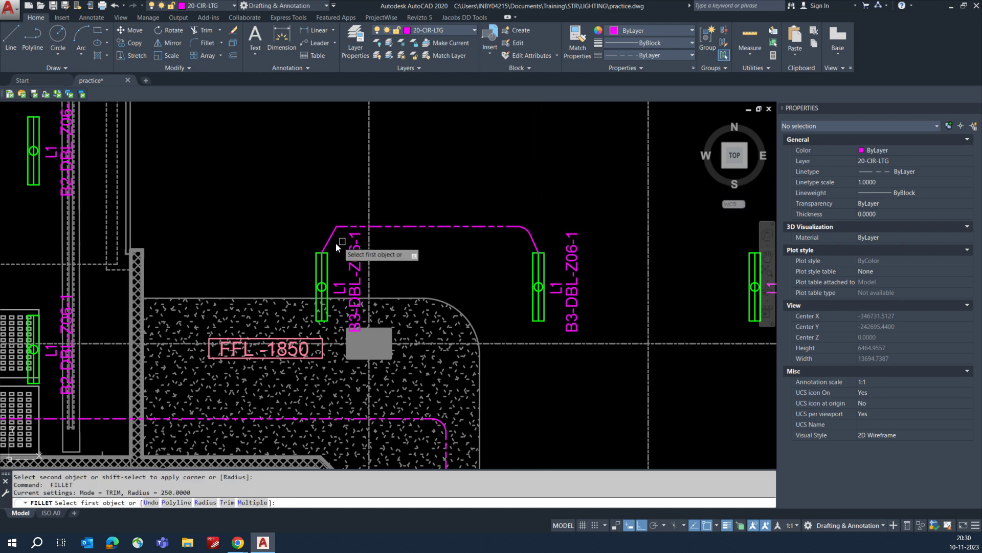
{"action": "left_click", "coordinate": [326, 244]}
{"action": "left_click", "coordinate": [401, 226]}
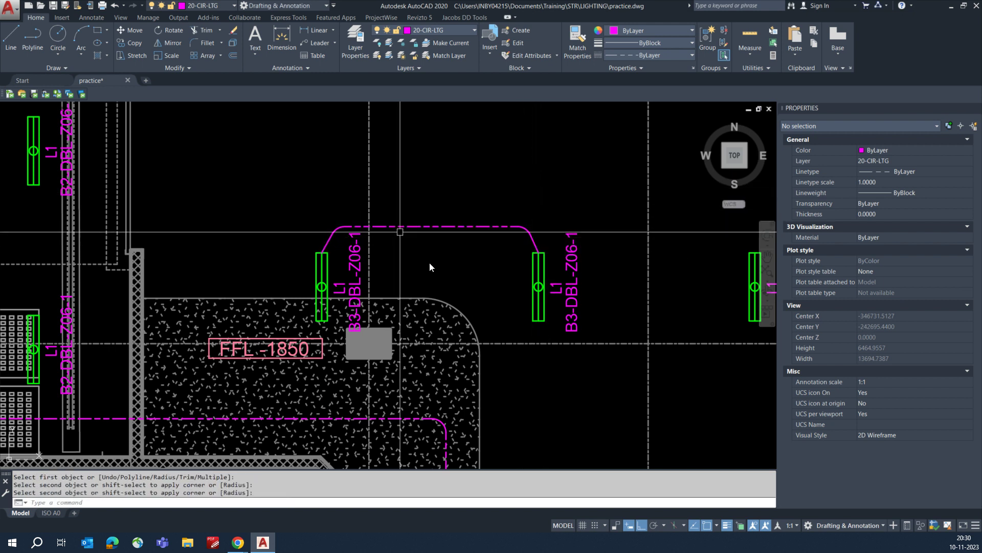
- Mirror the polyline linking the two lower-row B3-DBL-Z06-1 lights about a vertical line through the second light, keeping the source
{"action": "middle_click_drag", "start_coordinate": [430, 267], "coordinate": [385, 250]}
{"action": "key", "text": "Return"}
{"action": "left_click", "coordinate": [439, 181]}
{"action": "left_click", "coordinate": [404, 224]}
{"action": "key", "text": "Return"}
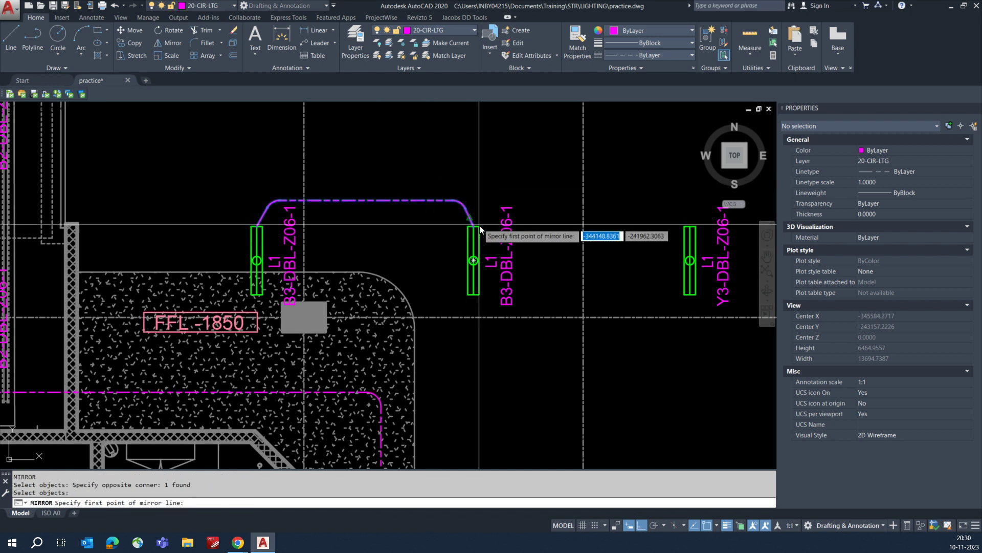
{"action": "left_click", "coordinate": [473, 226]}
{"action": "left_click", "coordinate": [474, 176]}
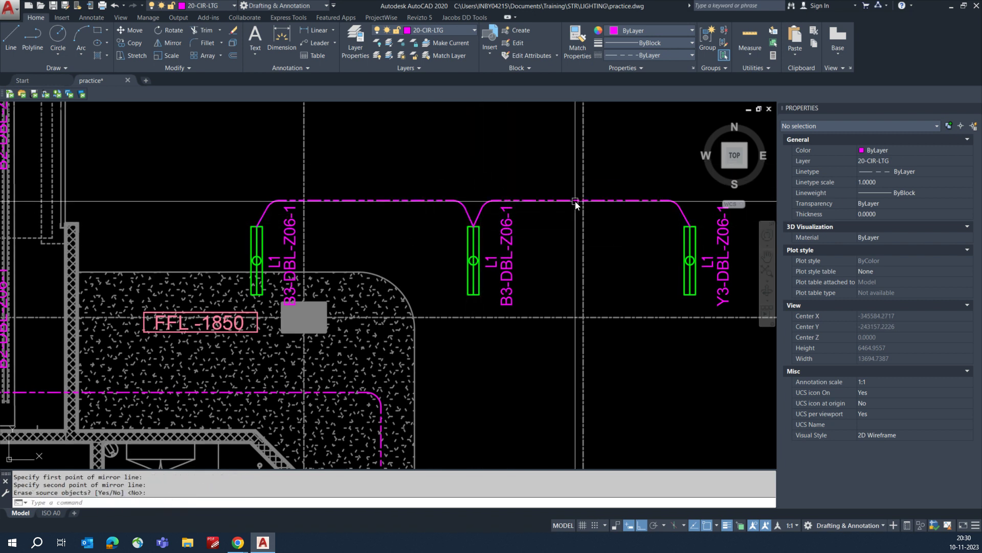
{"action": "key", "text": "Return"}
- Mirror the new run about a vertical line through the lower row's first Y3-DBL-Z06-1 light, keeping the source
{"action": "middle_click_drag", "start_coordinate": [576, 205], "coordinate": [335, 226]}
{"action": "key", "text": "Escape"}
{"action": "key", "text": "Return"}
{"action": "left_click_drag", "start_coordinate": [435, 203], "coordinate": [416, 241]}
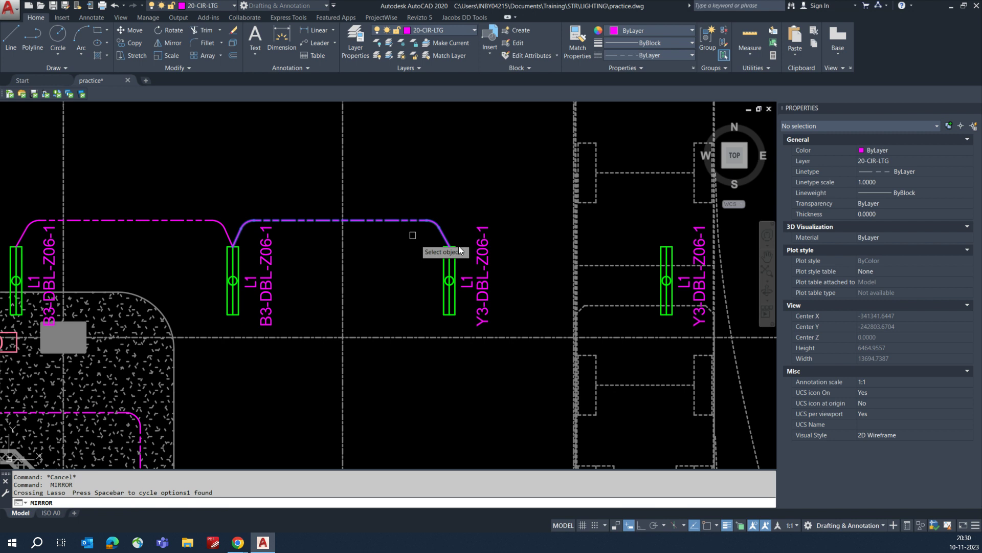
{"action": "key", "text": "Return"}
{"action": "left_click", "coordinate": [451, 248]}
{"action": "left_click", "coordinate": [459, 190]}
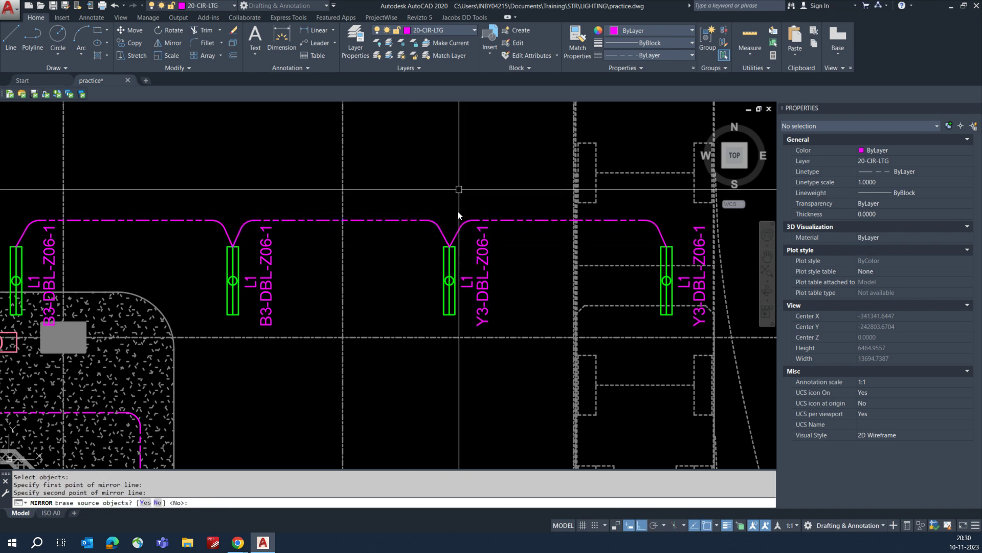
{"action": "key", "text": "Return"}
- Copy the polyline between the first two lower-row Y3-DBL-Z06-1 lights one light spacing east to link the next light
{"action": "scroll", "coordinate": [450, 230], "scroll_direction": "down", "scroll_amount": 3}
{"action": "scroll", "coordinate": [485, 244], "scroll_direction": "up", "scroll_amount": 4}
{"action": "type", "text": "co"}
{"action": "key", "text": "Return"}
{"action": "left_click", "coordinate": [524, 217]}
{"action": "key", "text": "Return"}
{"action": "left_click", "coordinate": [344, 310]}
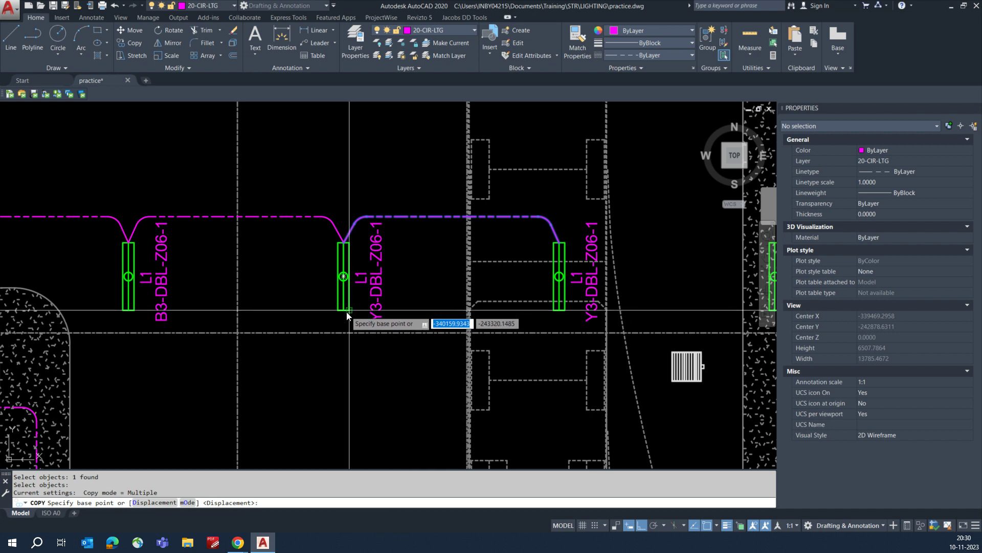
{"action": "left_click", "coordinate": [561, 311]}
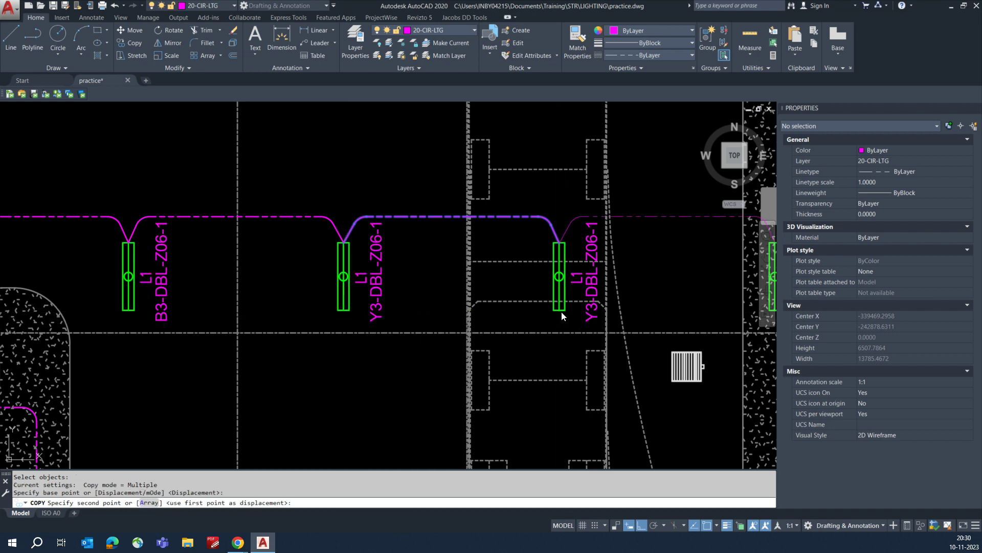
{"action": "scroll", "coordinate": [560, 312], "scroll_direction": "down", "scroll_amount": 2}
{"action": "key", "text": "Escape"}
- Erase the two middle runs, from the second B3-DBL-Z06-1 light to the first Y3 light and on to the second Y3 light
{"action": "middle_click_drag", "start_coordinate": [400, 321], "coordinate": [477, 318]}
{"action": "middle_click_drag", "start_coordinate": [359, 341], "coordinate": [357, 337]}
{"action": "type", "text": "e"}
{"action": "key", "text": "Return"}
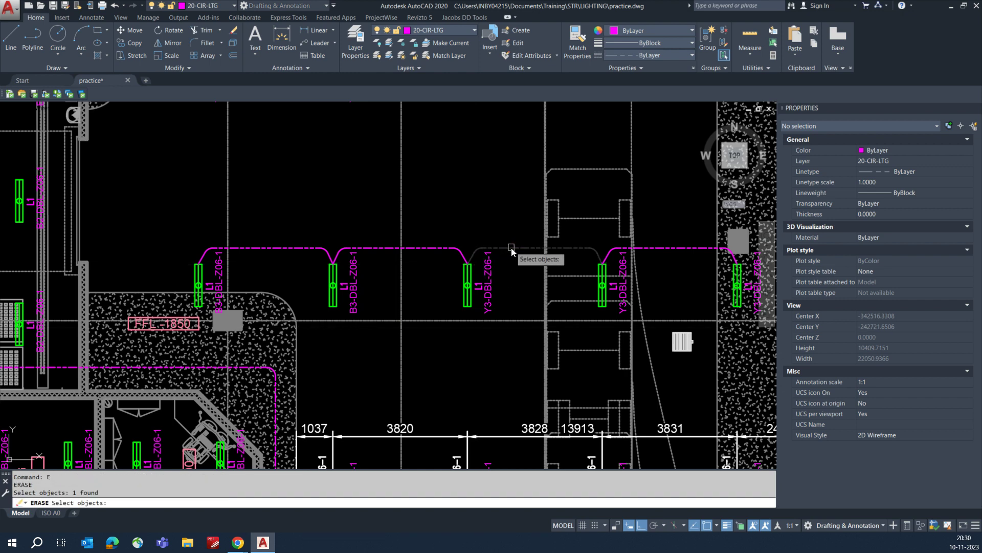
{"action": "scroll", "coordinate": [436, 246], "scroll_direction": "down", "scroll_amount": 2}
{"action": "scroll", "coordinate": [314, 283], "scroll_direction": "up", "scroll_amount": 2}
{"action": "scroll", "coordinate": [314, 282], "scroll_direction": "down", "scroll_amount": 2}
- Draw a polyline from the top of the lower row's second B3-DBL-Z06-1 light, angled up and straight east, ending short of the Y3 light
{"action": "middle_click_drag", "start_coordinate": [378, 167], "coordinate": [382, 230]}
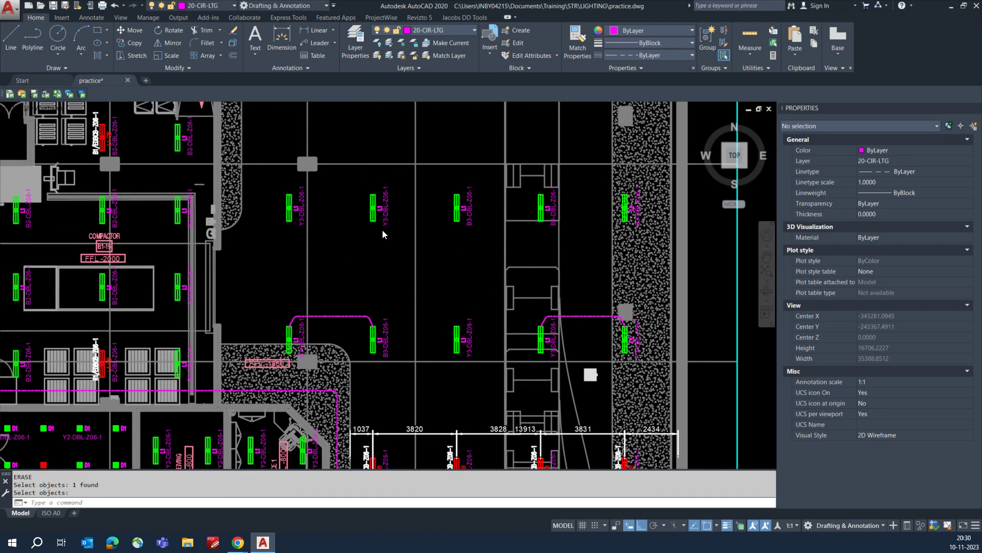
{"action": "scroll", "coordinate": [465, 225], "scroll_direction": "up", "scroll_amount": 2}
{"action": "mouse_move", "coordinate": [478, 231]}
{"action": "middle_mouse_down"}
{"action": "mouse_move", "coordinate": [357, 224]}
{"action": "mouse_move", "coordinate": [385, 225]}
{"action": "middle_mouse_up"}
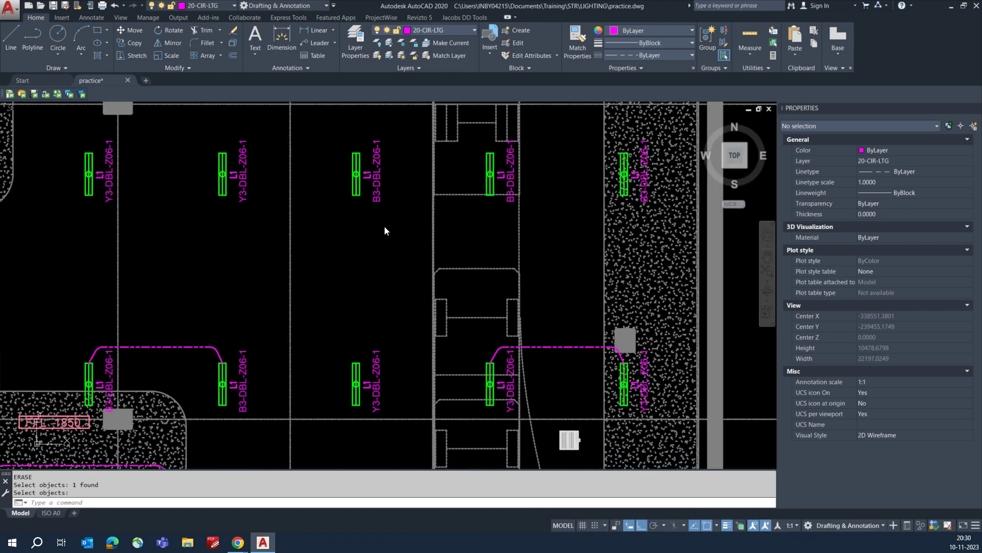
{"action": "mouse_move", "coordinate": [313, 318]}
{"action": "middle_mouse_down"}
{"action": "mouse_move", "coordinate": [333, 287]}
{"action": "mouse_move", "coordinate": [343, 310]}
{"action": "middle_mouse_up"}
{"action": "middle_click_drag", "start_coordinate": [284, 319], "coordinate": [329, 299]}
{"action": "type", "text": "pl"}
{"action": "key", "text": "Return"}
{"action": "scroll", "coordinate": [290, 348], "scroll_direction": "up", "scroll_amount": 4}
{"action": "left_click", "coordinate": [290, 342]}
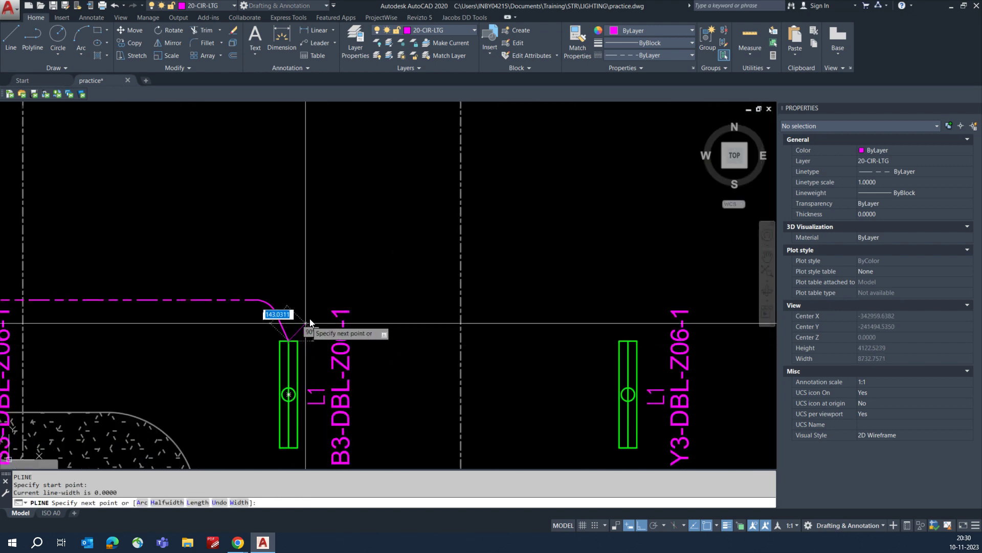
{"action": "key", "text": "F8"}
{"action": "left_click", "coordinate": [320, 302]}
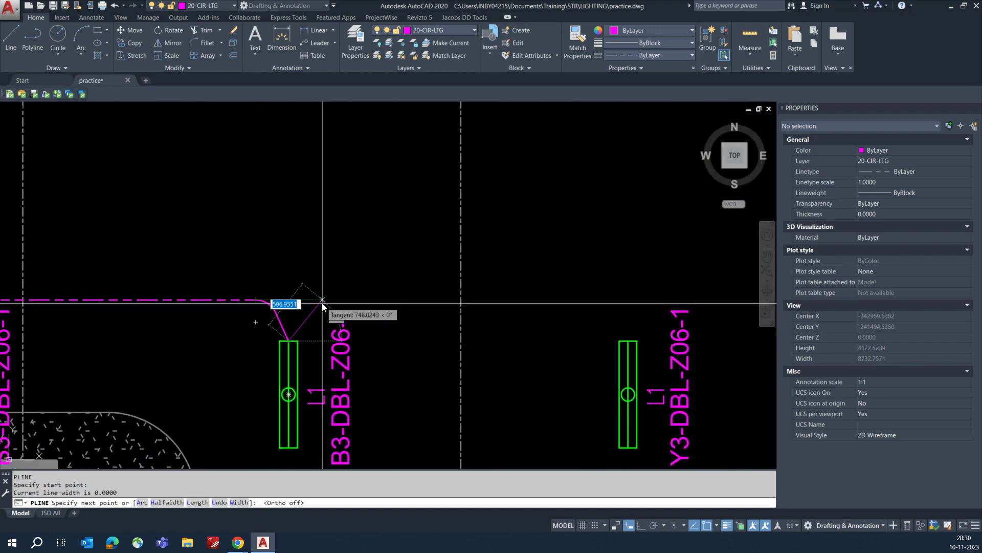
{"action": "key", "text": "F8"}
{"action": "scroll", "coordinate": [330, 305], "scroll_direction": "down", "scroll_amount": 4}
{"action": "left_click", "coordinate": [417, 307]}
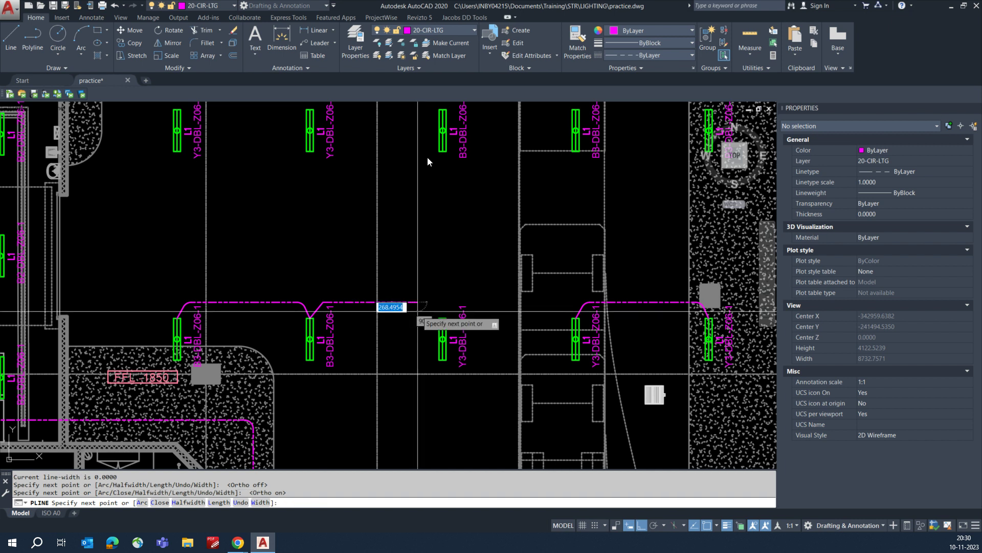
{"action": "middle_click_drag", "start_coordinate": [428, 174], "coordinate": [410, 222]}
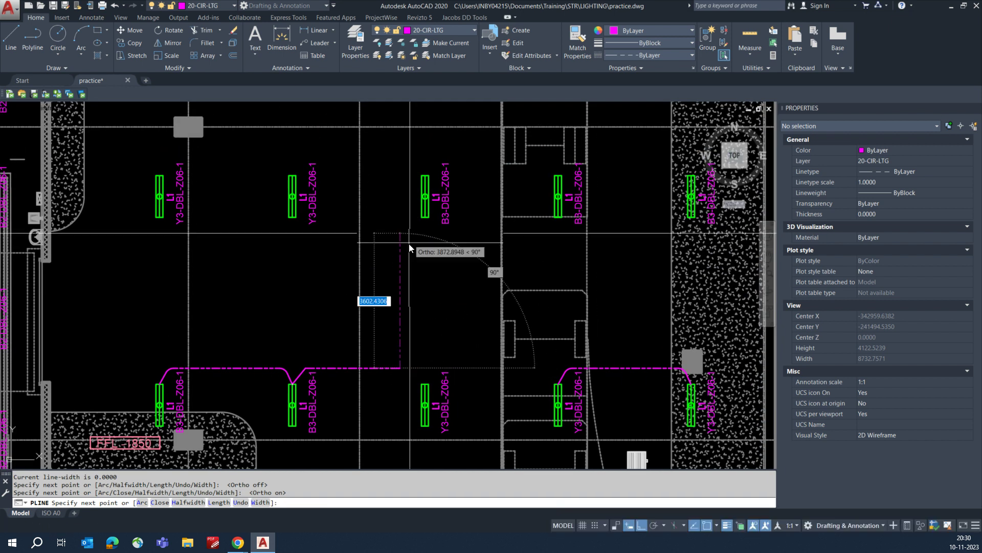
{"action": "scroll", "coordinate": [411, 228], "scroll_direction": "up", "scroll_amount": 3}
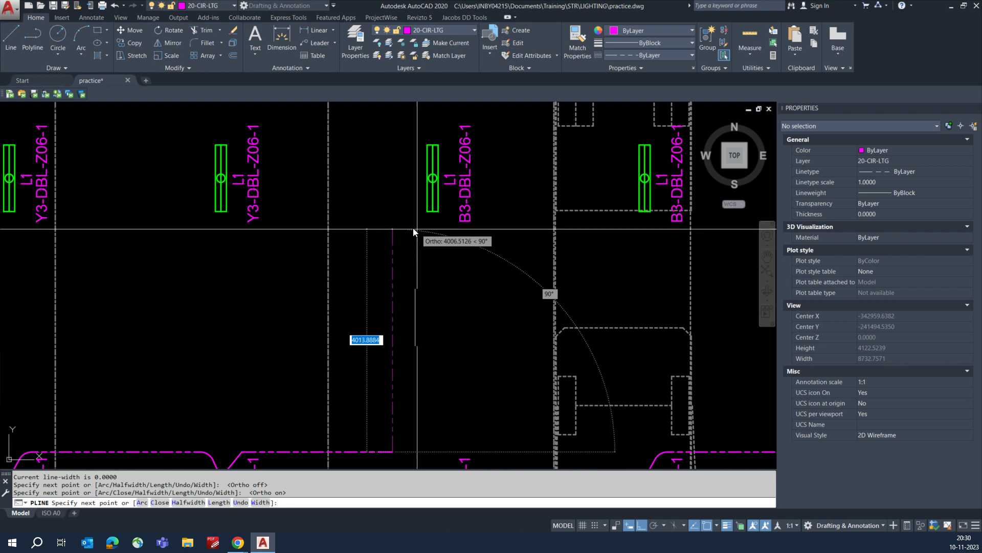
{"action": "key", "text": "Escape"}
- Draw a polyline from the bottom of the upper row's westernmost B3-DBL-Z06-1 light, angled southwest and straight down to the lower row's run
{"action": "key", "text": "Return"}
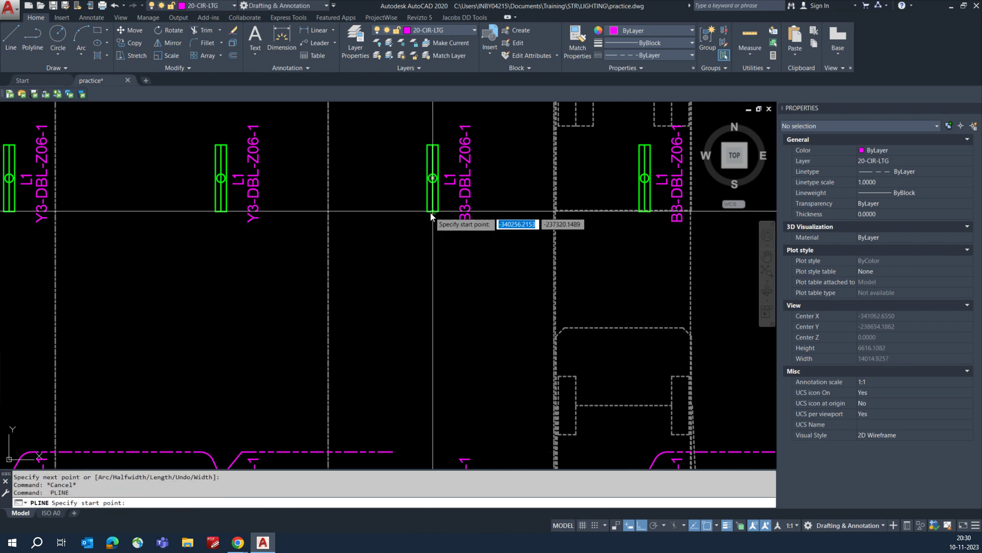
{"action": "left_click", "coordinate": [431, 213]}
{"action": "key", "text": "F8"}
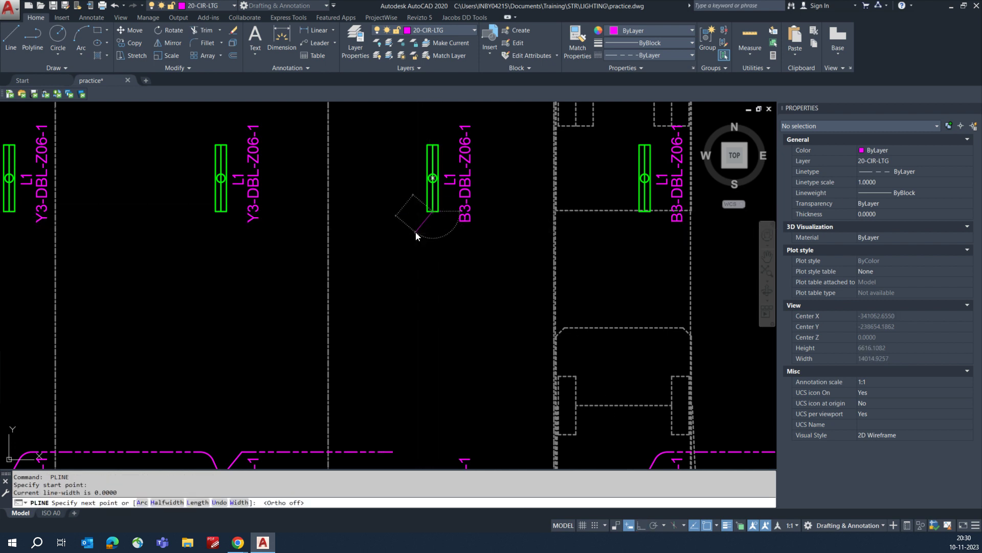
{"action": "left_click", "coordinate": [416, 232]}
{"action": "key", "text": "F8"}
{"action": "middle_click_drag", "start_coordinate": [411, 398], "coordinate": [410, 296]}
{"action": "left_click", "coordinate": [401, 361]}
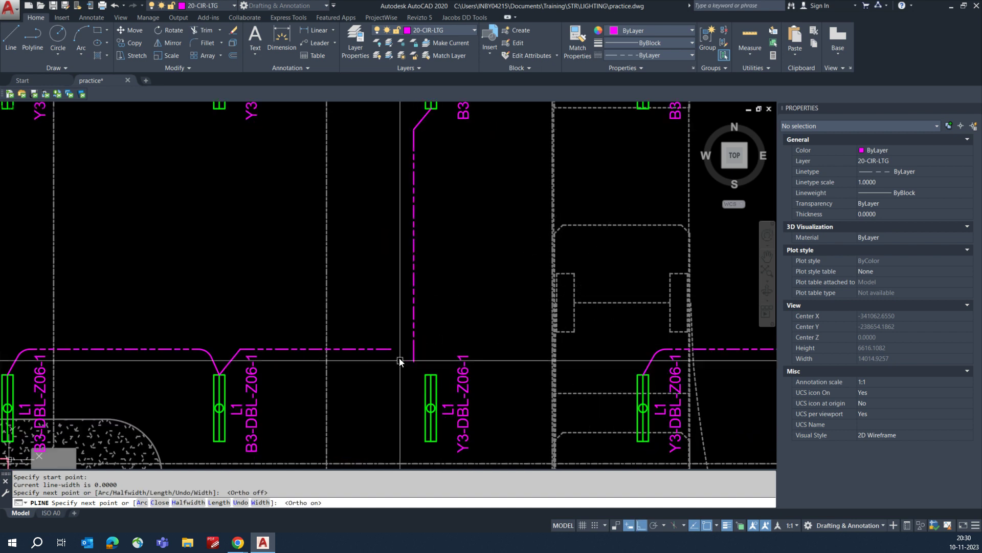
{"action": "key", "text": "Return"}
- Fillet the corner joining the horizontal and vertical runs and the bends beside their B3-DBL-Z06-1 lights with radius 250
{"action": "type", "text": "f"}
{"action": "key", "text": "Return"}
{"action": "left_click", "coordinate": [382, 349]}
{"action": "left_click", "coordinate": [416, 319]}
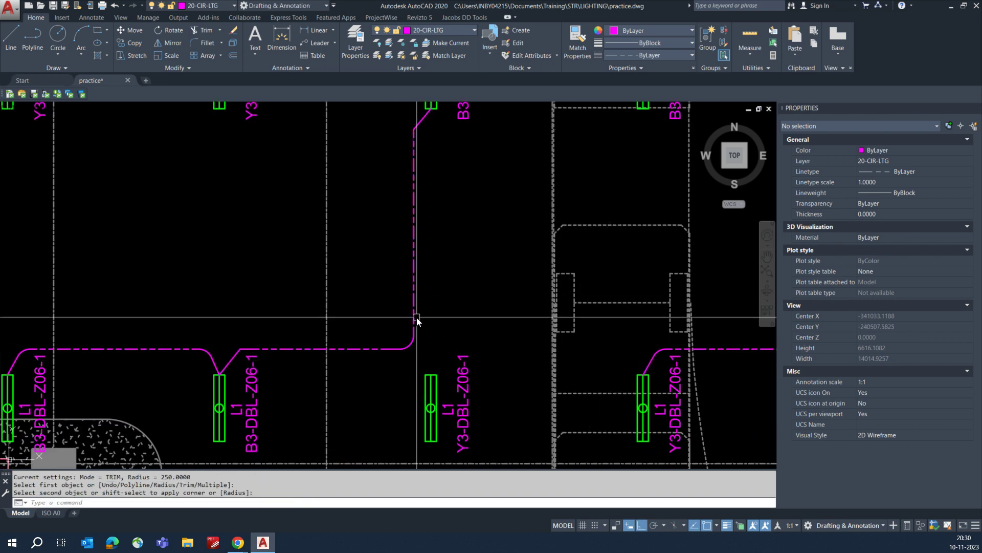
{"action": "key", "text": "Return"}
{"action": "left_click", "coordinate": [414, 185]}
{"action": "left_click", "coordinate": [423, 124]}
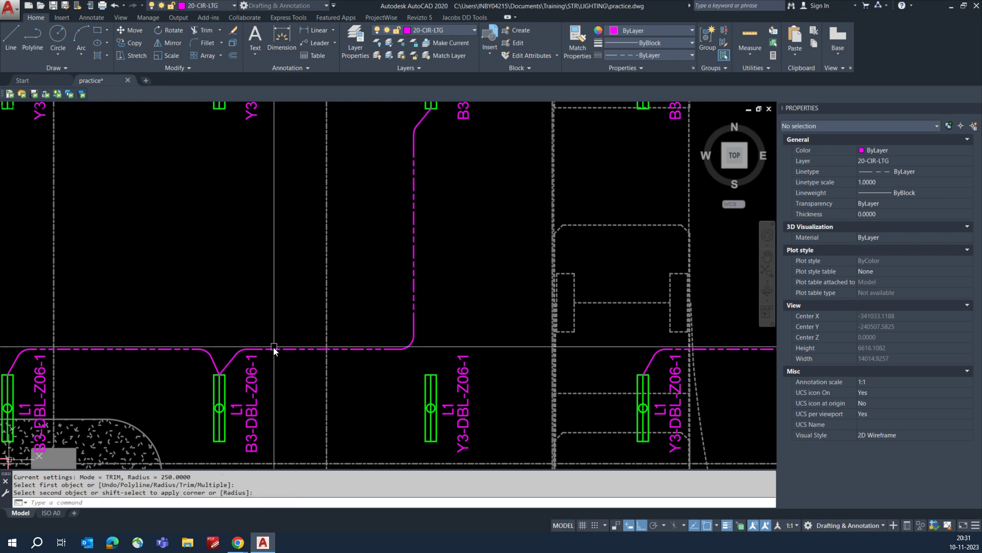
{"action": "key", "text": "Escape"}
- Draw a polyline from the bottom of the upper row's westernmost B3-DBL-Z06-1 light, angled down and east, then up to the next B3 light
{"action": "scroll", "coordinate": [204, 348], "scroll_direction": "down", "scroll_amount": 5}
{"action": "scroll", "coordinate": [187, 372], "scroll_direction": "up", "scroll_amount": 3}
{"action": "scroll", "coordinate": [200, 389], "scroll_direction": "up", "scroll_amount": 2}
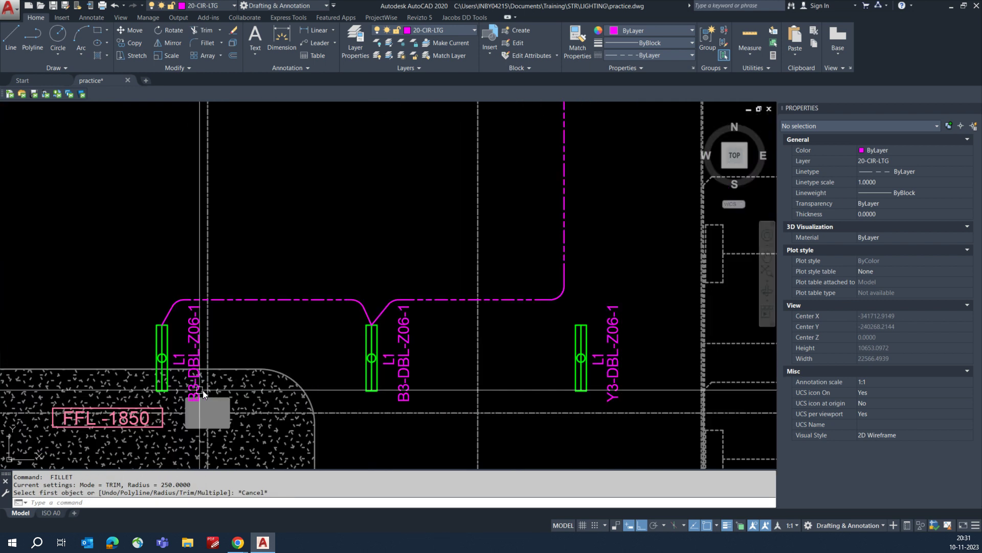
{"action": "scroll", "coordinate": [393, 380], "scroll_direction": "down", "scroll_amount": 3}
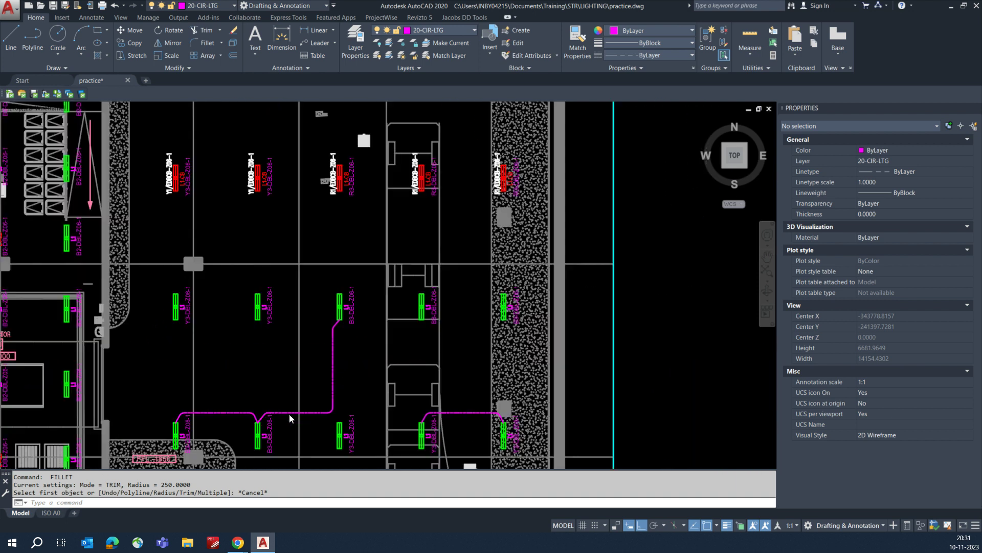
{"action": "scroll", "coordinate": [288, 286], "scroll_direction": "up", "scroll_amount": 3}
{"action": "middle_click_drag", "start_coordinate": [495, 325], "coordinate": [514, 287]}
{"action": "type", "text": "L"}
{"action": "key", "text": "Return"}
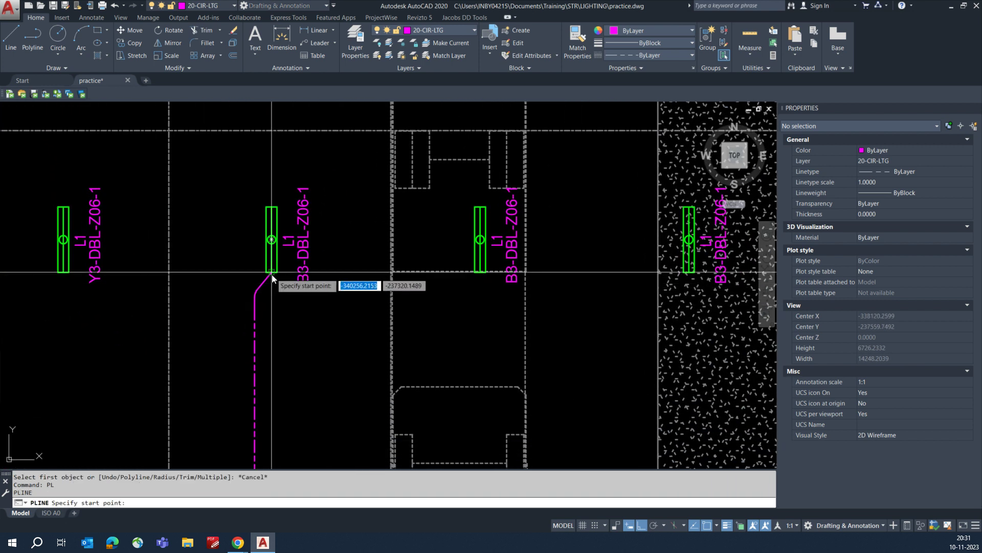
{"action": "left_click", "coordinate": [272, 274]}
{"action": "left_click", "coordinate": [282, 297]}
{"action": "key", "text": "F8"}
{"action": "left_click", "coordinate": [468, 314]}
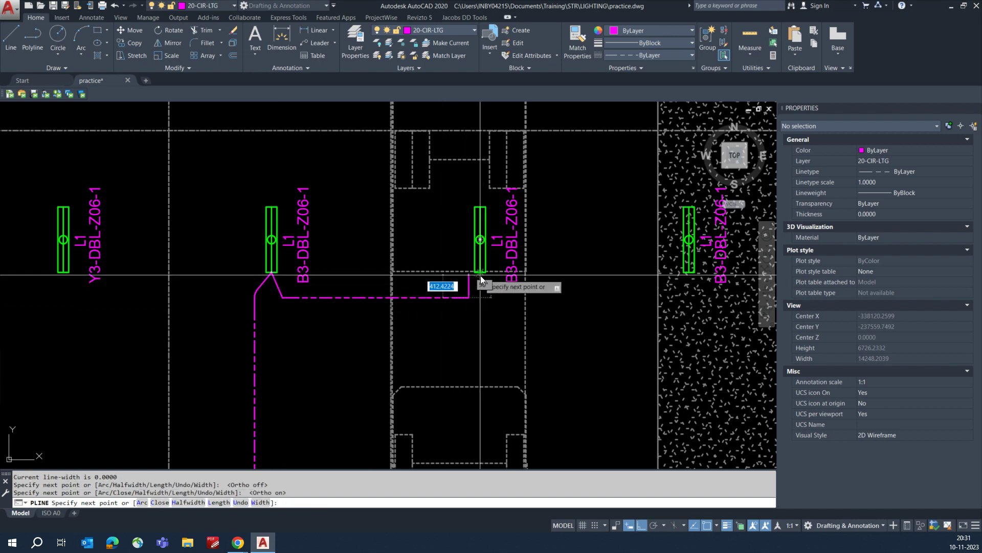
{"action": "middle_click_drag", "start_coordinate": [487, 295], "coordinate": [330, 303]}
- Continue the polyline from the upper row's middle B3-DBL-Z06-1 light, angled down, across and up to the easternmost B3 light's bottom
{"action": "key", "text": "F8"}
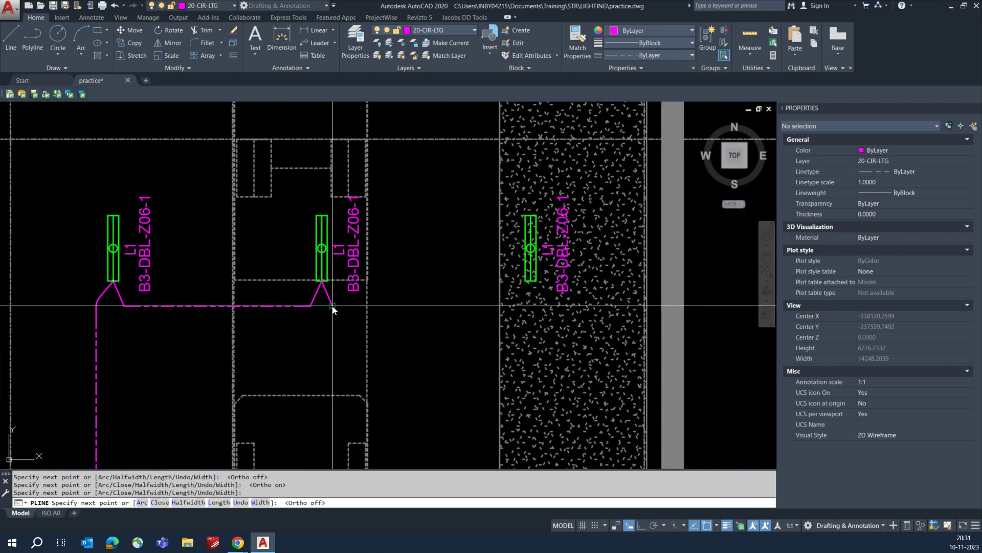
{"action": "left_click", "coordinate": [333, 306]}
{"action": "scroll", "coordinate": [527, 309], "scroll_direction": "up", "scroll_amount": 4}
{"action": "key", "text": "F8"}
{"action": "left_click", "coordinate": [507, 305]}
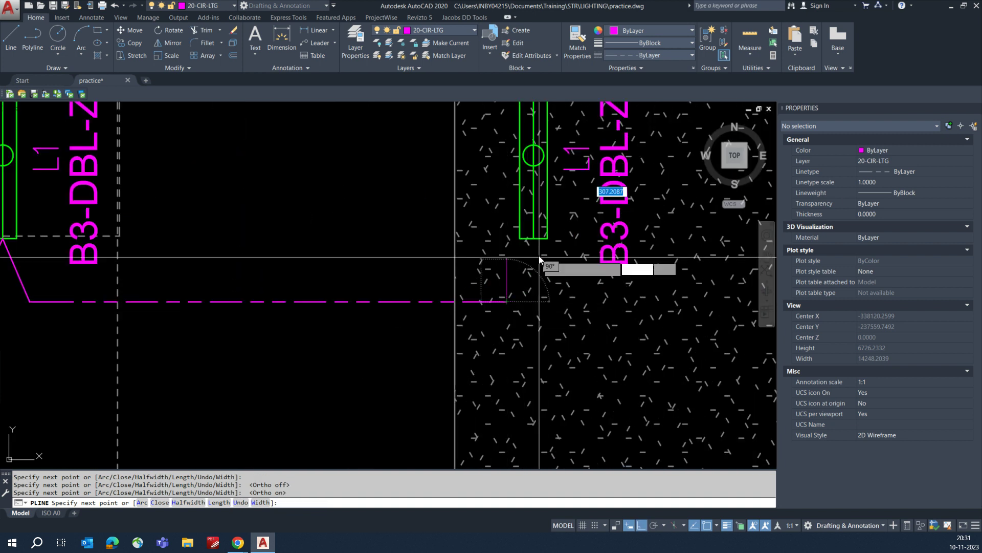
{"action": "left_click", "coordinate": [533, 239]}
{"action": "key", "text": "Escape"}
- Fillet both bends of the run between the upper row's middle and easternmost B3-DBL-Z06-1 lights with radius 250
{"action": "scroll", "coordinate": [526, 278], "scroll_direction": "down", "scroll_amount": 2}
{"action": "type", "text": "f"}
{"action": "key", "text": "space"}
{"action": "left_click", "coordinate": [521, 280]}
{"action": "left_click", "coordinate": [499, 294]}
{"action": "key", "text": "Return"}
{"action": "left_click", "coordinate": [221, 293]}
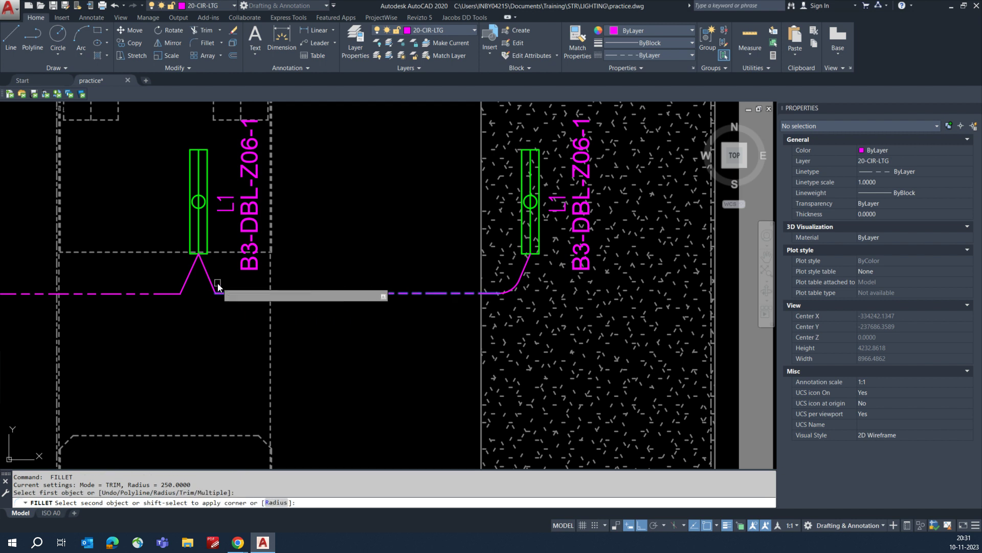
{"action": "left_click", "coordinate": [217, 284]}
- Fillet both bends of the run between the upper row's westernmost and middle B3-DBL-Z06-1 lights with radius 250
{"action": "key", "text": "Return"}
{"action": "left_click", "coordinate": [185, 286]}
{"action": "left_click", "coordinate": [171, 293]}
{"action": "scroll", "coordinate": [281, 311], "scroll_direction": "down", "scroll_amount": 3}
{"action": "scroll", "coordinate": [179, 310], "scroll_direction": "up", "scroll_amount": 3}
{"action": "key", "text": "Return"}
{"action": "left_click", "coordinate": [193, 285]}
{"action": "left_click", "coordinate": [207, 295]}
{"action": "scroll", "coordinate": [314, 308], "scroll_direction": "down", "scroll_amount": 3}
{"action": "middle_click_drag", "start_coordinate": [227, 358], "coordinate": [444, 303]}
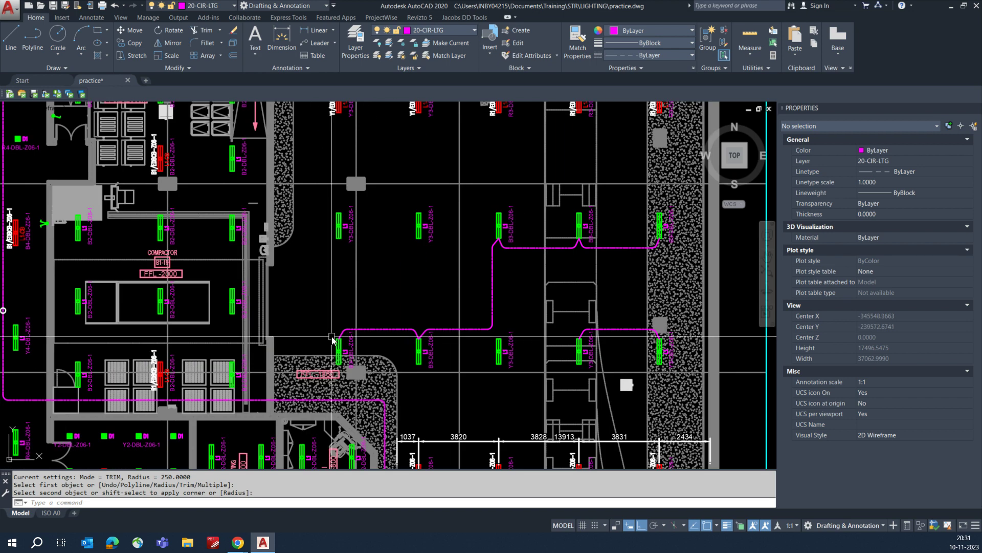
{"action": "scroll", "coordinate": [332, 339], "scroll_direction": "up", "scroll_amount": 4}
{"action": "type", "text": "PL"}
{"action": "key", "text": "Return"}
{"action": "scroll", "coordinate": [342, 336], "scroll_direction": "down", "scroll_amount": 5}
{"action": "key", "text": "Escape"}
{"action": "key", "text": "Escape"}
- Offset the R1/EDBCB-Z06-1 home-run polyline inward to create a parallel run, picking a short offset distance in the drawing
{"action": "scroll", "coordinate": [166, 387], "scroll_direction": "up", "scroll_amount": 3}
{"action": "type", "text": "O"}
{"action": "key", "text": "Return"}
{"action": "left_click", "coordinate": [151, 381]}
{"action": "scroll", "coordinate": [151, 381], "scroll_direction": "up", "scroll_amount": 2}
{"action": "left_click", "coordinate": [152, 373]}
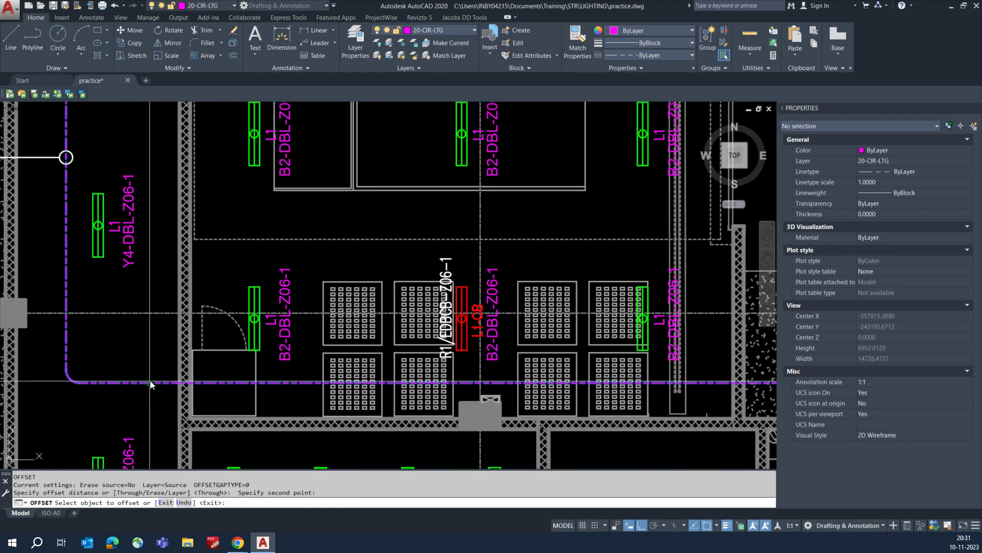
{"action": "left_click", "coordinate": [151, 382]}
{"action": "left_click", "coordinate": [154, 362]}
{"action": "key", "text": "Escape"}
- Fillet the southwest corner of the offset home-run polyline
{"action": "type", "text": "F"}
{"action": "key", "text": "Return"}
{"action": "left_click", "coordinate": [78, 363]}
{"action": "scroll", "coordinate": [96, 371], "scroll_direction": "down", "scroll_amount": 2}
{"action": "middle_click_drag", "start_coordinate": [456, 383], "coordinate": [281, 366]}
{"action": "key", "text": "Escape"}
- Draw a polyline from the bottom of the lower row's westernmost B3-DBL-Z06-1 light straight down to the offset home run
{"action": "scroll", "coordinate": [432, 314], "scroll_direction": "up", "scroll_amount": 2}
{"action": "scroll", "coordinate": [432, 314], "scroll_direction": "up", "scroll_amount": 2}
{"action": "type", "text": "PL"}
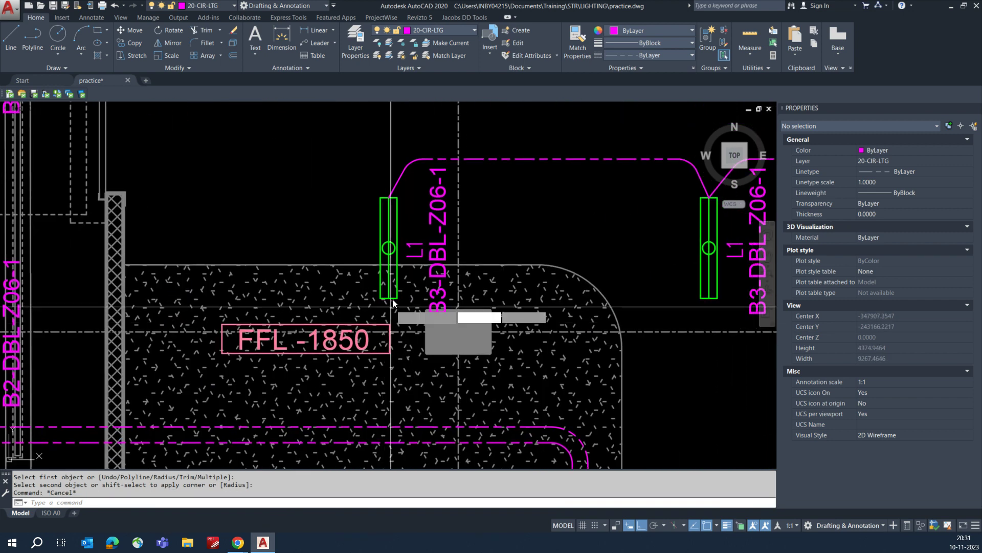
{"action": "key", "text": "Return"}
{"action": "left_click", "coordinate": [390, 299]}
{"action": "left_click", "coordinate": [389, 429]}
{"action": "key", "text": "Escape"}
- Fillet the vertical drop from the westernmost B3-DBL-Z06-1 light into the horizontal part of the offset home run
{"action": "type", "text": "F"}
{"action": "key", "text": "Return"}
{"action": "left_click", "coordinate": [388, 405]}
{"action": "scroll", "coordinate": [453, 367], "scroll_direction": "down", "scroll_amount": 5}
{"action": "middle_click_drag", "start_coordinate": [431, 373], "coordinate": [468, 365]}
{"action": "key", "text": "Escape"}
{"action": "key", "text": "Escape"}
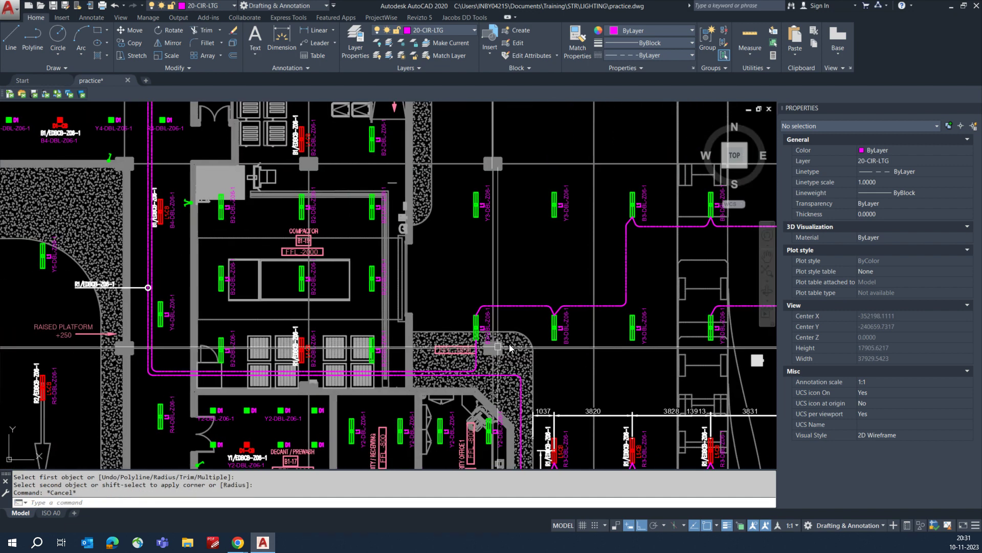
- Copy the R1/EDBCB-Z06-1 label and its leader to just above the original
{"action": "scroll", "coordinate": [90, 307], "scroll_direction": "up", "scroll_amount": 4}
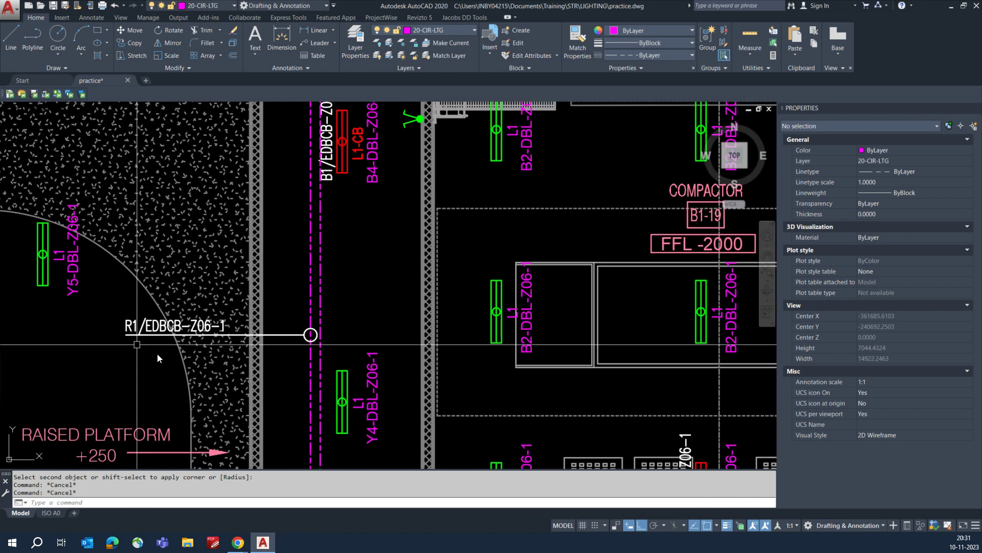
{"action": "type", "text": "CO"}
{"action": "key", "text": "Return"}
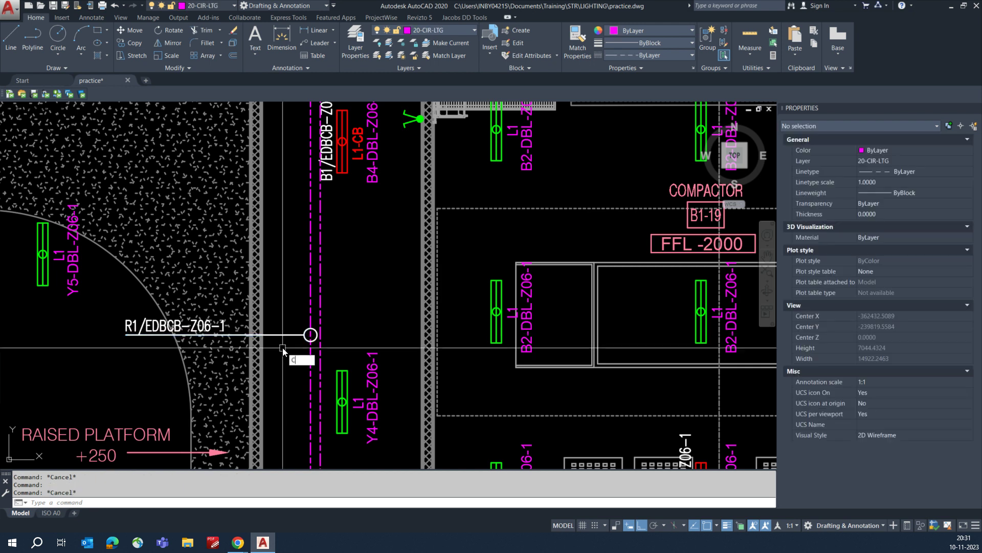
{"action": "left_click", "coordinate": [134, 333]}
{"action": "left_click", "coordinate": [94, 383]}
{"action": "key", "text": "Return"}
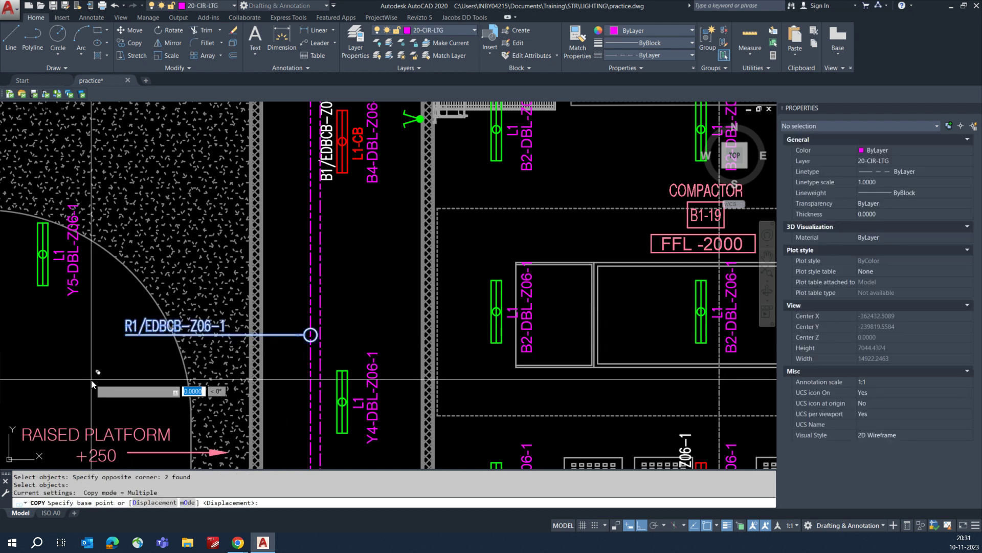
{"action": "left_click", "coordinate": [91, 379]}
{"action": "left_click", "coordinate": [90, 357]}
{"action": "key", "text": "Escape"}
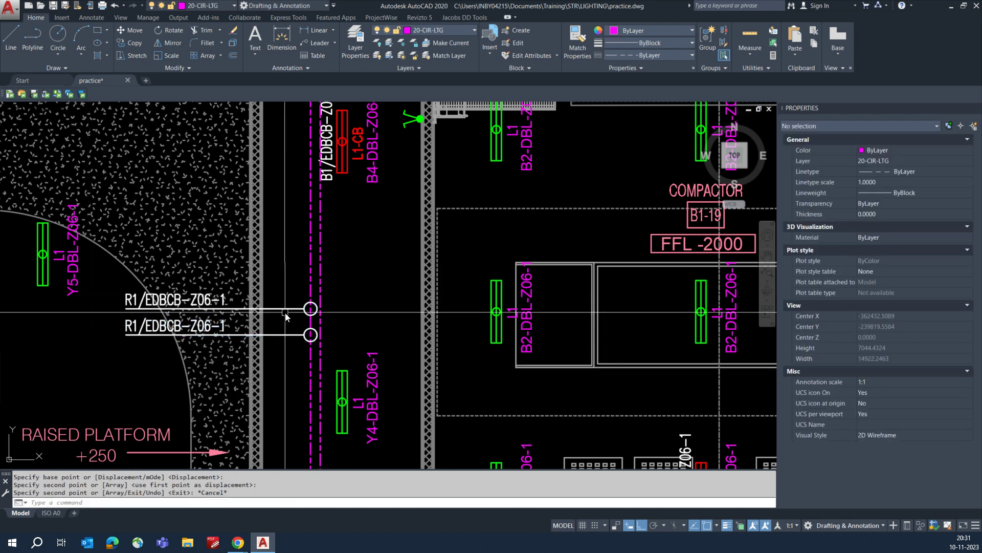
- Stretch the arrow end of the copied leader east onto the second, easternmost vertical home-run line
{"action": "left_click", "coordinate": [297, 309]}
{"action": "scroll", "coordinate": [309, 312], "scroll_direction": "up", "scroll_amount": 2}
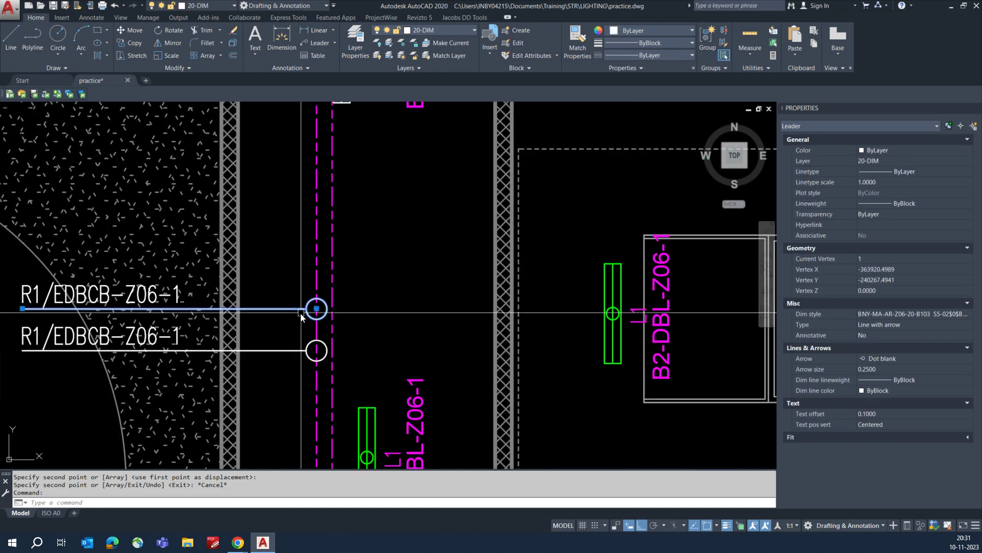
{"action": "left_click", "coordinate": [331, 312]}
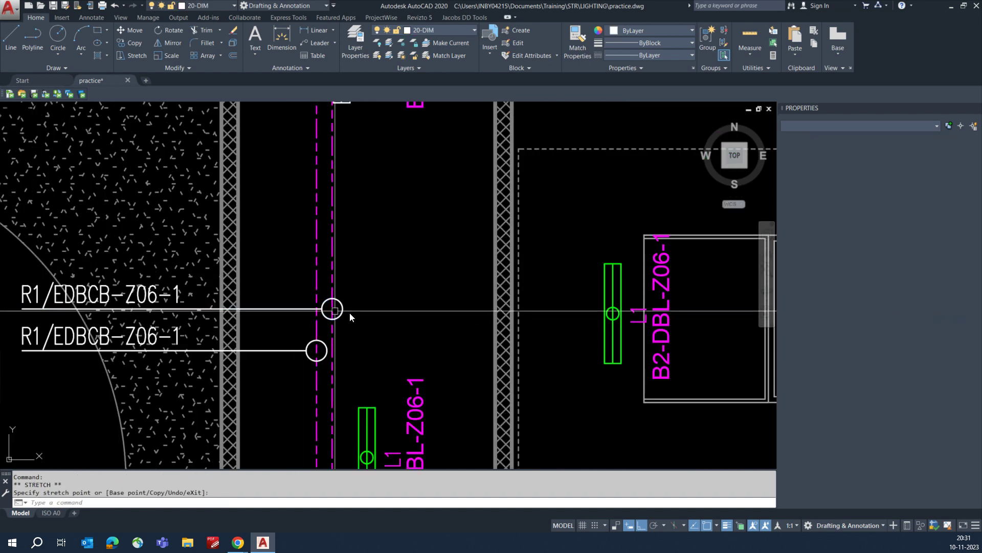
{"action": "key", "text": "Escape"}
{"action": "scroll", "coordinate": [222, 317], "scroll_direction": "down", "scroll_amount": 5}
{"action": "scroll", "coordinate": [284, 313], "scroll_direction": "up", "scroll_amount": 4}
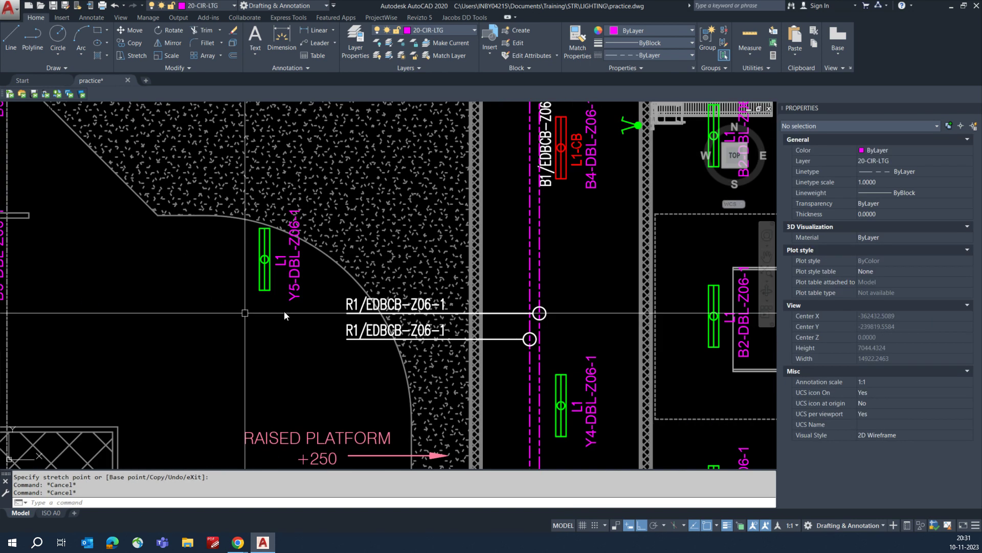
- Change the text of the copied upper leader label to B3/EDBCB-Z06-1
{"action": "double_click", "coordinate": [354, 307]}
{"action": "scroll", "coordinate": [356, 306], "scroll_direction": "up", "scroll_amount": 3}
{"action": "left_click_drag", "start_coordinate": [354, 300], "coordinate": [294, 309]}
{"action": "type", "text": "B"}
{"action": "left_click", "coordinate": [244, 315]}
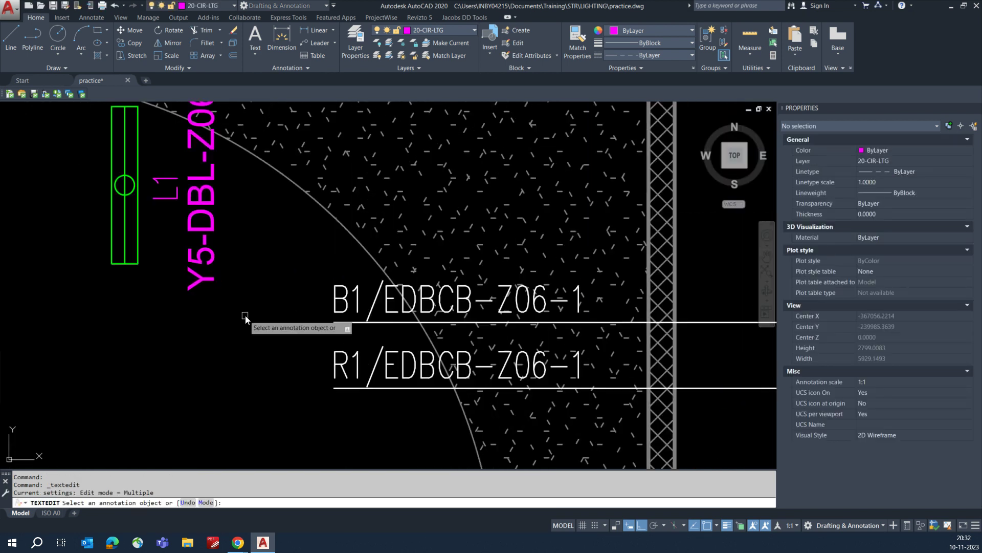
{"action": "left_click", "coordinate": [352, 305]}
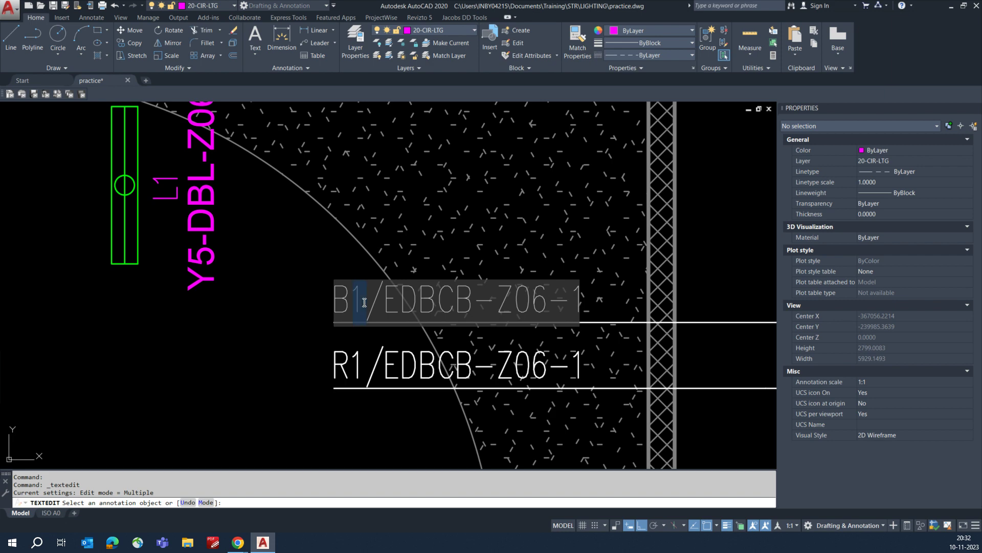
{"action": "type", "text": "3"}
{"action": "left_click", "coordinate": [284, 335]}
{"action": "right_click", "coordinate": [285, 335]}
{"action": "left_click", "coordinate": [300, 340]}
- Trace the B3-DBL-Z06-1 circuit from the eastern lights back along its home run to the panels
{"action": "scroll", "coordinate": [267, 327], "scroll_direction": "down", "scroll_amount": 3}
{"action": "scroll", "coordinate": [343, 340], "scroll_direction": "down", "scroll_amount": 1}
{"action": "middle_click_drag", "start_coordinate": [649, 367], "coordinate": [398, 301]}
{"action": "middle_click_drag", "start_coordinate": [627, 245], "coordinate": [434, 246]}
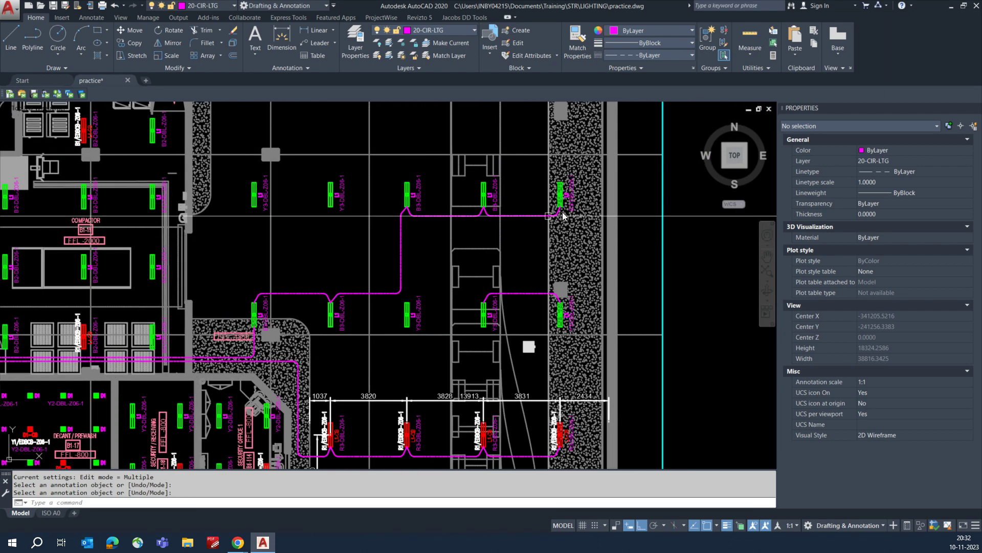
{"action": "scroll", "coordinate": [573, 201], "scroll_direction": "up", "scroll_amount": 2}
{"action": "scroll", "coordinate": [570, 213], "scroll_direction": "down", "scroll_amount": 1}
{"action": "middle_click_drag", "start_coordinate": [306, 300], "coordinate": [629, 248]}
{"action": "middle_click_drag", "start_coordinate": [449, 307], "coordinate": [636, 278]}
{"action": "middle_click_drag", "start_coordinate": [215, 297], "coordinate": [335, 303]}
{"action": "middle_click_drag", "start_coordinate": [274, 290], "coordinate": [268, 374]}
{"action": "middle_click_drag", "start_coordinate": [230, 208], "coordinate": [238, 350]}
- Move the two R4-DBL-Z06-1 labels below the panels east, clear of the vertical home-run lines
{"action": "scroll", "coordinate": [195, 222], "scroll_direction": "up", "scroll_amount": 2}
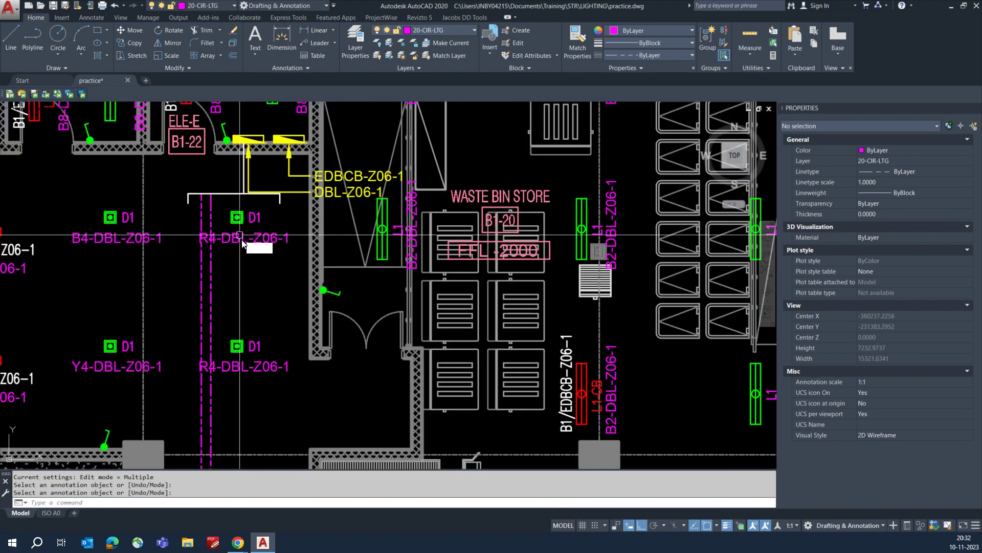
{"action": "type", "text": "m"}
{"action": "key", "text": "space"}
{"action": "left_click", "coordinate": [242, 239]}
{"action": "key", "text": "space"}
{"action": "left_click", "coordinate": [230, 262]}
{"action": "key", "text": "Return"}
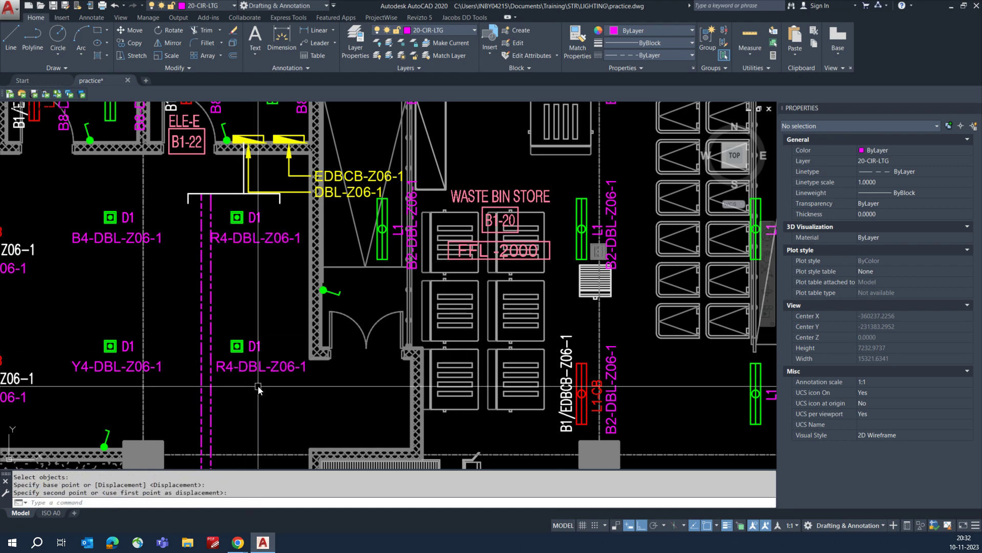
- Examine the routed home runs and the Service Yard 1 Lobby lights with their circuit labels
{"action": "scroll", "coordinate": [254, 366], "scroll_direction": "down", "scroll_amount": 2}
{"action": "middle_click_drag", "start_coordinate": [253, 366], "coordinate": [260, 272]}
{"action": "scroll", "coordinate": [259, 275], "scroll_direction": "down", "scroll_amount": 1}
{"action": "middle_click_drag", "start_coordinate": [402, 301], "coordinate": [358, 205]}
{"action": "key", "text": "Escape"}
{"action": "scroll", "coordinate": [259, 349], "scroll_direction": "up", "scroll_amount": 1}
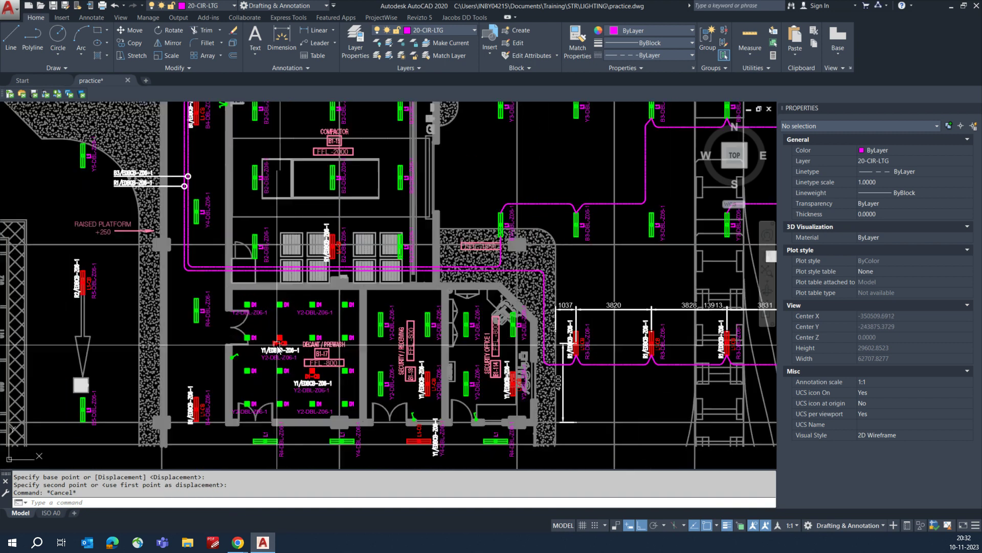
{"action": "scroll", "coordinate": [264, 333], "scroll_direction": "down", "scroll_amount": 1}
{"action": "middle_click_drag", "start_coordinate": [151, 178], "coordinate": [228, 272]}
{"action": "scroll", "coordinate": [142, 201], "scroll_direction": "up", "scroll_amount": 6}
{"action": "scroll", "coordinate": [310, 226], "scroll_direction": "up", "scroll_amount": 3}
{"action": "scroll", "coordinate": [270, 237], "scroll_direction": "down", "scroll_amount": 3}
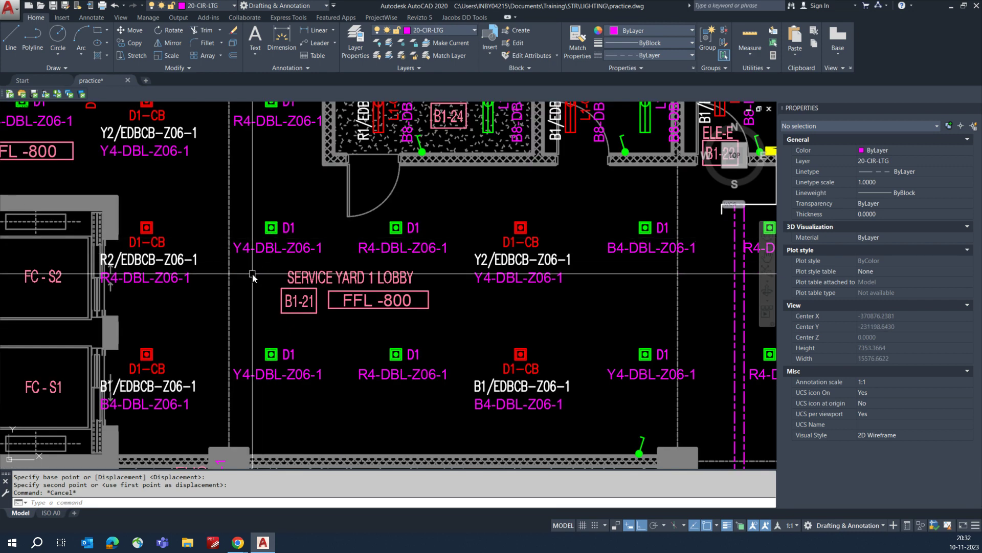
{"action": "middle_click_drag", "start_coordinate": [253, 275], "coordinate": [262, 333]}
{"action": "middle_click_drag", "start_coordinate": [308, 272], "coordinate": [383, 305]}
{"action": "middle_click_drag", "start_coordinate": [250, 268], "coordinate": [244, 233]}
{"action": "middle_click_drag", "start_coordinate": [394, 279], "coordinate": [253, 230]}
{"action": "scroll", "coordinate": [284, 262], "scroll_direction": "down", "scroll_amount": 1}
{"action": "middle_click_drag", "start_coordinate": [319, 265], "coordinate": [308, 278]}
- Draw a polyline from the R4-DBL-Z06-1 light west of the IT room, angled out and straight down, to the Y4-DBL-Z06-1 light below it
{"action": "type", "text": "PL"}
{"action": "key", "text": "Return"}
{"action": "scroll", "coordinate": [292, 232], "scroll_direction": "up", "scroll_amount": 3}
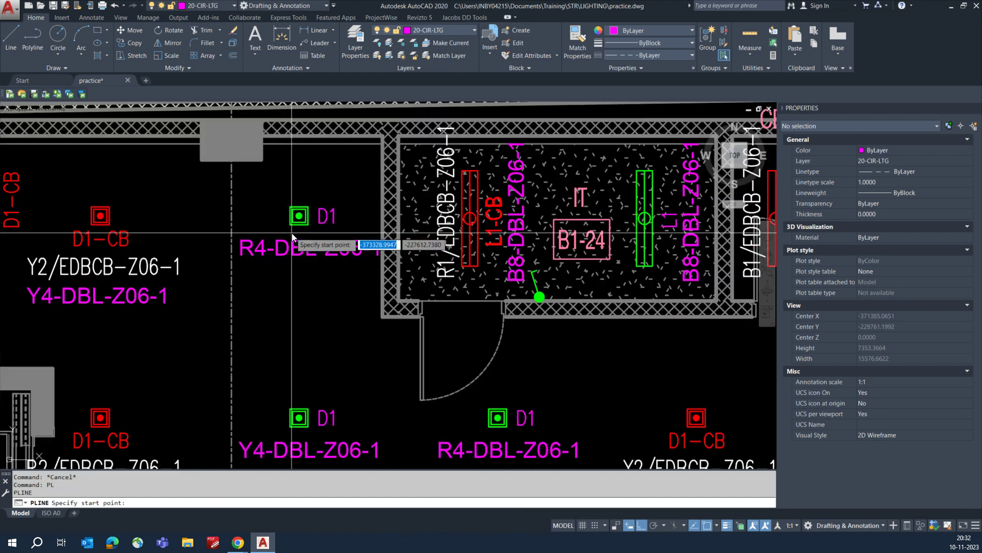
{"action": "scroll", "coordinate": [291, 232], "scroll_direction": "up", "scroll_amount": 4}
{"action": "left_click", "coordinate": [288, 207]}
{"action": "scroll", "coordinate": [288, 206], "scroll_direction": "up", "scroll_amount": 2}
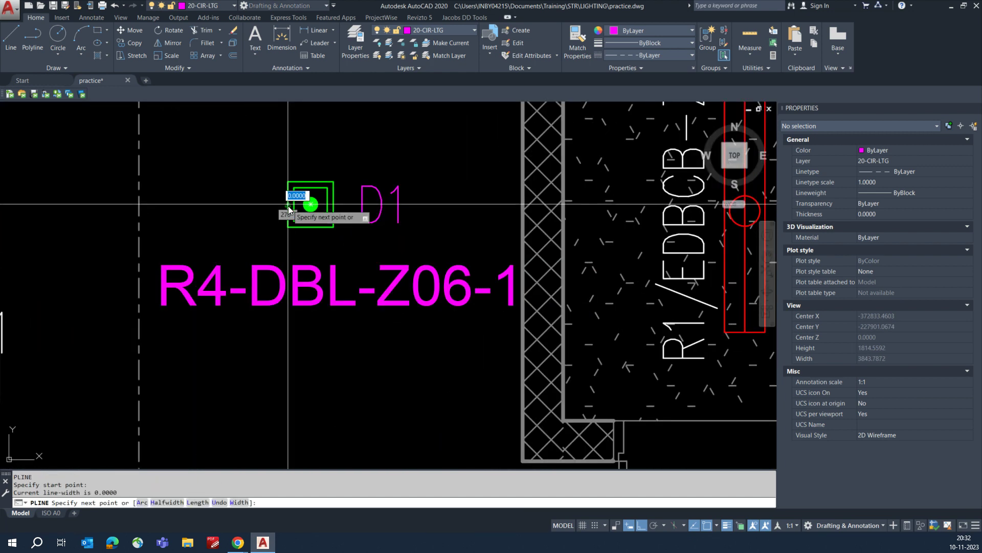
{"action": "key", "text": "F8"}
{"action": "left_click", "coordinate": [257, 223]}
{"action": "key", "text": "F8"}
{"action": "scroll", "coordinate": [256, 226], "scroll_direction": "down", "scroll_amount": 4}
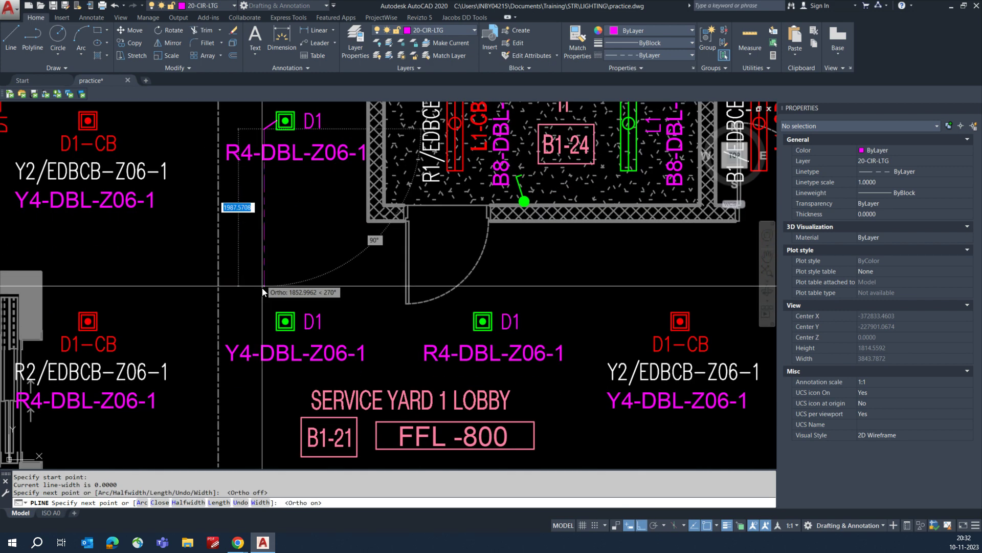
{"action": "scroll", "coordinate": [262, 288], "scroll_direction": "up", "scroll_amount": 2}
{"action": "left_click", "coordinate": [262, 304]}
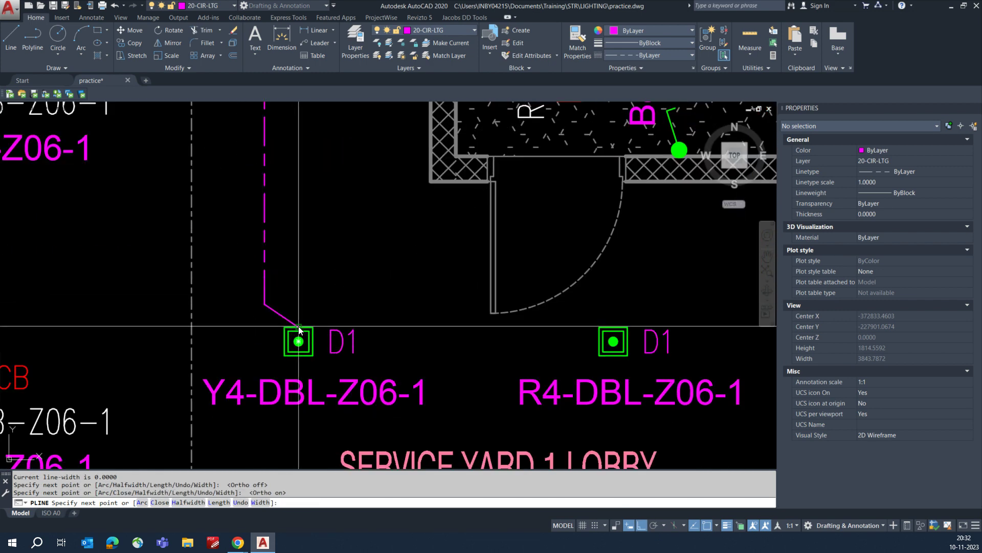
{"action": "scroll", "coordinate": [275, 287], "scroll_direction": "down", "scroll_amount": 2}
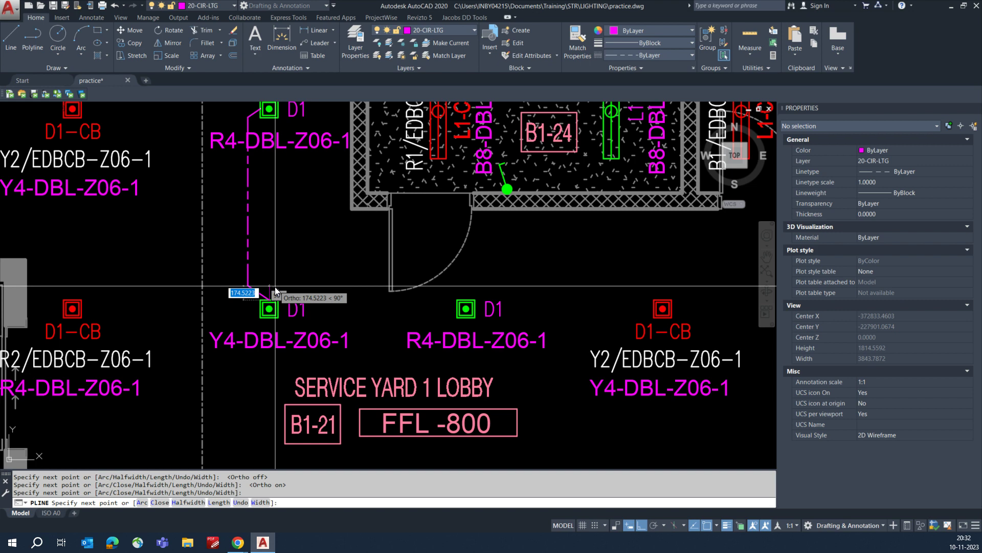
- Continue the polyline from that Y4-DBL-Z06-1 light east, down through the lobby label and back west to the Y4-DBL-Z06-1 light below
{"action": "left_click", "coordinate": [277, 281]}
{"action": "key", "text": "F8"}
{"action": "key", "text": "F8"}
{"action": "scroll", "coordinate": [294, 283], "scroll_direction": "down", "scroll_amount": 2}
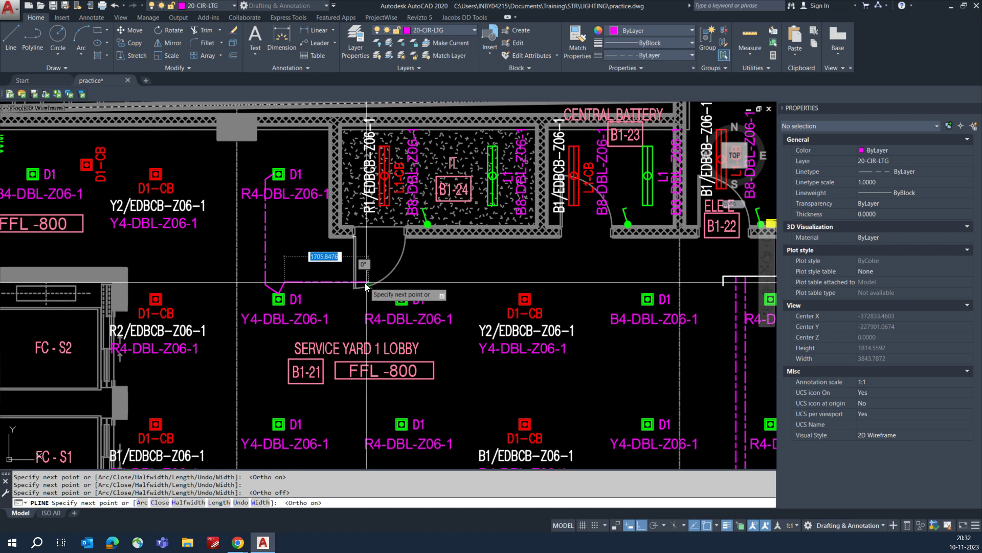
{"action": "middle_click_drag", "start_coordinate": [347, 283], "coordinate": [371, 274]}
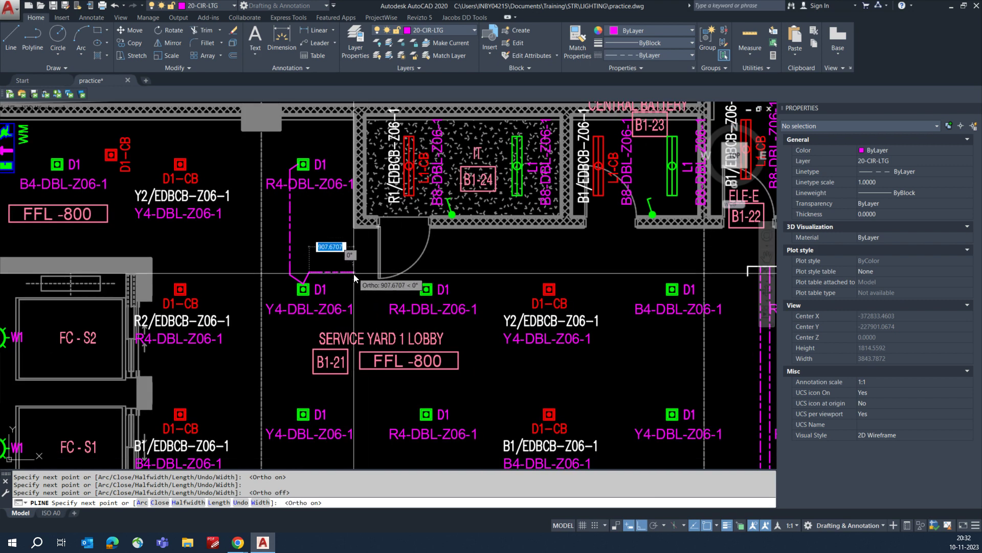
{"action": "left_click", "coordinate": [361, 273]}
{"action": "middle_click_drag", "start_coordinate": [359, 354], "coordinate": [367, 283]}
{"action": "scroll", "coordinate": [372, 337], "scroll_direction": "up", "scroll_amount": 2}
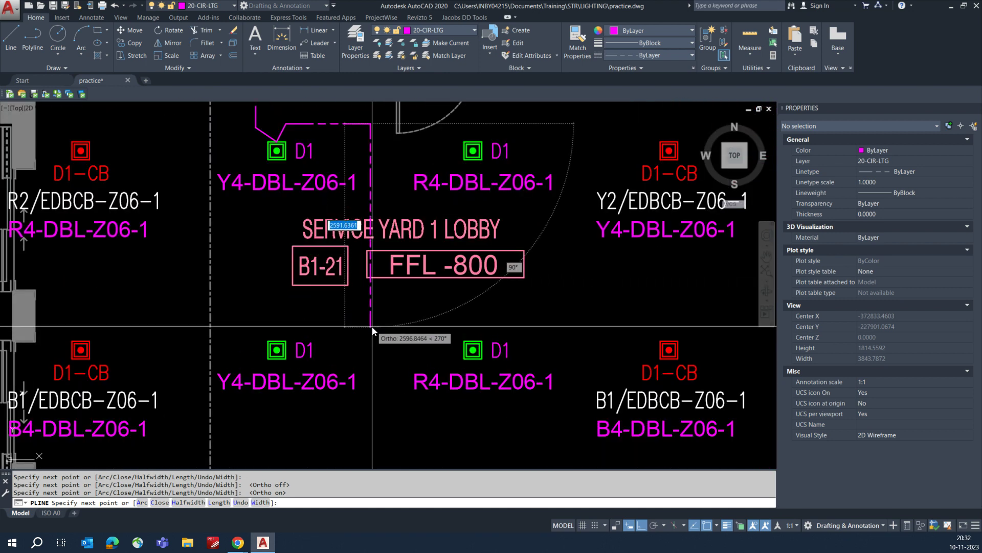
{"action": "scroll", "coordinate": [312, 328], "scroll_direction": "up", "scroll_amount": 2}
{"action": "left_click", "coordinate": [257, 324]}
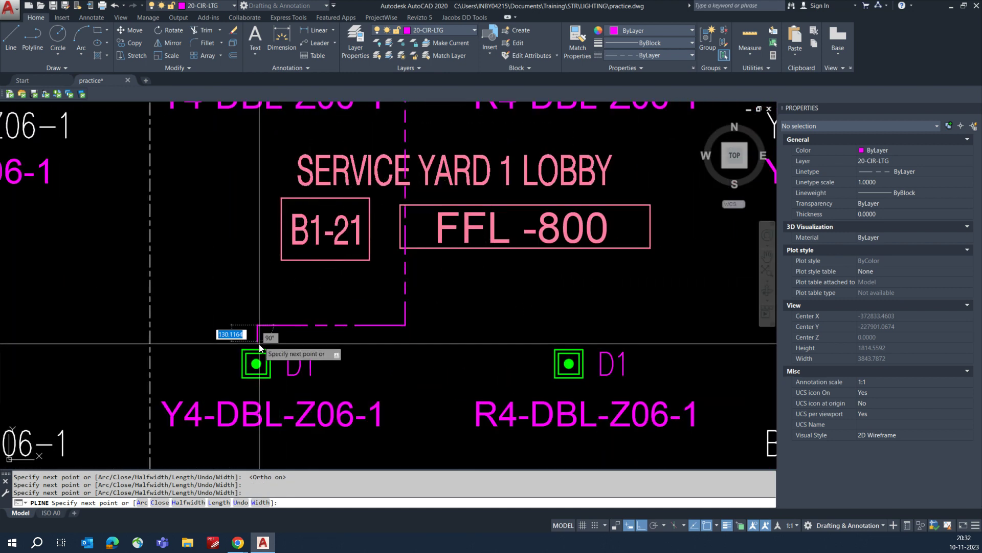
{"action": "left_click", "coordinate": [257, 347]}
{"action": "key", "text": "Return"}
- Try to fillet the polyline corner directly above the southern Y4-DBL-Z06-1 light
{"action": "type", "text": "f"}
{"action": "key", "text": "Return"}
{"action": "left_click", "coordinate": [257, 339]}
{"action": "left_click", "coordinate": [271, 327]}
{"action": "key", "text": "Escape"}
{"action": "key", "text": "Escape"}
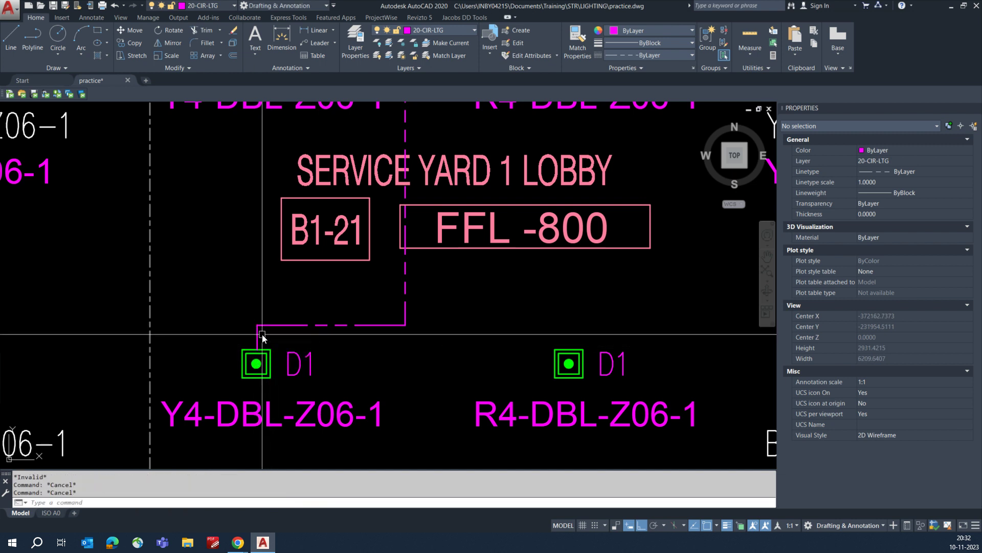
{"action": "left_click", "coordinate": [260, 334]}
{"action": "key", "text": "Escape"}
- Stretch the polyline's lower horizontal section slightly upward, away from the southern Y4-DBL-Z06-1 light
{"action": "type", "text": "s"}
{"action": "key", "text": "Return"}
{"action": "left_click", "coordinate": [446, 313]}
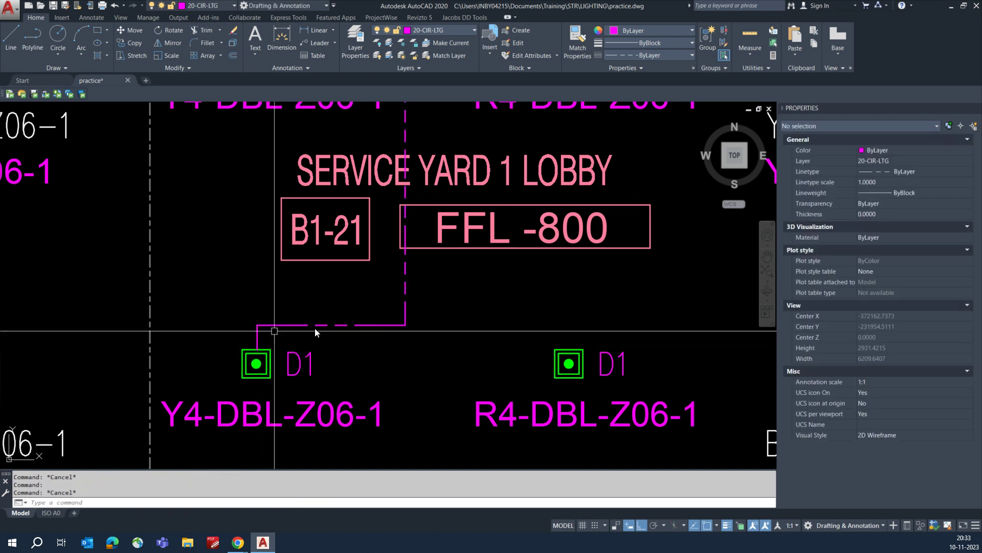
{"action": "left_click", "coordinate": [237, 332]}
{"action": "key", "text": "Return"}
{"action": "left_click", "coordinate": [236, 330]}
- Fillet the corner above the southern Y4-DBL-Z06-1 light and both eastern corners of the polyline
{"action": "key", "text": "Escape"}
{"action": "key", "text": "Escape"}
{"action": "left_click", "coordinate": [278, 317]}
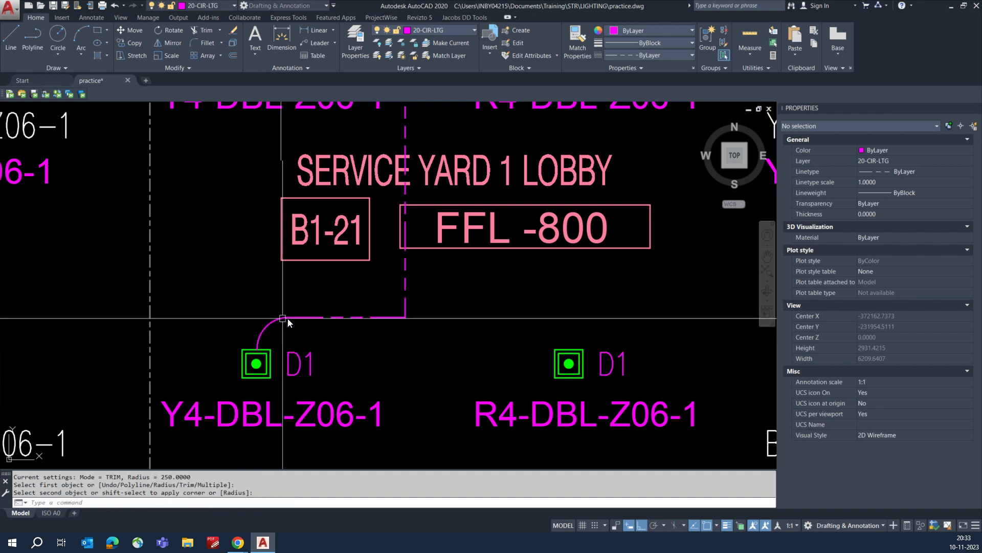
{"action": "left_click", "coordinate": [403, 300]}
{"action": "scroll", "coordinate": [404, 275], "scroll_direction": "down", "scroll_amount": 5}
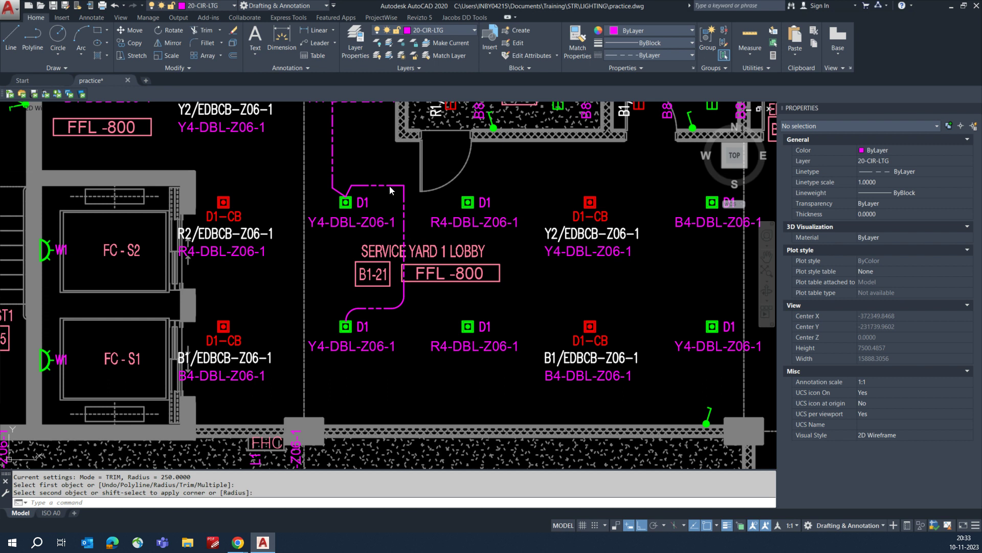
{"action": "left_click", "coordinate": [391, 187]}
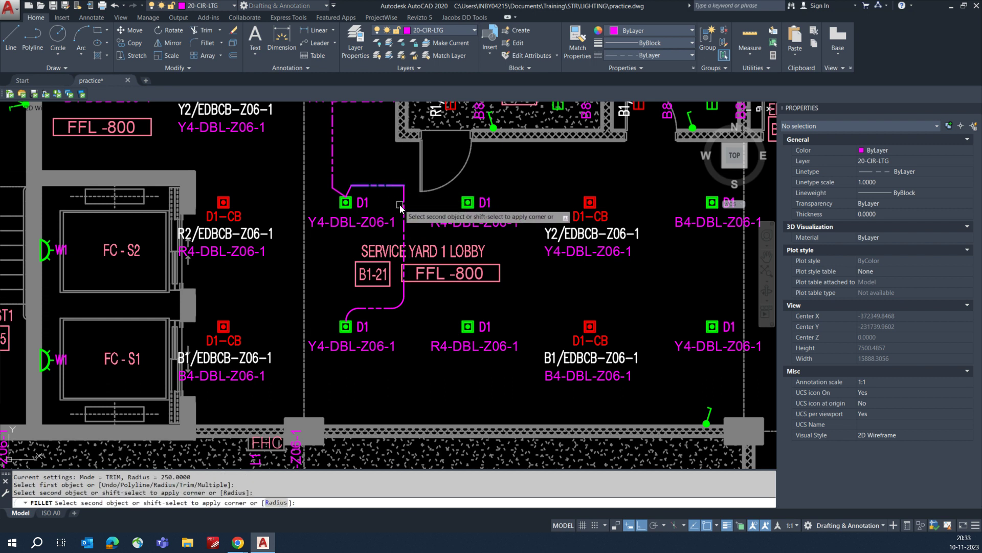
{"action": "left_click", "coordinate": [404, 206]}
- Fillet the two angled polyline segments meeting at the upper Y4-DBL-Z06-1 light into their adjoining straight runs
{"action": "scroll", "coordinate": [335, 184], "scroll_direction": "up", "scroll_amount": 6}
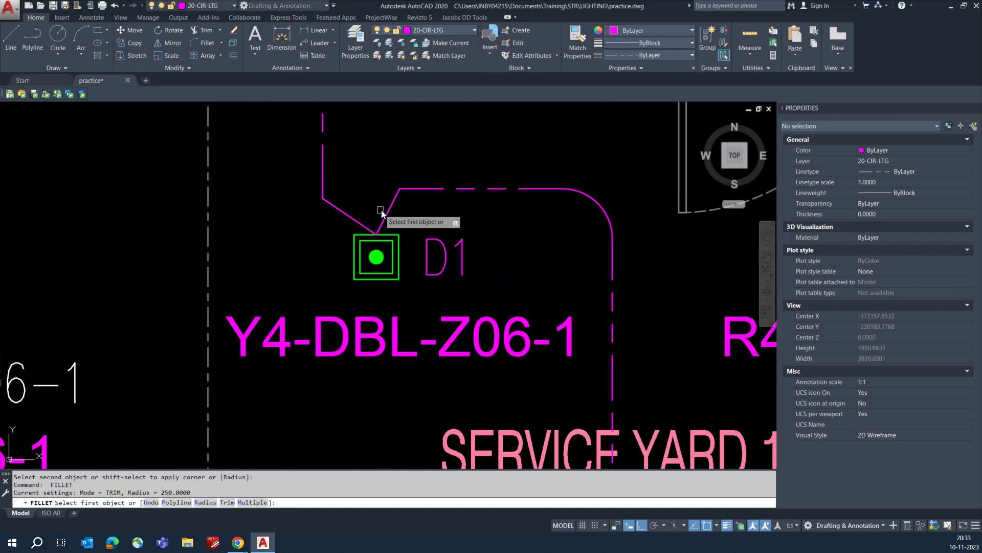
{"action": "left_click", "coordinate": [387, 209]}
{"action": "left_click", "coordinate": [413, 189]}
{"action": "key", "text": "Return"}
{"action": "left_click", "coordinate": [336, 207]}
{"action": "left_click", "coordinate": [321, 176]}
- Fillet the angled polyline segment at the R4-DBL-Z06-1 light into the vertical run
{"action": "scroll", "coordinate": [327, 214], "scroll_direction": "down", "scroll_amount": 4}
{"action": "middle_click_drag", "start_coordinate": [330, 216], "coordinate": [330, 324]}
{"action": "scroll", "coordinate": [325, 208], "scroll_direction": "up", "scroll_amount": 1}
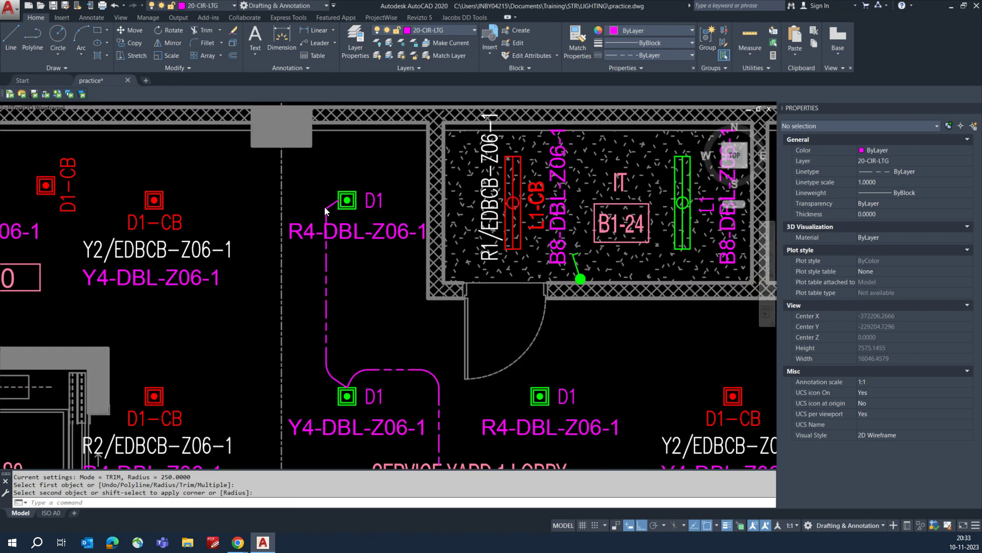
{"action": "scroll", "coordinate": [325, 207], "scroll_direction": "up", "scroll_amount": 2}
{"action": "key", "text": "Return"}
{"action": "left_click", "coordinate": [326, 220]}
{"action": "left_click", "coordinate": [335, 204]}
{"action": "key", "text": "Escape"}
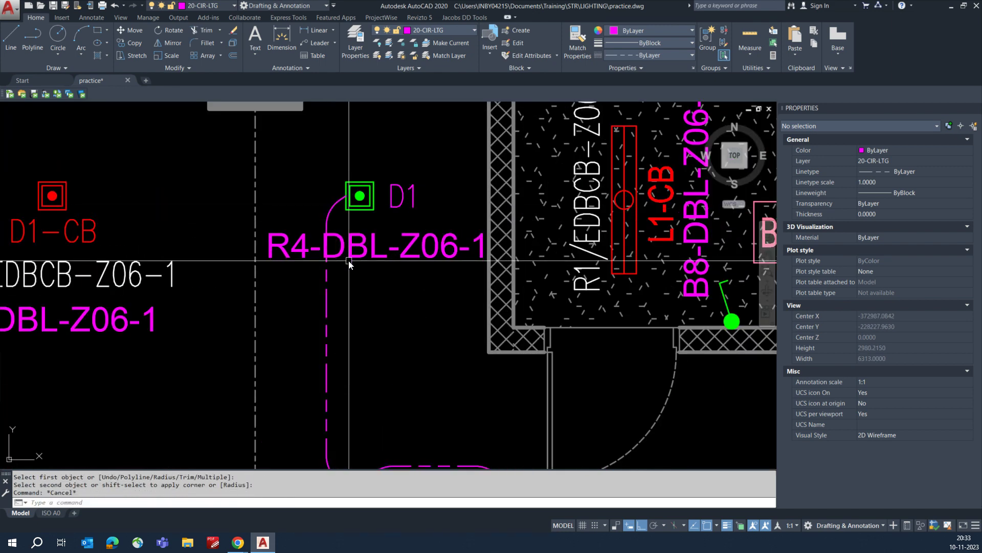
- Move the R4-DBL-Z06-1 label west of the IT room to just above its light
{"action": "type", "text": "m"}
{"action": "key", "text": "Return"}
{"action": "left_click", "coordinate": [355, 256]}
{"action": "key", "text": "Return"}
{"action": "left_click", "coordinate": [356, 258]}
{"action": "left_click", "coordinate": [363, 168]}
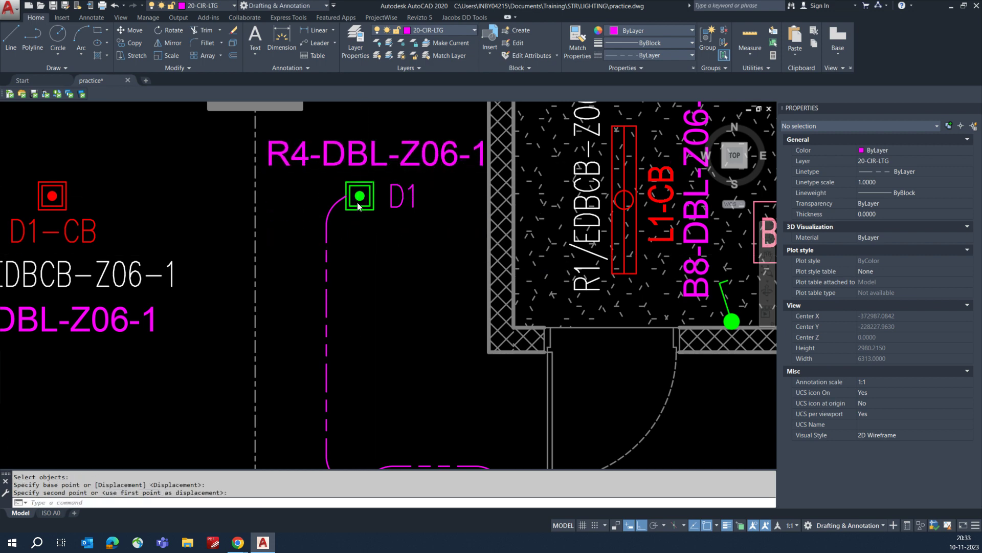
- Draw a home-run polyline from the southern Y4-DBL-Z06-1 light, angled out, east across the lobby and up to the white bracket below the panels
{"action": "scroll", "coordinate": [358, 204], "scroll_direction": "down", "scroll_amount": 3}
{"action": "scroll", "coordinate": [341, 212], "scroll_direction": "down", "scroll_amount": 2}
{"action": "scroll", "coordinate": [344, 292], "scroll_direction": "up", "scroll_amount": 5}
{"action": "scroll", "coordinate": [330, 281], "scroll_direction": "down", "scroll_amount": 4}
{"action": "scroll", "coordinate": [269, 257], "scroll_direction": "up", "scroll_amount": 5}
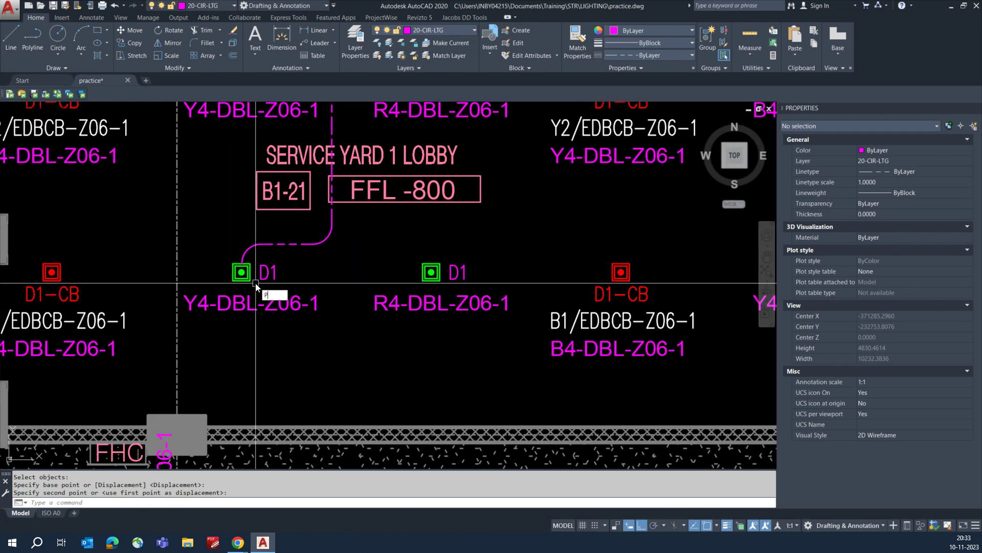
{"action": "type", "text": "pl"}
{"action": "key", "text": "Return"}
{"action": "left_click", "coordinate": [242, 263]}
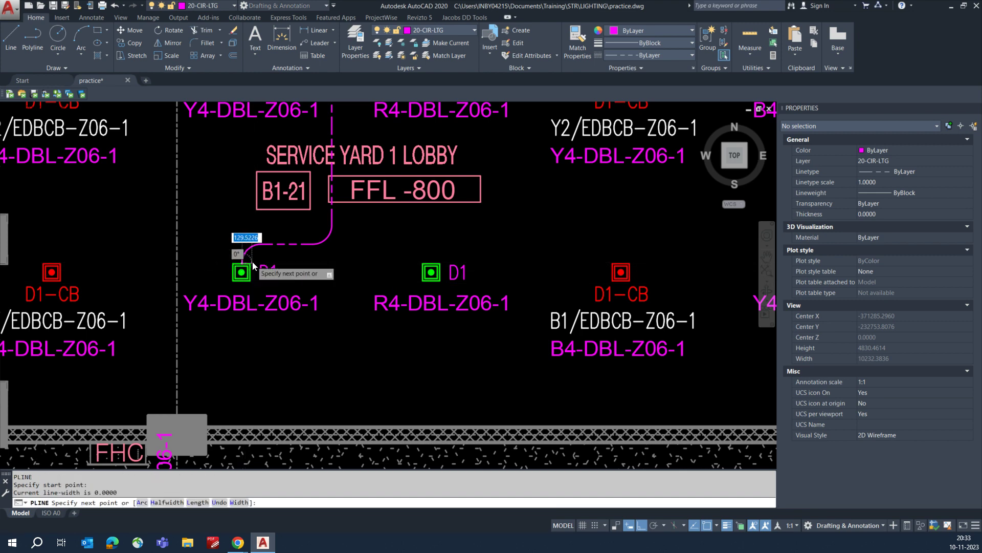
{"action": "scroll", "coordinate": [254, 261], "scroll_direction": "up", "scroll_amount": 5}
{"action": "left_click", "coordinate": [262, 238]}
{"action": "scroll", "coordinate": [302, 259], "scroll_direction": "down", "scroll_amount": 6}
{"action": "key", "text": "F8"}
{"action": "middle_click_drag", "start_coordinate": [512, 266], "coordinate": [161, 267]}
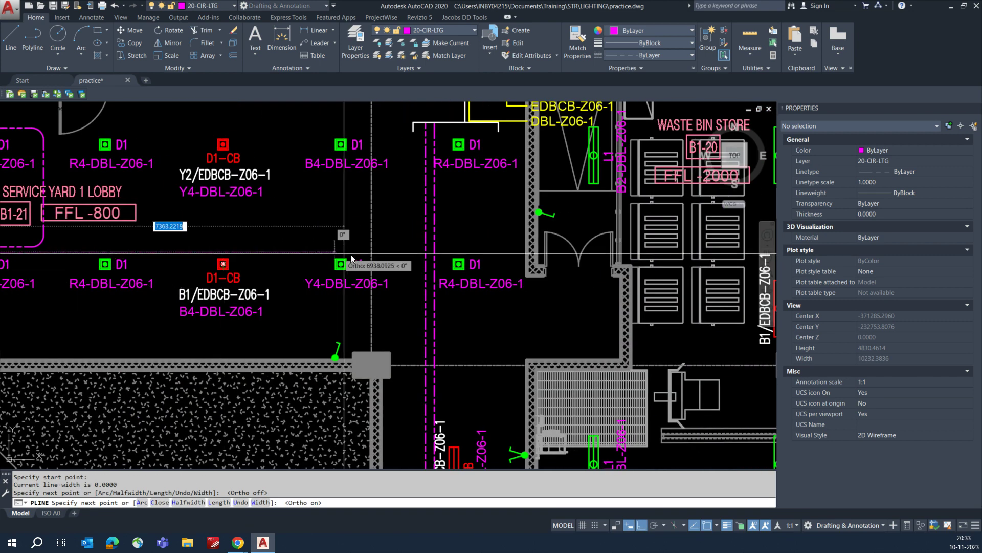
{"action": "left_click", "coordinate": [416, 257]}
{"action": "scroll", "coordinate": [434, 134], "scroll_direction": "up", "scroll_amount": 5}
{"action": "left_click", "coordinate": [405, 111]}
{"action": "scroll", "coordinate": [442, 225], "scroll_direction": "down", "scroll_amount": 5}
{"action": "key", "text": "Return"}
- Fillet the new home run's corner where it turns up toward the panels
{"action": "type", "text": "F"}
{"action": "key", "text": "Return"}
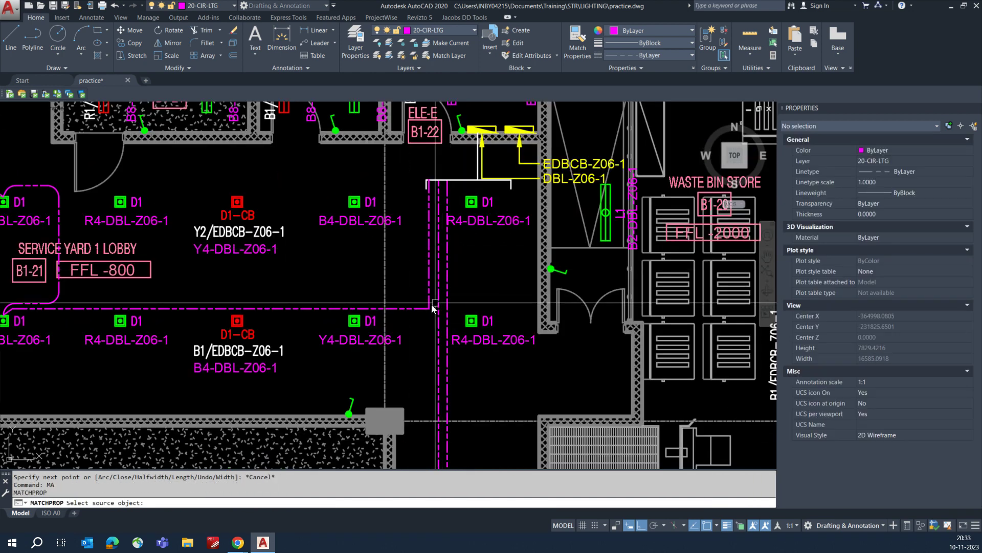
{"action": "left_click", "coordinate": [416, 308]}
{"action": "left_click", "coordinate": [428, 289]}
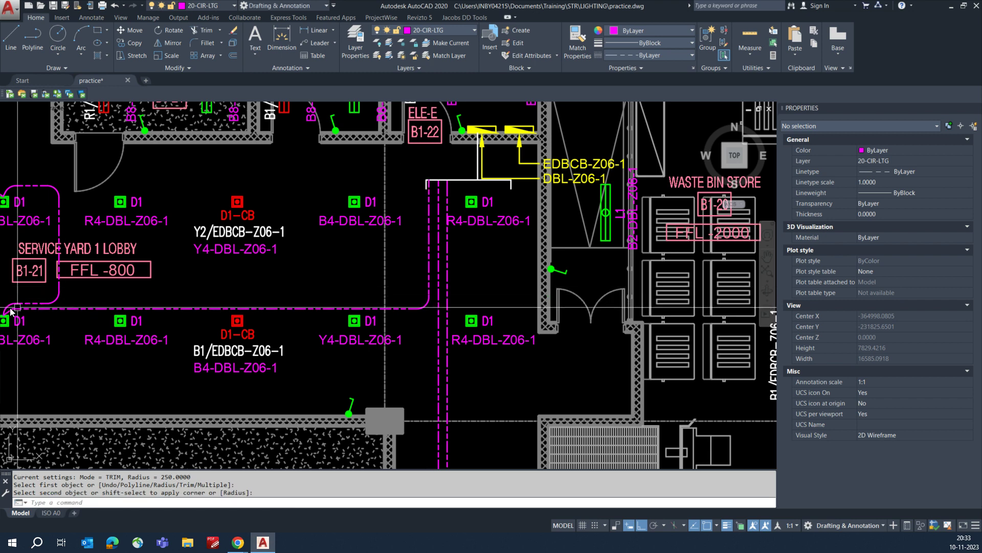
- Fillet the home run's angled start at the southern Y4-DBL-Z06-1 light into its horizontal run
{"action": "key", "text": "Return"}
{"action": "middle_click_drag", "start_coordinate": [10, 309], "coordinate": [121, 299]}
{"action": "scroll", "coordinate": [120, 299], "scroll_direction": "up", "scroll_amount": 3}
{"action": "left_click", "coordinate": [120, 301]}
{"action": "left_click", "coordinate": [158, 295]}
{"action": "scroll", "coordinate": [192, 304], "scroll_direction": "down", "scroll_amount": 3}
{"action": "key", "text": "Escape"}
{"action": "key", "text": "Escape"}
{"action": "key", "text": "Escape"}
- Copy the southern Y4-DBL-Z06-1 light's circuit label to just above the eastern part of the horizontal home run
{"action": "type", "text": "co"}
{"action": "key", "text": "Return"}
{"action": "left_click", "coordinate": [175, 331]}
{"action": "key", "text": "Return"}
{"action": "left_click", "coordinate": [174, 330]}
{"action": "key", "text": "F8"}
{"action": "scroll", "coordinate": [457, 290], "scroll_direction": "up", "scroll_amount": 1}
{"action": "scroll", "coordinate": [457, 291], "scroll_direction": "down", "scroll_amount": 3}
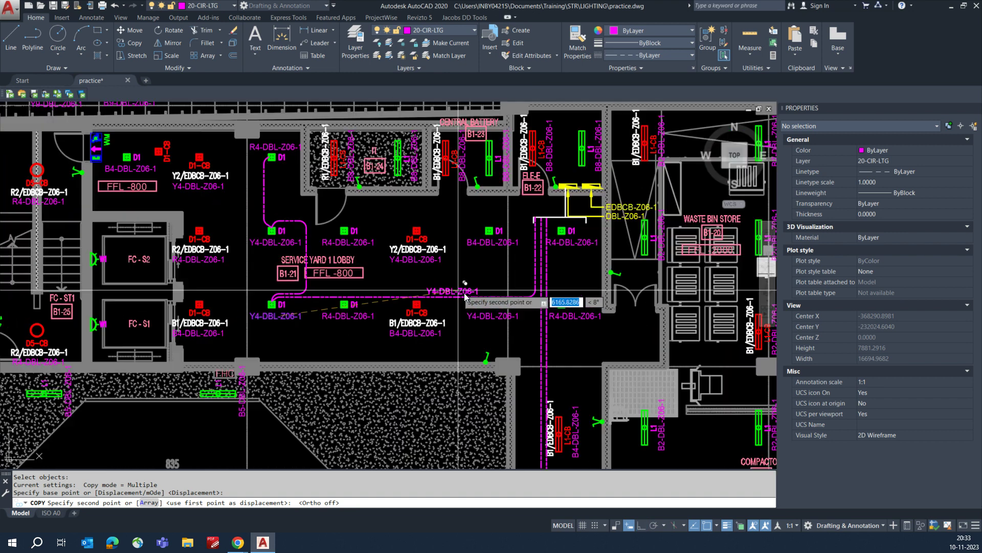
{"action": "scroll", "coordinate": [428, 221], "scroll_direction": "up", "scroll_amount": 2}
{"action": "scroll", "coordinate": [427, 221], "scroll_direction": "up", "scroll_amount": 4}
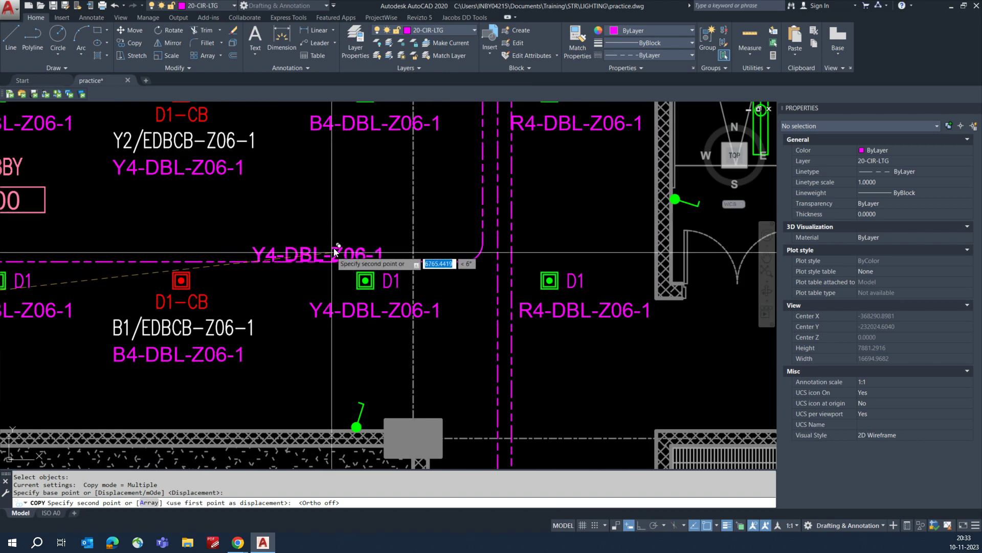
{"action": "left_click", "coordinate": [337, 248]}
{"action": "key", "text": "Escape"}
{"action": "scroll", "coordinate": [336, 248], "scroll_direction": "down", "scroll_amount": 3}
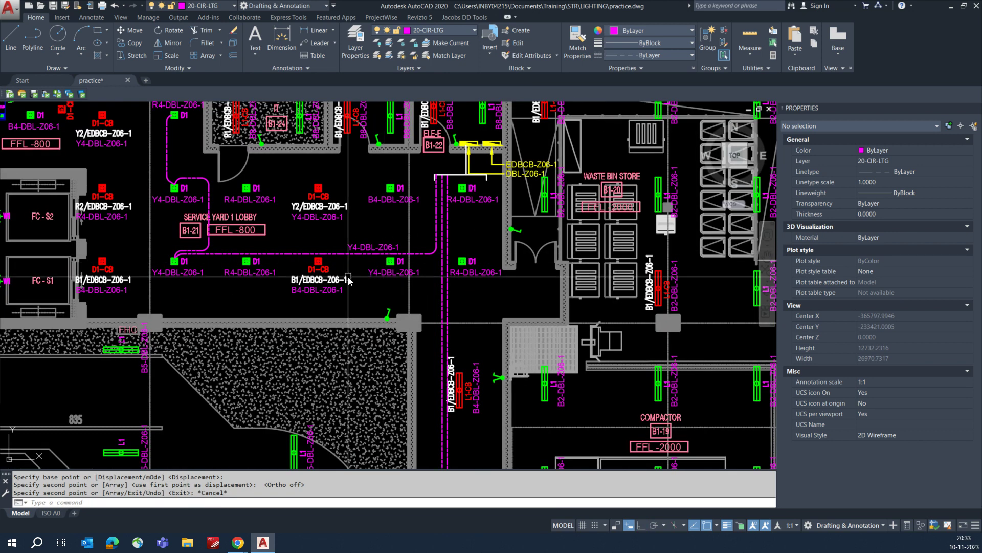
{"action": "scroll", "coordinate": [423, 306], "scroll_direction": "up", "scroll_amount": 2}
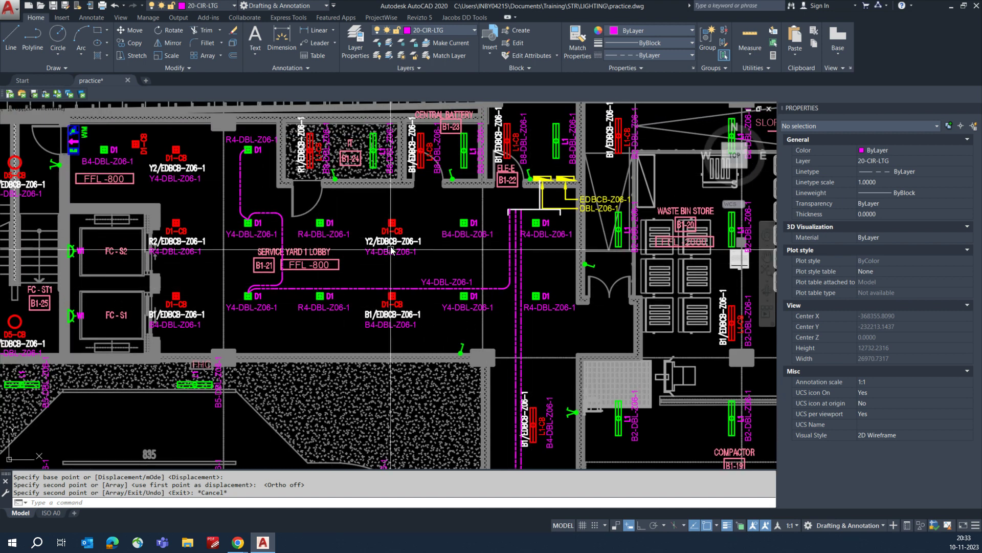
{"action": "scroll", "coordinate": [342, 299], "scroll_direction": "up", "scroll_amount": 3}
{"action": "key", "text": "Escape"}
{"action": "type", "text": "pl"}
{"action": "key", "text": "Return"}
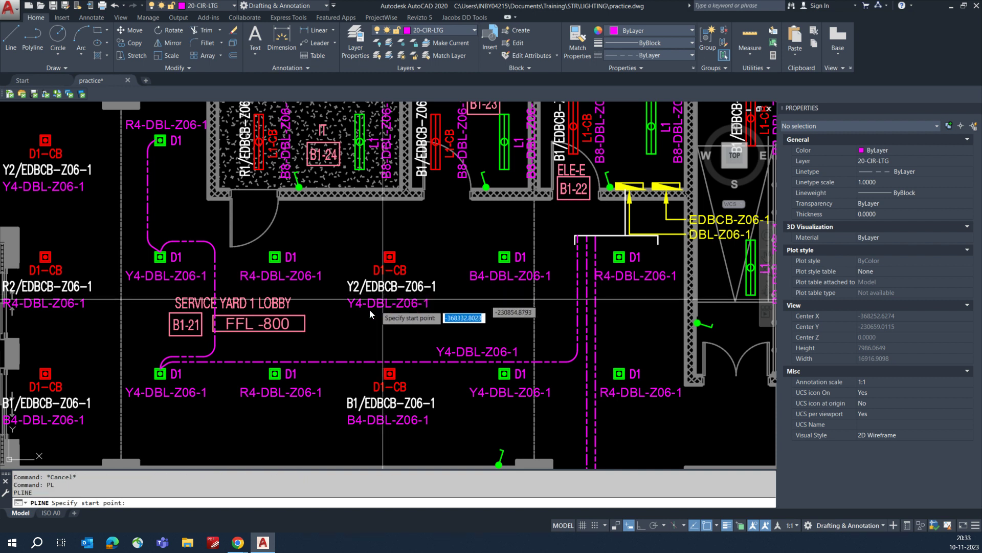
{"action": "middle_click_drag", "start_coordinate": [390, 283], "coordinate": [390, 268]}
{"action": "key", "text": "Escape"}
{"action": "type", "text": "e"}
{"action": "key", "text": "Return"}
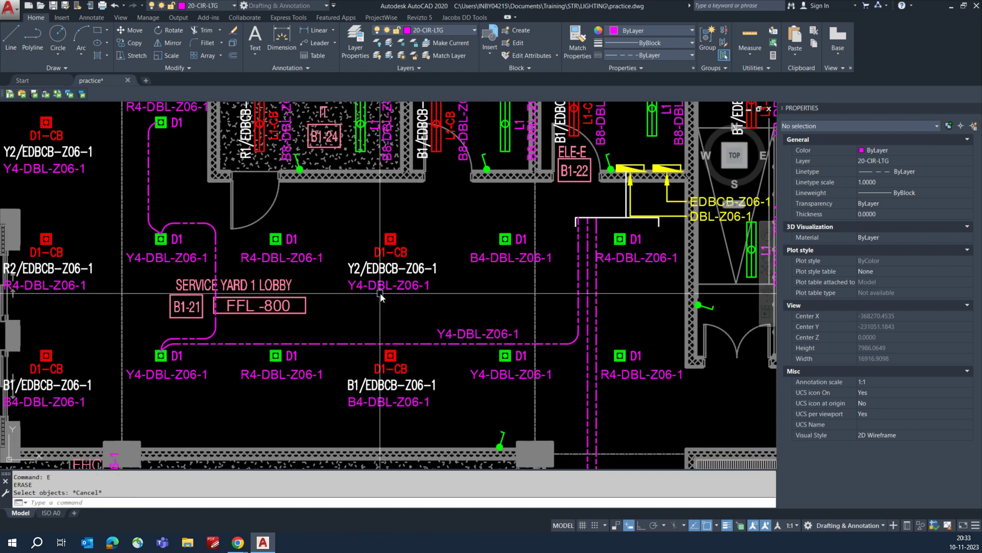
{"action": "key", "text": "Escape"}
- Draw a polyline from the north side of the central Y2/EDBCB-Z06-1 light, angled out, west and down to the home run
{"action": "type", "text": "pl"}
{"action": "key", "text": "Return"}
{"action": "scroll", "coordinate": [395, 240], "scroll_direction": "up", "scroll_amount": 4}
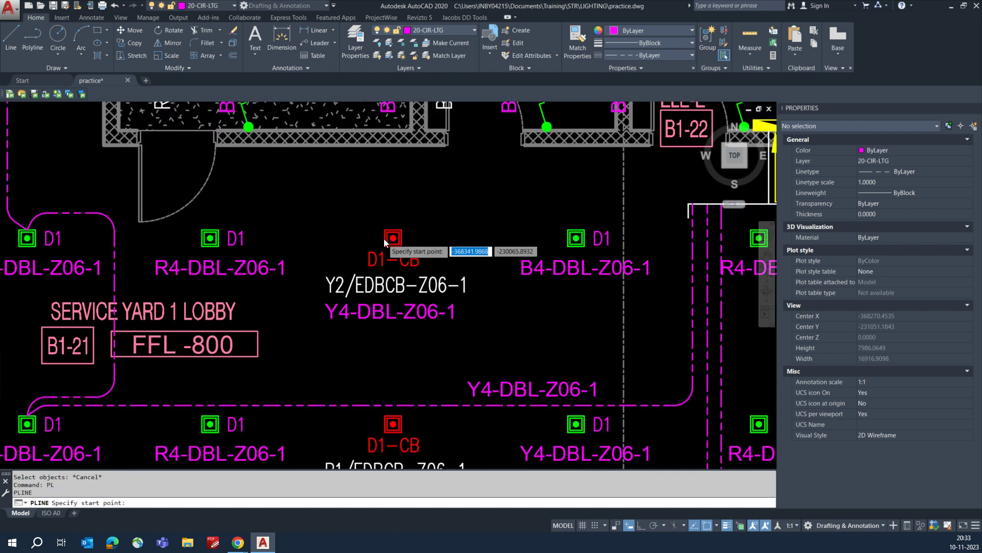
{"action": "left_click", "coordinate": [397, 219]}
{"action": "key", "text": "F8"}
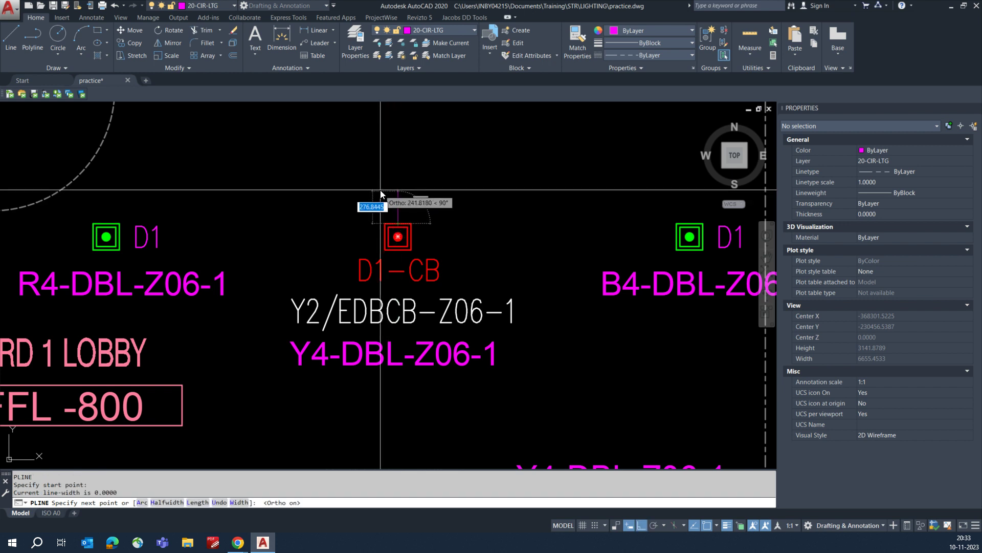
{"action": "left_click", "coordinate": [379, 189]}
{"action": "key", "text": "F8"}
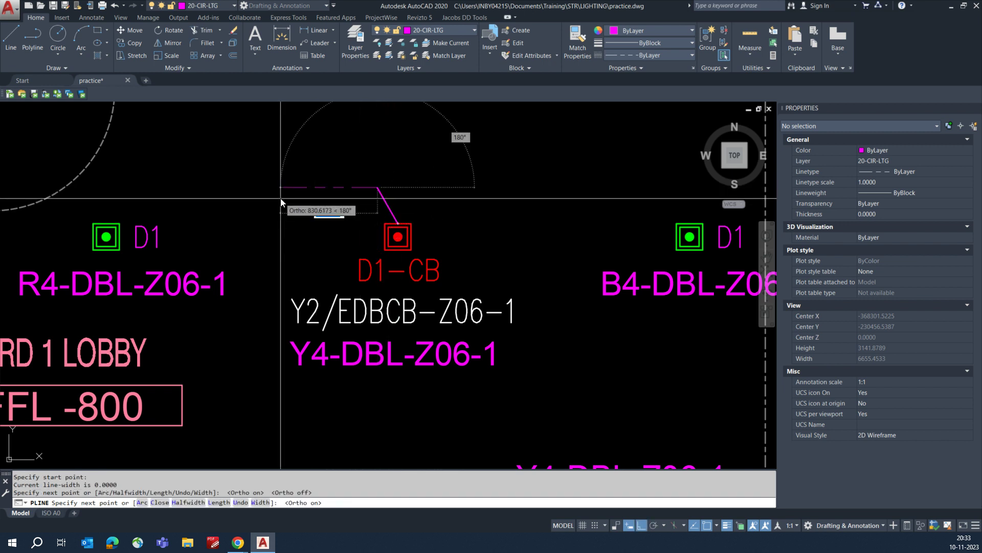
{"action": "scroll", "coordinate": [280, 204], "scroll_direction": "down", "scroll_amount": 3}
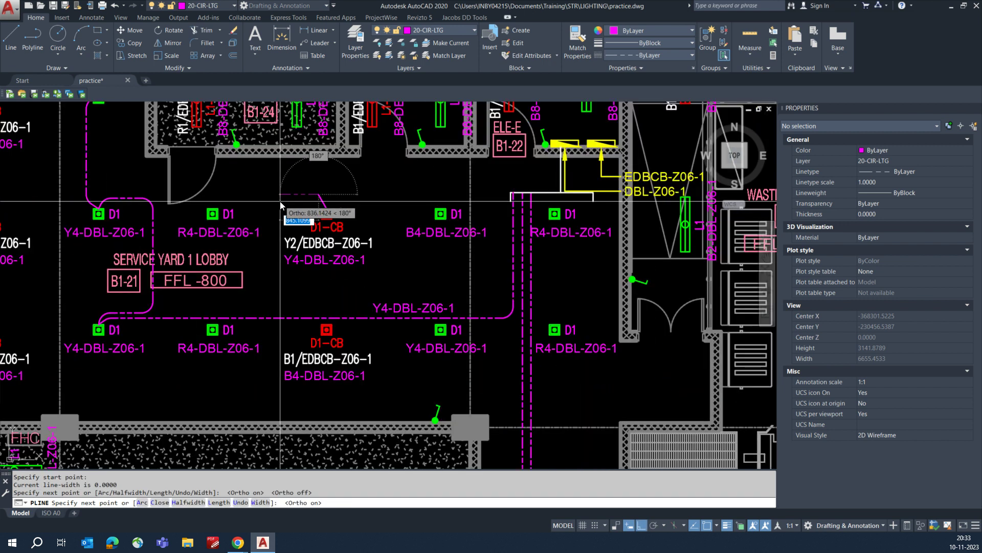
{"action": "left_click", "coordinate": [280, 313]}
{"action": "key", "text": "Escape"}
- Mirror the new loop polyline about the central D1-CB light's vertical axis, keeping the original
{"action": "type", "text": "mi"}
{"action": "key", "text": "Return"}
{"action": "left_click", "coordinate": [323, 203]}
{"action": "key", "text": "Return"}
{"action": "left_click", "coordinate": [327, 213]}
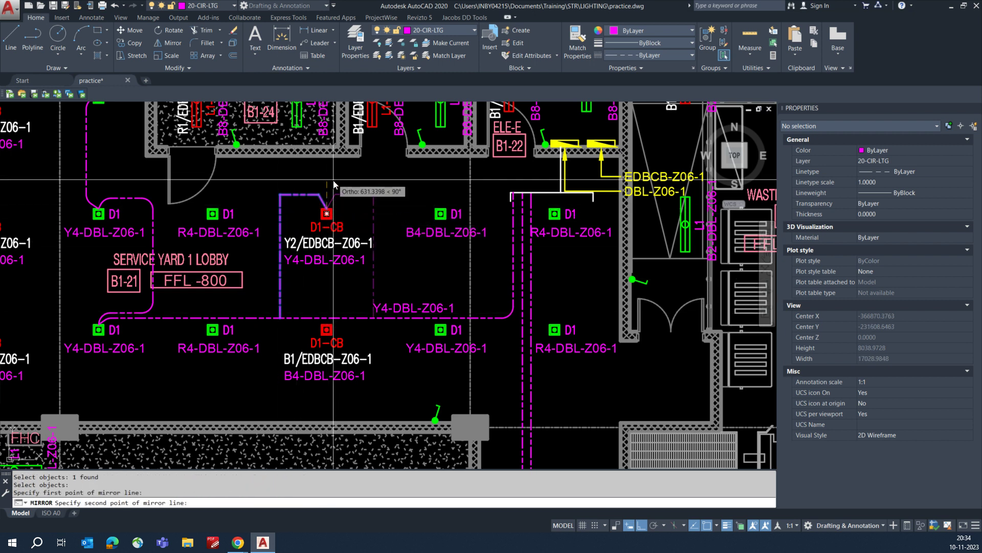
{"action": "left_click", "coordinate": [334, 191]}
{"action": "key", "text": "Return"}
- Trim away the home run's stretch between the two vertical loop legs
{"action": "key", "text": "Return"}
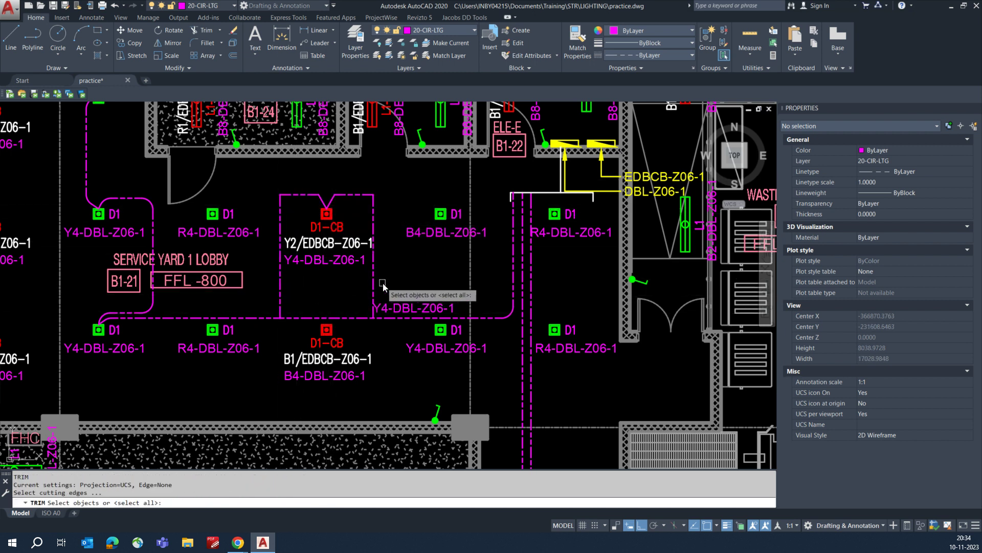
{"action": "left_click", "coordinate": [306, 314]}
{"action": "left_click", "coordinate": [295, 310]}
{"action": "key", "text": "Escape"}
{"action": "key", "text": "Escape"}
- Fillet the corners of both loop polylines at the home run, at their upper bends and beside the central light
{"action": "type", "text": "f"}
{"action": "key", "text": "Return"}
{"action": "left_click", "coordinate": [267, 318]}
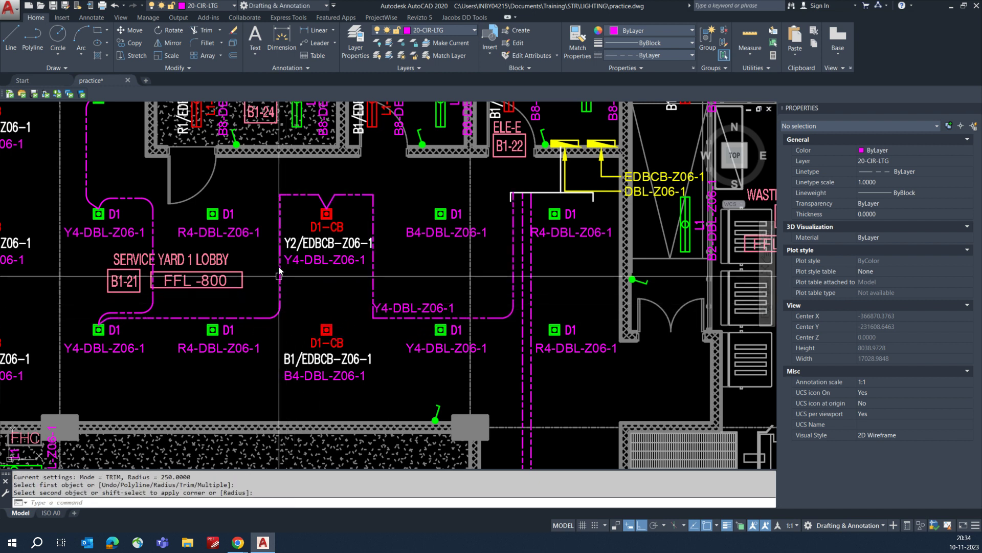
{"action": "left_click", "coordinate": [323, 201]}
{"action": "key", "text": "space"}
{"action": "left_click", "coordinate": [332, 199]}
{"action": "left_click", "coordinate": [348, 194]}
{"action": "key", "text": "space"}
{"action": "left_click", "coordinate": [365, 195]}
{"action": "left_click", "coordinate": [372, 209]}
{"action": "key", "text": "Escape"}
{"action": "key", "text": "space"}
{"action": "left_click", "coordinate": [373, 297]}
{"action": "left_click", "coordinate": [388, 317]}
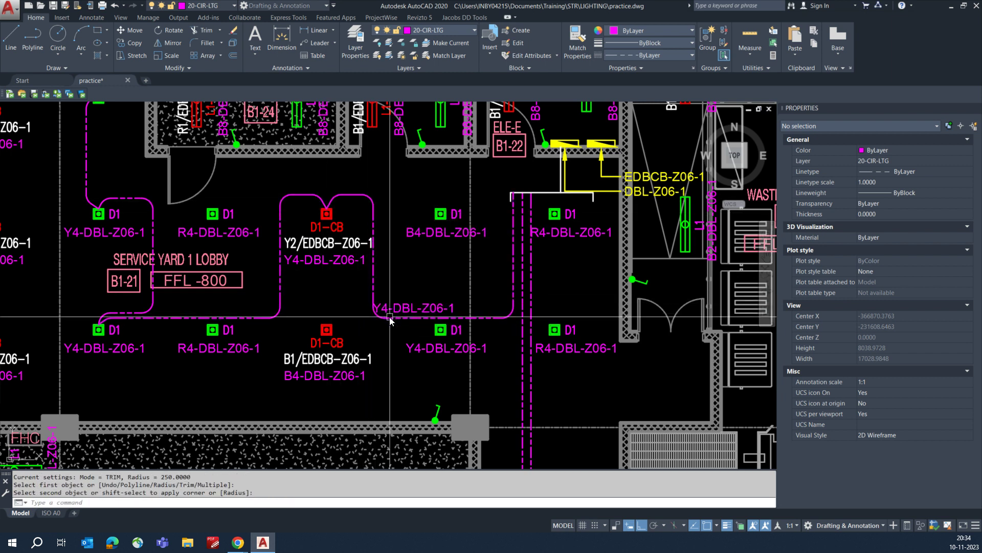
- Move the home run's Y4-DBL-Z06-1 label east so it clears the loop's eastern leg
{"action": "key", "text": "Escape"}
{"action": "type", "text": "m"}
{"action": "key", "text": "space"}
{"action": "left_click", "coordinate": [413, 307]}
{"action": "key", "text": "space"}
{"action": "left_click", "coordinate": [410, 281]}
{"action": "left_click", "coordinate": [426, 287]}
{"action": "key", "text": "Escape"}
{"action": "key", "text": "Escape"}
- Move the central light's Y2/EDBCB-Z06-1 and Y4-DBL-Z06-1 labels up to above the loop
{"action": "middle_click_drag", "start_coordinate": [338, 227], "coordinate": [369, 278]}
{"action": "left_click", "coordinate": [369, 241]}
{"action": "left_click", "coordinate": [370, 253]}
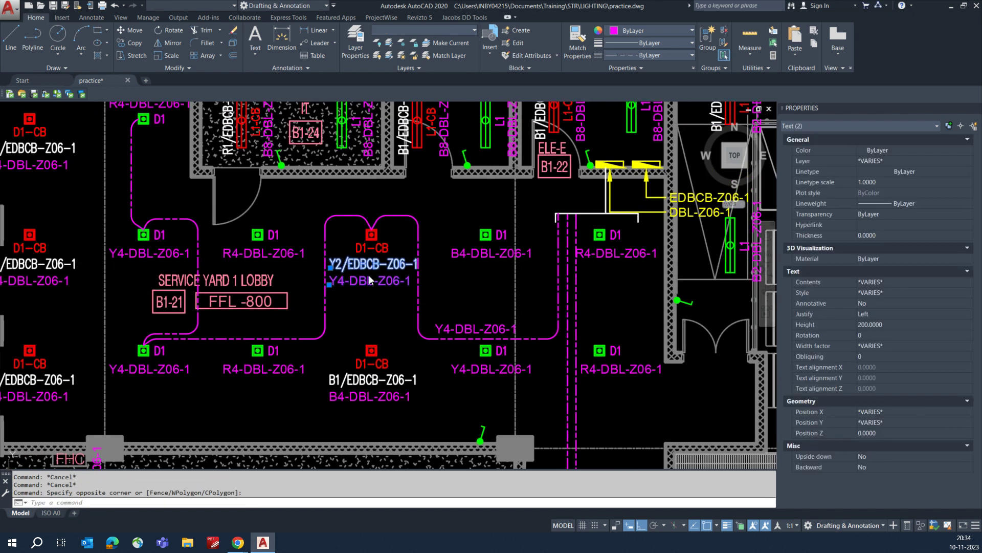
{"action": "type", "text": "m"}
{"action": "key", "text": "Return"}
{"action": "left_click", "coordinate": [371, 279]}
{"action": "left_click", "coordinate": [372, 204]}
{"action": "key", "text": "Escape"}
- Move the central emergency light's D1-CB tag from below its symbol to beside it on the east
{"action": "scroll", "coordinate": [370, 254], "scroll_direction": "up", "scroll_amount": 2}
{"action": "key", "text": "Return"}
{"action": "left_click", "coordinate": [352, 250]}
{"action": "key", "text": "Escape"}
{"action": "left_click", "coordinate": [358, 247]}
{"action": "left_click", "coordinate": [348, 252]}
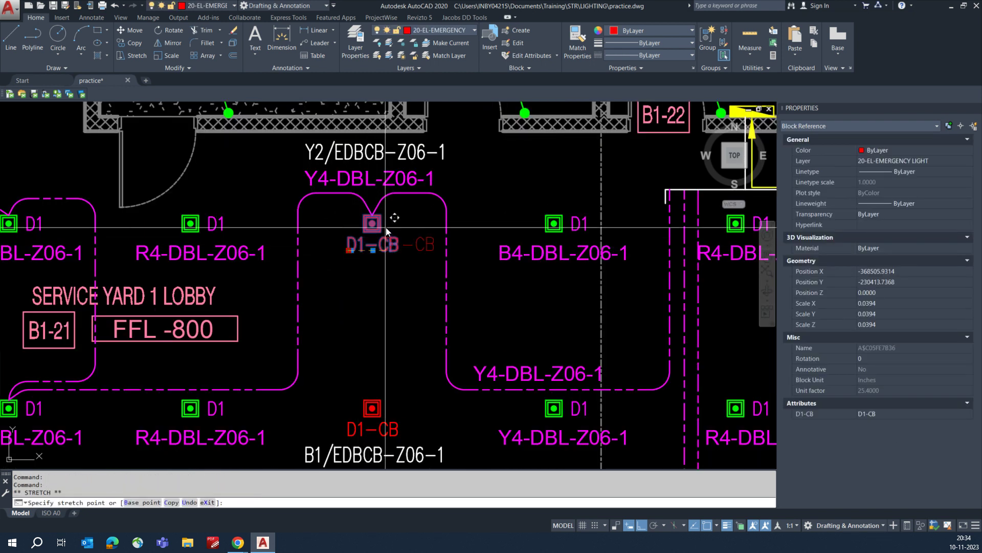
{"action": "scroll", "coordinate": [386, 228], "scroll_direction": "up", "scroll_amount": 3}
{"action": "key", "text": "F8"}
{"action": "left_click", "coordinate": [381, 225]}
{"action": "key", "text": "Escape"}
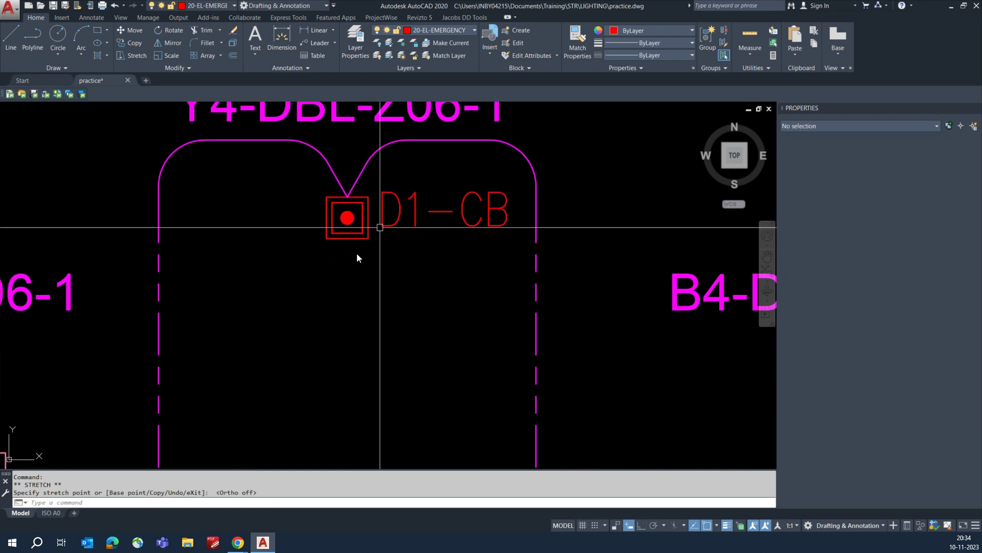
- Draw a polyline from the underside of the central D1-CB light, angled slightly west and down toward the home run
{"action": "middle_click_drag", "start_coordinate": [357, 258], "coordinate": [385, 225]}
{"action": "type", "text": "pl"}
{"action": "key", "text": "Return"}
{"action": "key", "text": "F8"}
{"action": "key", "text": "F8"}
{"action": "left_click", "coordinate": [354, 245]}
{"action": "middle_click_drag", "start_coordinate": [355, 302], "coordinate": [356, 224]}
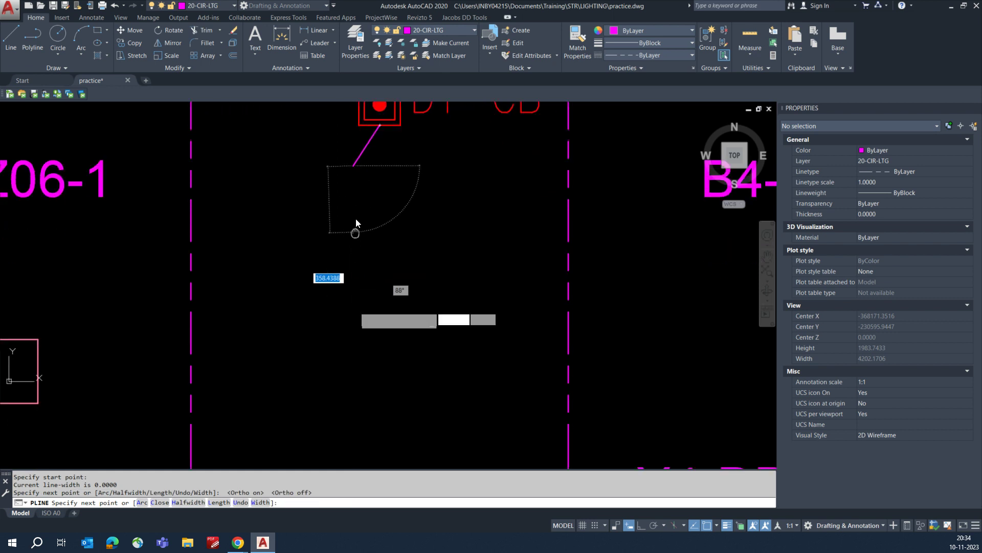
{"action": "scroll", "coordinate": [357, 223], "scroll_direction": "down", "scroll_amount": 5}
{"action": "key", "text": "Escape"}
{"action": "type", "text": "mi"}
{"action": "key", "text": "Return"}
{"action": "left_click", "coordinate": [369, 263]}
{"action": "left_click", "coordinate": [340, 272]}
{"action": "key", "text": "Return"}
{"action": "scroll", "coordinate": [365, 219], "scroll_direction": "up", "scroll_amount": 5}
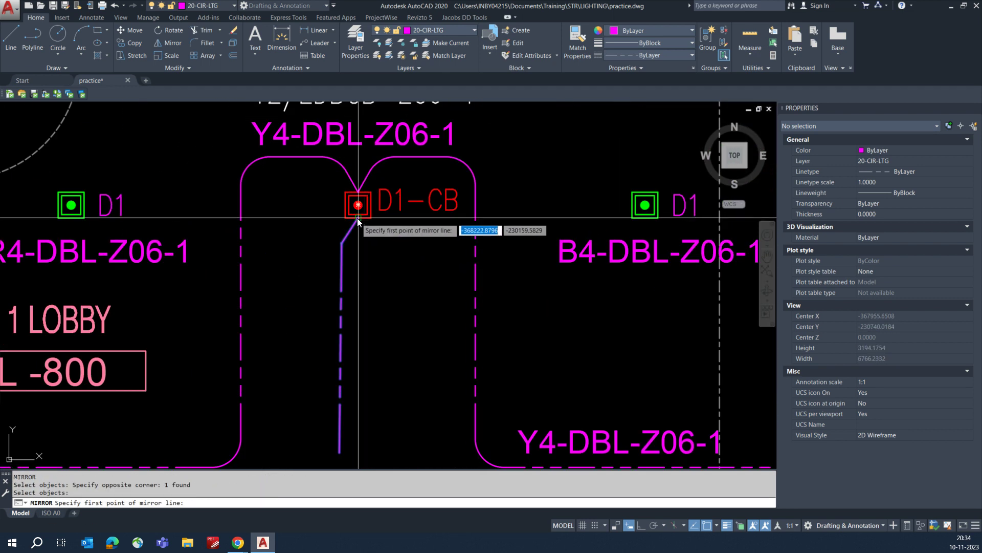
{"action": "left_click", "coordinate": [357, 218]}
{"action": "left_click", "coordinate": [364, 265]}
{"action": "key", "text": "Escape"}
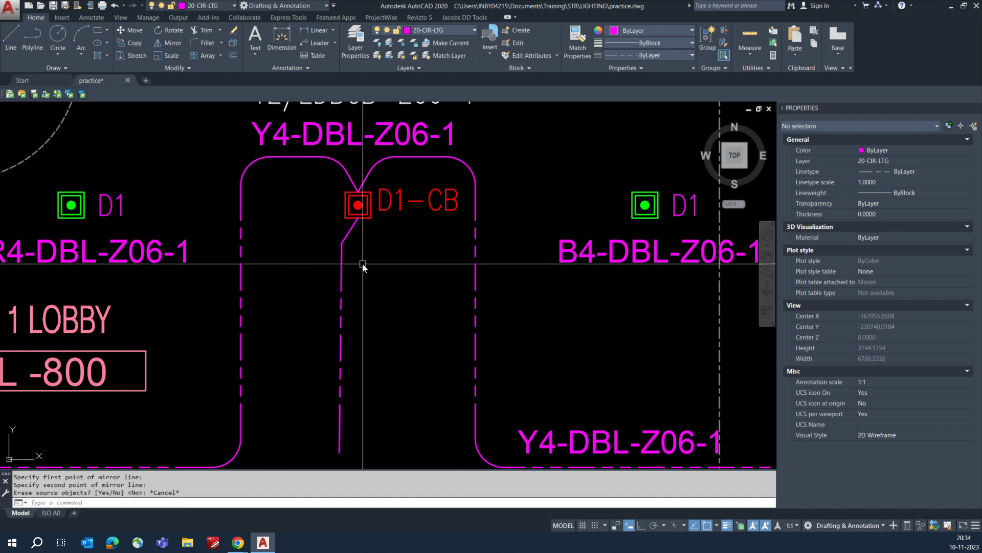
- Mirror the new narrow leg about the central light's vertical axis, keeping the original
{"action": "type", "text": "mi"}
{"action": "key", "text": "Return"}
{"action": "left_click", "coordinate": [362, 263]}
{"action": "left_click", "coordinate": [315, 275]}
{"action": "key", "text": "Return"}
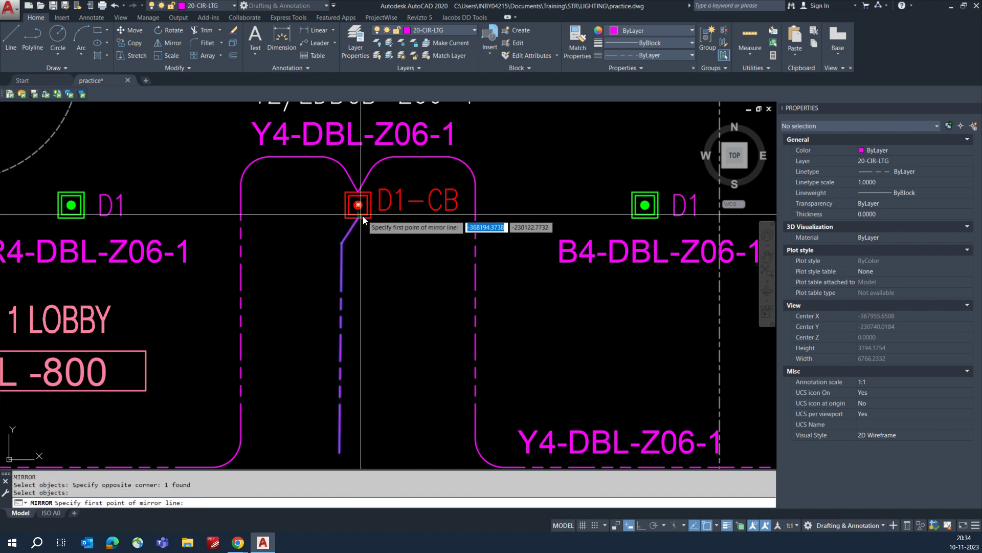
{"action": "left_click", "coordinate": [358, 219]}
{"action": "key", "text": "F8"}
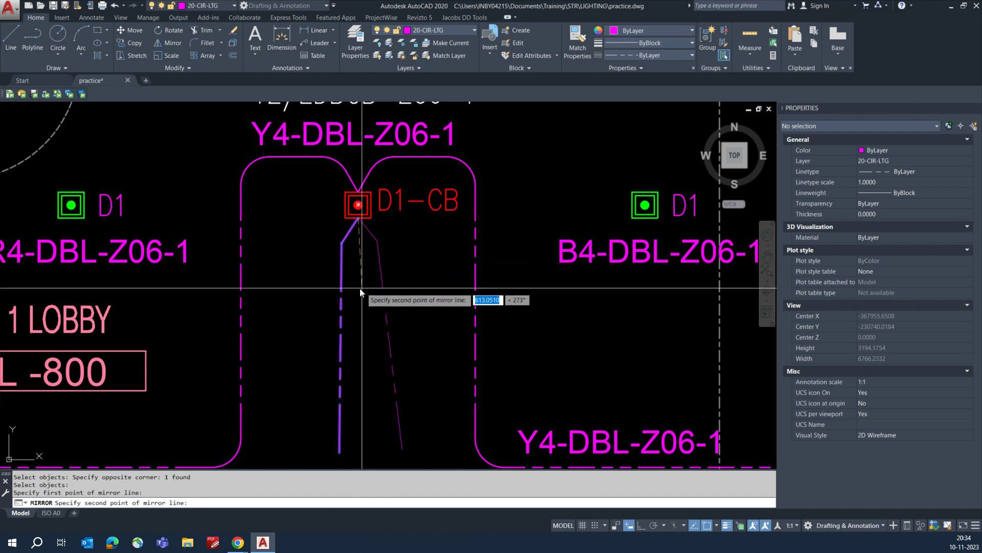
{"action": "left_click", "coordinate": [351, 348]}
{"action": "key", "text": "Return"}
{"action": "key", "text": "Escape"}
{"action": "key", "text": "Escape"}
{"action": "scroll", "coordinate": [338, 344], "scroll_direction": "down", "scroll_amount": 5}
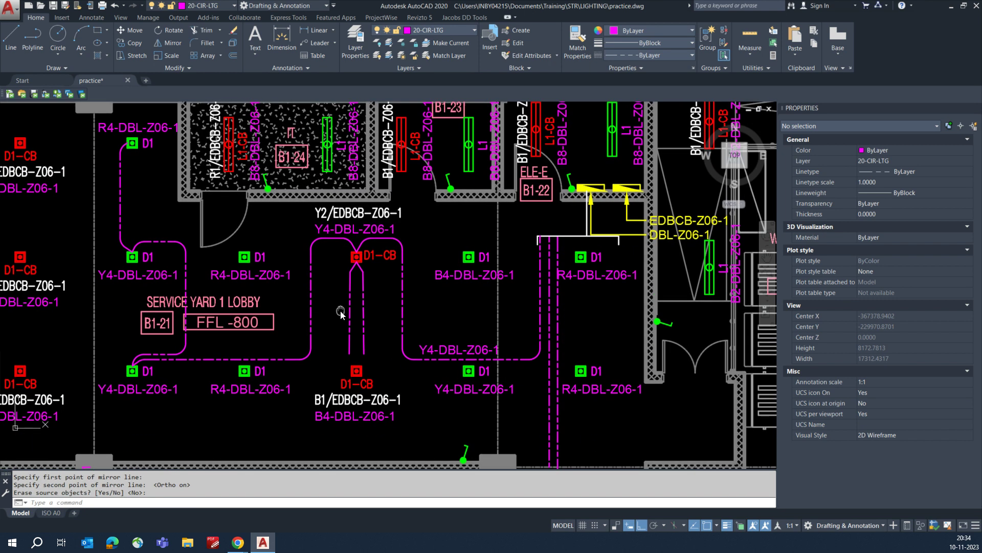
- Trim away the two vertical legs of the old wide loop
{"action": "type", "text": "tr"}
{"action": "key", "text": "Return"}
{"action": "left_click", "coordinate": [322, 332]}
{"action": "left_click", "coordinate": [304, 338]}
{"action": "key", "text": "Return"}
{"action": "left_click", "coordinate": [310, 334]}
{"action": "key", "text": "Escape"}
{"action": "key", "text": "Return"}
{"action": "key", "text": "Escape"}
- Fillet both ends of the home run into the narrow legs and erase the wide loop's leftover upper pieces
{"action": "type", "text": "f"}
{"action": "key", "text": "Return"}
{"action": "left_click", "coordinate": [307, 354]}
{"action": "left_click", "coordinate": [350, 335]}
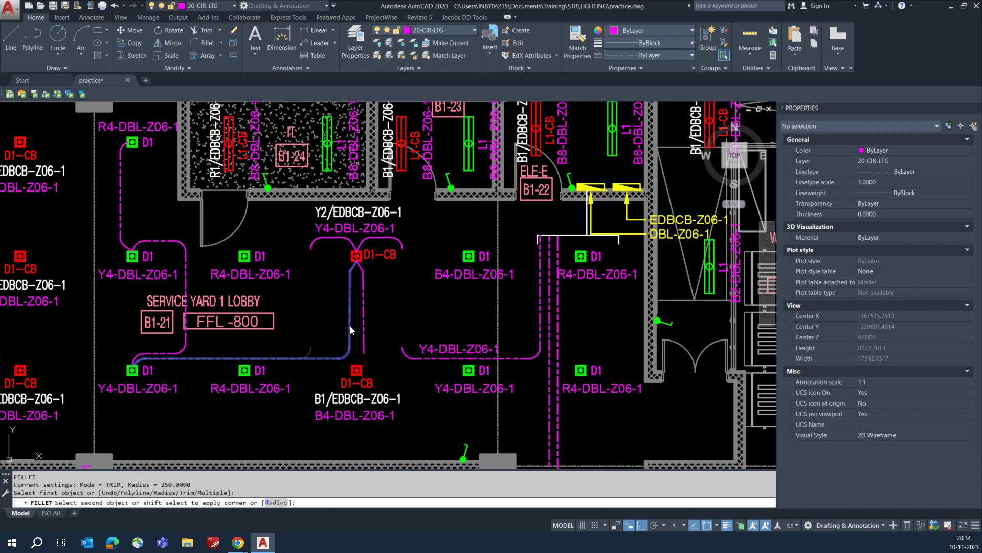
{"action": "left_click", "coordinate": [425, 359]}
{"action": "left_click", "coordinate": [368, 321]}
{"action": "key", "text": "Escape"}
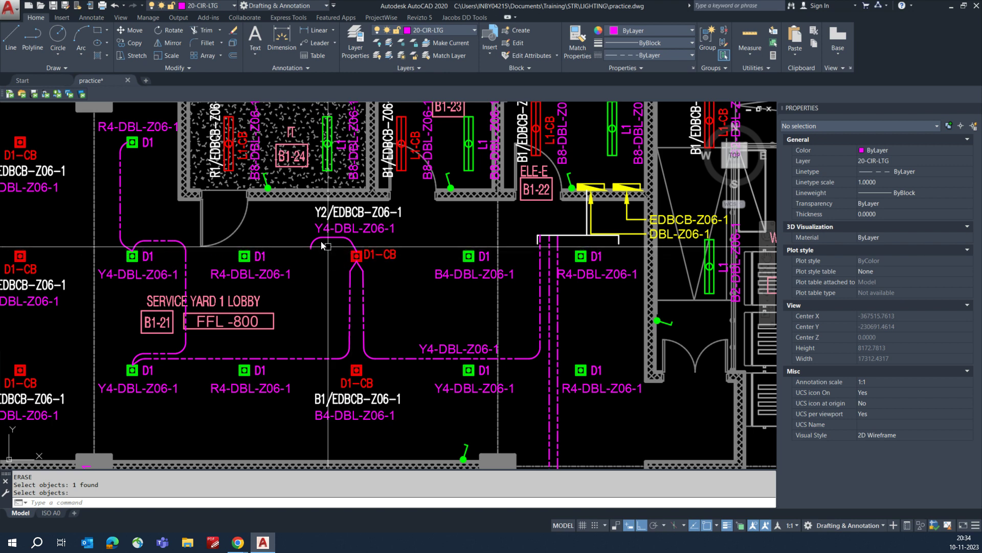
{"action": "key", "text": "Return"}
- Move the Y2/EDBCB-Z06-1 and Y4-DBL-Z06-1 labels down, closer to the central D1-CB light
{"action": "type", "text": "m"}
{"action": "key", "text": "Return"}
{"action": "left_click", "coordinate": [409, 212]}
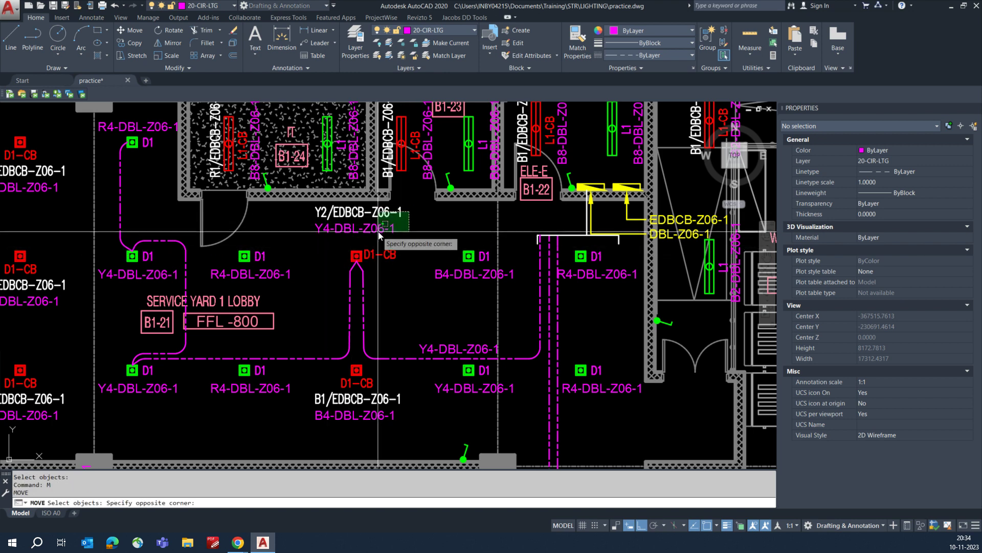
{"action": "left_click", "coordinate": [420, 224]}
{"action": "left_click", "coordinate": [423, 234]}
{"action": "key", "text": "Escape"}
- Examine the rerouted Y4-DBL-Z06-1 circuit and the surrounding lights and labels in and west of the Service Yard 1 Lobby
{"action": "scroll", "coordinate": [392, 264], "scroll_direction": "down", "scroll_amount": 2}
{"action": "middle_click_drag", "start_coordinate": [441, 265], "coordinate": [337, 255]}
{"action": "scroll", "coordinate": [175, 305], "scroll_direction": "up", "scroll_amount": 2}
{"action": "middle_click_drag", "start_coordinate": [223, 304], "coordinate": [291, 295]}
{"action": "mouse_move", "coordinate": [369, 265]}
{"action": "middle_mouse_down"}
{"action": "mouse_move", "coordinate": [340, 297]}
{"action": "mouse_move", "coordinate": [288, 319]}
{"action": "mouse_move", "coordinate": [359, 334]}
{"action": "mouse_move", "coordinate": [347, 293]}
{"action": "mouse_move", "coordinate": [337, 330]}
{"action": "middle_mouse_up"}
{"action": "middle_click_drag", "start_coordinate": [460, 287], "coordinate": [379, 282]}
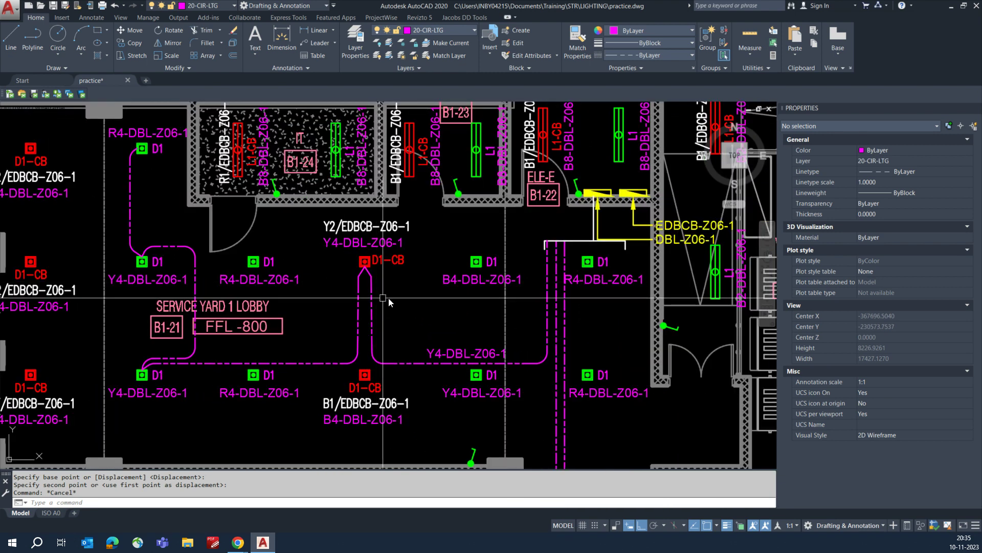
{"action": "middle_click_drag", "start_coordinate": [345, 343], "coordinate": [437, 297]}
{"action": "scroll", "coordinate": [335, 331], "scroll_direction": "down", "scroll_amount": 4}
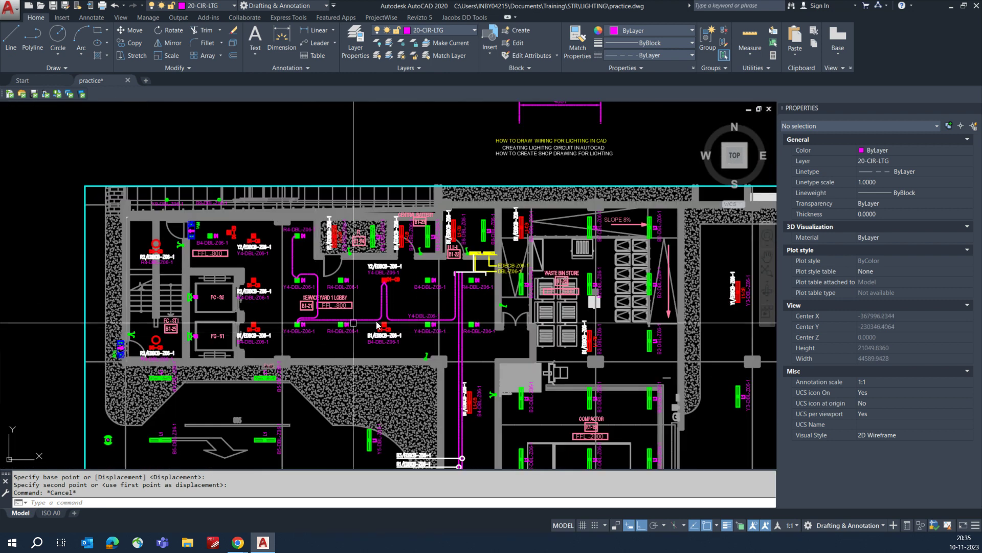
{"action": "middle_click_drag", "start_coordinate": [326, 325], "coordinate": [351, 323]}
{"action": "scroll", "coordinate": [223, 223], "scroll_direction": "up", "scroll_amount": 4}
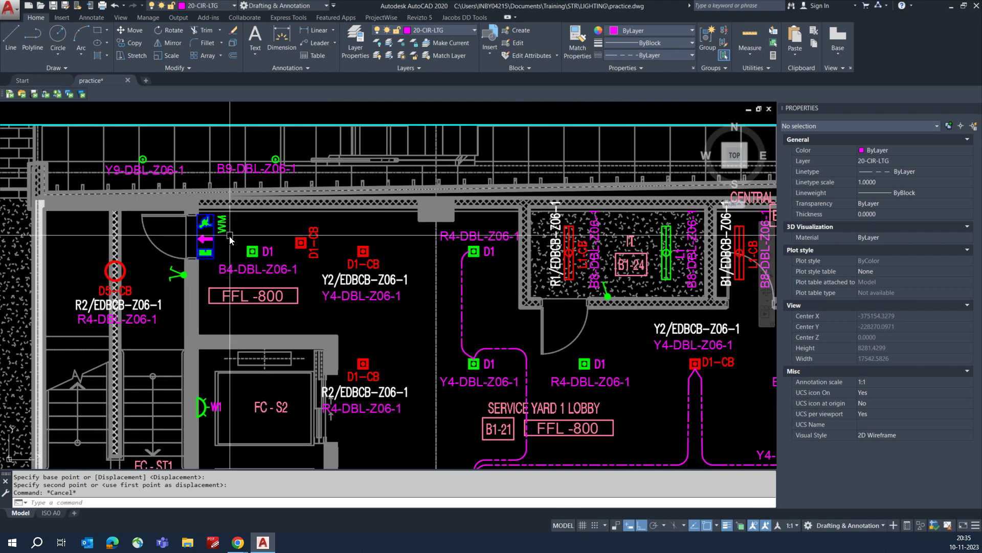
{"action": "scroll", "coordinate": [278, 255], "scroll_direction": "down", "scroll_amount": 5}
{"action": "scroll", "coordinate": [303, 295], "scroll_direction": "up", "scroll_amount": 7}
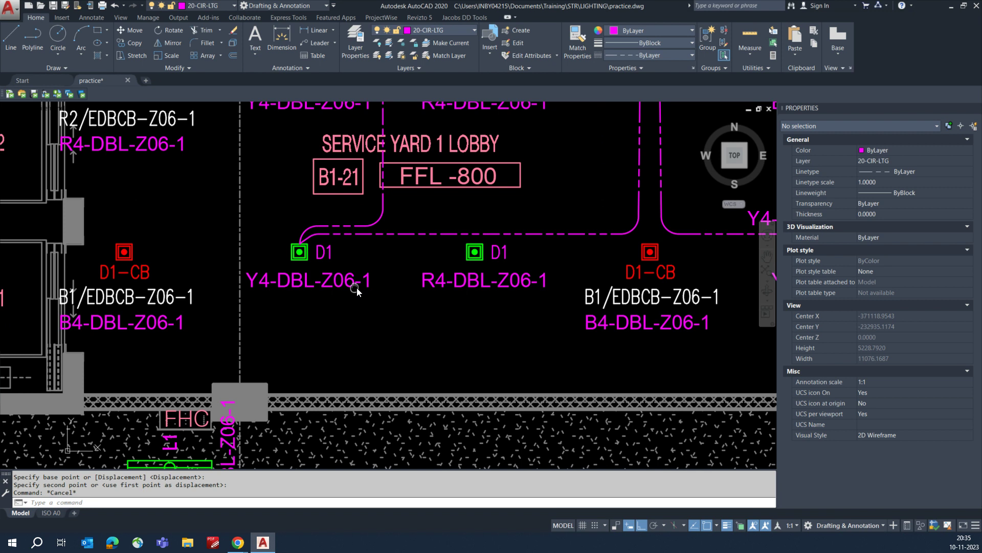
{"action": "key", "text": "Return"}
{"action": "left_click", "coordinate": [300, 250]}
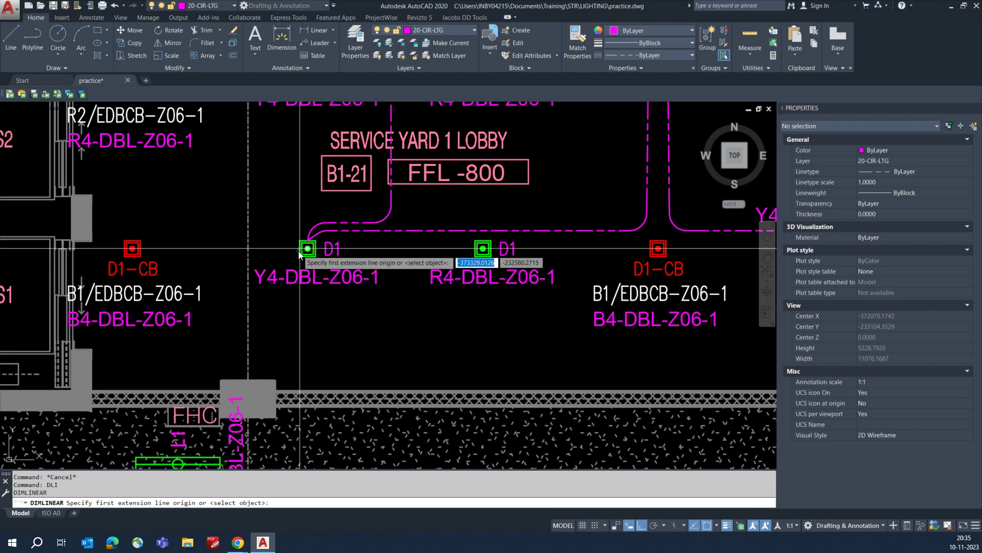
{"action": "left_click", "coordinate": [299, 390]}
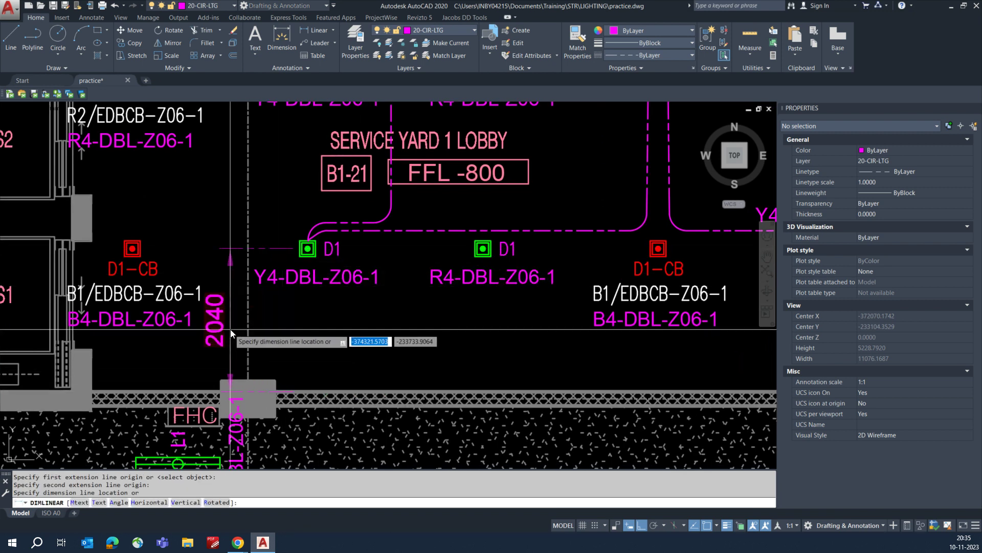
{"action": "key", "text": "Escape"}
- Make 20-DIM the current layer by matching it to the existing dimension string above the lights near grid line H
{"action": "scroll", "coordinate": [619, 218], "scroll_direction": "down", "scroll_amount": 6}
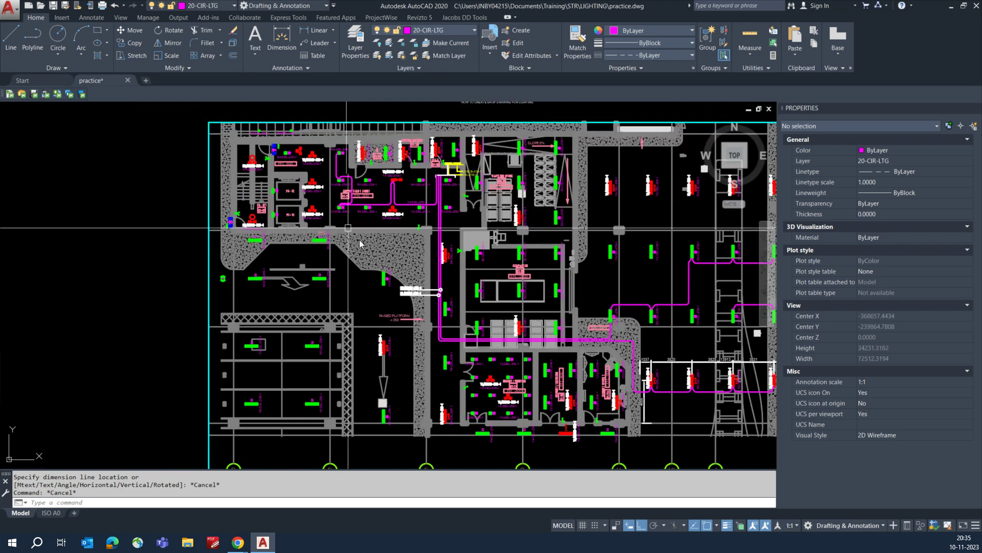
{"action": "scroll", "coordinate": [619, 218], "scroll_direction": "up", "scroll_amount": 3}
{"action": "left_click", "coordinate": [695, 364]}
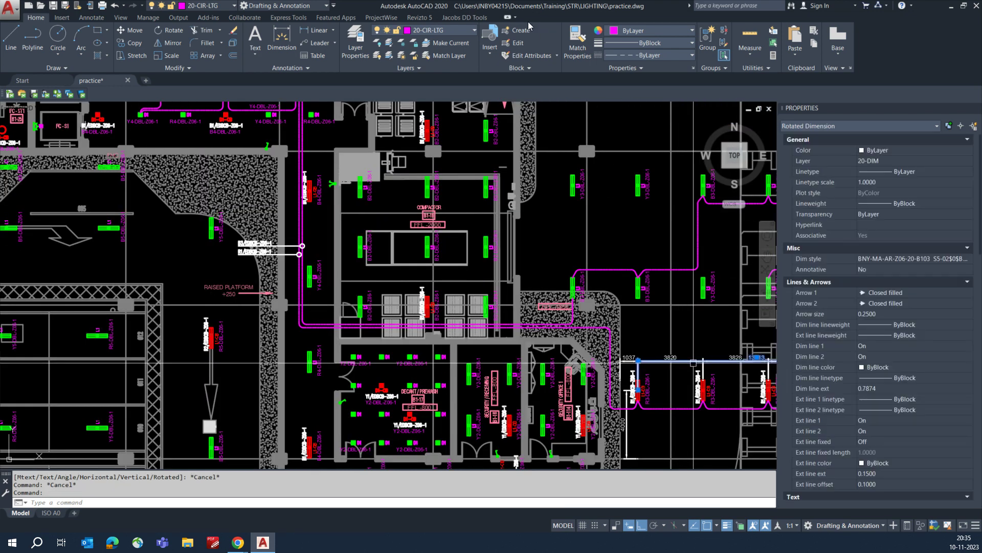
{"action": "left_click", "coordinate": [447, 45]}
{"action": "key", "text": "Escape"}
{"action": "scroll", "coordinate": [360, 236], "scroll_direction": "down", "scroll_amount": 1}
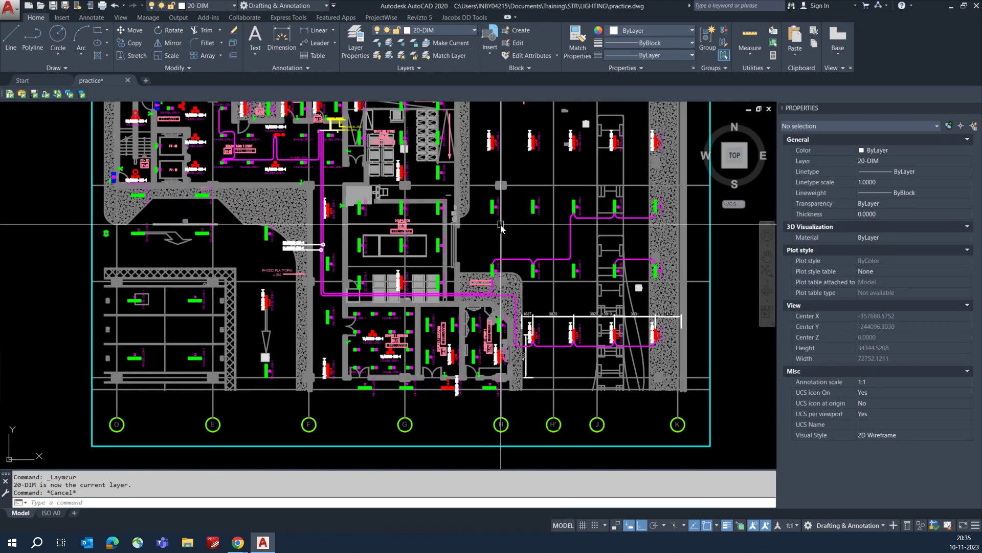
- Add a horizontal linear dimension from grid line D to the westernmost L1 light beside the arrow marking
{"action": "middle_click_drag", "start_coordinate": [502, 226], "coordinate": [336, 261]}
{"action": "middle_click_drag", "start_coordinate": [213, 278], "coordinate": [511, 280]}
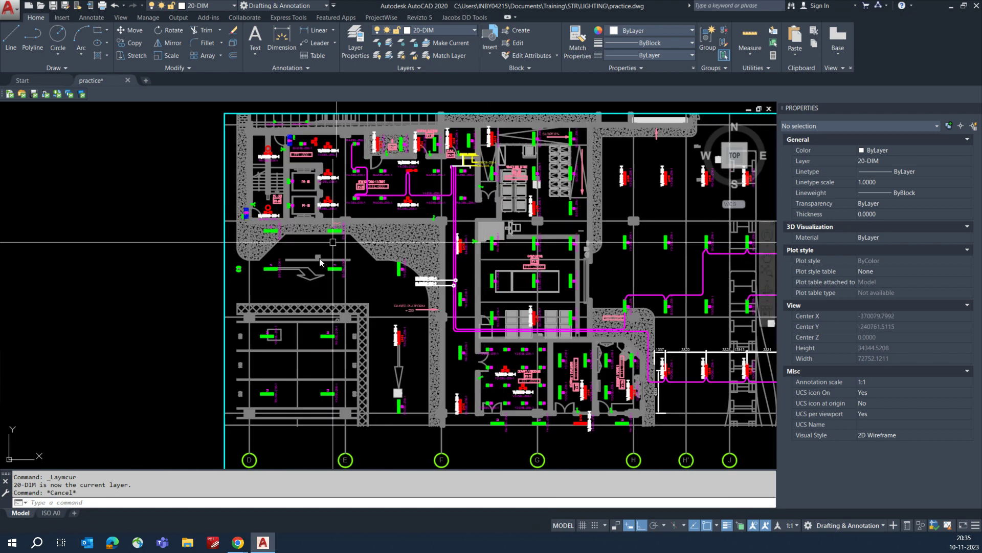
{"action": "scroll", "coordinate": [255, 278], "scroll_direction": "up", "scroll_amount": 5}
{"action": "type", "text": "dli"}
{"action": "key", "text": "Return"}
{"action": "left_click", "coordinate": [356, 242]}
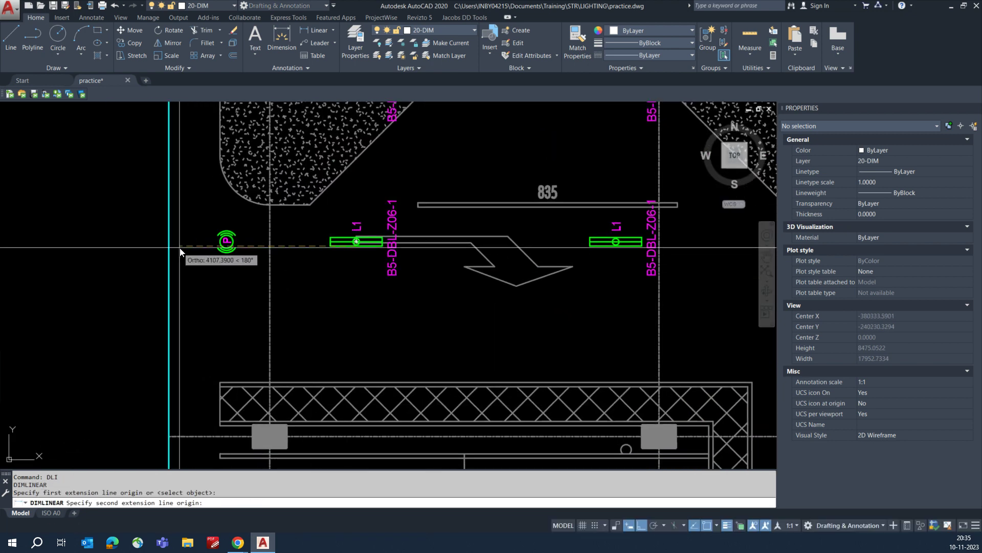
{"action": "left_click", "coordinate": [270, 251]}
{"action": "left_click", "coordinate": [296, 289]}
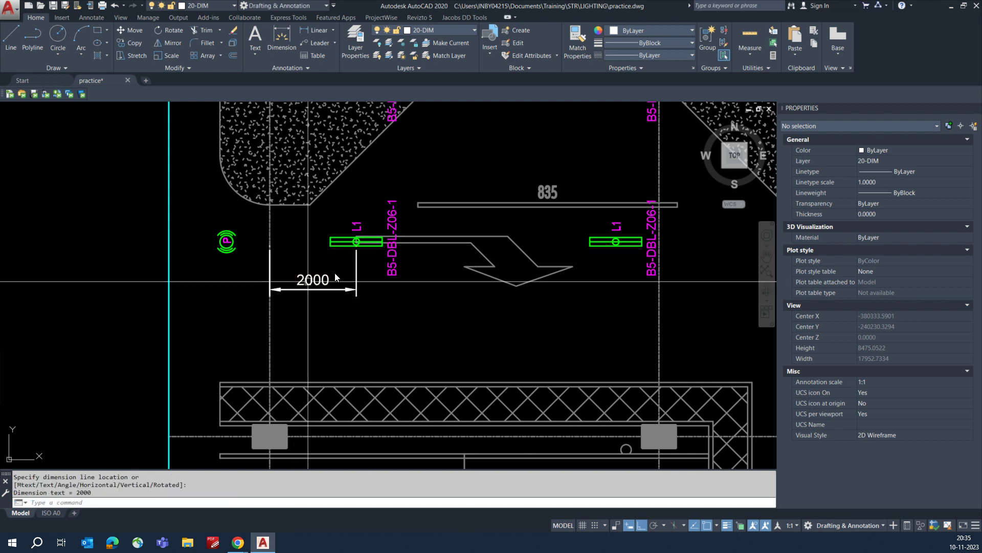
{"action": "key", "text": "Escape"}
- Dimension the spacing between the first, second and third L1 lights of that row, in line with the first dimension
{"action": "key", "text": "space"}
{"action": "left_click", "coordinate": [356, 249]}
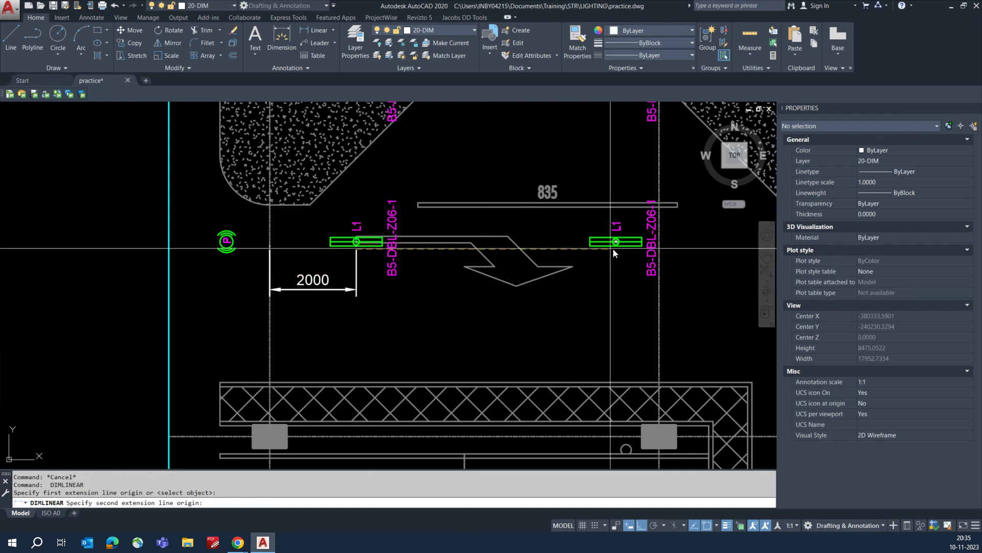
{"action": "left_click", "coordinate": [617, 251]}
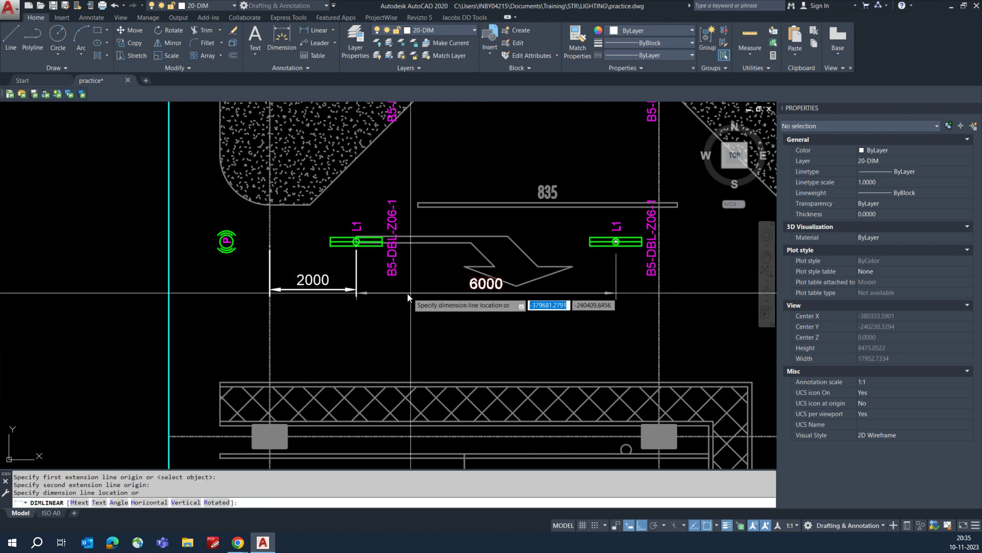
{"action": "left_click", "coordinate": [357, 290]}
{"action": "key", "text": "space"}
{"action": "scroll", "coordinate": [358, 287], "scroll_direction": "down", "scroll_amount": 3}
{"action": "scroll", "coordinate": [369, 266], "scroll_direction": "up", "scroll_amount": 4}
{"action": "left_click", "coordinate": [360, 252]}
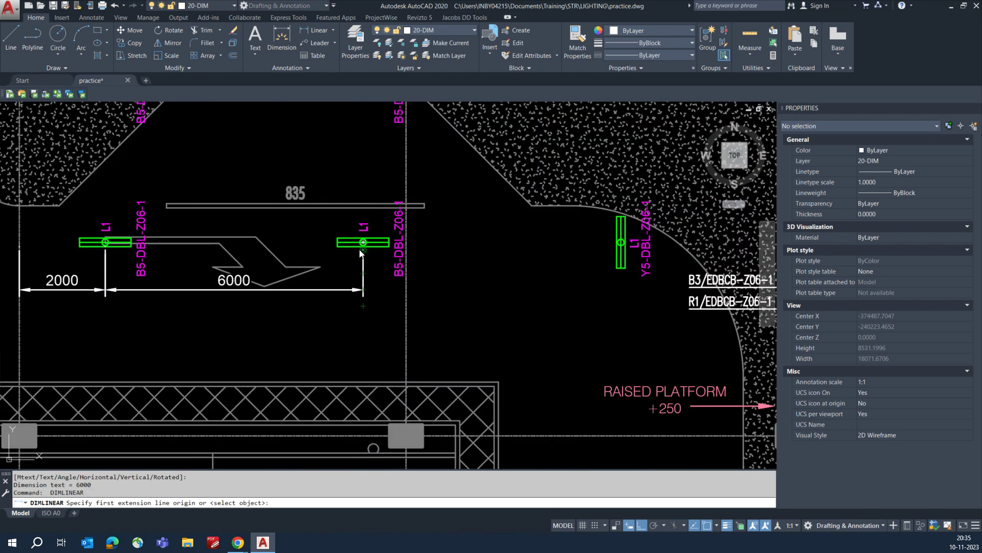
{"action": "left_click", "coordinate": [621, 250]}
{"action": "left_click", "coordinate": [363, 290]}
{"action": "key", "text": "Escape"}
- Add a vertical dimension from the Y5-DBL-Z06-1 light down to the horizontal grid line through the columns
{"action": "middle_click_drag", "start_coordinate": [590, 285], "coordinate": [442, 265]}
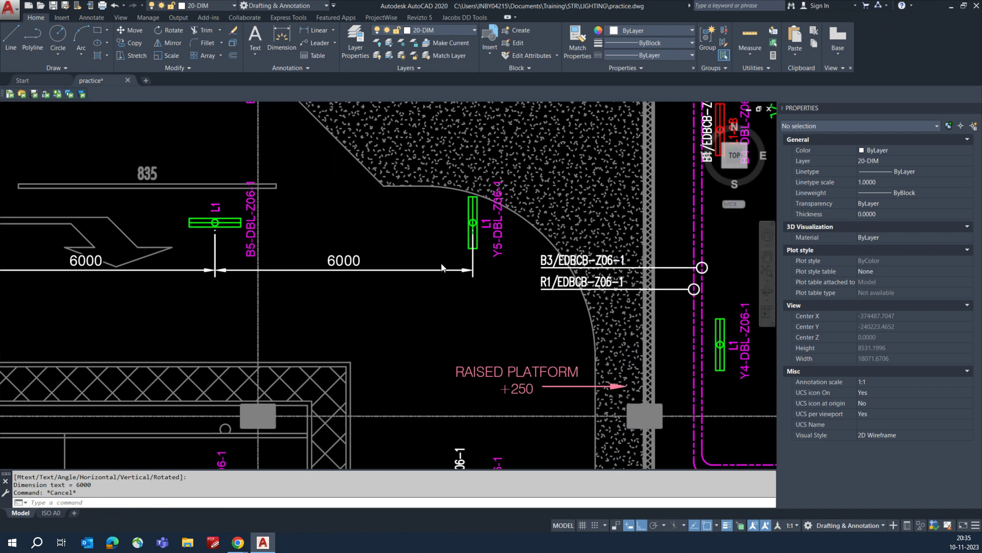
{"action": "key", "text": "space"}
{"action": "left_click", "coordinate": [469, 225]}
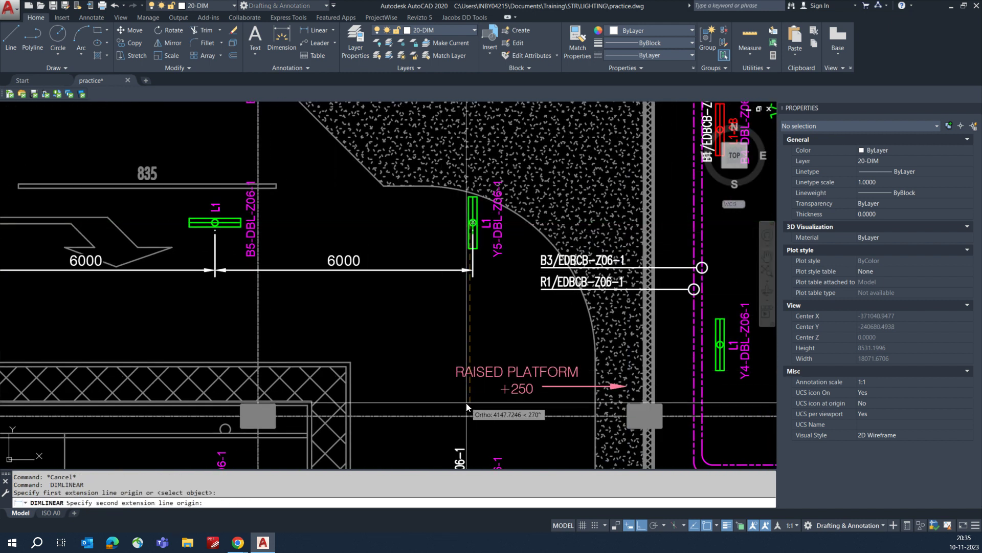
{"action": "left_click", "coordinate": [469, 414]}
{"action": "left_click", "coordinate": [515, 318]}
{"action": "key", "text": "Escape"}
- Move the Y5-DBL-Z06-1 label horizontally to the west side of its L1 light
{"action": "type", "text": "m"}
{"action": "key", "text": "space"}
{"action": "left_click", "coordinate": [498, 248]}
{"action": "key", "text": "space"}
{"action": "left_click", "coordinate": [499, 246]}
{"action": "scroll", "coordinate": [469, 246], "scroll_direction": "up", "scroll_amount": 1}
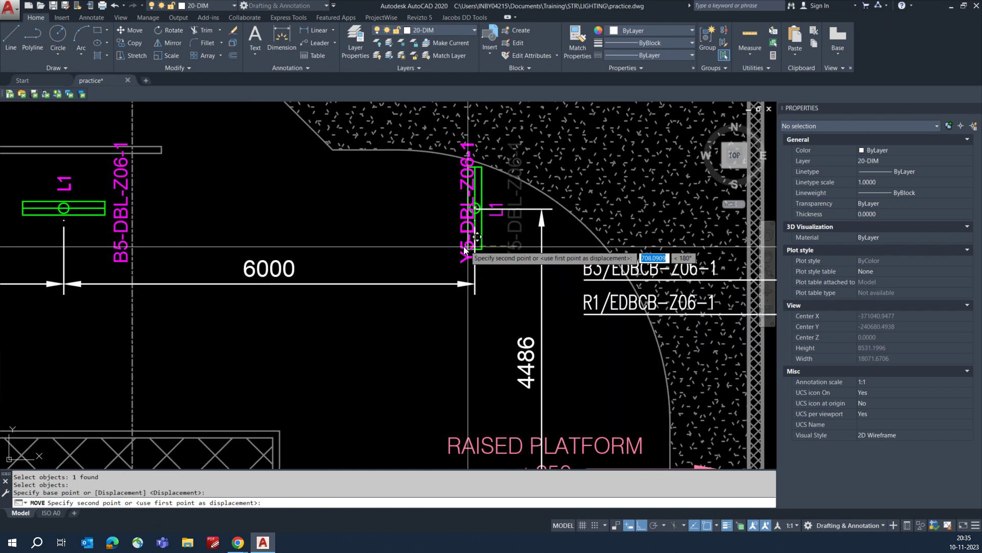
{"action": "key", "text": "Escape"}
- Shift the L1 tag of the Y5-DBL-Z06-1 light upward, clear of the dimension's extension line
{"action": "scroll", "coordinate": [493, 222], "scroll_direction": "up", "scroll_amount": 2}
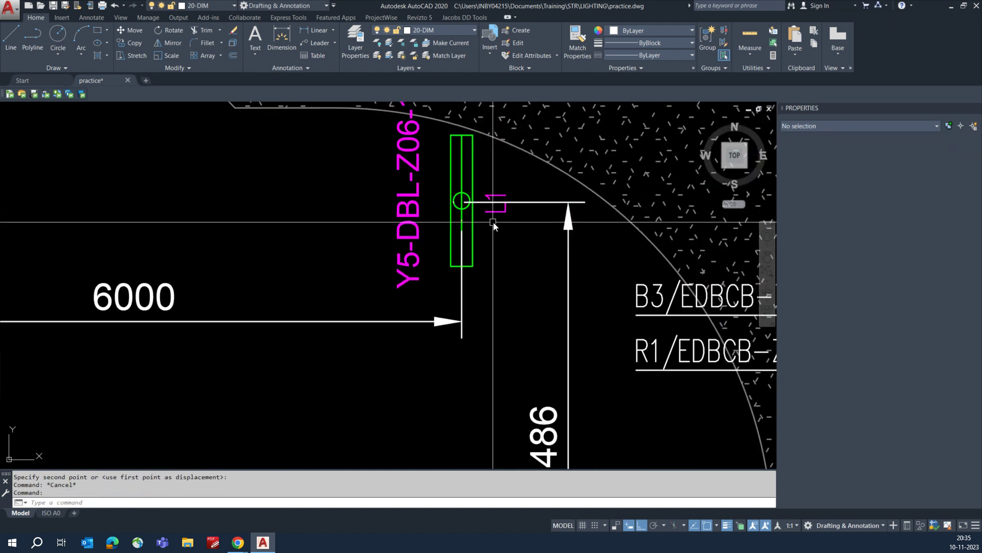
{"action": "left_click", "coordinate": [495, 210]}
{"action": "left_click", "coordinate": [506, 210]}
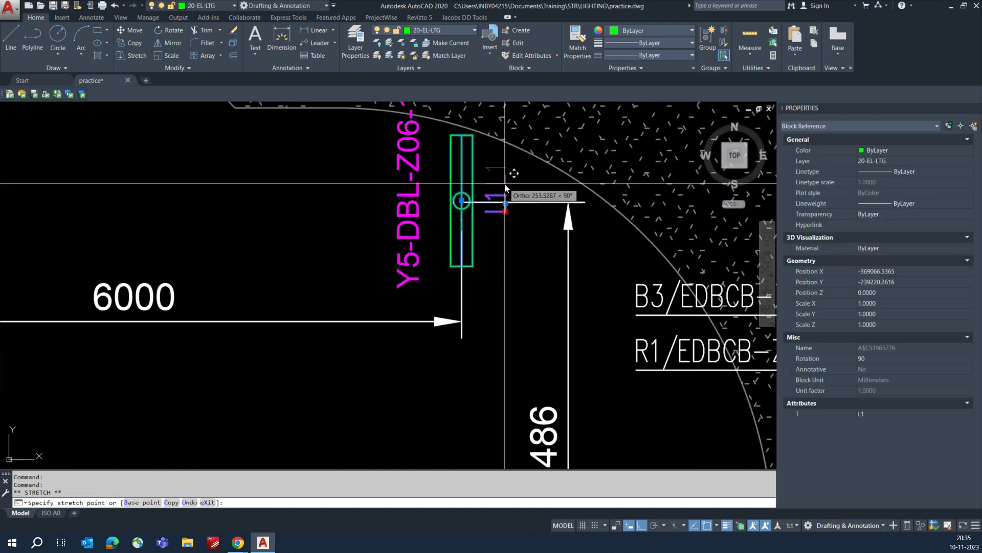
{"action": "key", "text": "Escape"}
- Dimension the horizontal distance from grid line E to the westernmost D1 light in the lower row of the Service Yard 1 Lobby
{"action": "scroll", "coordinate": [505, 193], "scroll_direction": "down", "scroll_amount": 6}
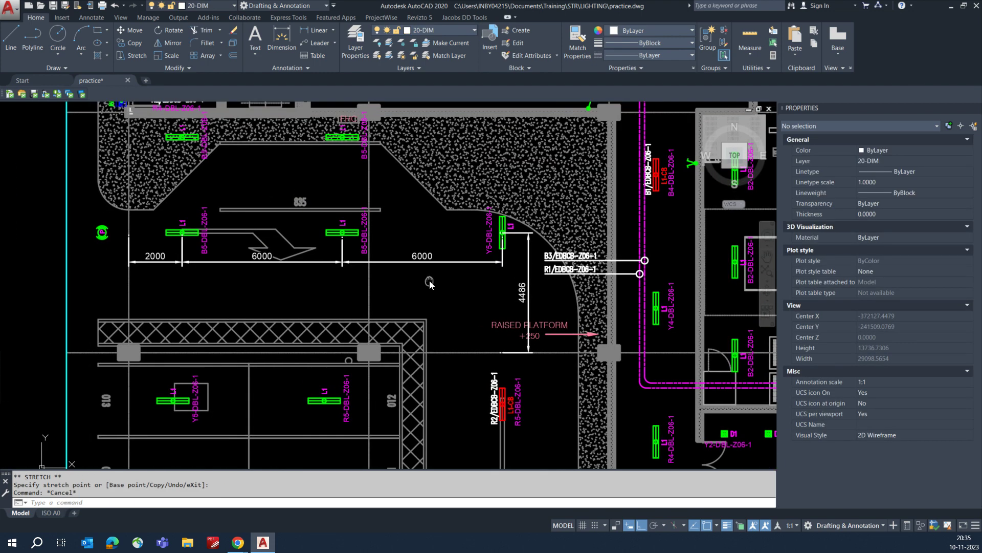
{"action": "middle_click_drag", "start_coordinate": [327, 108], "coordinate": [311, 226]}
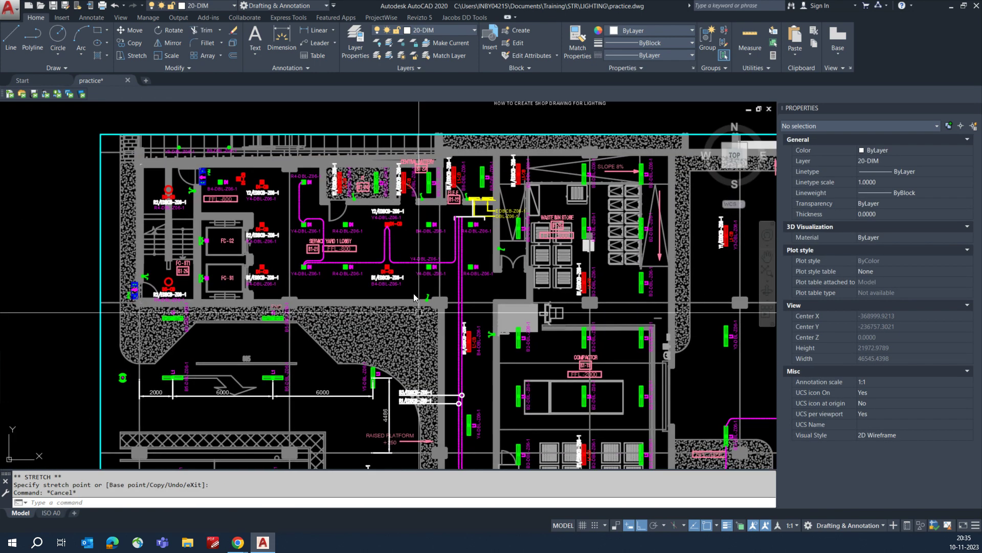
{"action": "scroll", "coordinate": [311, 227], "scroll_direction": "up", "scroll_amount": 2}
{"action": "type", "text": "I"}
{"action": "key", "text": "Return"}
{"action": "scroll", "coordinate": [288, 241], "scroll_direction": "up", "scroll_amount": 4}
{"action": "left_click", "coordinate": [310, 235]}
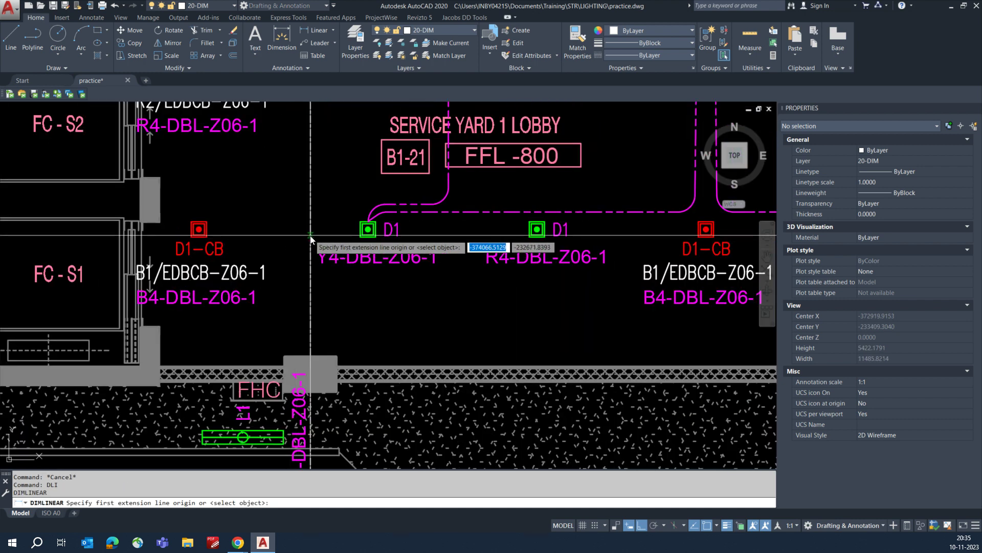
{"action": "scroll", "coordinate": [369, 241], "scroll_direction": "up", "scroll_amount": 2}
{"action": "left_click", "coordinate": [367, 226]}
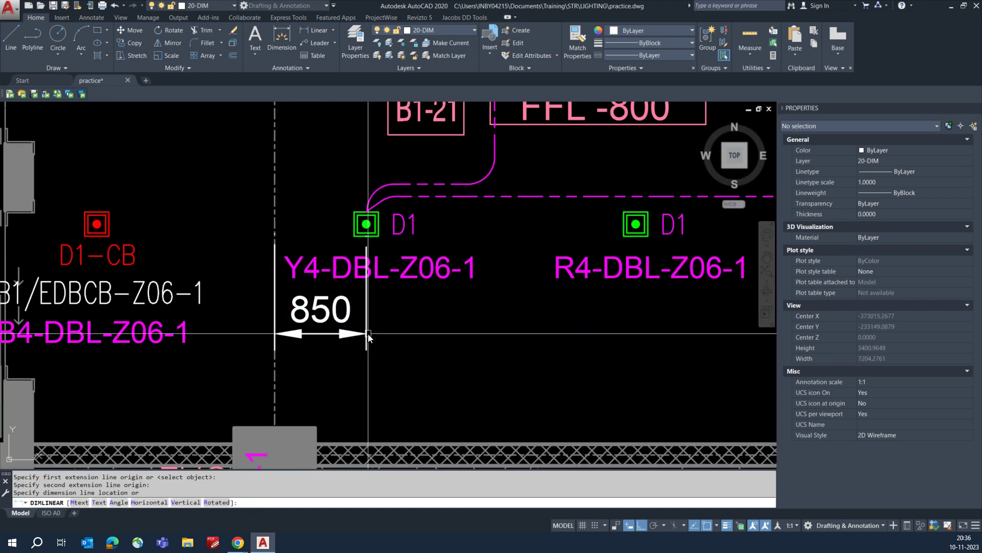
{"action": "left_click", "coordinate": [368, 333]}
{"action": "key", "text": "Escape"}
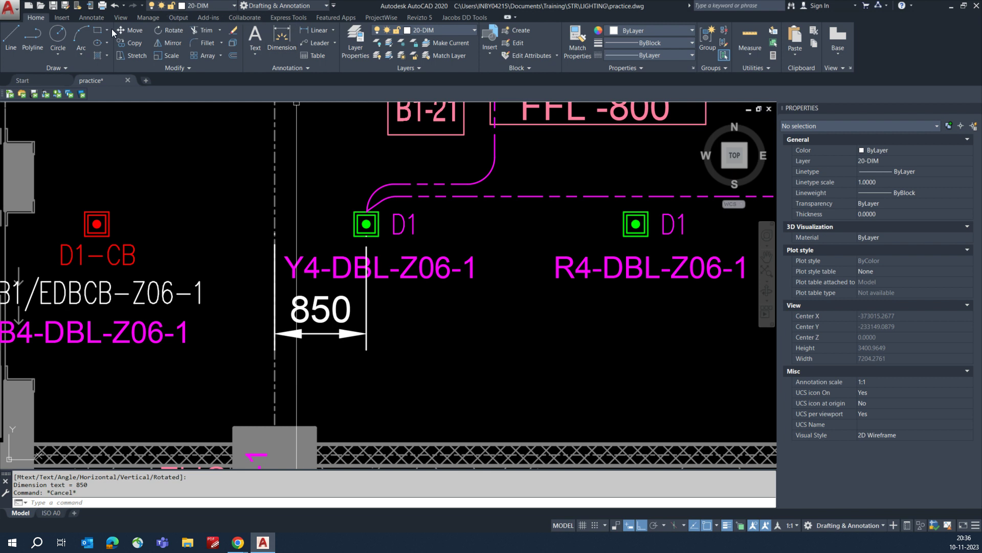
- Continue the dimension string along the lobby's lower row through the R4, D1-CB and Y4 lights to grid line F
{"action": "left_click", "coordinate": [334, 30]}
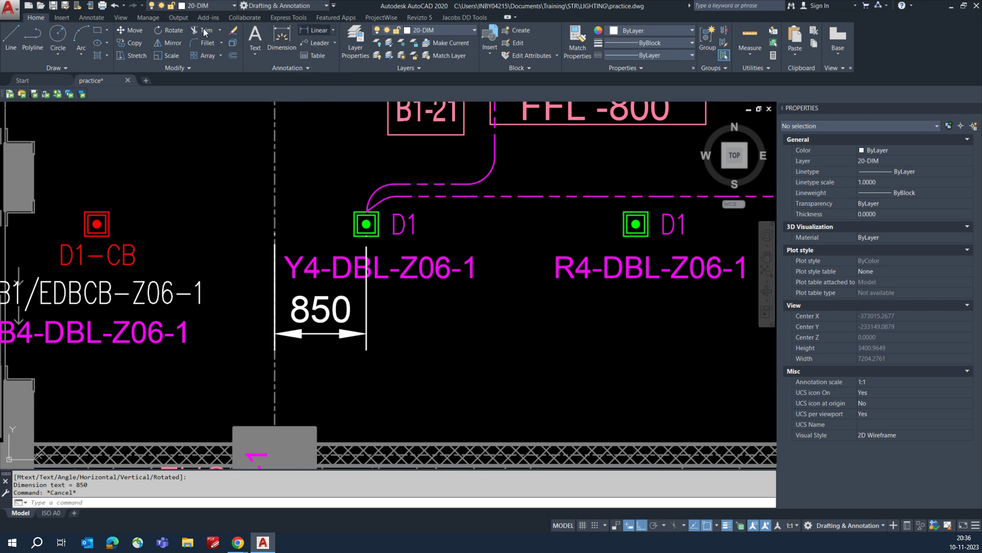
{"action": "left_click", "coordinate": [93, 17]}
{"action": "left_click", "coordinate": [277, 57]}
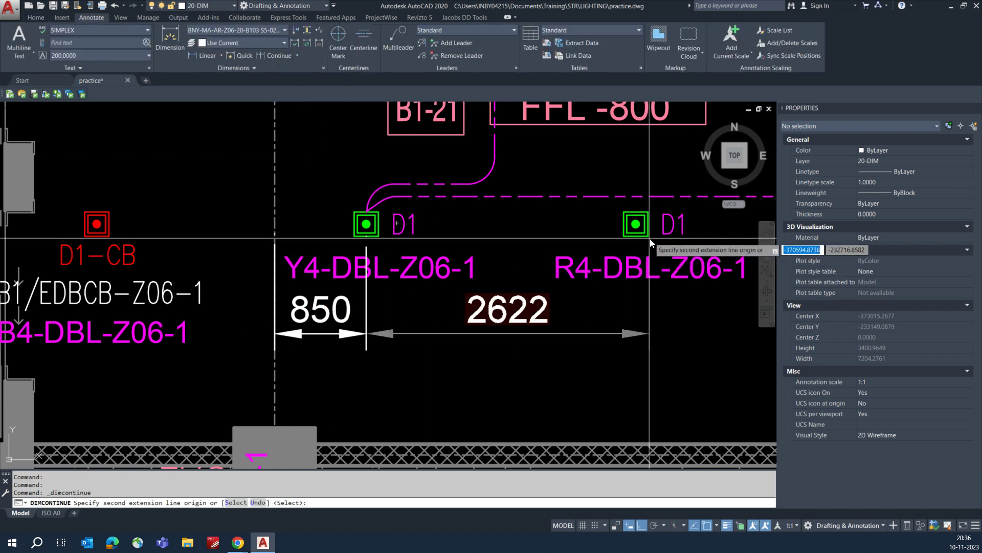
{"action": "left_click", "coordinate": [632, 238]}
{"action": "scroll", "coordinate": [633, 239], "scroll_direction": "down", "scroll_amount": 2}
{"action": "middle_click_drag", "start_coordinate": [633, 238], "coordinate": [383, 245]}
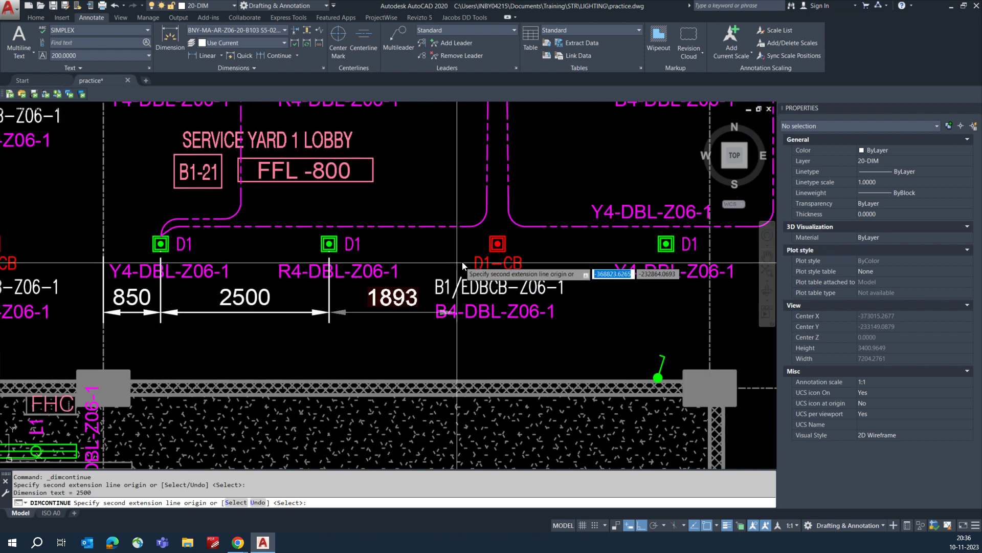
{"action": "left_click", "coordinate": [498, 252]}
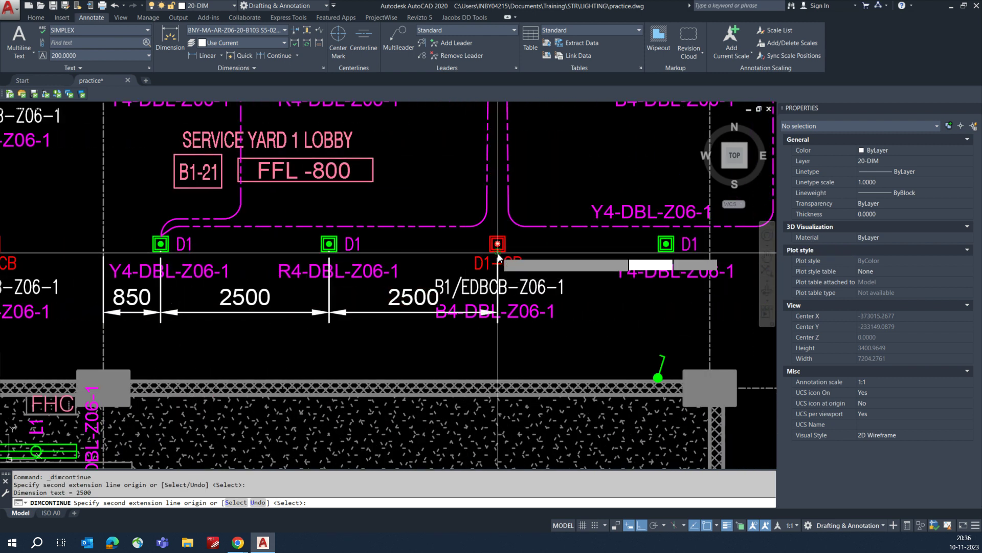
{"action": "left_click", "coordinate": [664, 254]}
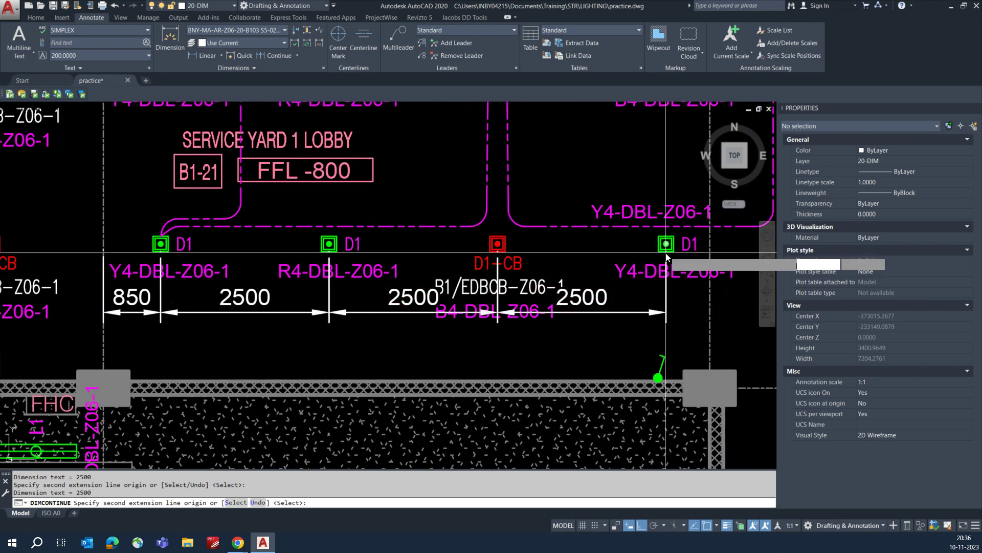
{"action": "left_click", "coordinate": [711, 251]}
{"action": "key", "text": "Escape"}
{"action": "key", "text": "Escape"}
{"action": "type", "text": "m"}
{"action": "key", "text": "space"}
{"action": "left_click", "coordinate": [424, 272]}
{"action": "left_click", "coordinate": [577, 338]}
{"action": "key", "text": "space"}
{"action": "left_click", "coordinate": [514, 314]}
{"action": "key", "text": "F8"}
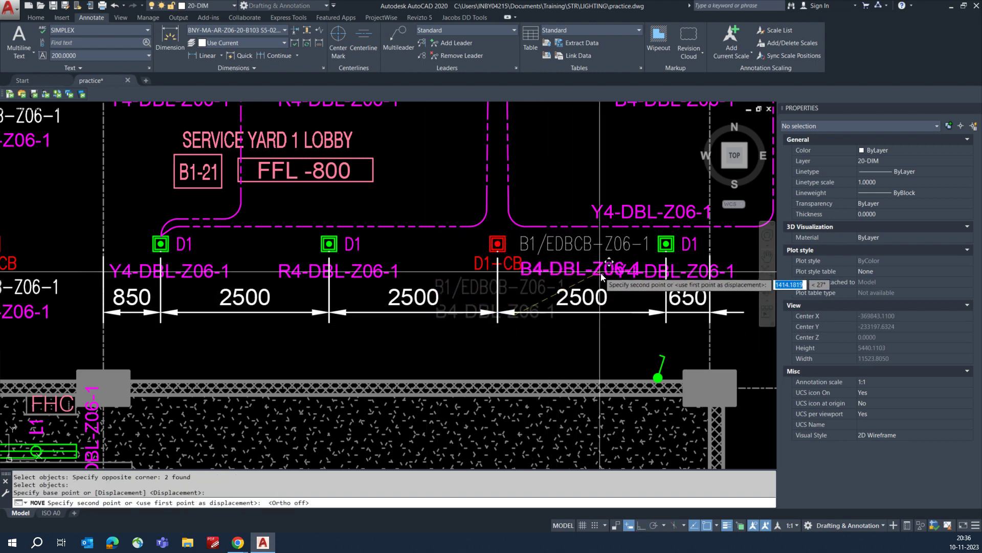
{"action": "key", "text": "Escape"}
- Match the white home-run lines below the EDBCB-Z06-1 and DBL-Z06-1 panels to the magenta dashed circuit line's properties
{"action": "scroll", "coordinate": [313, 297], "scroll_direction": "down", "scroll_amount": 3}
{"action": "middle_click_drag", "start_coordinate": [347, 296], "coordinate": [195, 287]}
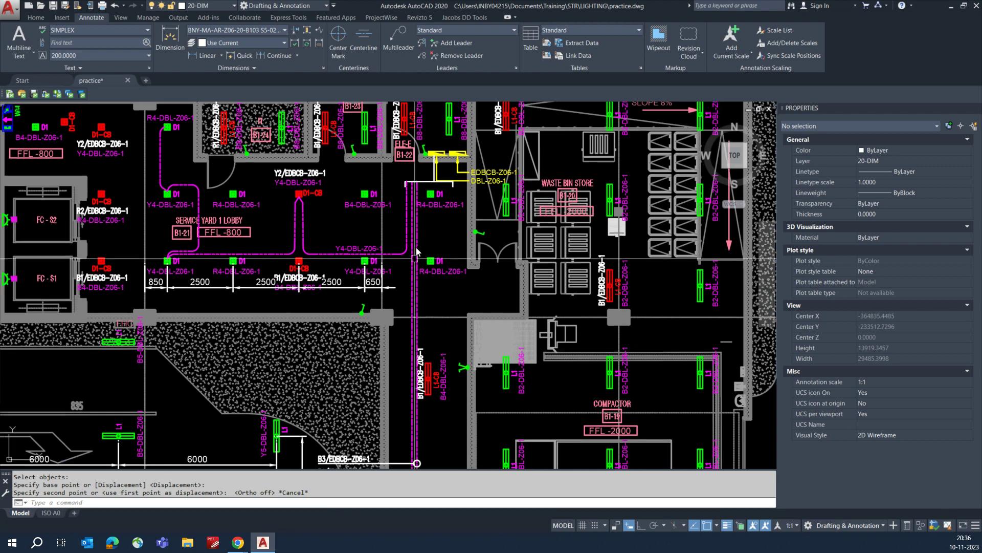
{"action": "scroll", "coordinate": [415, 193], "scroll_direction": "up", "scroll_amount": 2}
{"action": "type", "text": "ma"}
{"action": "key", "text": "space"}
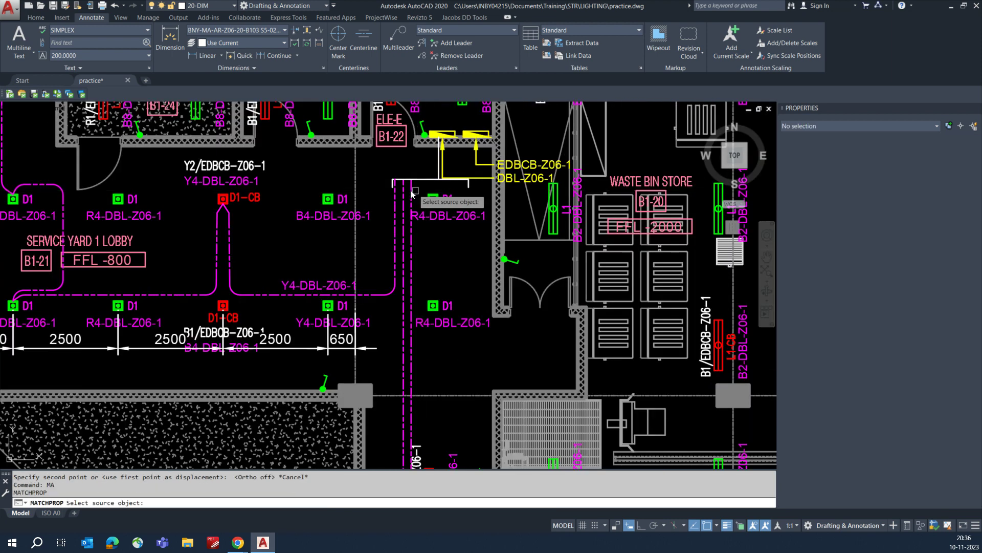
{"action": "left_click", "coordinate": [412, 193]}
{"action": "scroll", "coordinate": [467, 188], "scroll_direction": "up", "scroll_amount": 4}
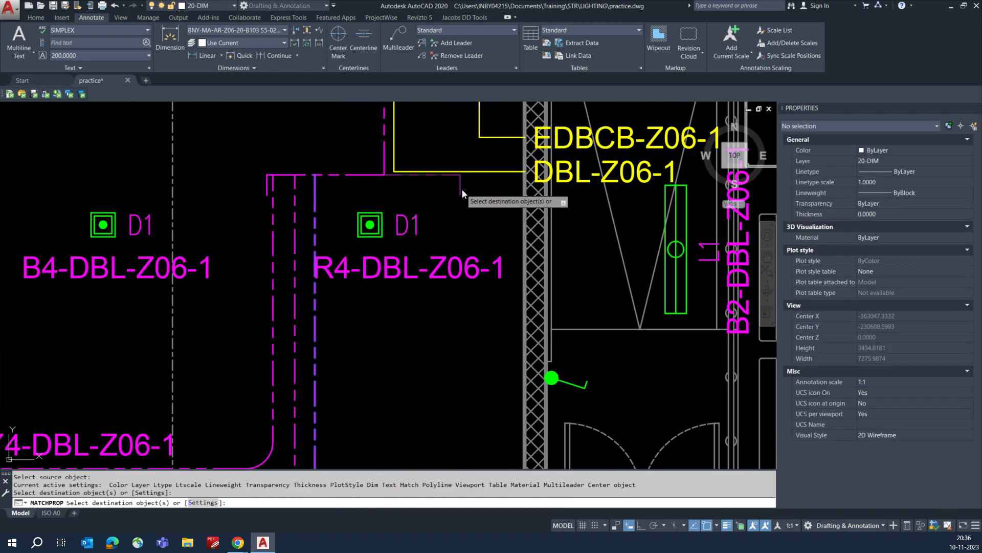
{"action": "key", "text": "Escape"}
- Draw a polyline wire from the top of the compactor room's lower west L1 light to the top of the R1/EDBCB-Z06-1 L1-CB light
{"action": "scroll", "coordinate": [431, 211], "scroll_direction": "down", "scroll_amount": 5}
{"action": "scroll", "coordinate": [399, 225], "scroll_direction": "up", "scroll_amount": 3}
{"action": "mouse_move", "coordinate": [390, 305]}
{"action": "middle_mouse_down"}
{"action": "mouse_move", "coordinate": [354, 226]}
{"action": "mouse_move", "coordinate": [284, 145]}
{"action": "middle_mouse_up"}
{"action": "scroll", "coordinate": [360, 285], "scroll_direction": "up", "scroll_amount": 2}
{"action": "mouse_move", "coordinate": [427, 256]}
{"action": "middle_mouse_down"}
{"action": "mouse_move", "coordinate": [409, 302]}
{"action": "mouse_move", "coordinate": [407, 231]}
{"action": "middle_mouse_up"}
{"action": "mouse_move", "coordinate": [384, 314]}
{"action": "middle_mouse_down"}
{"action": "mouse_move", "coordinate": [391, 260]}
{"action": "mouse_move", "coordinate": [375, 278]}
{"action": "middle_mouse_up"}
{"action": "left_click", "coordinate": [345, 338]}
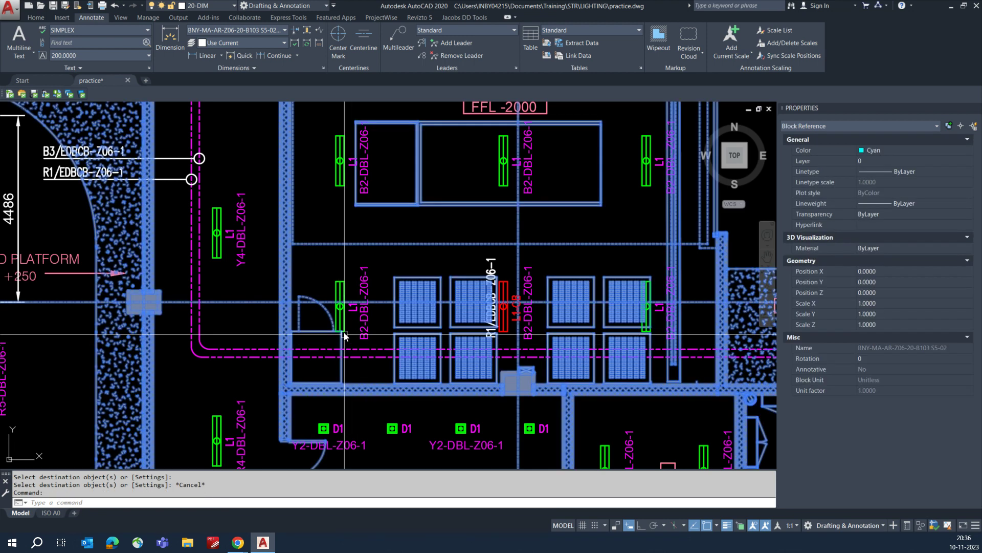
{"action": "key", "text": "Escape"}
{"action": "key", "text": "Escape"}
{"action": "type", "text": "PL"}
{"action": "key", "text": "Return"}
{"action": "scroll", "coordinate": [340, 311], "scroll_direction": "up", "scroll_amount": 4}
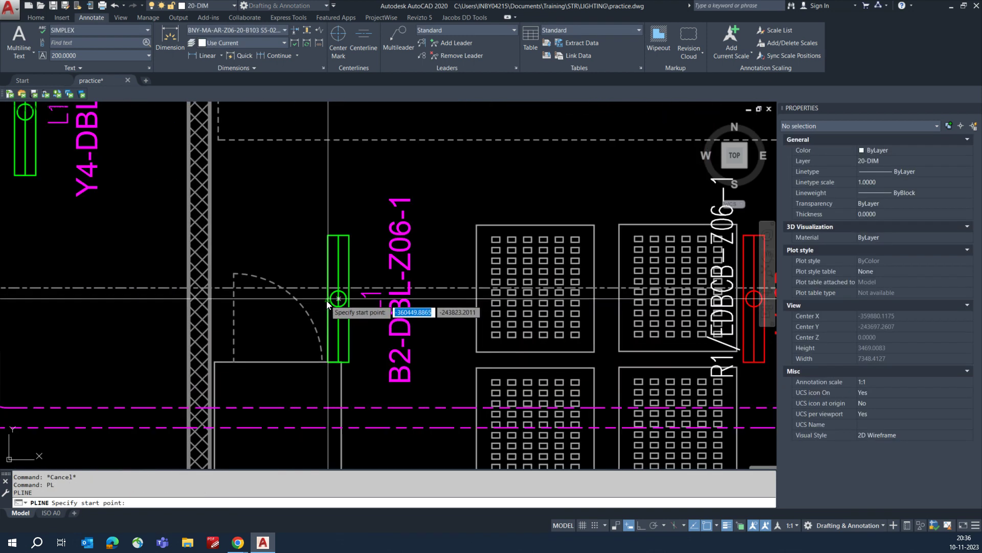
{"action": "left_click", "coordinate": [340, 236]}
{"action": "left_click", "coordinate": [361, 197]}
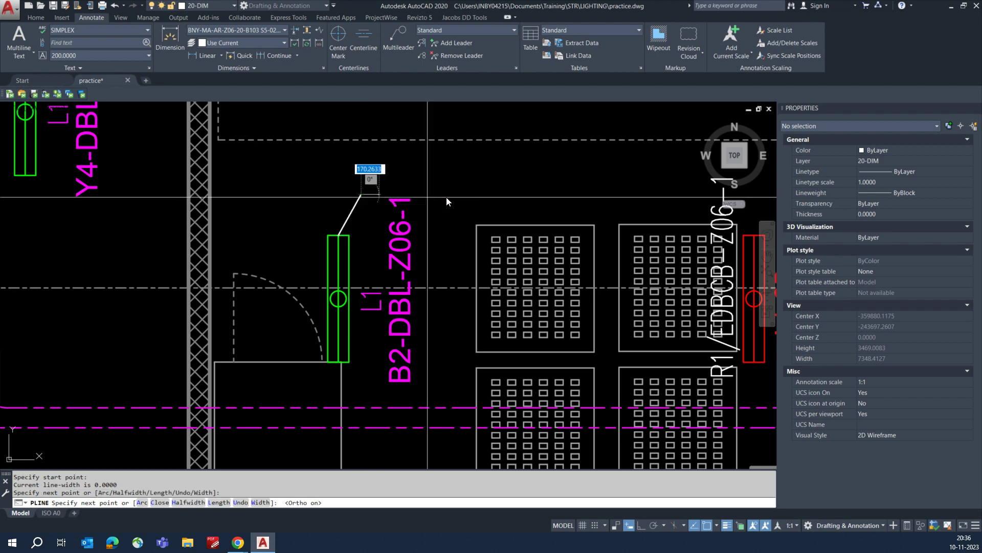
{"action": "scroll", "coordinate": [446, 198], "scroll_direction": "down", "scroll_amount": 2}
{"action": "key", "text": "F8"}
{"action": "scroll", "coordinate": [428, 206], "scroll_direction": "up", "scroll_amount": 4}
{"action": "left_click", "coordinate": [430, 205]}
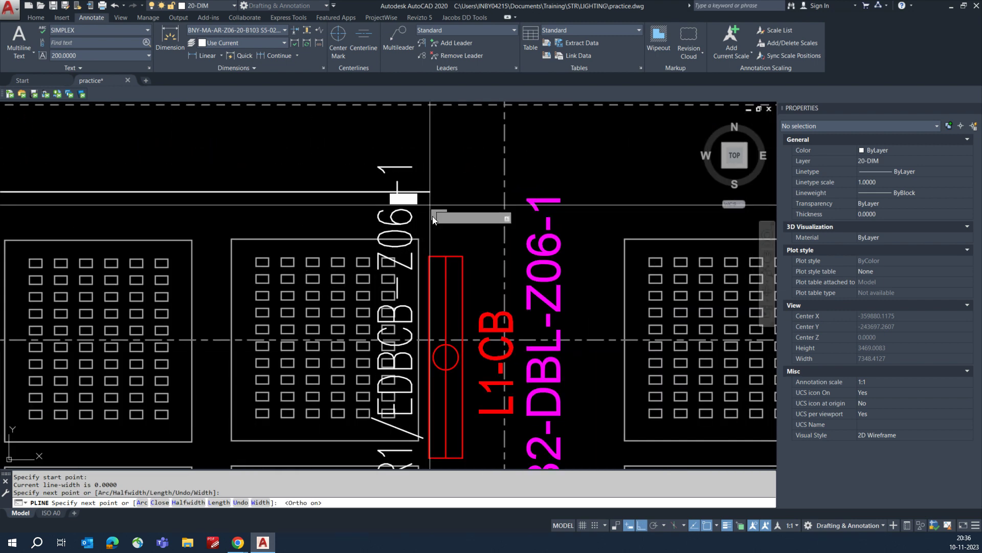
{"action": "left_click", "coordinate": [446, 257]}
{"action": "key", "text": "Escape"}
- Fillet both corners of the new compactor room wire, beside the L1-CB light and the west L1 light, with radius 250
{"action": "type", "text": "f"}
{"action": "key", "text": "Return"}
{"action": "left_click", "coordinate": [419, 193]}
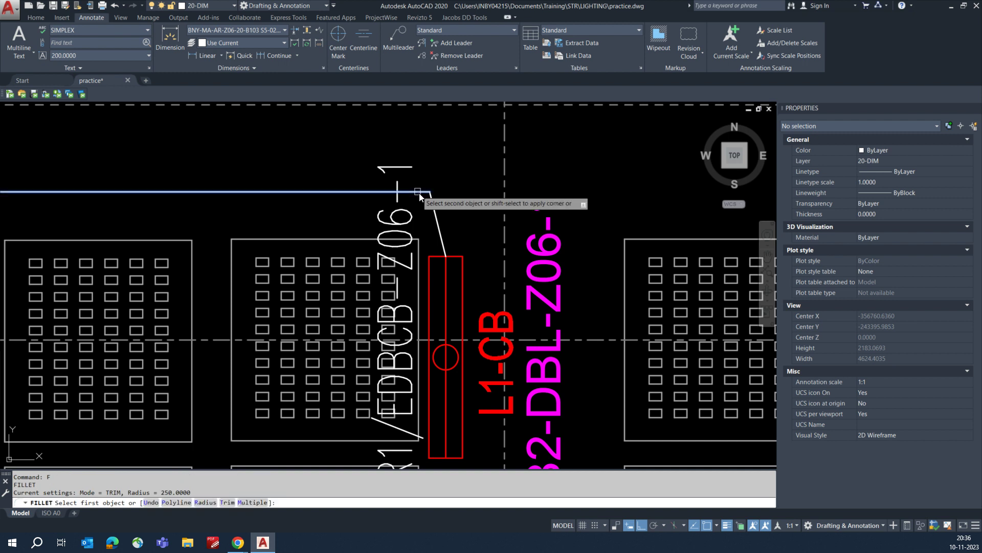
{"action": "left_click", "coordinate": [435, 211]}
{"action": "scroll", "coordinate": [431, 225], "scroll_direction": "down", "scroll_amount": 2}
{"action": "key", "text": "Return"}
{"action": "left_click", "coordinate": [184, 227]}
{"action": "left_click", "coordinate": [245, 212]}
{"action": "key", "text": "Escape"}
- Match the new lower-row wire's properties to the magenta dashed circuit line
{"action": "type", "text": "mA"}
{"action": "key", "text": "Return"}
{"action": "left_click", "coordinate": [260, 211]}
{"action": "key", "text": "Escape"}
- Make the wire's layer 20-CIR-LTG the current layer
{"action": "left_click", "coordinate": [260, 213]}
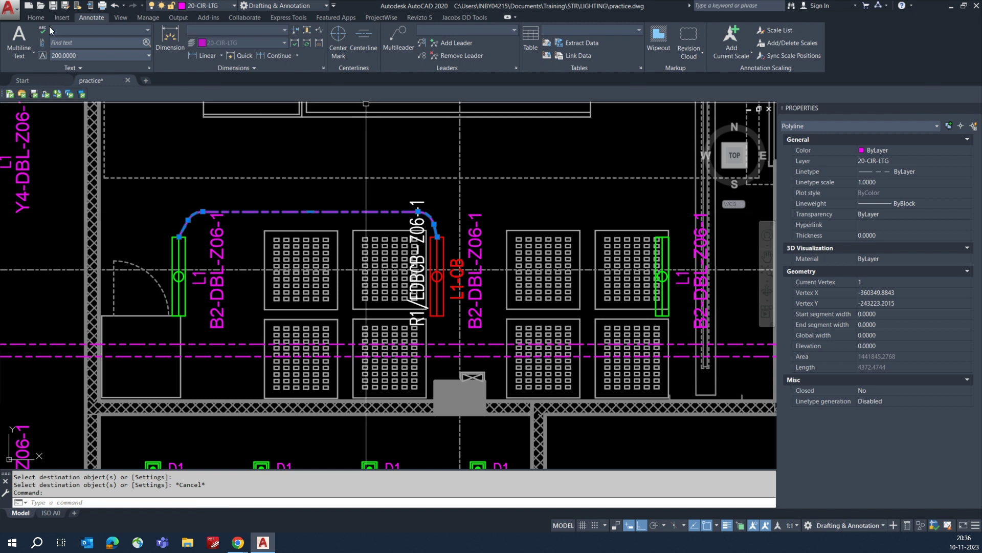
{"action": "left_click", "coordinate": [44, 19]}
{"action": "left_click", "coordinate": [446, 45]}
{"action": "key", "text": "Escape"}
{"action": "key", "text": "Escape"}
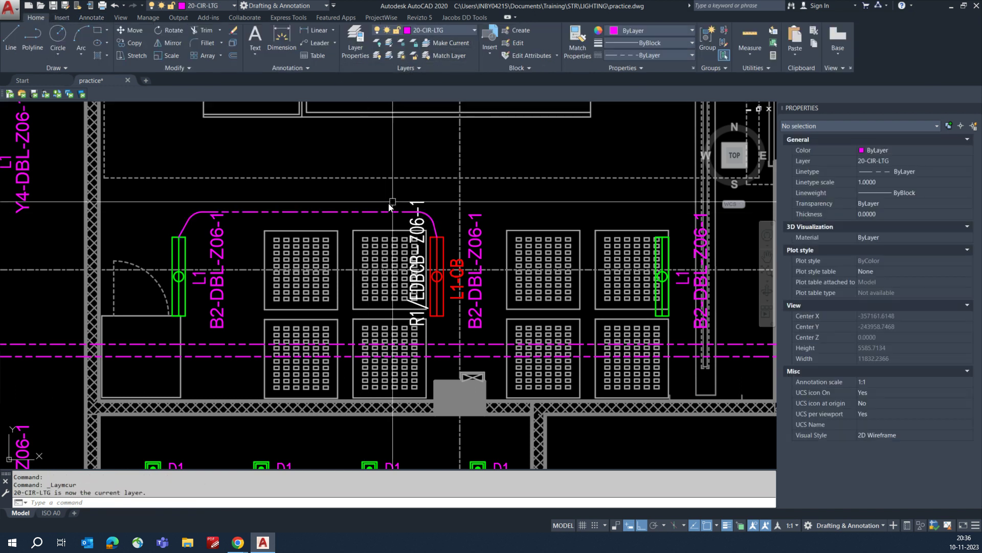
- Mirror the lower-row wire about a vertical line through the L1-CB light towards the east L1 light, keeping the original
{"action": "type", "text": "mi"}
{"action": "key", "text": "Return"}
{"action": "left_click", "coordinate": [355, 210]}
{"action": "key", "text": "Return"}
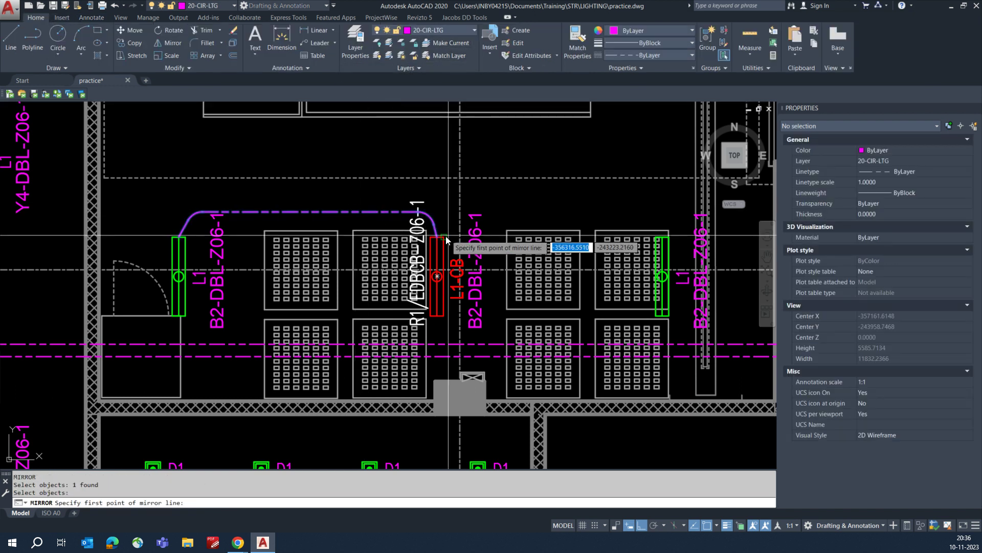
{"action": "scroll", "coordinate": [438, 237], "scroll_direction": "up", "scroll_amount": 2}
{"action": "left_click", "coordinate": [438, 237]}
{"action": "left_click", "coordinate": [440, 219]}
{"action": "key", "text": "Return"}
{"action": "scroll", "coordinate": [440, 220], "scroll_direction": "down", "scroll_amount": 3}
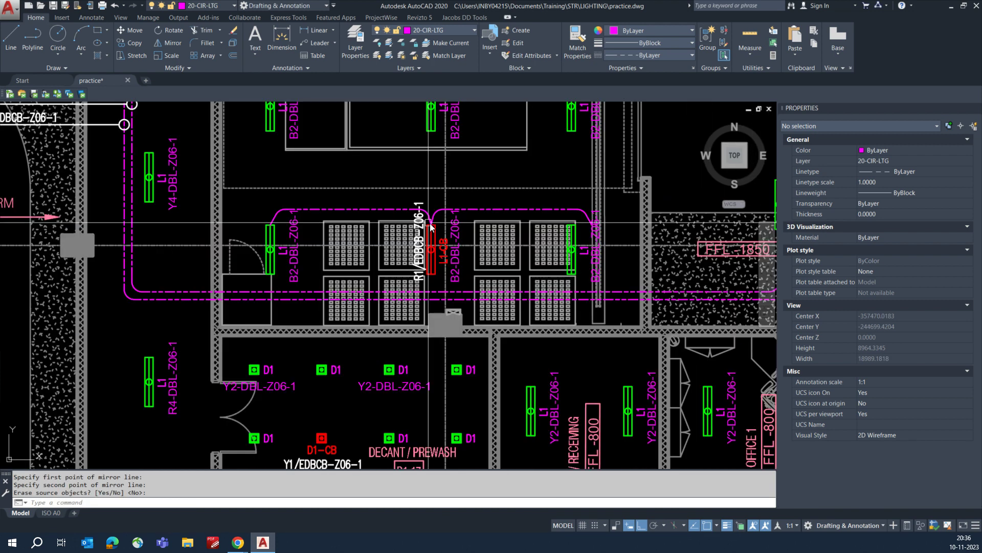
- Bring the mirrored wire's east end to the top of the lower east L1 light with a polyline segment and fillet the corner
{"action": "scroll", "coordinate": [598, 256], "scroll_direction": "up", "scroll_amount": 4}
{"action": "key", "text": "Escape"}
{"action": "middle_click_drag", "start_coordinate": [544, 266], "coordinate": [490, 248]}
{"action": "type", "text": "pl"}
{"action": "key", "text": "Return"}
{"action": "left_click", "coordinate": [465, 247]}
{"action": "left_click", "coordinate": [437, 210]}
{"action": "key", "text": "Escape"}
{"action": "type", "text": "f"}
{"action": "key", "text": "Return"}
{"action": "left_click", "coordinate": [442, 217]}
{"action": "scroll", "coordinate": [441, 218], "scroll_direction": "down", "scroll_amount": 4}
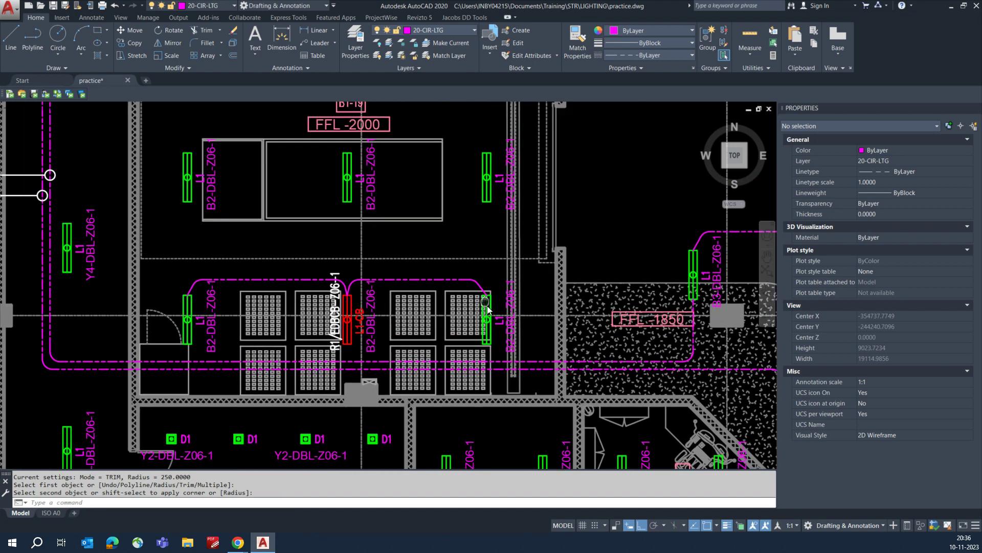
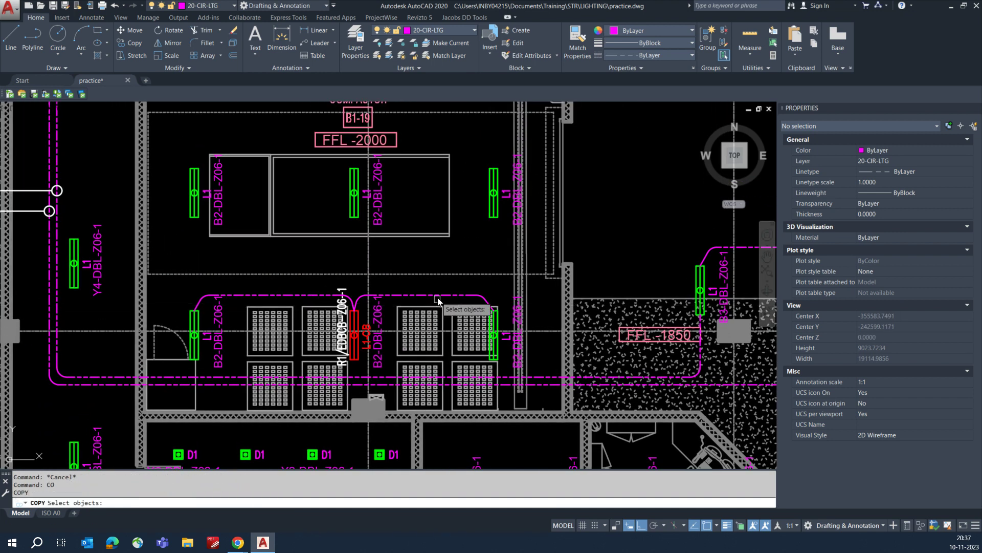
- Copy both lower-row wires from the top of the west L1 light to the compactor room's middle and upper rows of L1 lights
{"action": "left_click", "coordinate": [281, 294]}
{"action": "key", "text": "Return"}
{"action": "scroll", "coordinate": [194, 315], "scroll_direction": "up", "scroll_amount": 2}
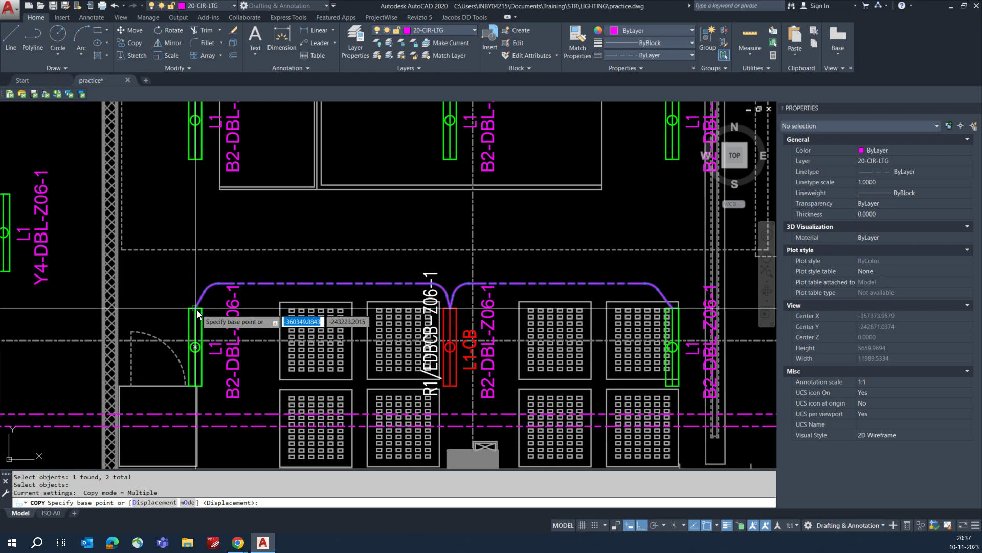
{"action": "left_click", "coordinate": [196, 308]}
{"action": "middle_click_drag", "start_coordinate": [217, 201], "coordinate": [205, 373]}
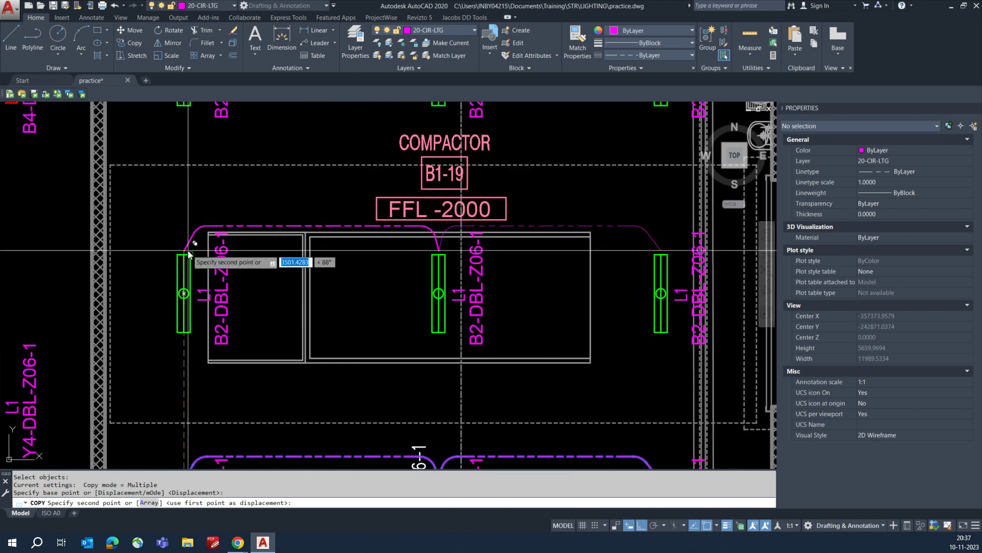
{"action": "left_click", "coordinate": [186, 256]}
{"action": "middle_click_drag", "start_coordinate": [275, 283], "coordinate": [281, 389]}
{"action": "middle_click_drag", "start_coordinate": [254, 260], "coordinate": [267, 366]}
{"action": "scroll", "coordinate": [211, 250], "scroll_direction": "up", "scroll_amount": 2}
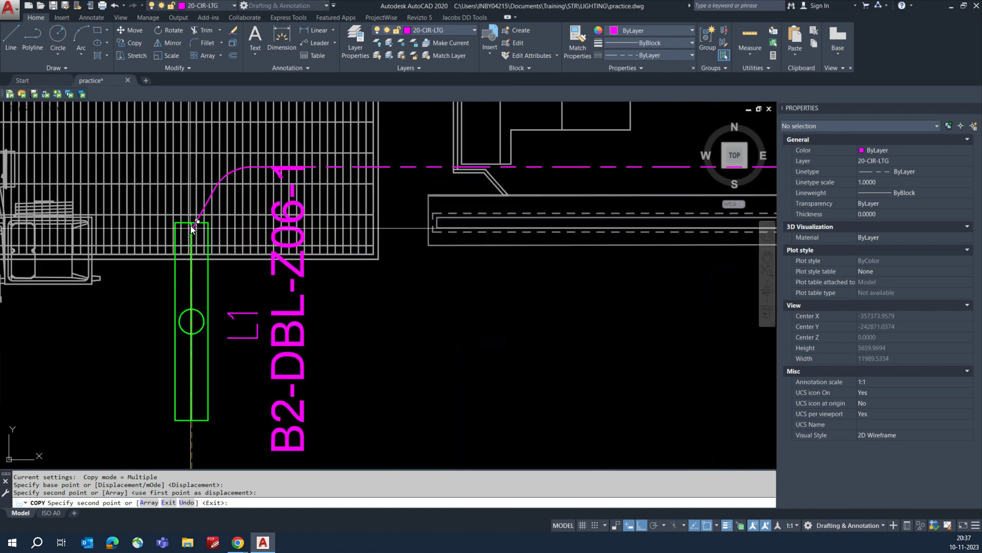
{"action": "key", "text": "Escape"}
{"action": "scroll", "coordinate": [190, 228], "scroll_direction": "down", "scroll_amount": 3}
{"action": "scroll", "coordinate": [387, 193], "scroll_direction": "down", "scroll_amount": 2}
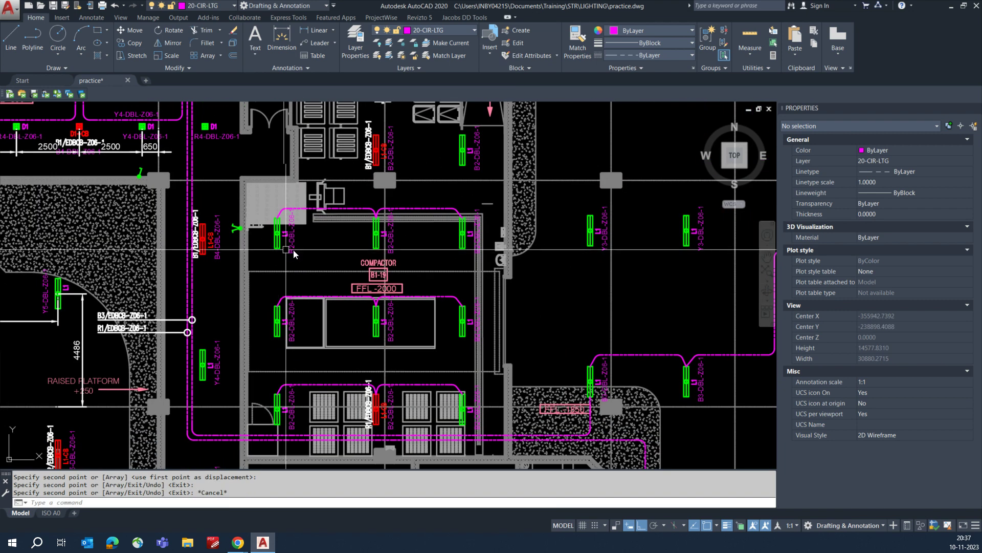
- Draw a polyline from the compactor room's upper east L1 light to the L1 light above it and across to the B1/EDBCB-Z06-1 L1-CB light
{"action": "scroll", "coordinate": [413, 281], "scroll_direction": "up", "scroll_amount": 5}
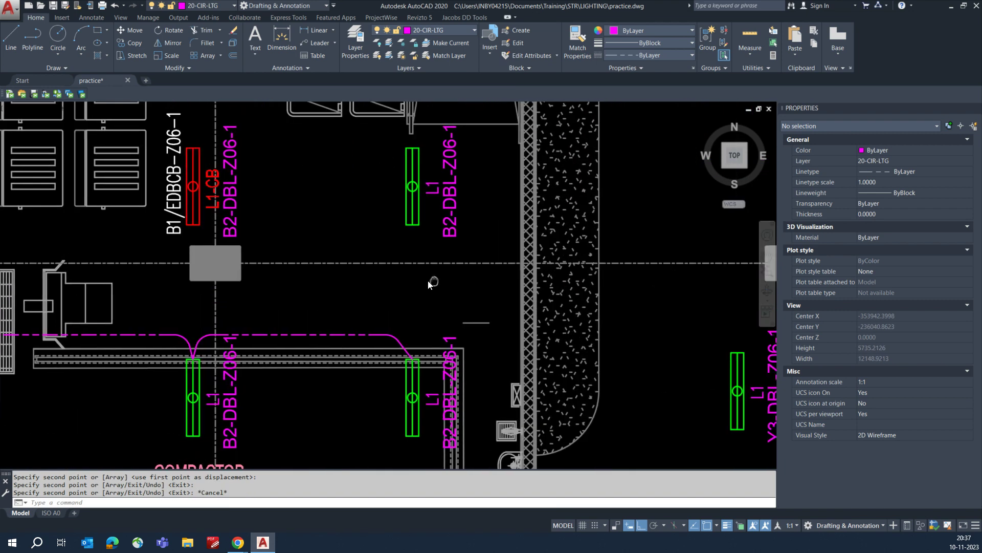
{"action": "type", "text": "PL"}
{"action": "key", "text": "Return"}
{"action": "scroll", "coordinate": [388, 353], "scroll_direction": "up", "scroll_amount": 2}
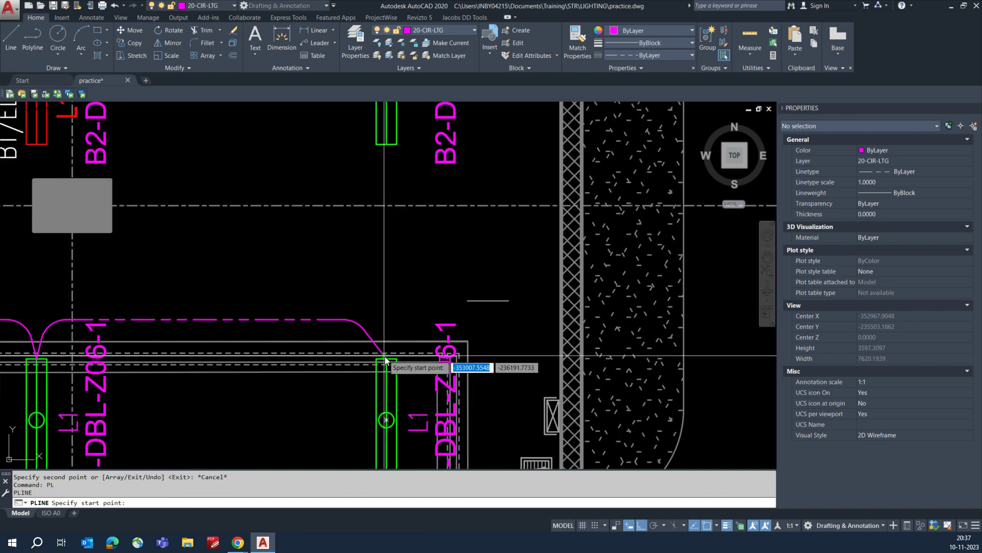
{"action": "left_click", "coordinate": [386, 357]}
{"action": "middle_click_drag", "start_coordinate": [403, 329], "coordinate": [395, 360]}
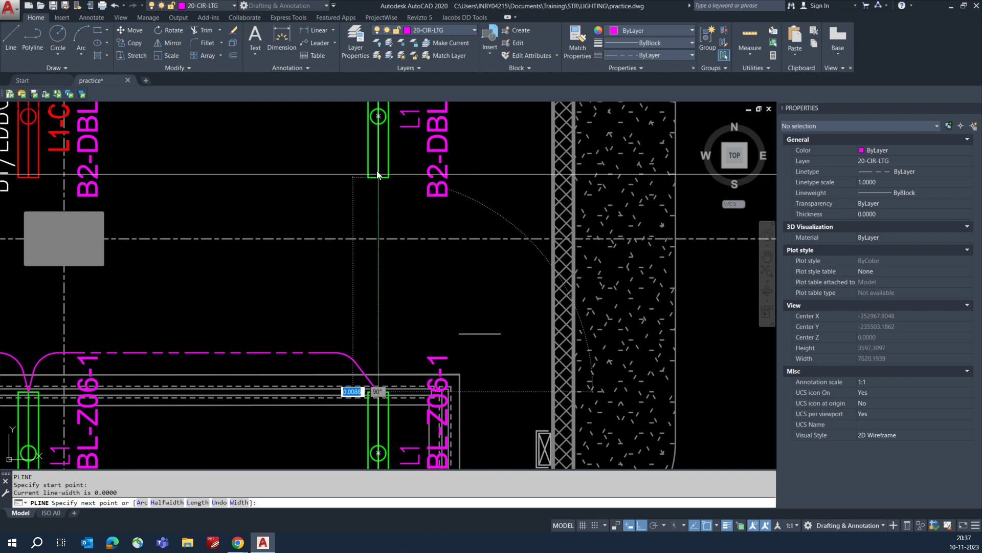
{"action": "scroll", "coordinate": [377, 174], "scroll_direction": "up", "scroll_amount": 2}
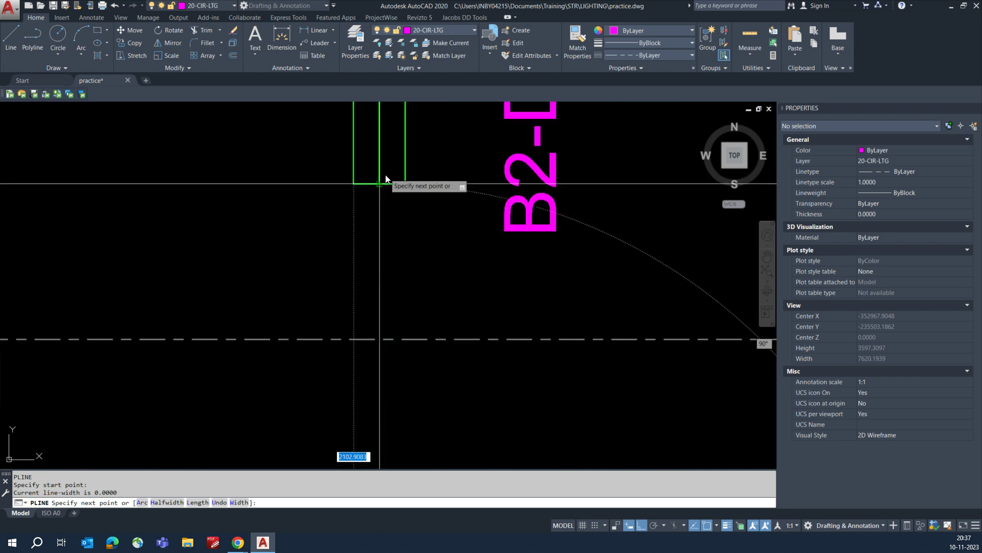
{"action": "left_click", "coordinate": [381, 182]}
{"action": "key", "text": "F8"}
{"action": "key", "text": "F8"}
{"action": "scroll", "coordinate": [307, 233], "scroll_direction": "down", "scroll_amount": 3}
{"action": "scroll", "coordinate": [431, 232], "scroll_direction": "down", "scroll_amount": 5}
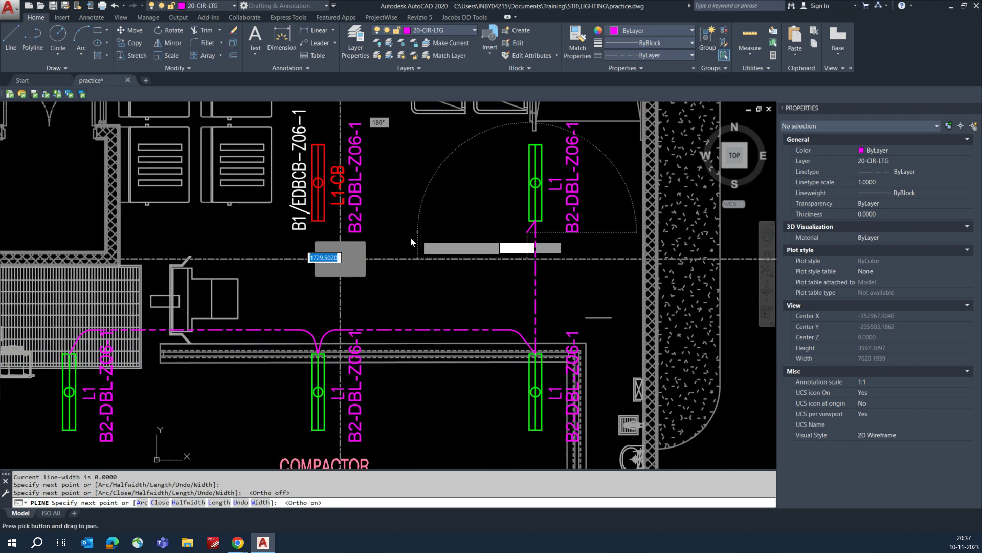
{"action": "scroll", "coordinate": [330, 232], "scroll_direction": "up", "scroll_amount": 7}
{"action": "left_click", "coordinate": [299, 203]}
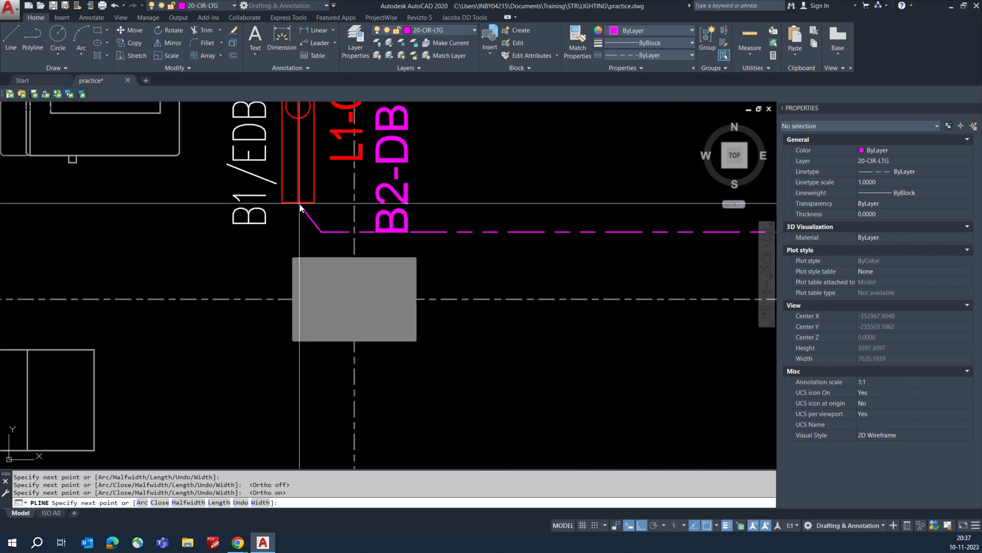
{"action": "key", "text": "Escape"}
- Fillet the connecting wire's corners below the L1-CB light and the east L1 light with radius 250
{"action": "type", "text": "f"}
{"action": "key", "text": "Return"}
{"action": "left_click", "coordinate": [316, 221]}
{"action": "left_click", "coordinate": [336, 232]}
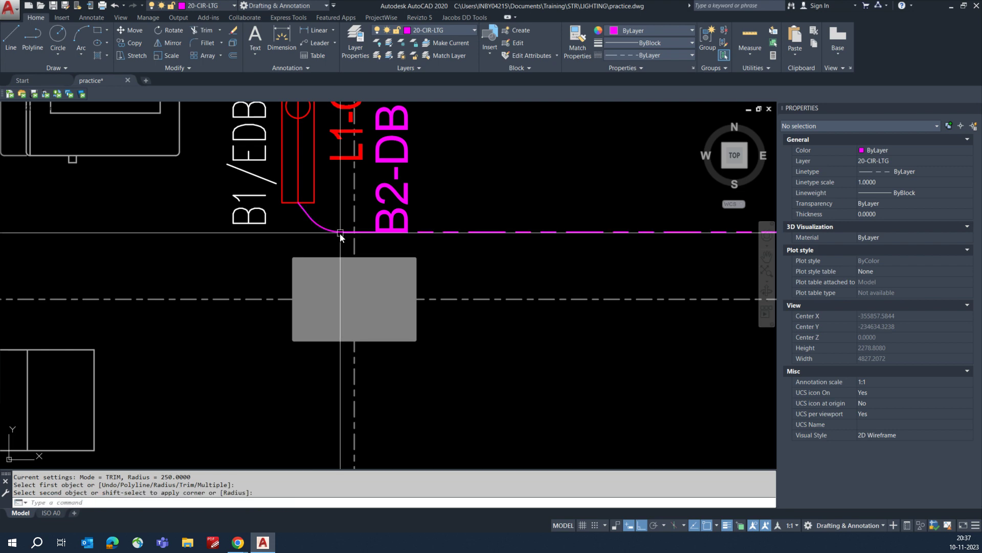
{"action": "scroll", "coordinate": [336, 234], "scroll_direction": "down", "scroll_amount": 4}
{"action": "key", "text": "Return"}
{"action": "left_click", "coordinate": [526, 235]}
{"action": "left_click", "coordinate": [533, 231]}
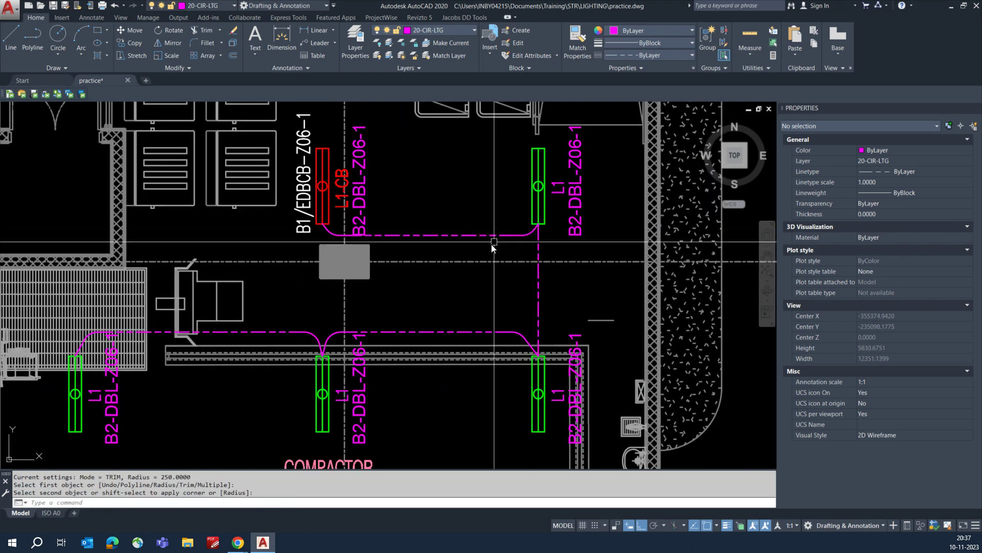
- Copy the connecting wire from the top of the L1-CB light to the two rows of L1 lights above it in the waste bin store
{"action": "scroll", "coordinate": [482, 249], "scroll_direction": "down", "scroll_amount": 3}
{"action": "scroll", "coordinate": [489, 187], "scroll_direction": "up", "scroll_amount": 2}
{"action": "middle_click_drag", "start_coordinate": [489, 188], "coordinate": [476, 228]}
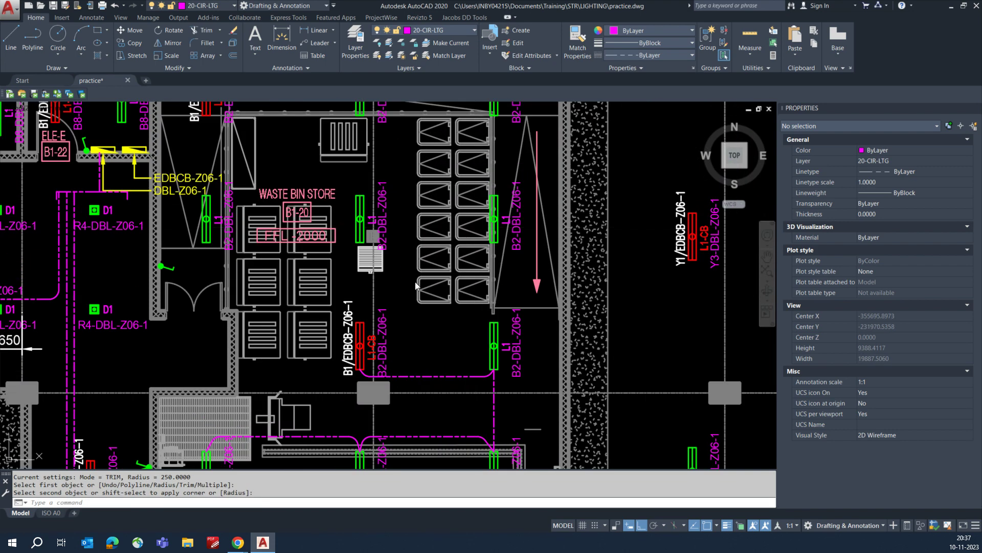
{"action": "middle_click_drag", "start_coordinate": [415, 282], "coordinate": [417, 258]}
{"action": "key", "text": "Escape"}
{"action": "key", "text": "Escape"}
{"action": "key", "text": "Escape"}
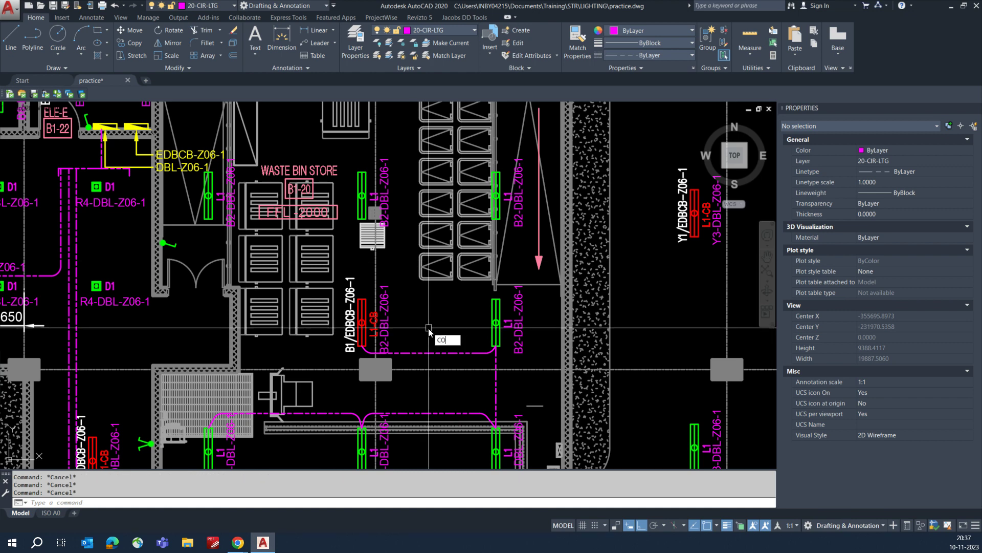
{"action": "left_click", "coordinate": [422, 350]}
{"action": "key", "text": "Return"}
{"action": "scroll", "coordinate": [363, 305], "scroll_direction": "up", "scroll_amount": 2}
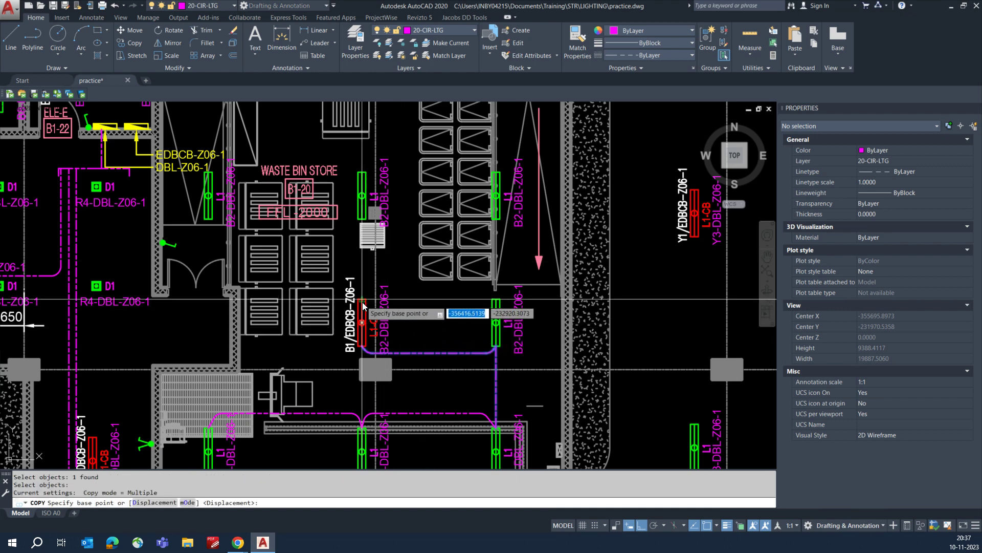
{"action": "scroll", "coordinate": [363, 305], "scroll_direction": "up", "scroll_amount": 2}
{"action": "left_click", "coordinate": [359, 298]}
{"action": "scroll", "coordinate": [356, 330], "scroll_direction": "down", "scroll_amount": 5}
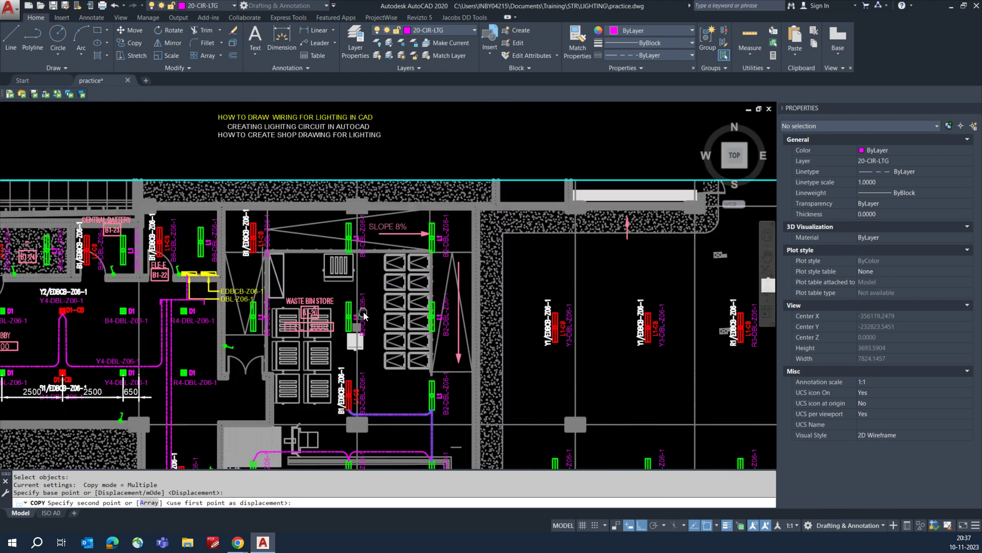
{"action": "scroll", "coordinate": [353, 297], "scroll_direction": "up", "scroll_amount": 4}
{"action": "left_click", "coordinate": [337, 311]}
{"action": "mouse_move", "coordinate": [366, 234]}
{"action": "middle_mouse_down"}
{"action": "mouse_move", "coordinate": [354, 350]}
{"action": "mouse_move", "coordinate": [378, 330]}
{"action": "middle_mouse_up"}
{"action": "key", "text": "Escape"}
{"action": "key", "text": "Escape"}
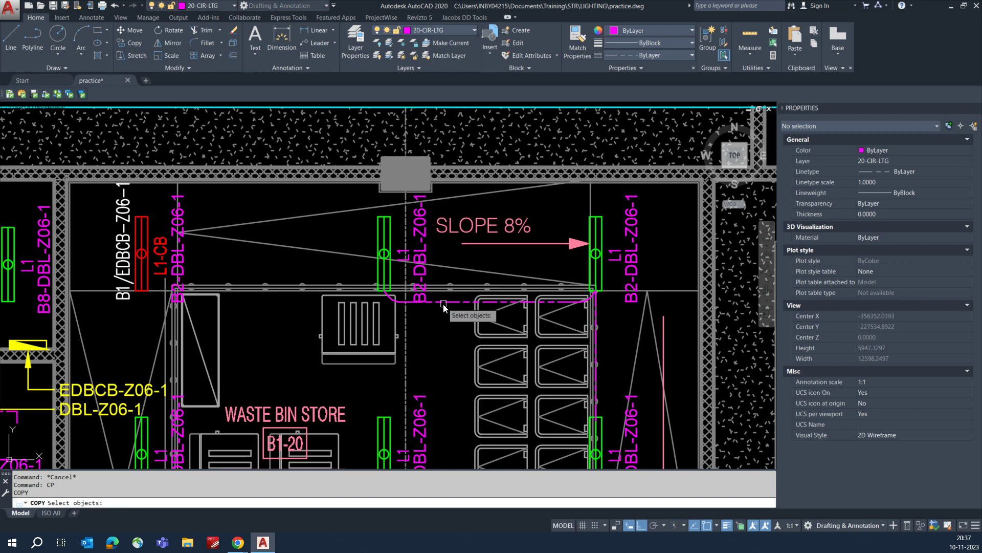
{"action": "left_click", "coordinate": [443, 303]}
{"action": "key", "text": "space"}
{"action": "scroll", "coordinate": [390, 297], "scroll_direction": "up", "scroll_amount": 4}
{"action": "left_click", "coordinate": [376, 282]}
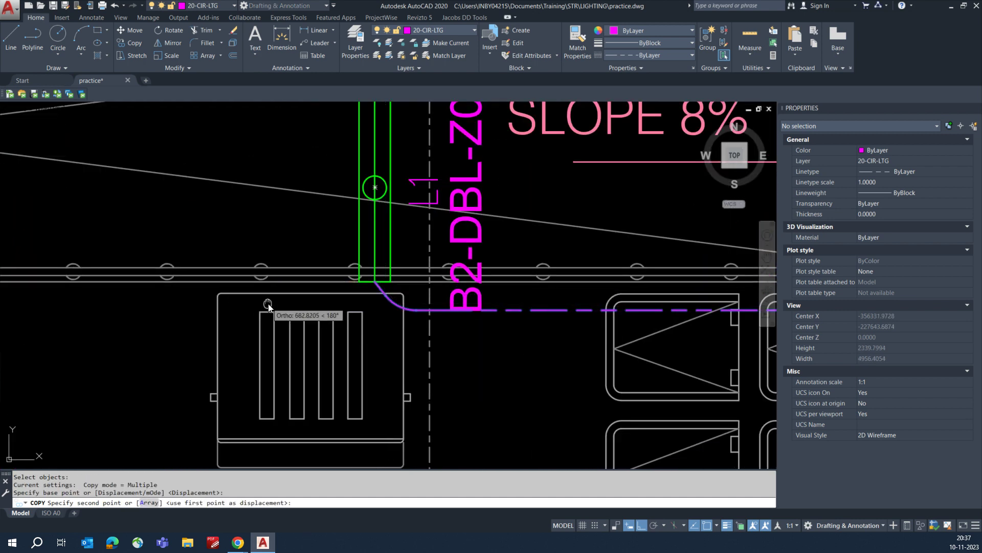
{"action": "middle_click_drag", "start_coordinate": [268, 303], "coordinate": [428, 303]}
{"action": "middle_click_drag", "start_coordinate": [57, 305], "coordinate": [393, 288]}
{"action": "scroll", "coordinate": [319, 301], "scroll_direction": "down", "scroll_amount": 1}
{"action": "key", "text": "Escape"}
{"action": "key", "text": "Escape"}
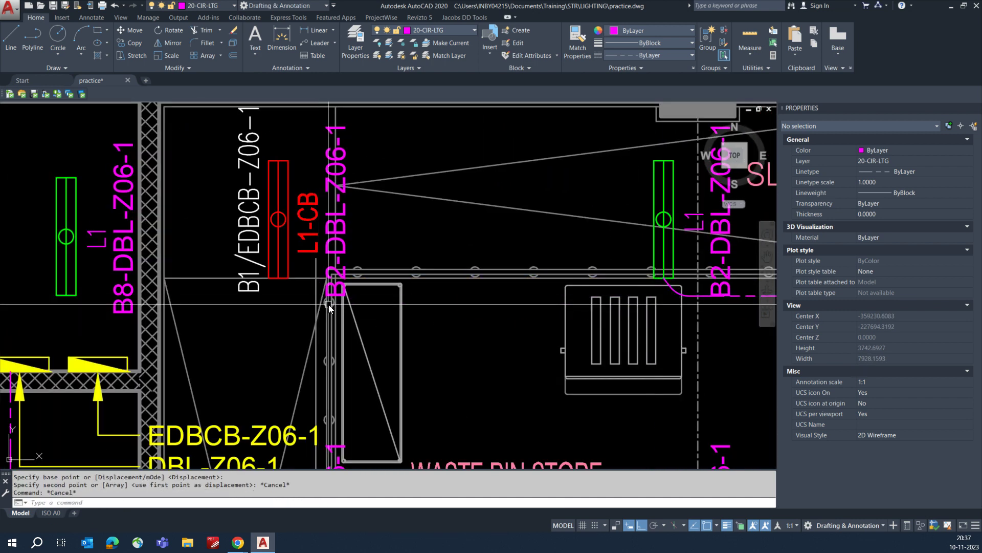
{"action": "scroll", "coordinate": [317, 309], "scroll_direction": "down", "scroll_amount": 2}
{"action": "middle_click_drag", "start_coordinate": [394, 345], "coordinate": [372, 306]}
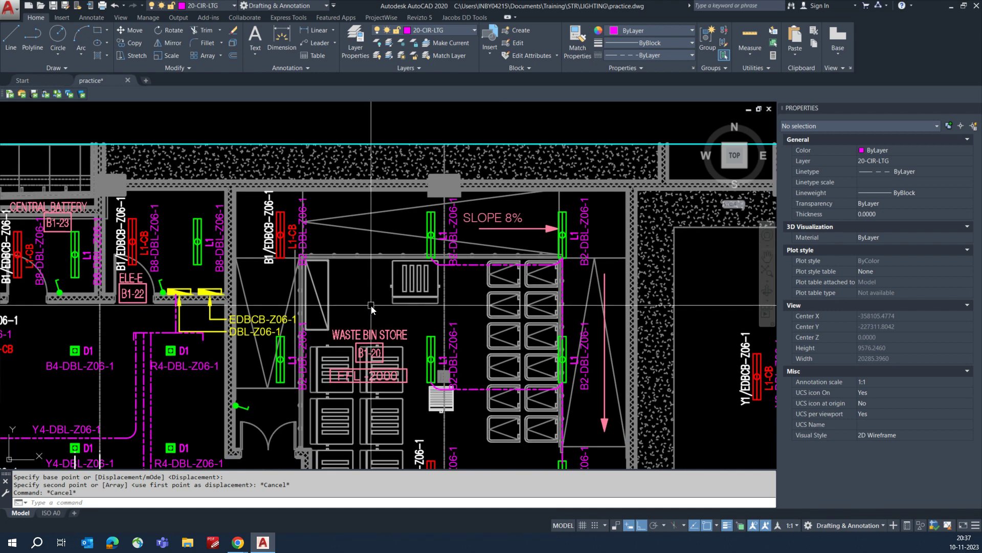
{"action": "left_click", "coordinate": [475, 264]}
{"action": "key", "text": "Escape"}
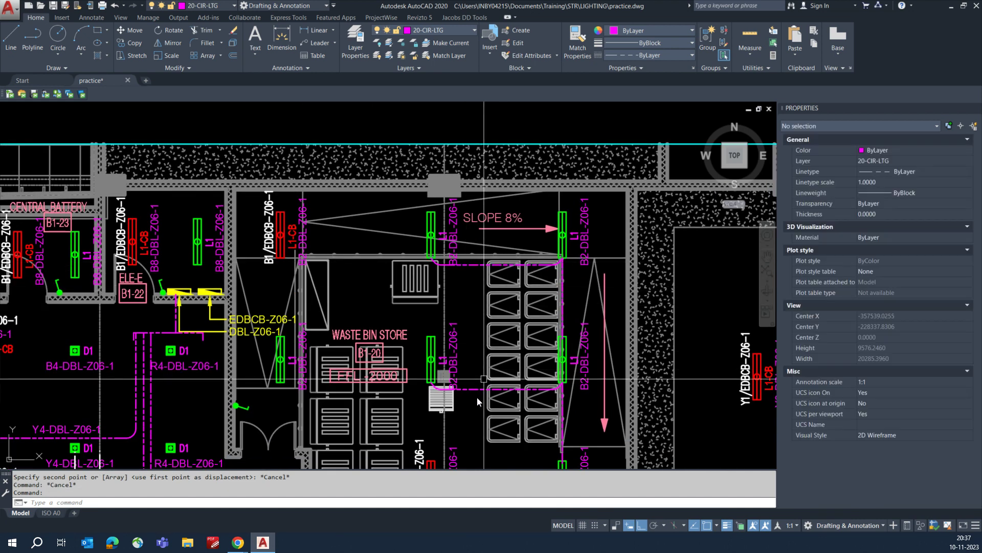
- Draw a polyline wire from the bottom of the waste bin store's top-row L1-CB light to the bottom of the middle L1 light
{"action": "scroll", "coordinate": [315, 263], "scroll_direction": "up", "scroll_amount": 4}
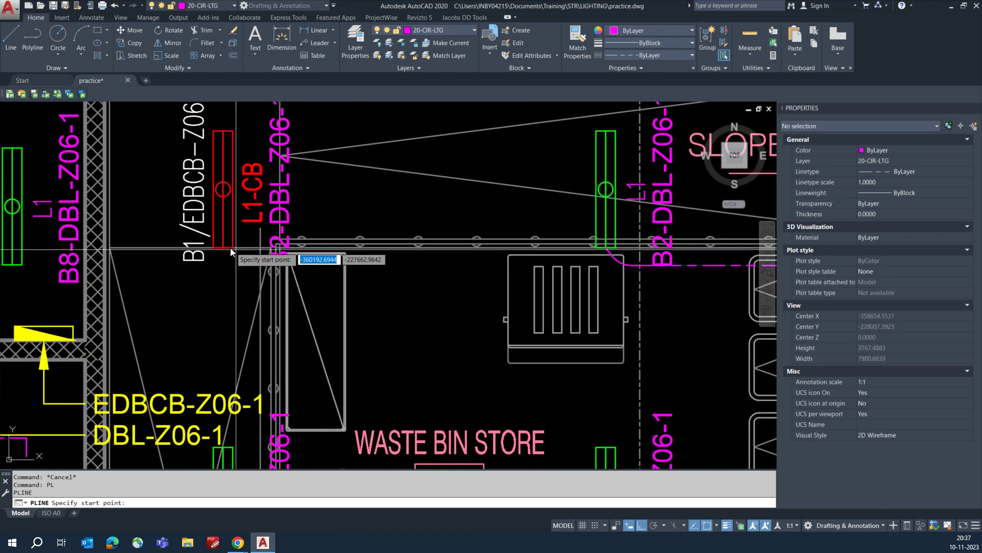
{"action": "left_click", "coordinate": [221, 246]}
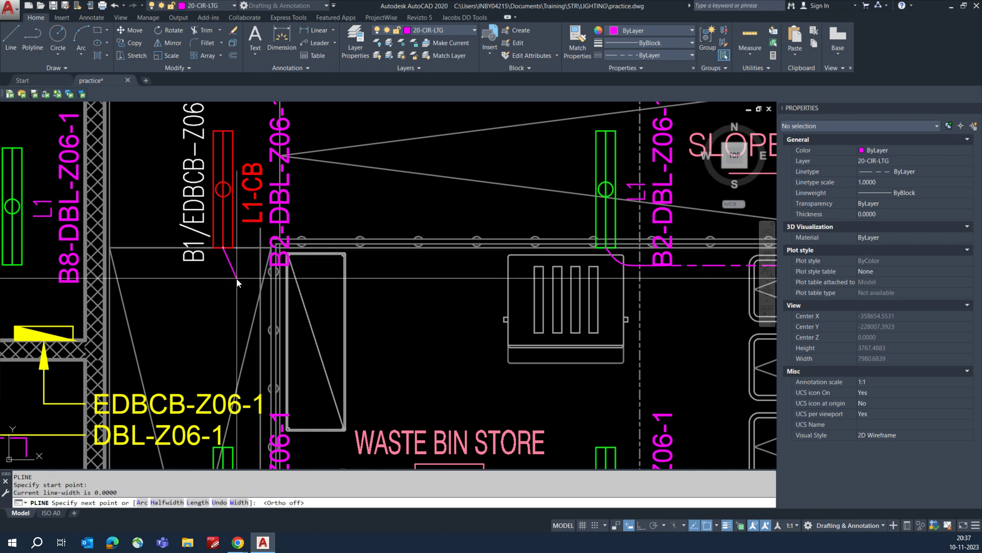
{"action": "key", "text": "F8"}
{"action": "key", "text": "F8"}
{"action": "scroll", "coordinate": [333, 304], "scroll_direction": "up", "scroll_amount": 3}
{"action": "scroll", "coordinate": [462, 291], "scroll_direction": "up", "scroll_amount": 2}
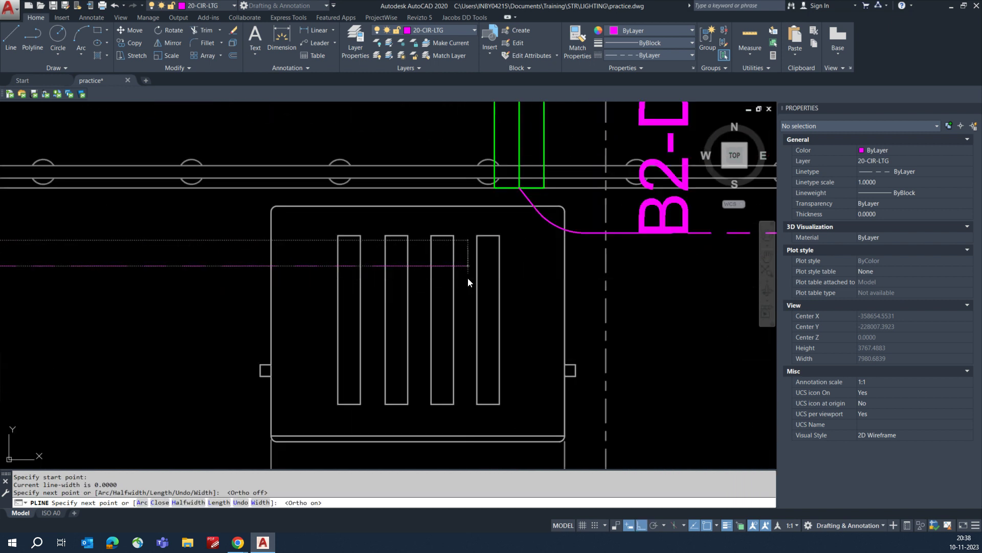
{"action": "left_click", "coordinate": [468, 278]}
{"action": "left_click", "coordinate": [521, 189]}
{"action": "key", "text": "Escape"}
- Fillet both corners of the top-row wire between the L1-CB light and the middle L1 light with radius 250
{"action": "type", "text": "f"}
{"action": "key", "text": "Return"}
{"action": "left_click", "coordinate": [455, 266]}
{"action": "scroll", "coordinate": [443, 269], "scroll_direction": "down", "scroll_amount": 4}
{"action": "key", "text": "Return"}
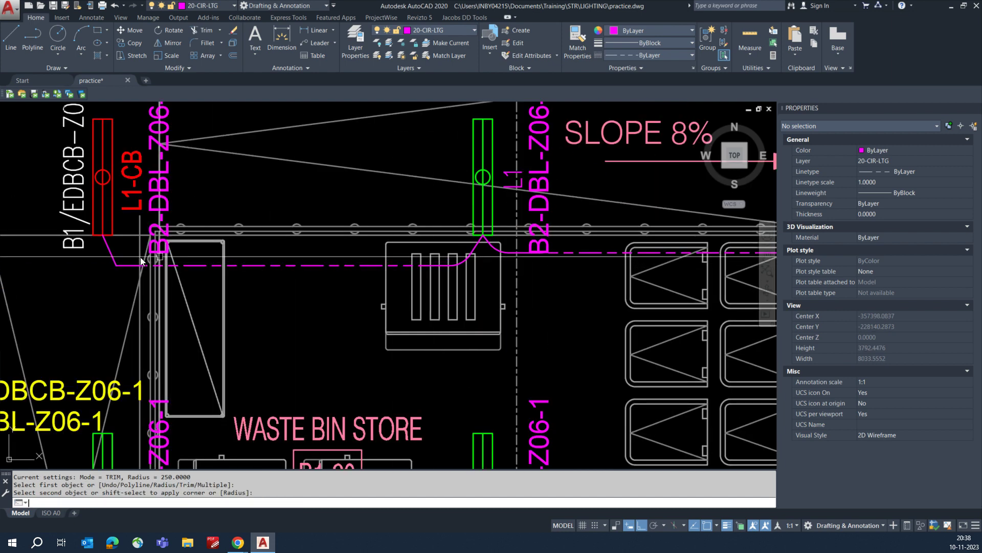
{"action": "left_click", "coordinate": [113, 258]}
{"action": "left_click", "coordinate": [132, 266]}
- Draw a home-run polyline from the DBL-Z06-1 panel up and across to the bottom of the waste bin store's top-row L1-CB light
{"action": "scroll", "coordinate": [136, 266], "scroll_direction": "down", "scroll_amount": 1}
{"action": "middle_click_drag", "start_coordinate": [136, 266], "coordinate": [370, 253]}
{"action": "middle_click_drag", "start_coordinate": [328, 284], "coordinate": [328, 257]}
{"action": "type", "text": "pl"}
{"action": "key", "text": "Return"}
{"action": "scroll", "coordinate": [213, 256], "scroll_direction": "up", "scroll_amount": 2}
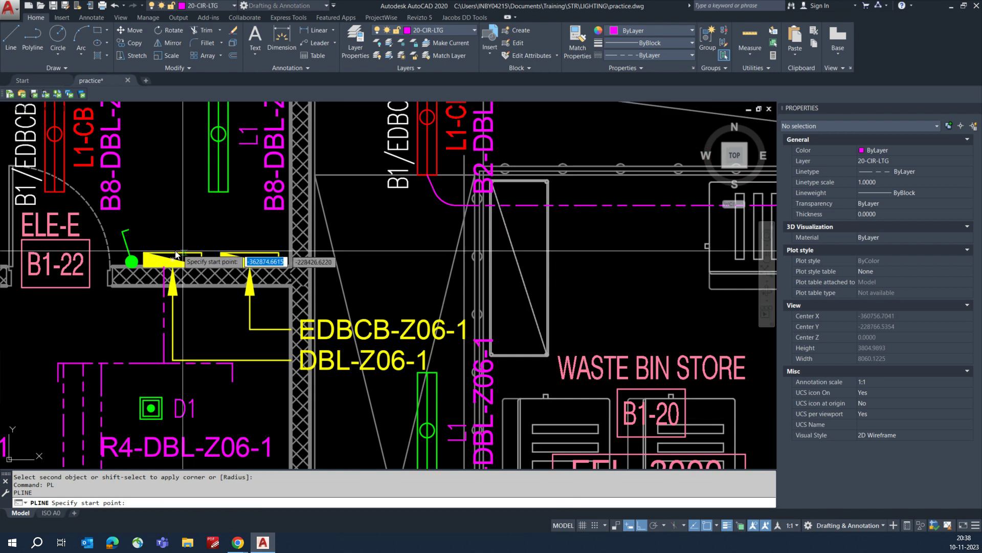
{"action": "left_click", "coordinate": [173, 257]}
{"action": "left_click", "coordinate": [181, 219]}
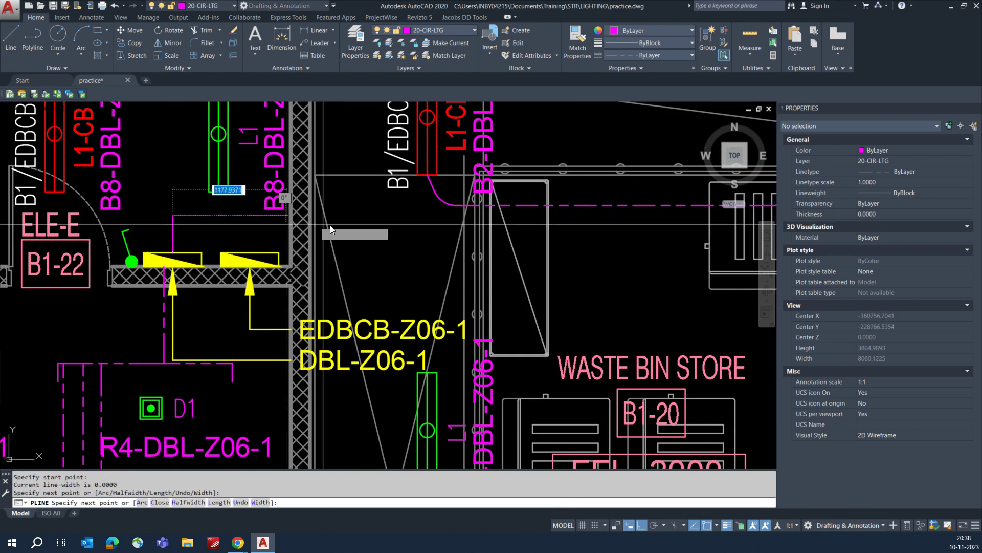
{"action": "left_click", "coordinate": [404, 215]}
{"action": "left_click", "coordinate": [427, 175]}
{"action": "key", "text": "Escape"}
- Fillet both corners of the home-run wire between the DBL-Z06-1 panel and the top-row L1-CB light with radius 250
{"action": "type", "text": "f"}
{"action": "key", "text": "Return"}
{"action": "left_click", "coordinate": [401, 215]}
{"action": "left_click", "coordinate": [419, 199]}
{"action": "left_click", "coordinate": [414, 198]}
{"action": "key", "text": "Return"}
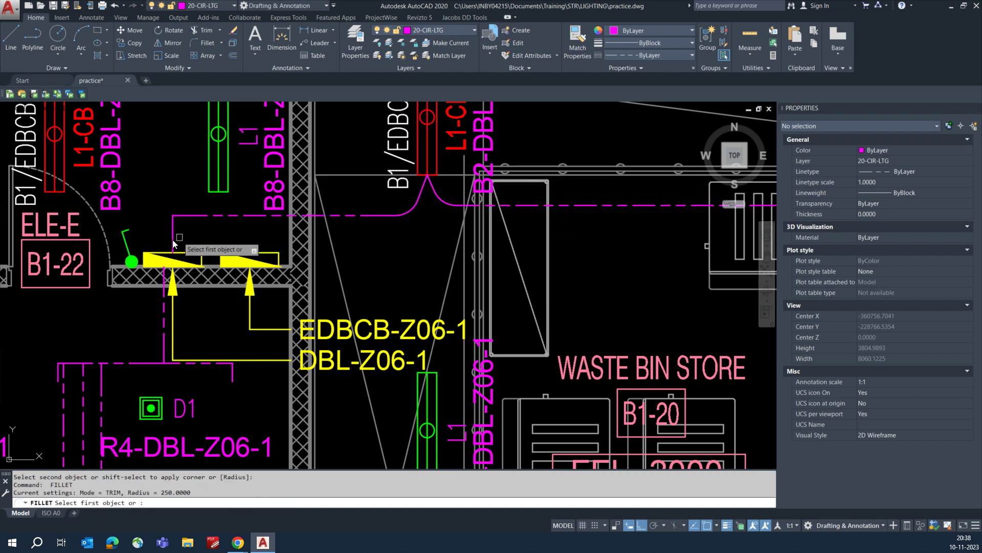
{"action": "left_click", "coordinate": [172, 239]}
{"action": "left_click", "coordinate": [193, 216]}
{"action": "scroll", "coordinate": [284, 235], "scroll_direction": "down", "scroll_amount": 1}
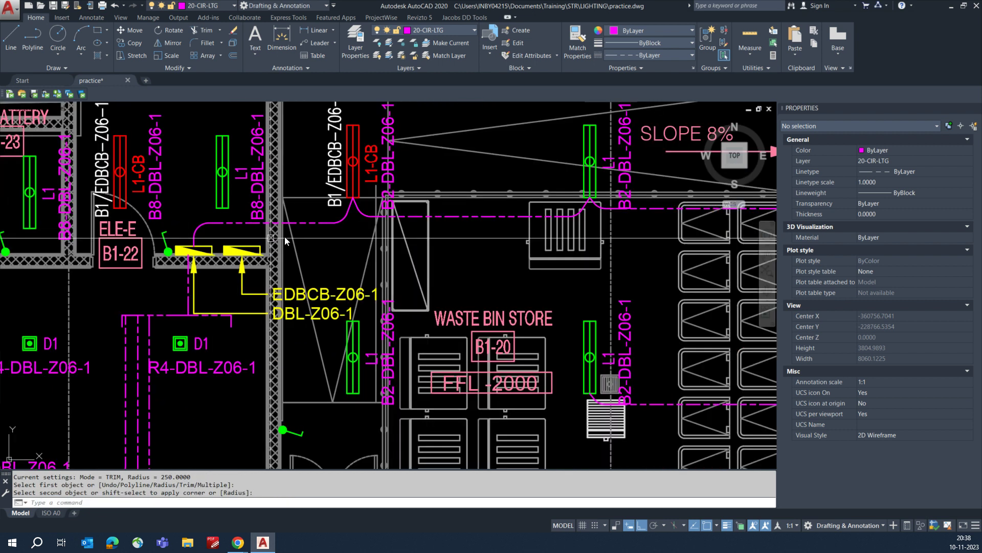
- Add a linear dimension from the leftmost L1 light in the compactor room's upper row to the adjacent wall
{"action": "scroll", "coordinate": [470, 224], "scroll_direction": "down", "scroll_amount": 4}
{"action": "scroll", "coordinate": [371, 211], "scroll_direction": "up", "scroll_amount": 1}
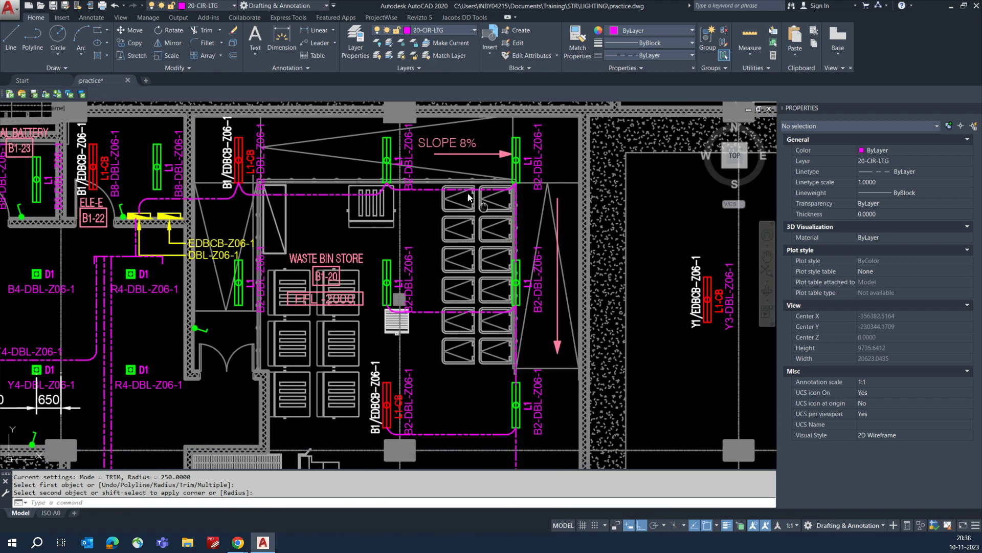
{"action": "scroll", "coordinate": [370, 211], "scroll_direction": "down", "scroll_amount": 1}
{"action": "scroll", "coordinate": [424, 297], "scroll_direction": "up", "scroll_amount": 1}
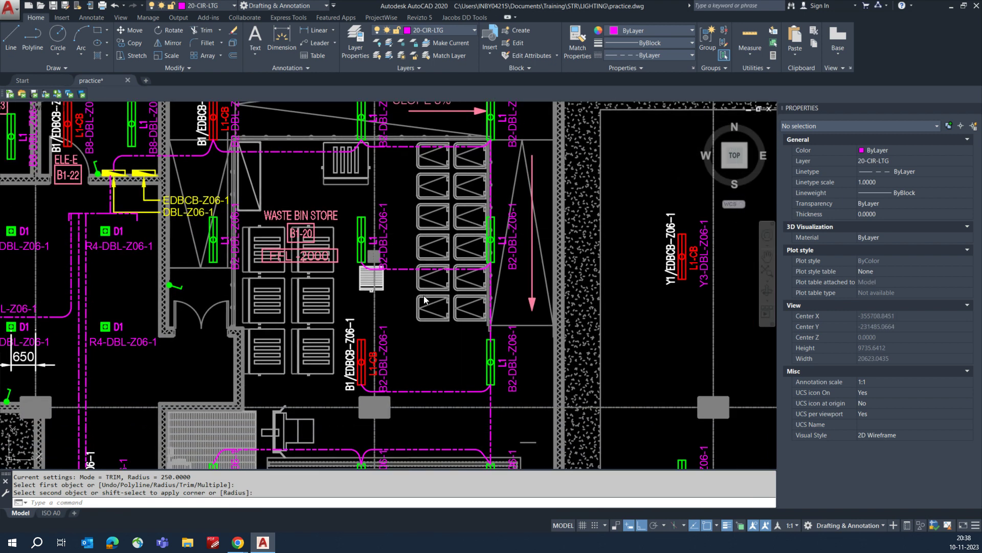
{"action": "scroll", "coordinate": [434, 262], "scroll_direction": "down", "scroll_amount": 2}
{"action": "key", "text": "Escape"}
{"action": "scroll", "coordinate": [347, 335], "scroll_direction": "up", "scroll_amount": 2}
{"action": "type", "text": "DLI"}
{"action": "key", "text": "Return"}
{"action": "scroll", "coordinate": [296, 333], "scroll_direction": "up", "scroll_amount": 4}
{"action": "left_click", "coordinate": [280, 319]}
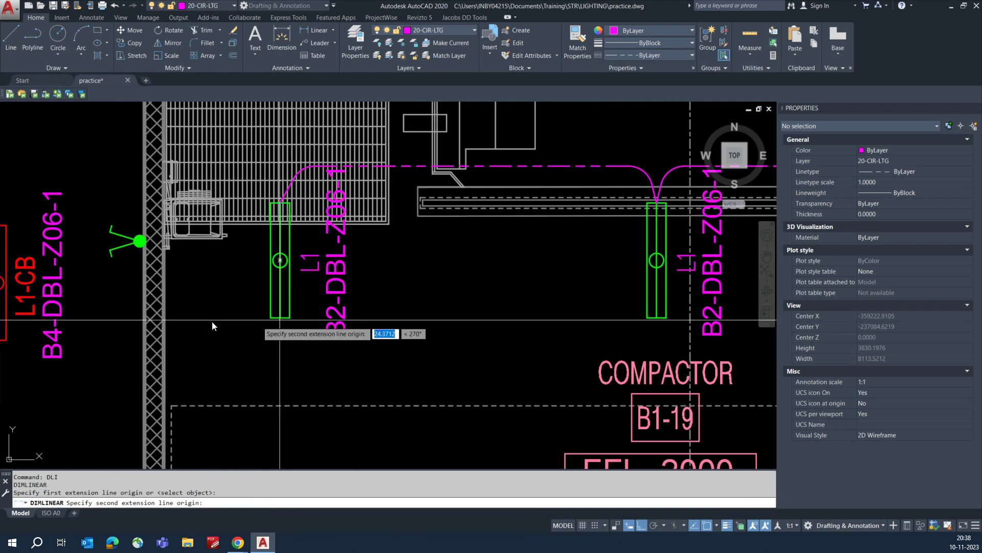
{"action": "left_click", "coordinate": [165, 321]}
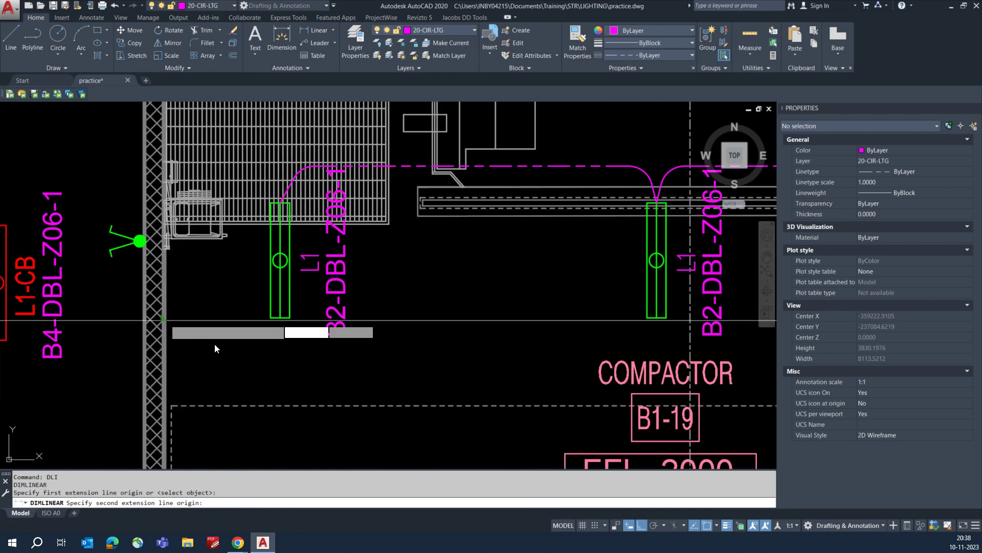
{"action": "left_click", "coordinate": [245, 364]}
- Erase the linear dimension placed below the compactor room's upper-left L1 light
{"action": "scroll", "coordinate": [297, 338], "scroll_direction": "down", "scroll_amount": 2}
{"action": "type", "text": "e"}
{"action": "key", "text": "Return"}
{"action": "left_click", "coordinate": [280, 347]}
{"action": "key", "text": "Return"}
- Draw a polyline wire from the switch on the compactor room's west wall down and across to the upper-left L1 light
{"action": "scroll", "coordinate": [271, 353], "scroll_direction": "down", "scroll_amount": 2}
{"action": "scroll", "coordinate": [478, 283], "scroll_direction": "down", "scroll_amount": 2}
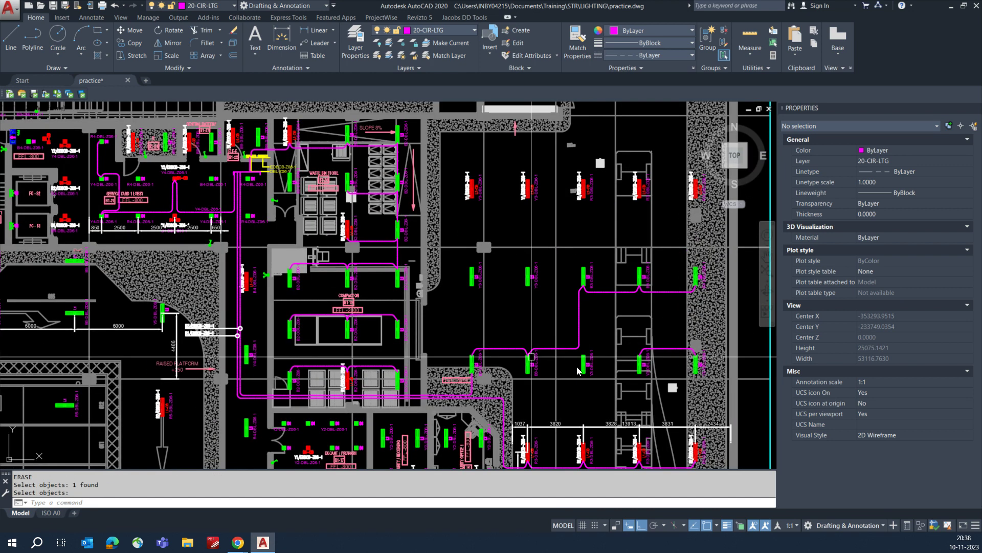
{"action": "scroll", "coordinate": [261, 269], "scroll_direction": "up", "scroll_amount": 2}
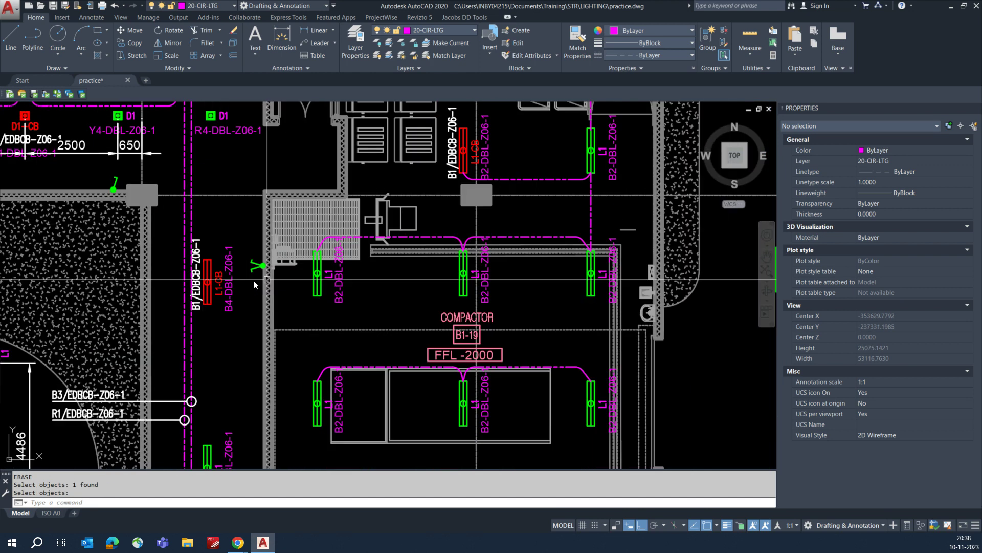
{"action": "scroll", "coordinate": [257, 314], "scroll_direction": "up", "scroll_amount": 2}
{"action": "middle_click_drag", "start_coordinate": [257, 315], "coordinate": [257, 316]}
{"action": "scroll", "coordinate": [276, 310], "scroll_direction": "up", "scroll_amount": 4}
{"action": "type", "text": "PL"}
{"action": "key", "text": "Return"}
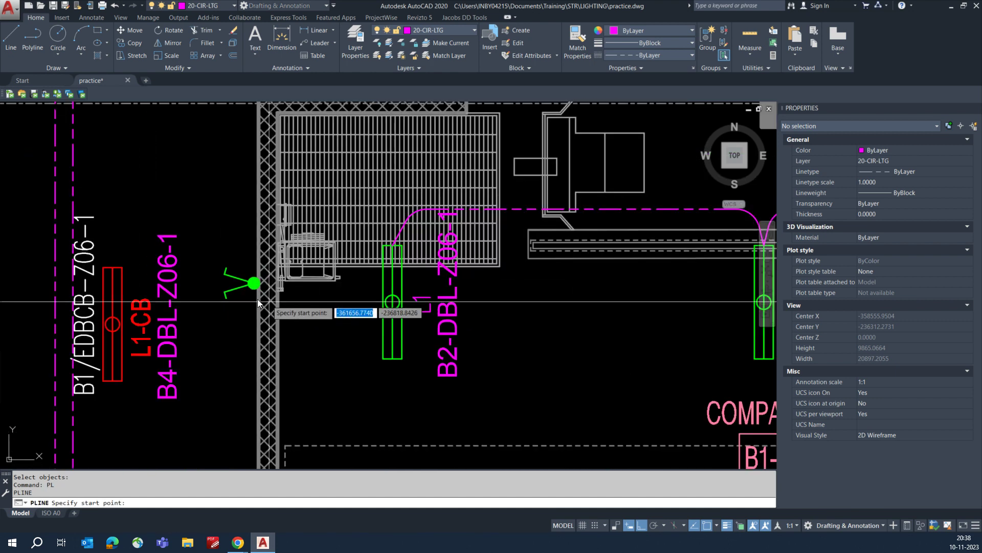
{"action": "left_click", "coordinate": [254, 286]}
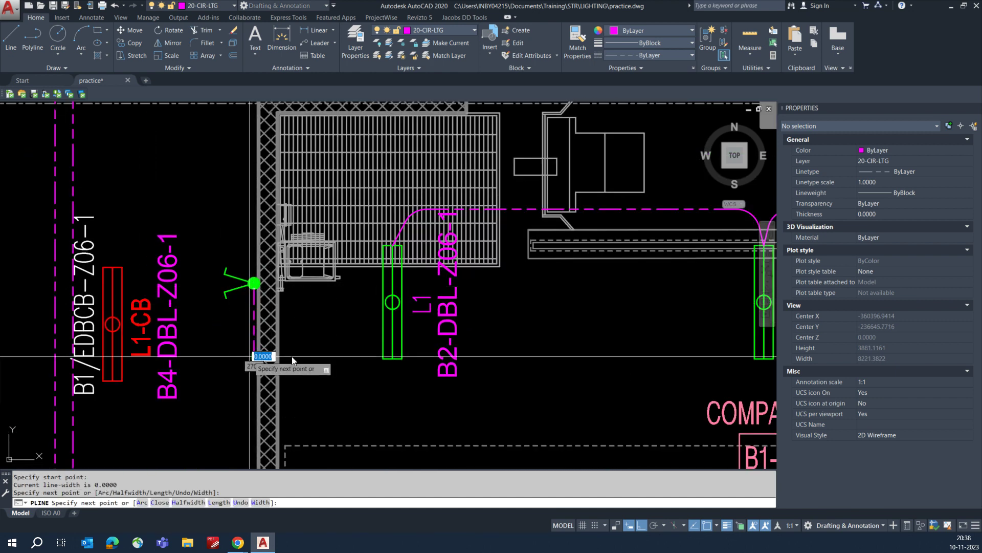
{"action": "left_click", "coordinate": [362, 356]}
{"action": "left_click", "coordinate": [385, 304]}
{"action": "key", "text": "Escape"}
- Fillet both corners of the compactor room's switch wire with radius 250
{"action": "type", "text": "F"}
{"action": "key", "text": "Return"}
{"action": "left_click", "coordinate": [347, 357]}
{"action": "left_click", "coordinate": [367, 340]}
{"action": "key", "text": "Return"}
{"action": "left_click", "coordinate": [254, 346]}
{"action": "left_click", "coordinate": [317, 357]}
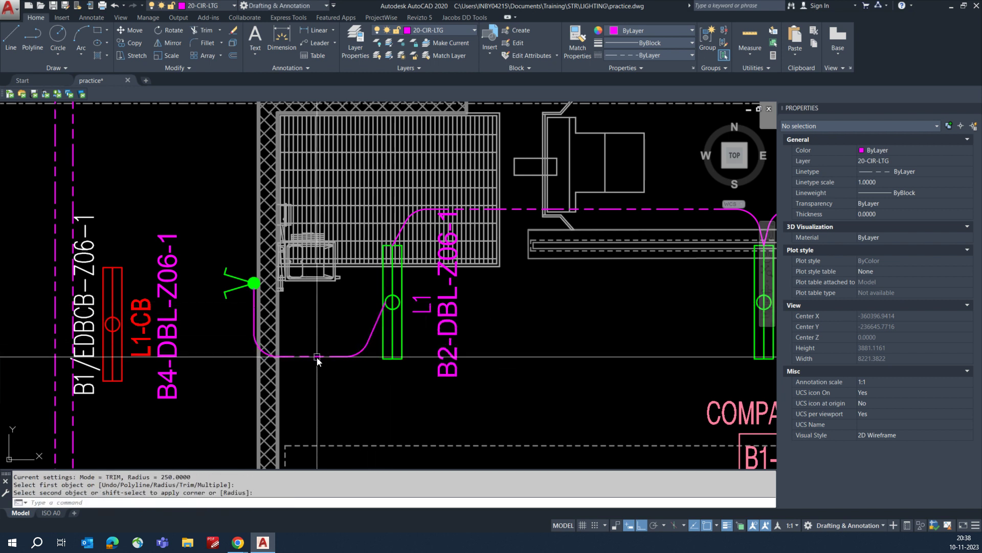
- Change the colour of the compactor room's switch wire to blue
{"action": "left_click", "coordinate": [643, 29]}
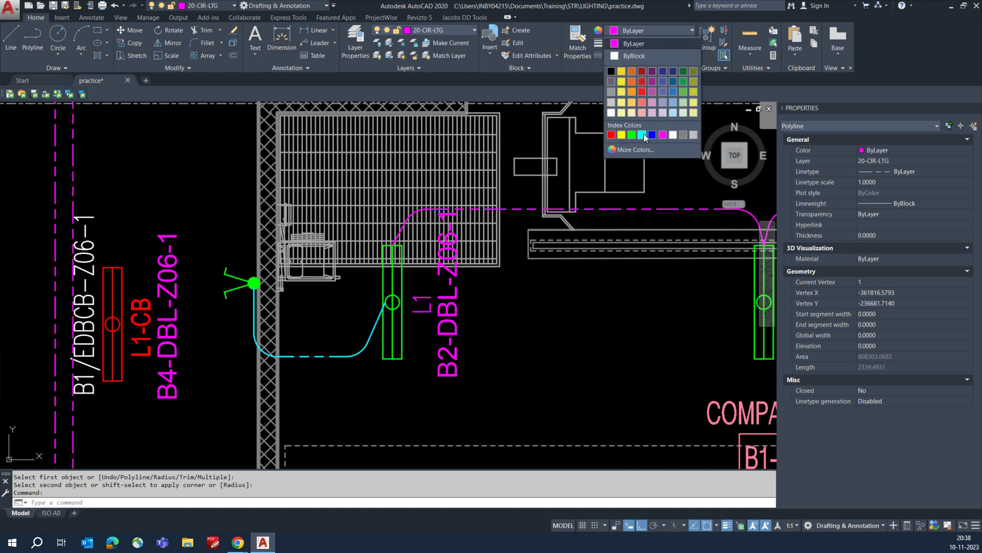
{"action": "key", "text": "Escape"}
{"action": "key", "text": "Escape"}
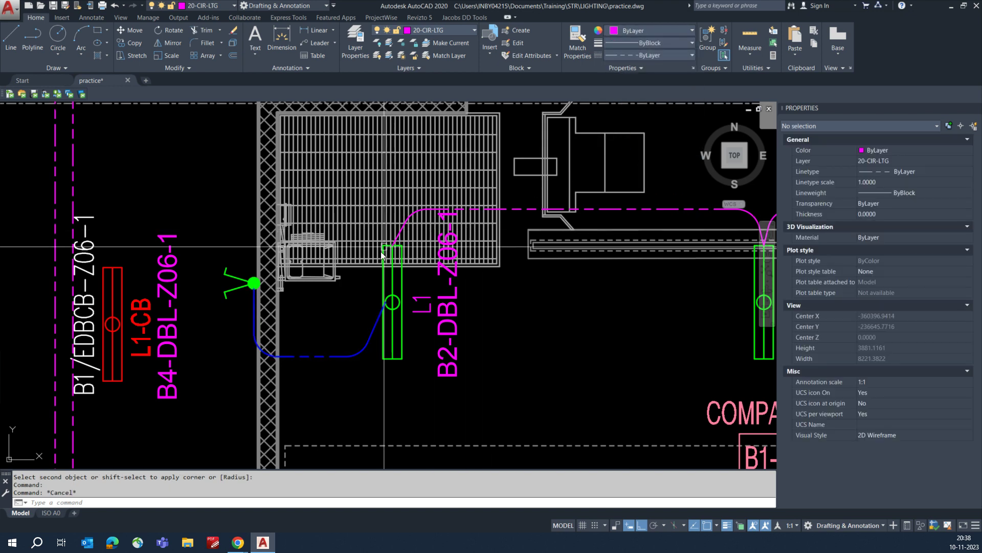
- Draw a polyline wire from the switch beside the waste bin store's double door across and up to the bottom of the L1 light above
{"action": "scroll", "coordinate": [354, 294], "scroll_direction": "down", "scroll_amount": 4}
{"action": "middle_click_drag", "start_coordinate": [348, 285], "coordinate": [347, 338]}
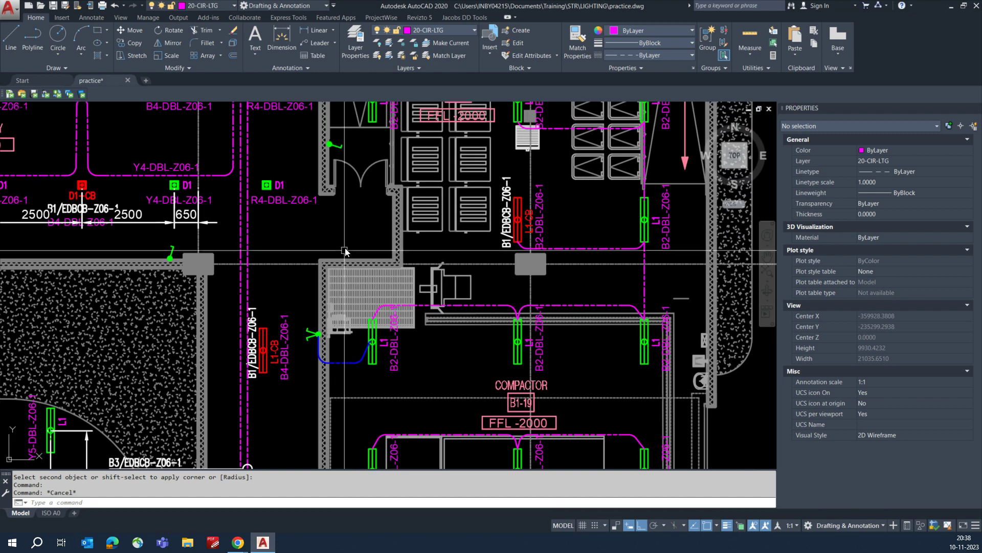
{"action": "middle_click_drag", "start_coordinate": [345, 251], "coordinate": [332, 346]}
{"action": "scroll", "coordinate": [331, 240], "scroll_direction": "up", "scroll_amount": 4}
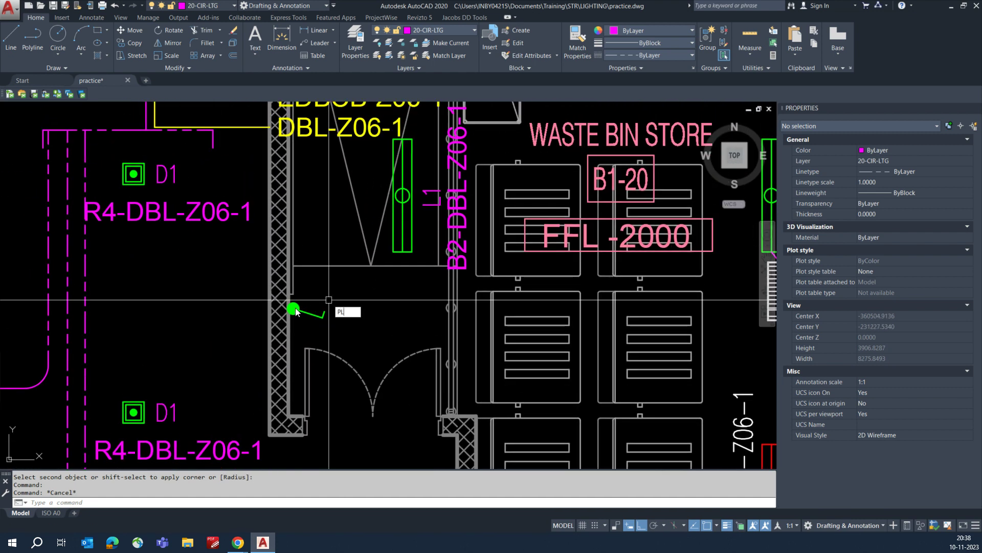
{"action": "type", "text": "PL"}
{"action": "key", "text": "Return"}
{"action": "scroll", "coordinate": [296, 309], "scroll_direction": "up", "scroll_amount": 3}
{"action": "left_click", "coordinate": [299, 302]}
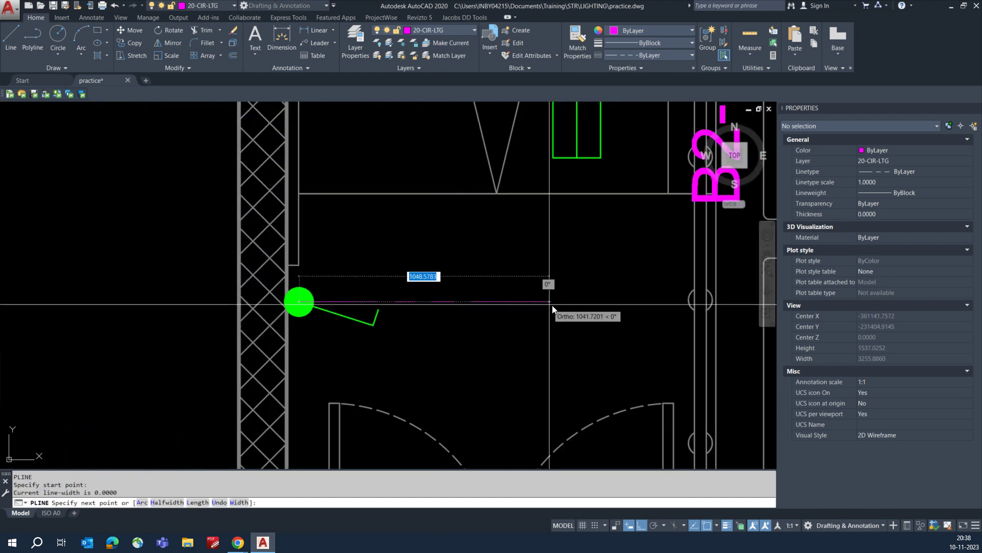
{"action": "left_click", "coordinate": [573, 306]}
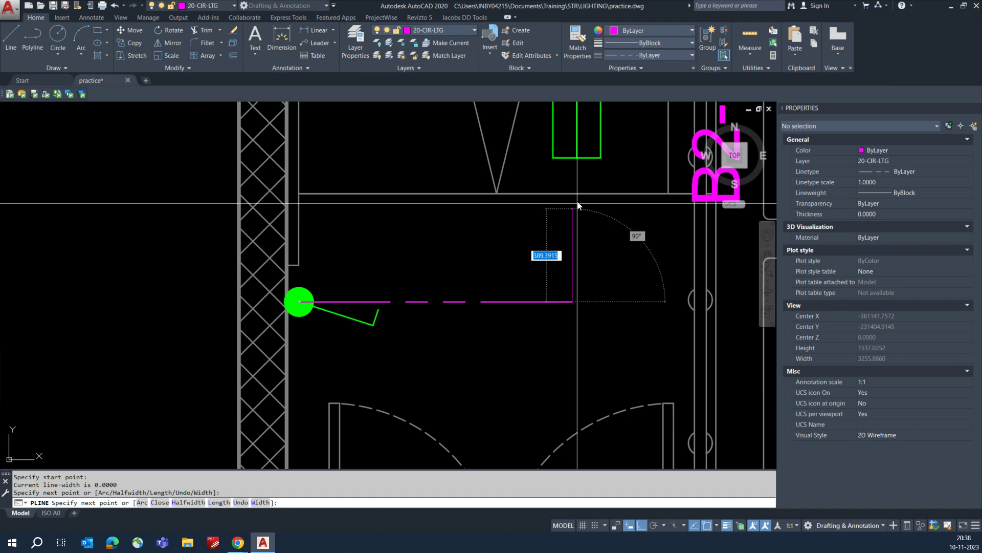
{"action": "left_click", "coordinate": [573, 158]}
{"action": "key", "text": "Return"}
- Fillet the corner of the wire between the waste bin store's switch and the L1 light with radius 250
{"action": "type", "text": "f"}
{"action": "key", "text": "Return"}
{"action": "left_click", "coordinate": [558, 302]}
{"action": "left_click", "coordinate": [572, 281]}
- Draw a polyline from the horizontal feeder line below the DBL-Z06-1 panel down and across to the L1 light above the waste bin store's switch
{"action": "scroll", "coordinate": [523, 293], "scroll_direction": "down", "scroll_amount": 4}
{"action": "mouse_move", "coordinate": [523, 294]}
{"action": "middle_mouse_down"}
{"action": "mouse_move", "coordinate": [519, 335]}
{"action": "mouse_move", "coordinate": [465, 389]}
{"action": "mouse_move", "coordinate": [549, 318]}
{"action": "middle_mouse_up"}
{"action": "scroll", "coordinate": [508, 302], "scroll_direction": "down", "scroll_amount": 2}
{"action": "scroll", "coordinate": [511, 302], "scroll_direction": "up", "scroll_amount": 1}
{"action": "type", "text": "pl"}
{"action": "key", "text": "Return"}
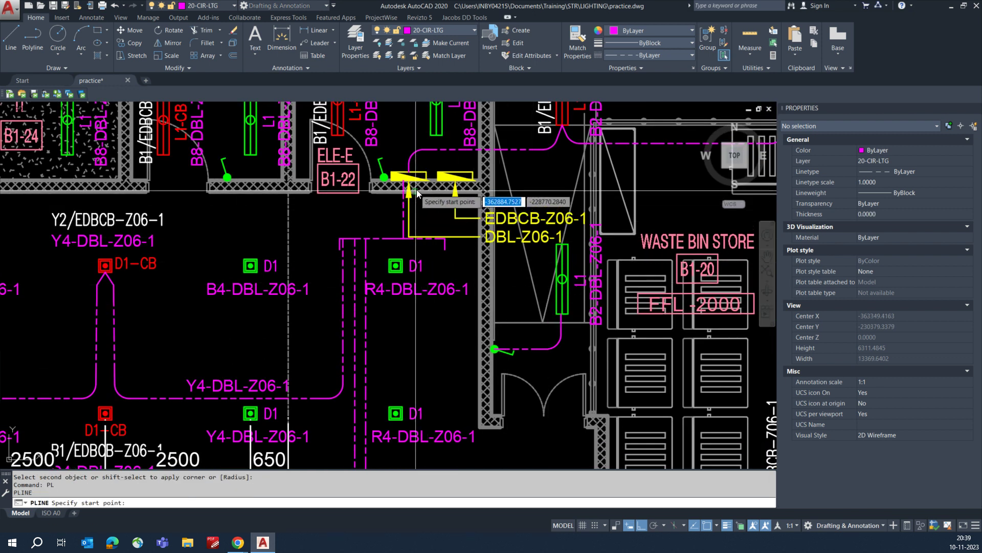
{"action": "left_click", "coordinate": [434, 238]}
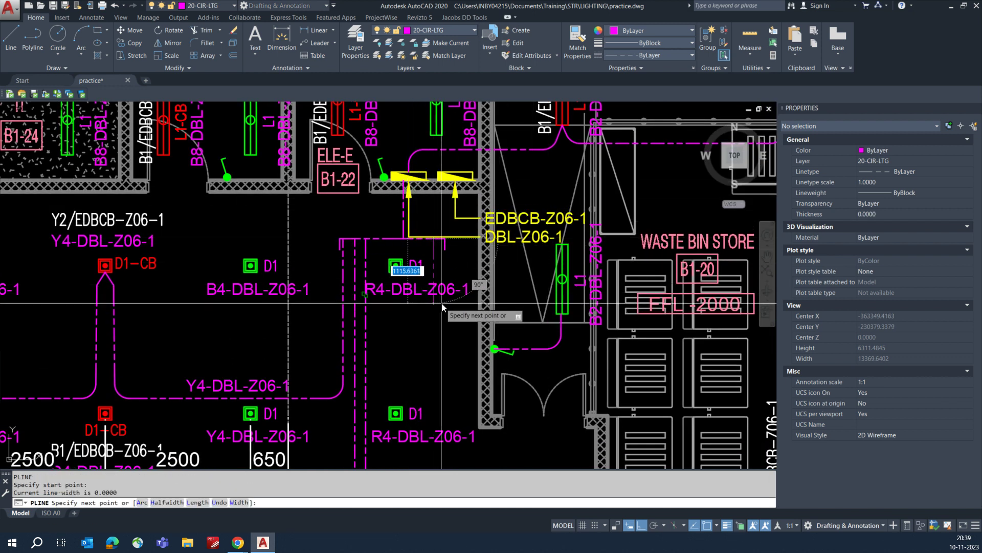
{"action": "scroll", "coordinate": [440, 302], "scroll_direction": "up", "scroll_amount": 2}
{"action": "left_click", "coordinate": [438, 256]}
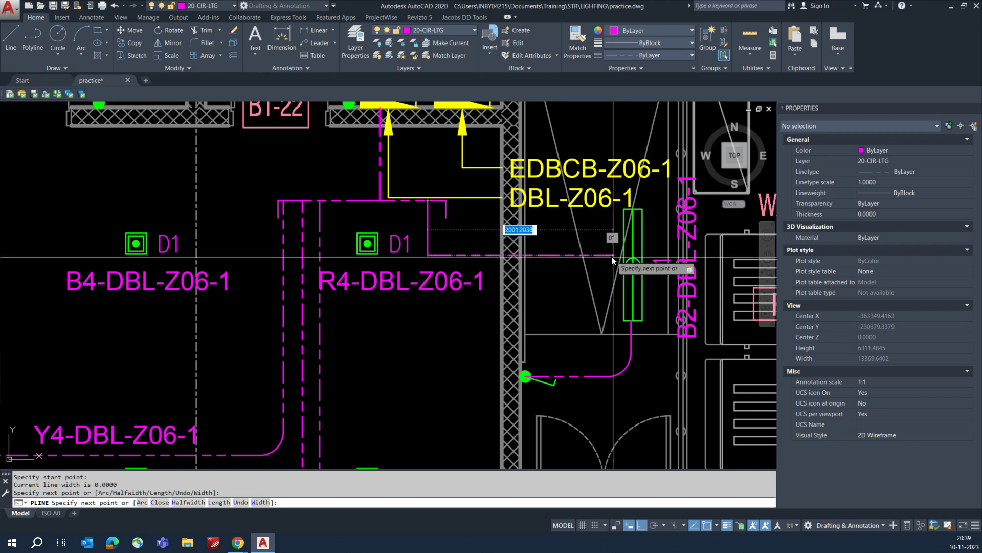
{"action": "left_click", "coordinate": [606, 255]}
{"action": "left_click", "coordinate": [625, 266]}
{"action": "key", "text": "Escape"}
- Fillet the bend where the new feeder polyline turns toward the waste bin store's L1 light with radius 250
{"action": "type", "text": "F"}
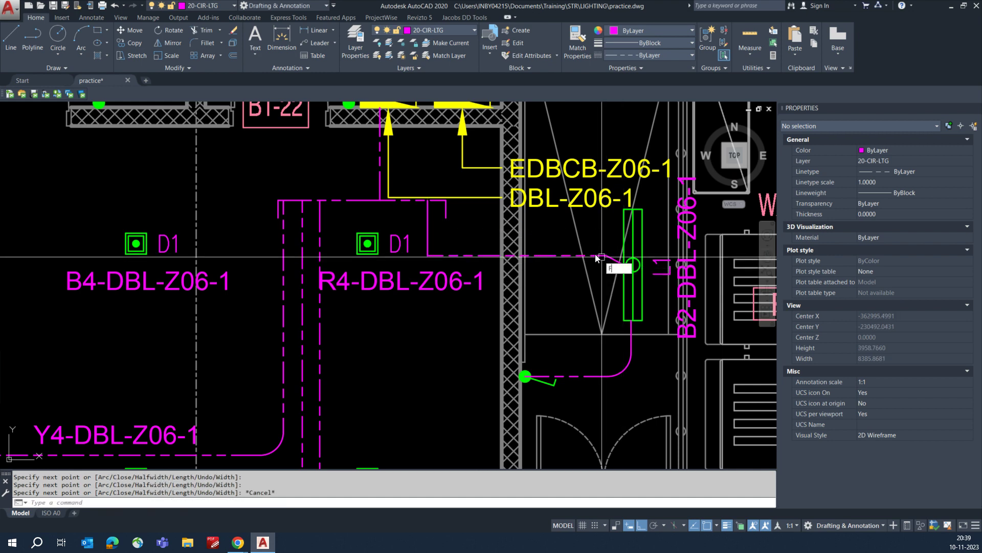
{"action": "key", "text": "Return"}
{"action": "left_click", "coordinate": [453, 255]}
{"action": "left_click", "coordinate": [432, 248]}
- Make the existing dimensions' layer, 20-DIM, the current layer
{"action": "scroll", "coordinate": [409, 307], "scroll_direction": "down", "scroll_amount": 4}
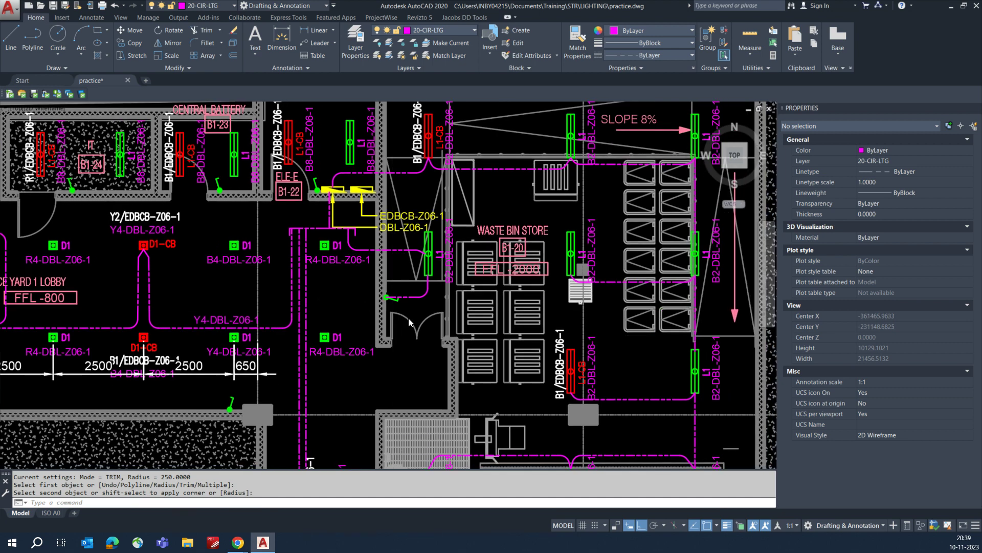
{"action": "scroll", "coordinate": [409, 323], "scroll_direction": "down", "scroll_amount": 1}
{"action": "middle_click_drag", "start_coordinate": [409, 323], "coordinate": [336, 308]}
{"action": "middle_click_drag", "start_coordinate": [436, 443], "coordinate": [465, 251]}
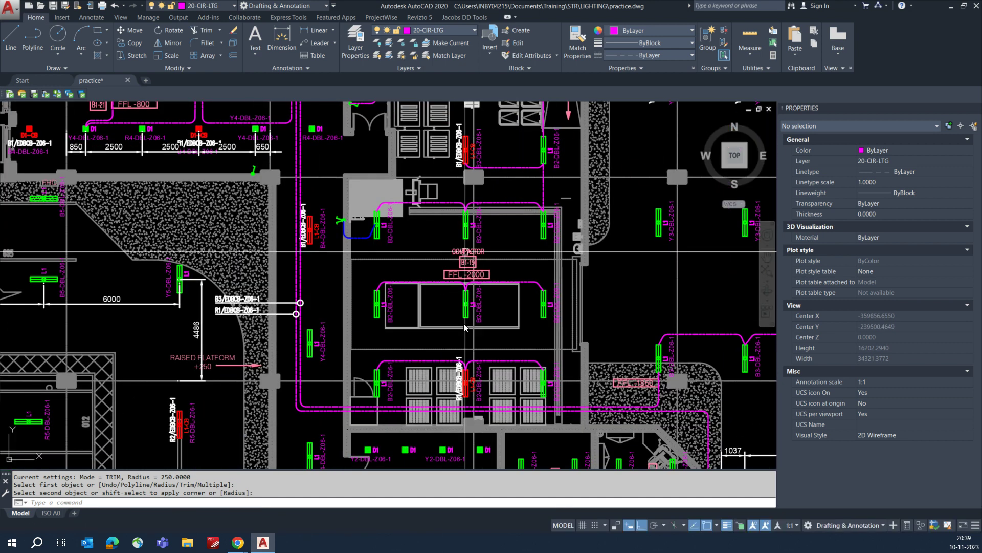
{"action": "middle_click_drag", "start_coordinate": [465, 328], "coordinate": [428, 253]}
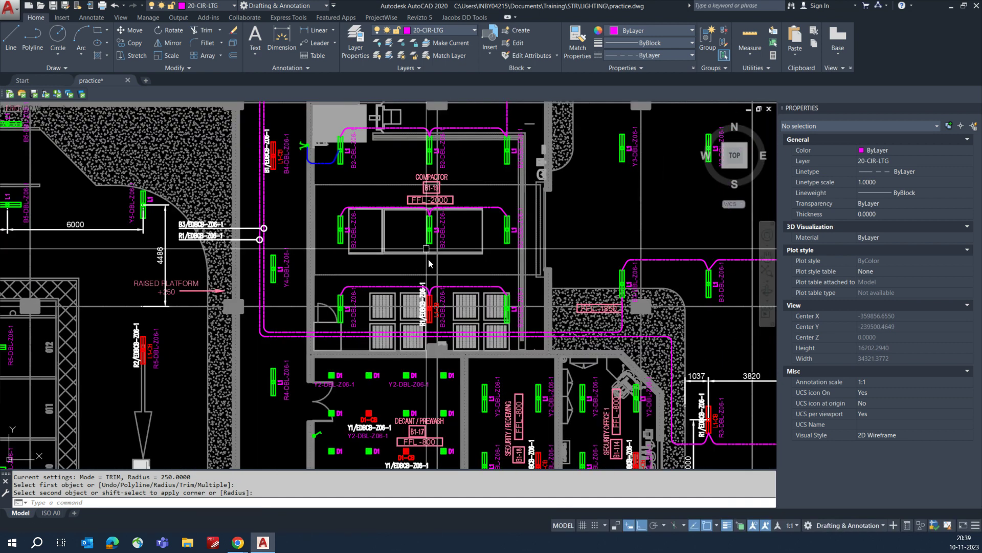
{"action": "left_click", "coordinate": [732, 383]}
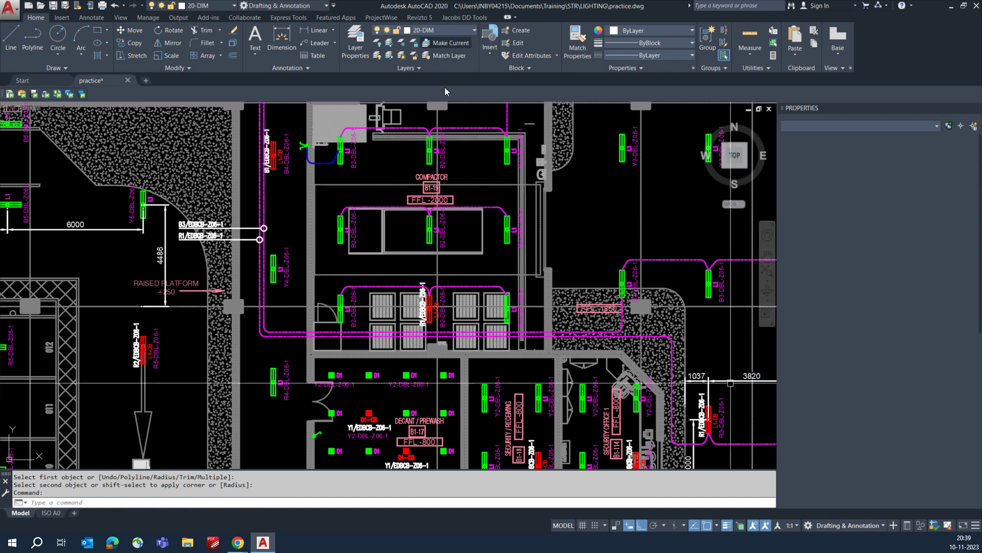
{"action": "key", "text": "Escape"}
{"action": "key", "text": "Escape"}
{"action": "key", "text": "Escape"}
{"action": "scroll", "coordinate": [326, 257], "scroll_direction": "up", "scroll_amount": 4}
{"action": "type", "text": "DLI"}
{"action": "key", "text": "Return"}
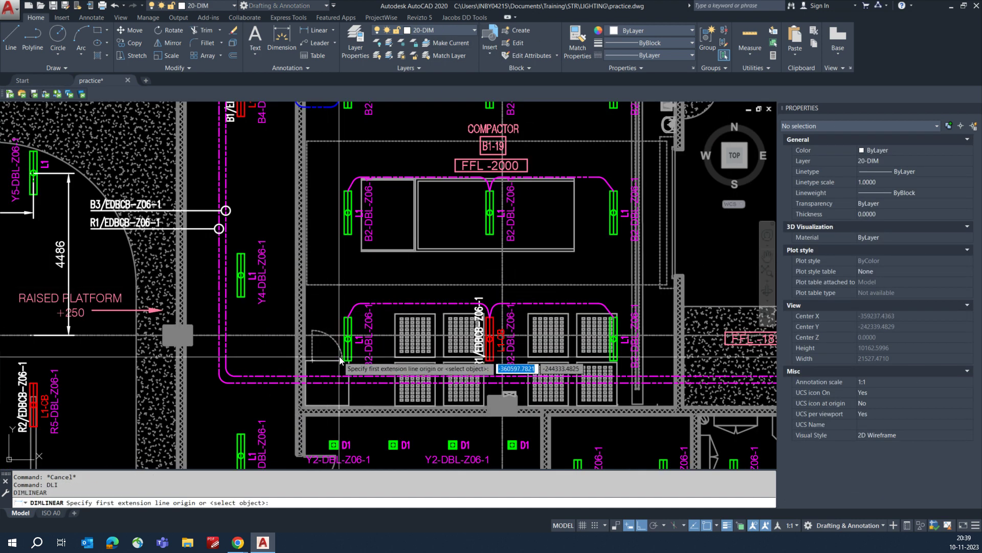
{"action": "scroll", "coordinate": [340, 358], "scroll_direction": "up", "scroll_amount": 2}
{"action": "left_click", "coordinate": [354, 299]}
{"action": "left_click", "coordinate": [285, 302]}
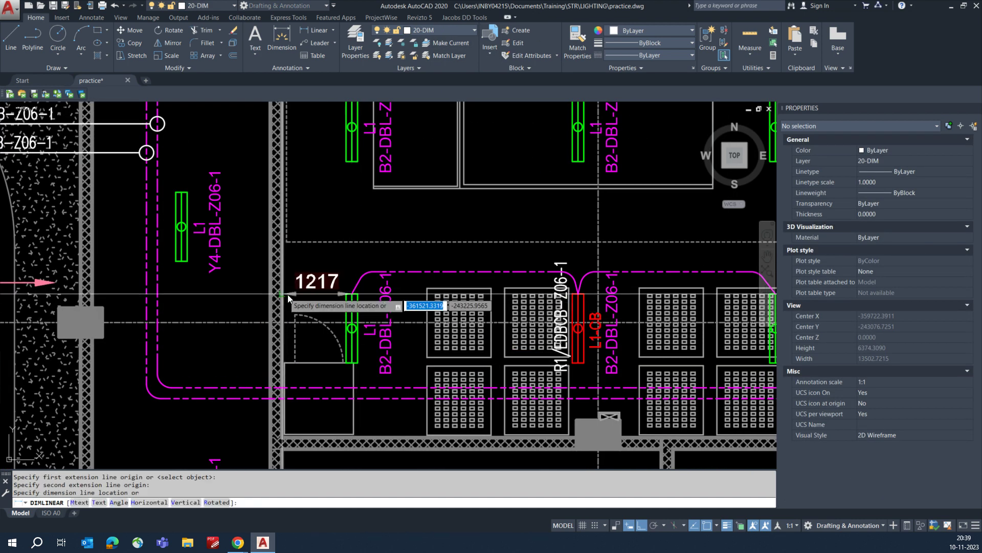
{"action": "scroll", "coordinate": [324, 174], "scroll_direction": "down", "scroll_amount": 6}
{"action": "scroll", "coordinate": [327, 274], "scroll_direction": "up", "scroll_amount": 5}
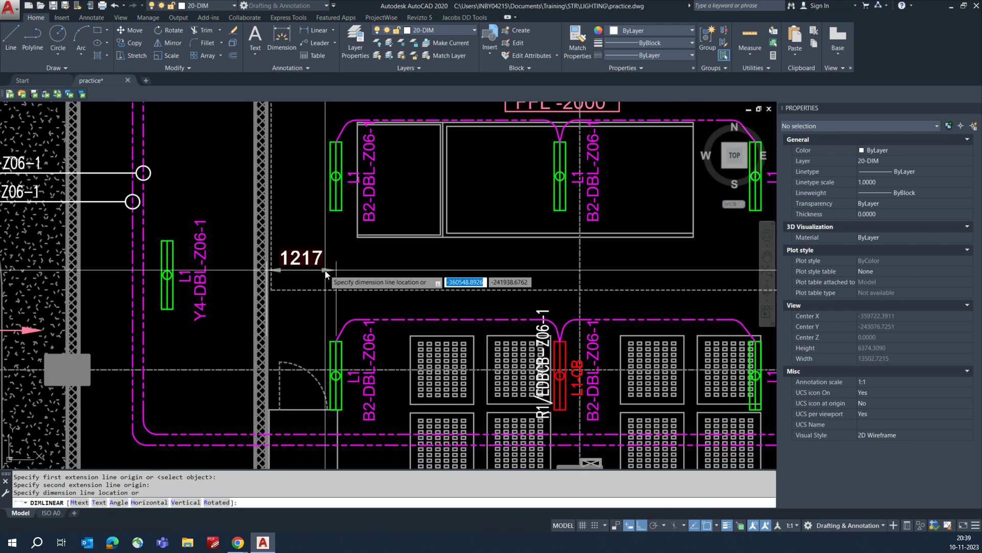
{"action": "key", "text": "Escape"}
- Add a linear dimension from the compactor room's lower-left L1 light to the west wall, placed above the lower light row
{"action": "key", "text": "Return"}
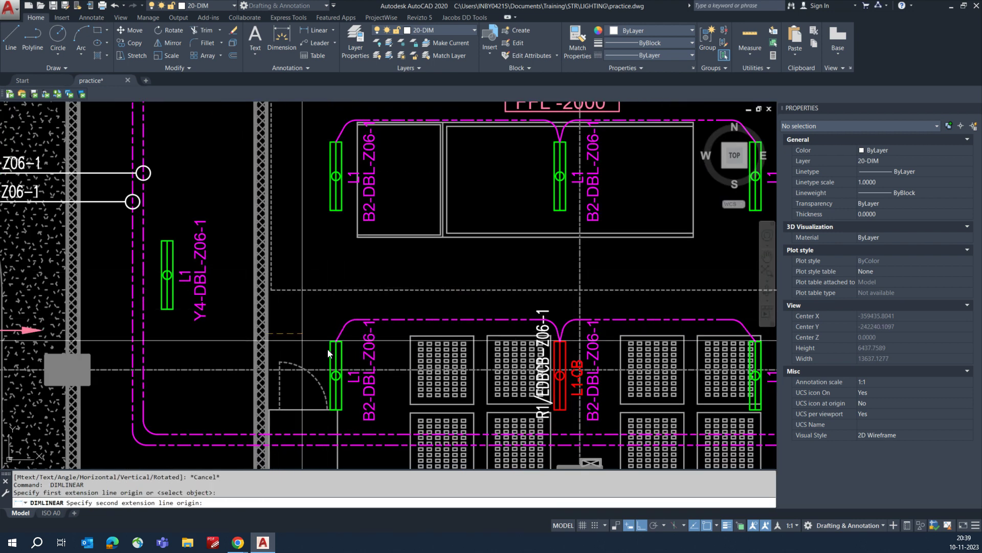
{"action": "left_click", "coordinate": [336, 342]}
{"action": "left_click", "coordinate": [267, 336]}
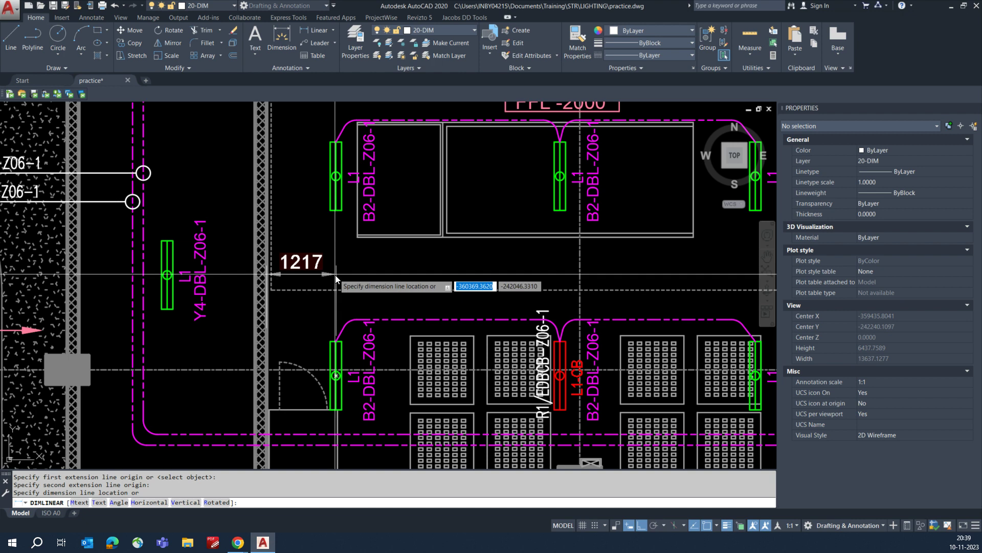
{"action": "left_click", "coordinate": [336, 275]}
{"action": "key", "text": "Escape"}
- Continue the dimension chain across the lower row to the L1-CB light, the right-hand L1 light and the vertical line beyond it
{"action": "left_click", "coordinate": [90, 18]}
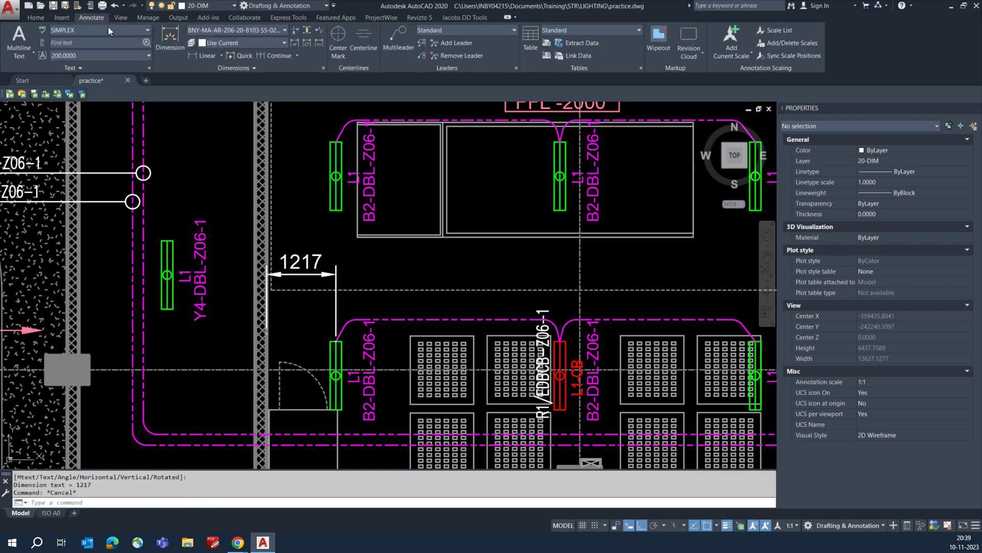
{"action": "left_click", "coordinate": [279, 56]}
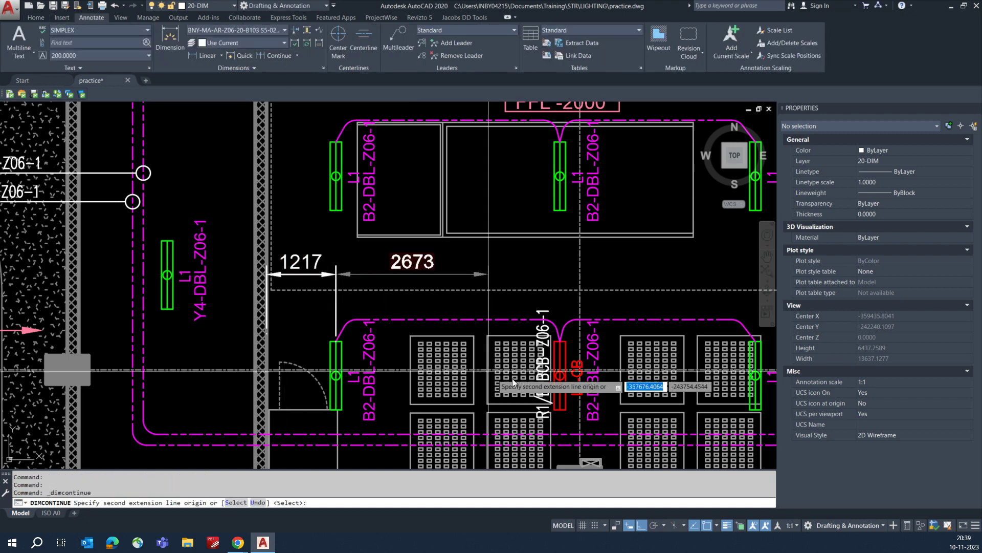
{"action": "left_click", "coordinate": [561, 345]}
{"action": "middle_click_drag", "start_coordinate": [516, 349], "coordinate": [271, 354]}
{"action": "scroll", "coordinate": [508, 351], "scroll_direction": "up", "scroll_amount": 2}
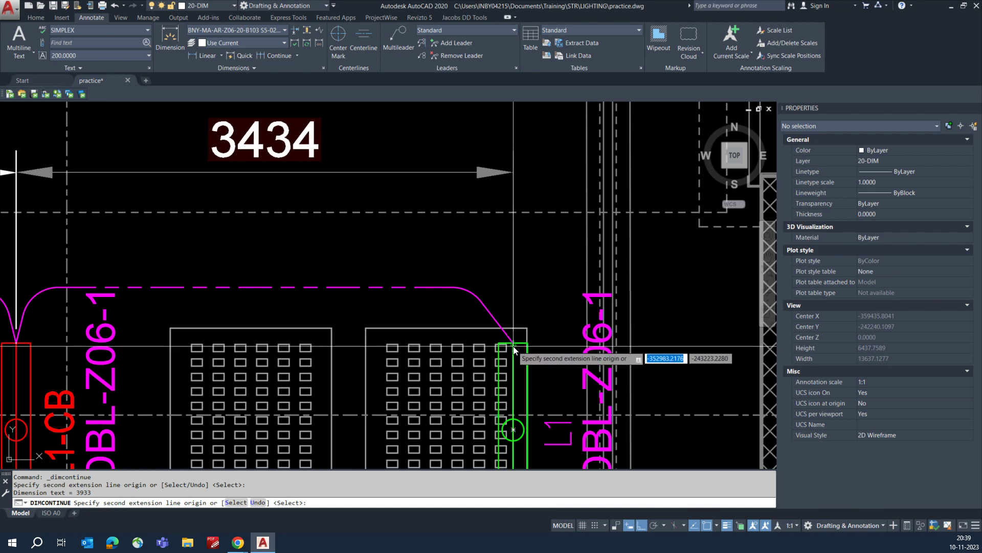
{"action": "left_click", "coordinate": [513, 343]}
{"action": "left_click", "coordinate": [587, 349]}
{"action": "key", "text": "Escape"}
- Add a vertical linear dimension from the compactor room's south wall to the centre of its lower-left L1 light, placed west of the light
{"action": "scroll", "coordinate": [587, 348], "scroll_direction": "down", "scroll_amount": 5}
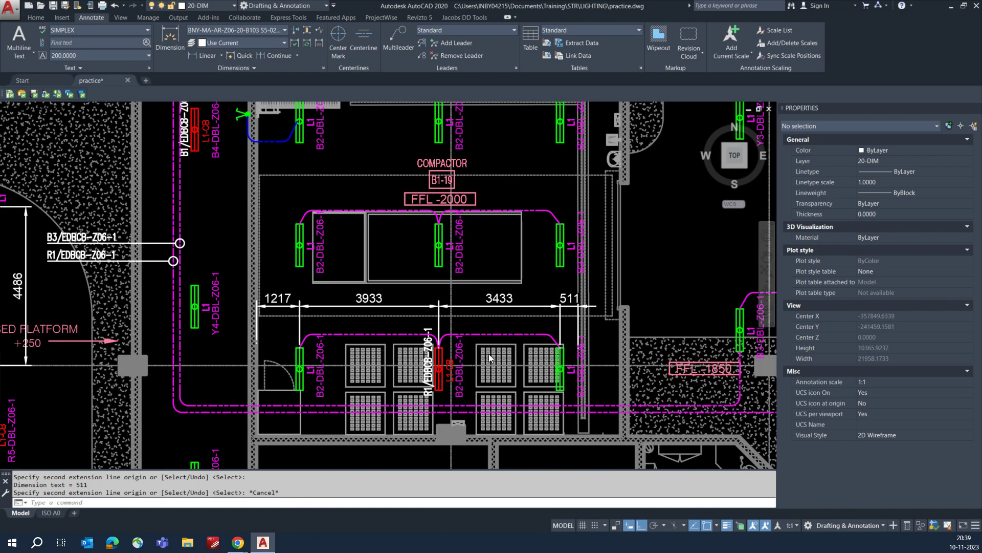
{"action": "scroll", "coordinate": [409, 363], "scroll_direction": "up", "scroll_amount": 5}
{"action": "key", "text": "Escape"}
{"action": "type", "text": "D"}
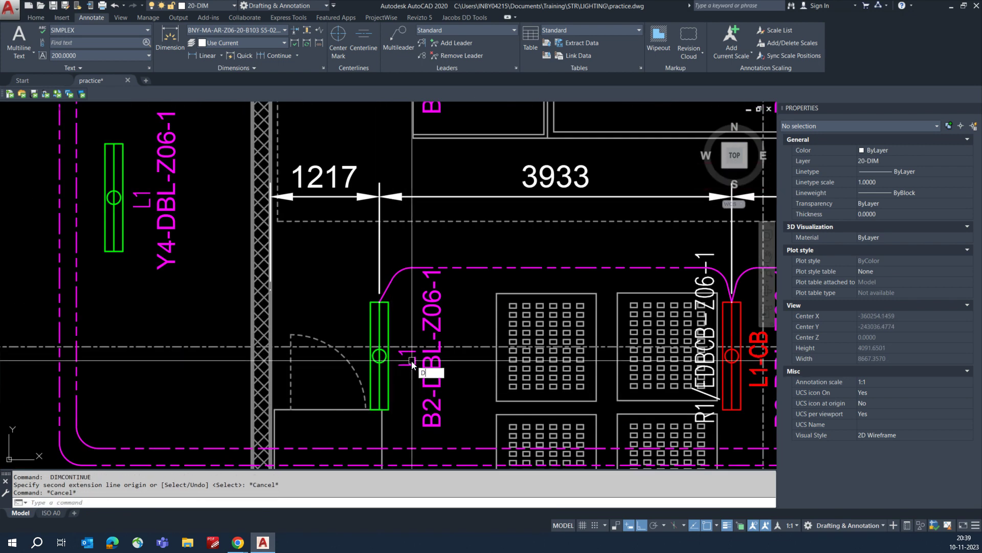
{"action": "type", "text": "LI"}
{"action": "key", "text": "Return"}
{"action": "scroll", "coordinate": [412, 360], "scroll_direction": "down", "scroll_amount": 5}
{"action": "scroll", "coordinate": [395, 410], "scroll_direction": "up", "scroll_amount": 5}
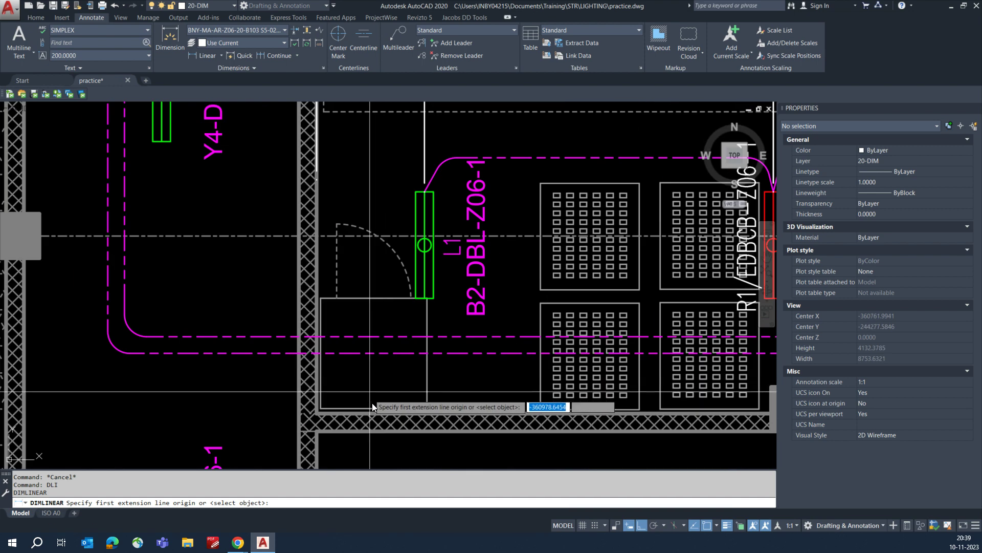
{"action": "left_click", "coordinate": [395, 409]}
{"action": "left_click", "coordinate": [425, 246]}
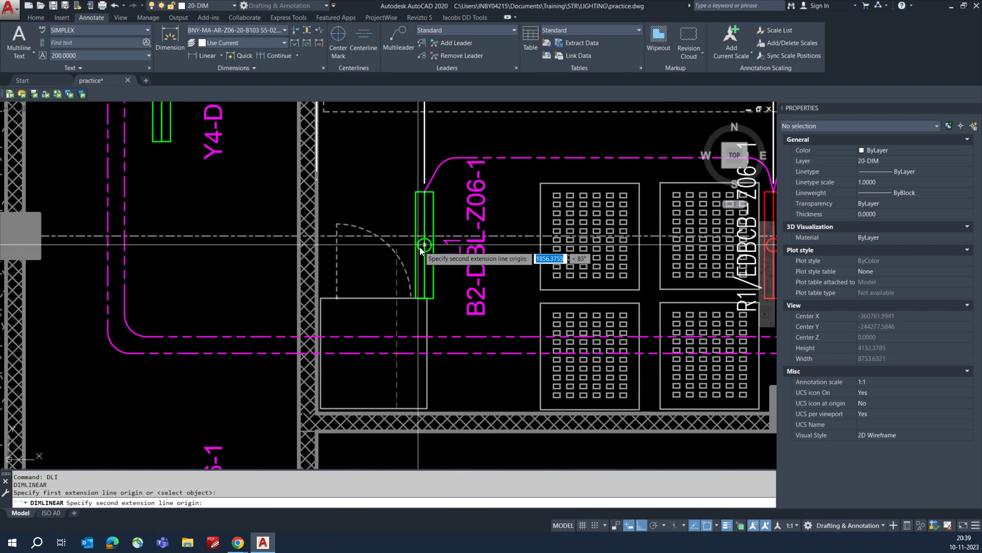
{"action": "left_click", "coordinate": [368, 266]}
- Continue the vertical dimension chain northward through the centres of the compactor room's middle-left and upper-left L1 lights
{"action": "left_click", "coordinate": [279, 55]}
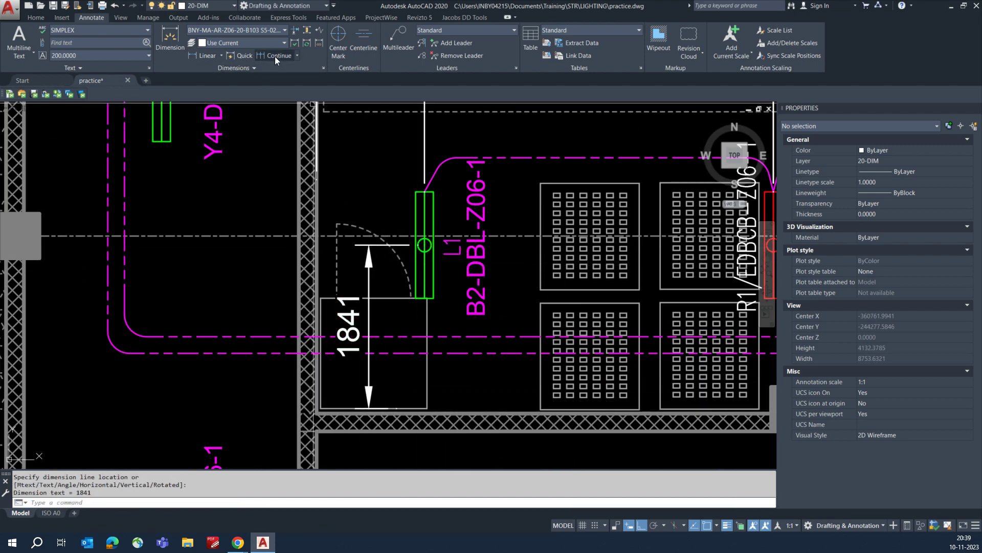
{"action": "scroll", "coordinate": [361, 213], "scroll_direction": "down", "scroll_amount": 5}
{"action": "scroll", "coordinate": [357, 240], "scroll_direction": "up", "scroll_amount": 5}
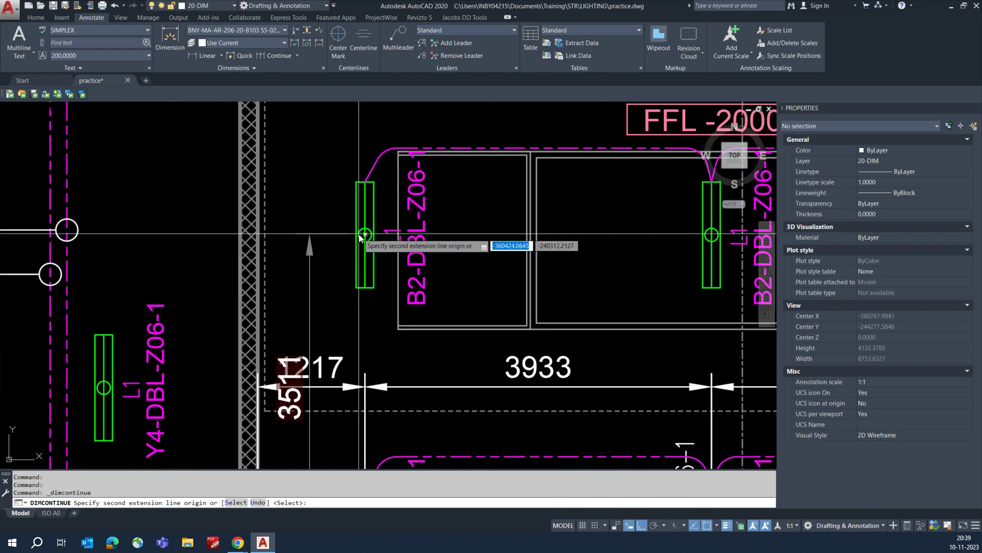
{"action": "left_click", "coordinate": [357, 239]}
{"action": "scroll", "coordinate": [357, 238], "scroll_direction": "down", "scroll_amount": 5}
{"action": "scroll", "coordinate": [348, 249], "scroll_direction": "up", "scroll_amount": 5}
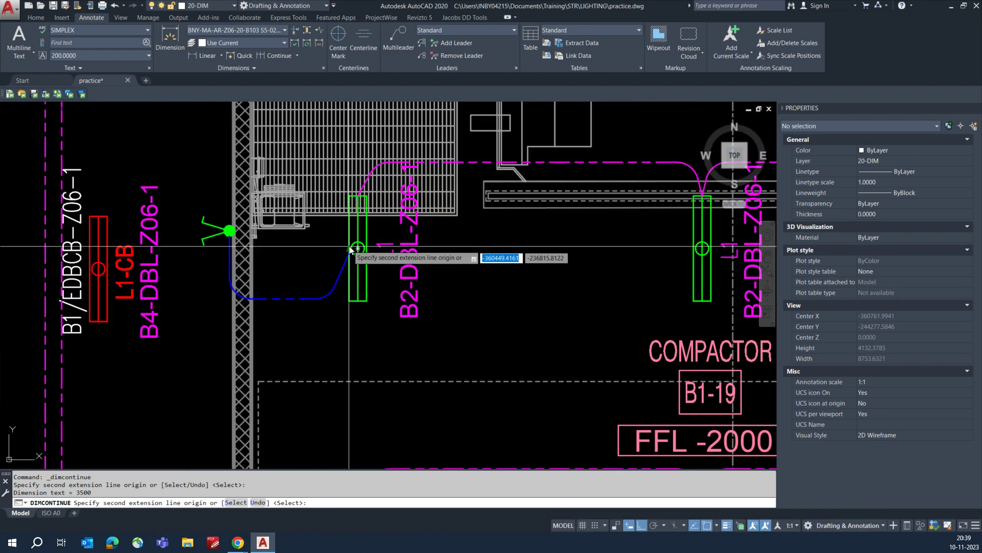
{"action": "scroll", "coordinate": [348, 256], "scroll_direction": "down", "scroll_amount": 5}
{"action": "key", "text": "Escape"}
{"action": "key", "text": "Escape"}
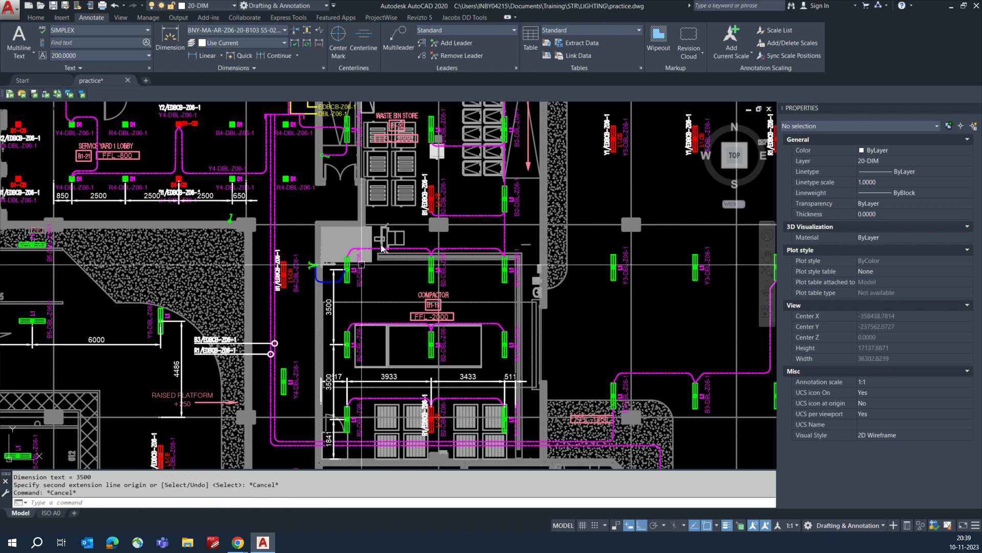
- Examine the lights, tags and dimensions across the plan, especially the Service Yard 1 lobby, lift and stair area
{"action": "scroll", "coordinate": [348, 301], "scroll_direction": "down", "scroll_amount": 5}
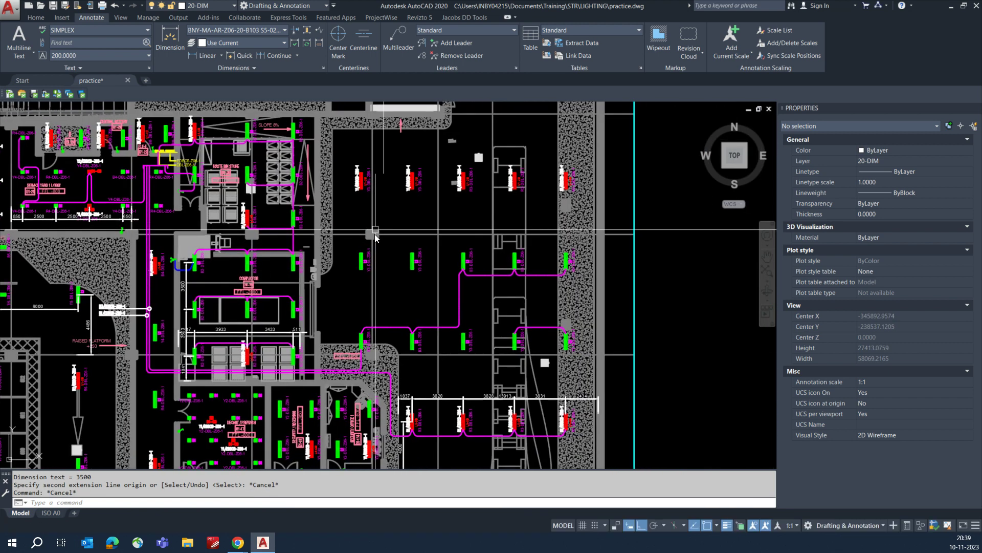
{"action": "middle_click_drag", "start_coordinate": [337, 306], "coordinate": [428, 287]}
{"action": "scroll", "coordinate": [432, 185], "scroll_direction": "up", "scroll_amount": 5}
{"action": "mouse_move", "coordinate": [312, 185]}
{"action": "middle_mouse_down"}
{"action": "mouse_move", "coordinate": [502, 237]}
{"action": "mouse_move", "coordinate": [572, 291]}
{"action": "middle_mouse_up"}
{"action": "middle_click_drag", "start_coordinate": [261, 215], "coordinate": [341, 269]}
{"action": "scroll", "coordinate": [197, 214], "scroll_direction": "up", "scroll_amount": 2}
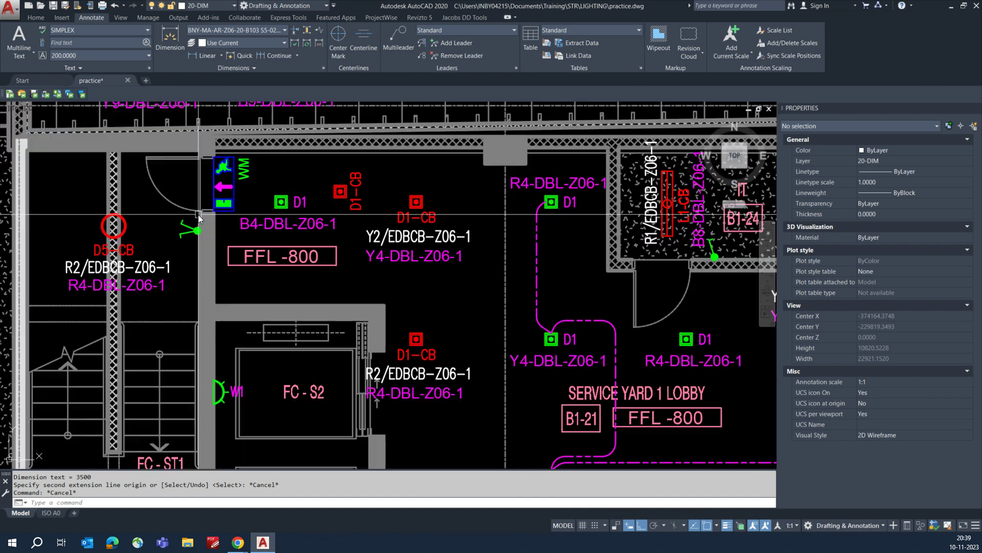
{"action": "middle_click_drag", "start_coordinate": [180, 212], "coordinate": [269, 265]}
{"action": "scroll", "coordinate": [218, 224], "scroll_direction": "down", "scroll_amount": 2}
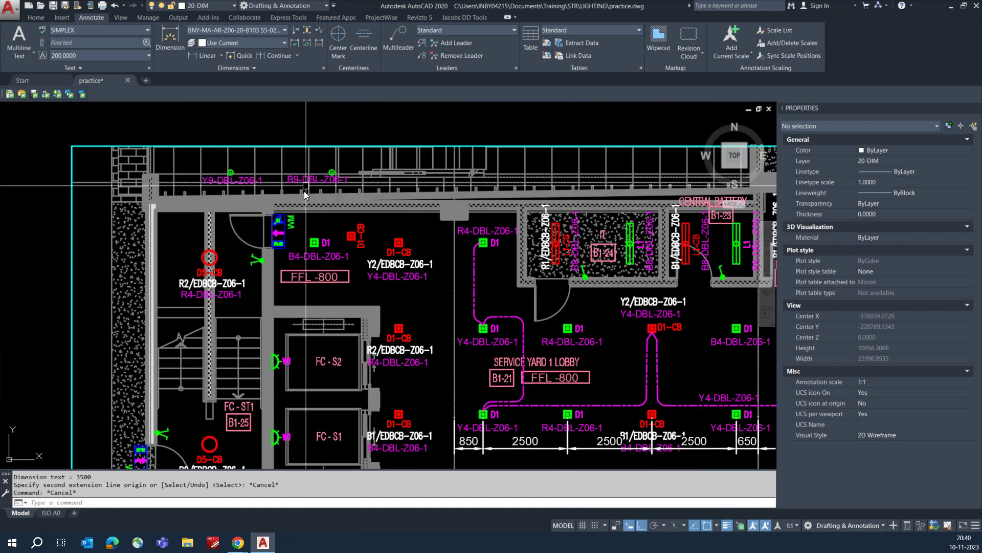
{"action": "scroll", "coordinate": [302, 215], "scroll_direction": "down", "scroll_amount": 1}
{"action": "mouse_move", "coordinate": [385, 326]}
{"action": "middle_mouse_down"}
{"action": "mouse_move", "coordinate": [308, 236]}
{"action": "mouse_move", "coordinate": [290, 314]}
{"action": "middle_mouse_up"}
{"action": "scroll", "coordinate": [299, 235], "scroll_direction": "up", "scroll_amount": 1}
{"action": "scroll", "coordinate": [299, 236], "scroll_direction": "up", "scroll_amount": 1}
{"action": "mouse_move", "coordinate": [297, 262]}
{"action": "middle_mouse_down"}
{"action": "mouse_move", "coordinate": [307, 340]}
{"action": "mouse_move", "coordinate": [297, 196]}
{"action": "middle_mouse_up"}
{"action": "scroll", "coordinate": [291, 240], "scroll_direction": "down", "scroll_amount": 3}
{"action": "key", "text": "Escape"}
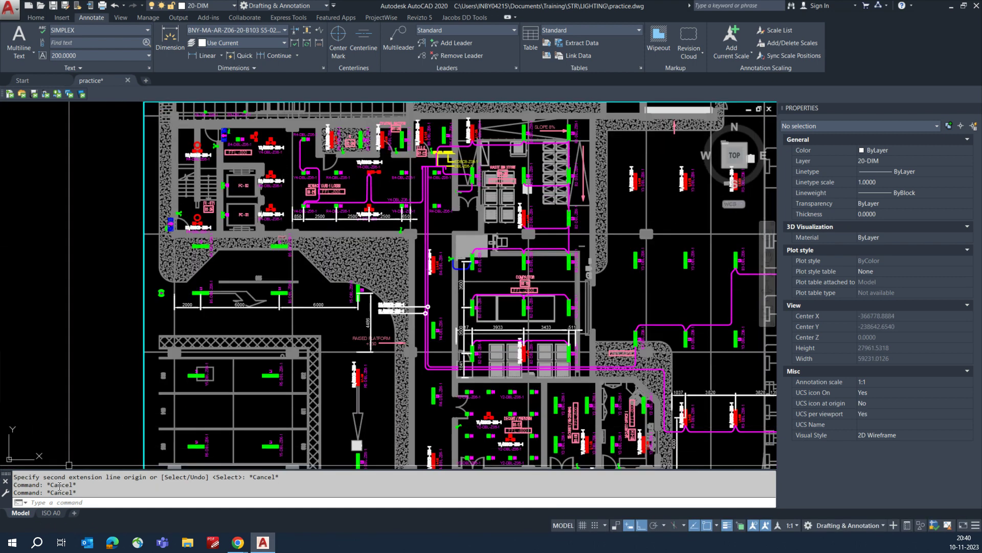
- Erase all objects on the ISO A0 layout and delete the layout
{"action": "left_click", "coordinate": [51, 513]}
{"action": "type", "text": "E"}
{"action": "key", "text": "Return"}
{"action": "left_click", "coordinate": [208, 193]}
{"action": "left_click", "coordinate": [596, 428]}
{"action": "key", "text": "Return"}
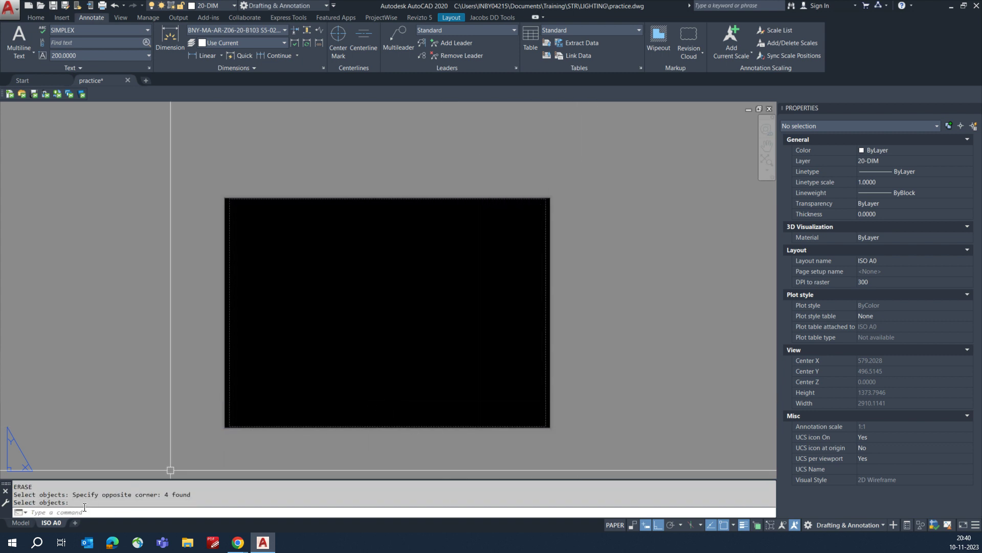
{"action": "right_click", "coordinate": [51, 523]}
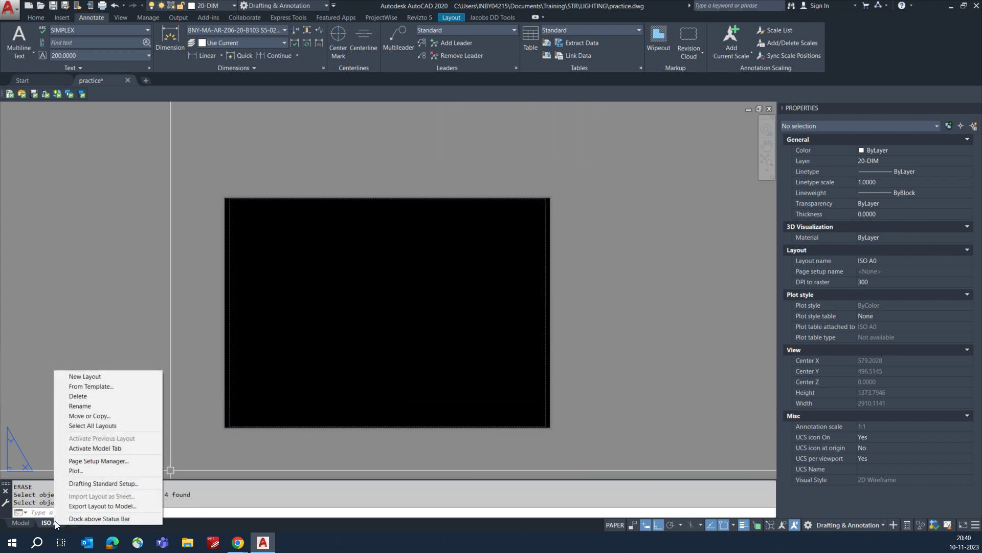
{"action": "left_click", "coordinate": [78, 396]}
{"action": "left_click", "coordinate": [504, 310]}
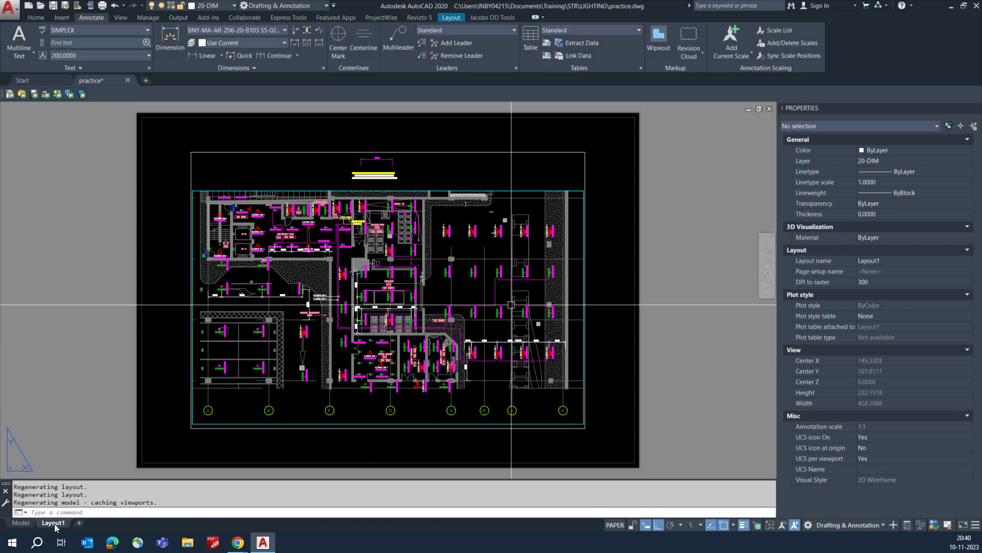
{"action": "scroll", "coordinate": [348, 328], "scroll_direction": "down", "scroll_amount": 5}
{"action": "type", "text": "E"}
{"action": "key", "text": "Return"}
{"action": "key", "text": "Escape"}
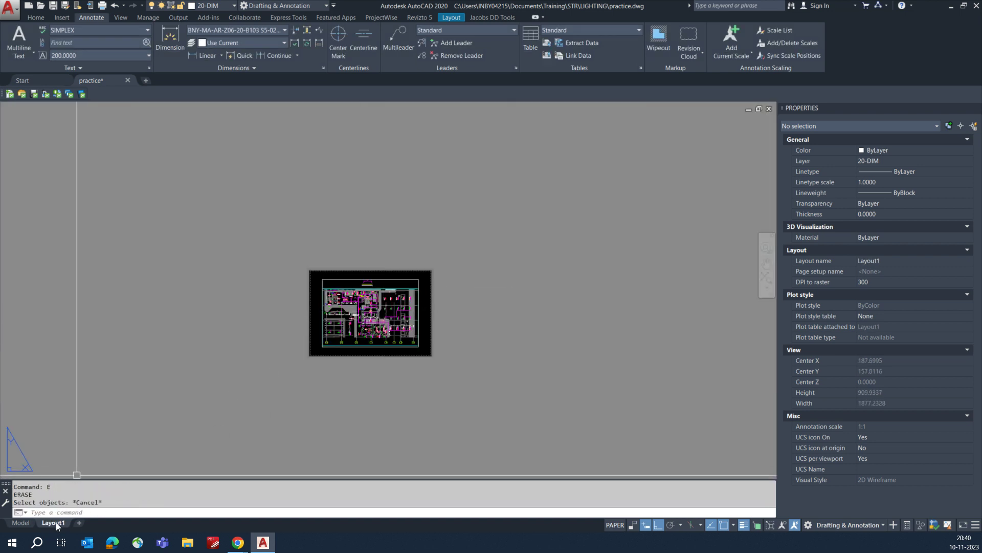
- Start inserting a layout from a template and enlarge the template file selection dialog
{"action": "right_click", "coordinate": [57, 525]}
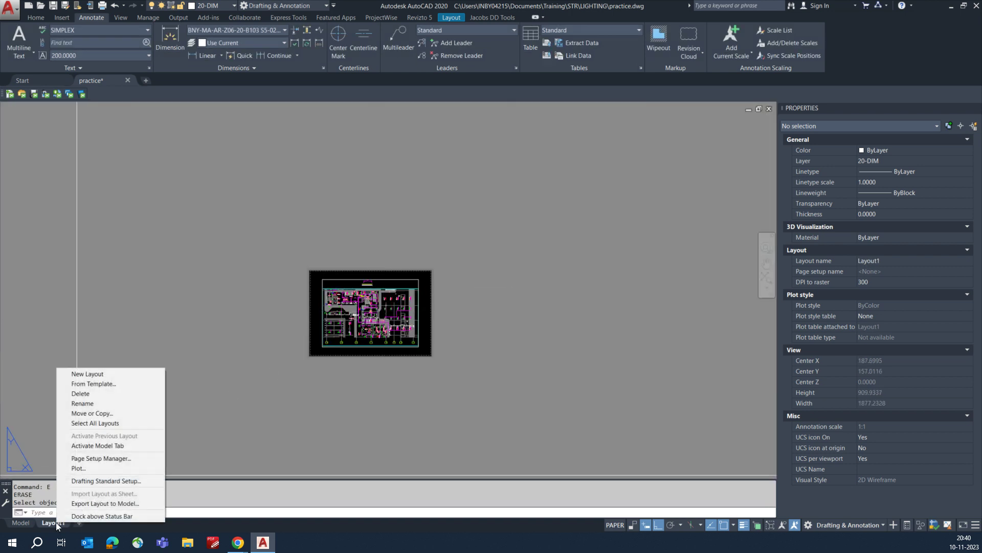
{"action": "left_click", "coordinate": [100, 387]}
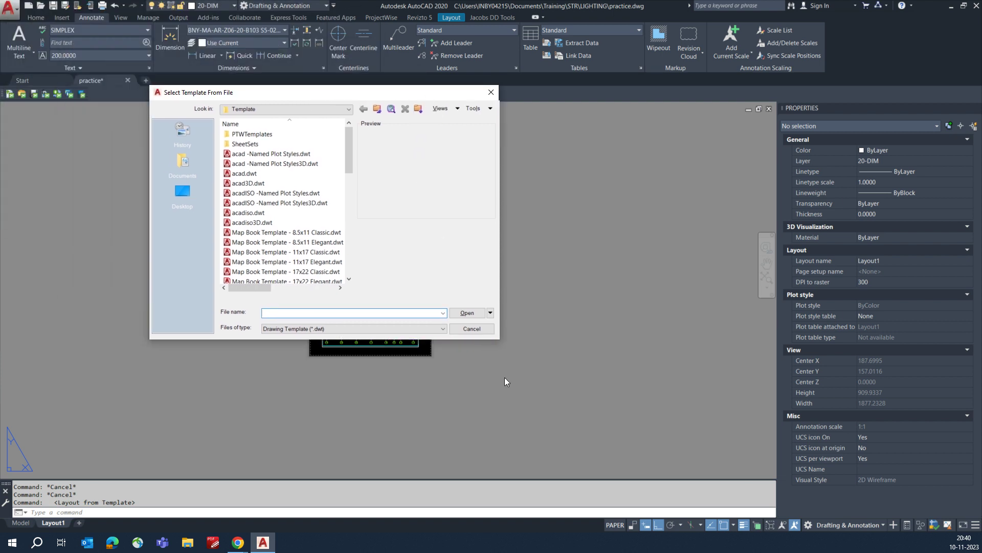
{"action": "left_click_drag", "start_coordinate": [497, 337], "coordinate": [630, 412]}
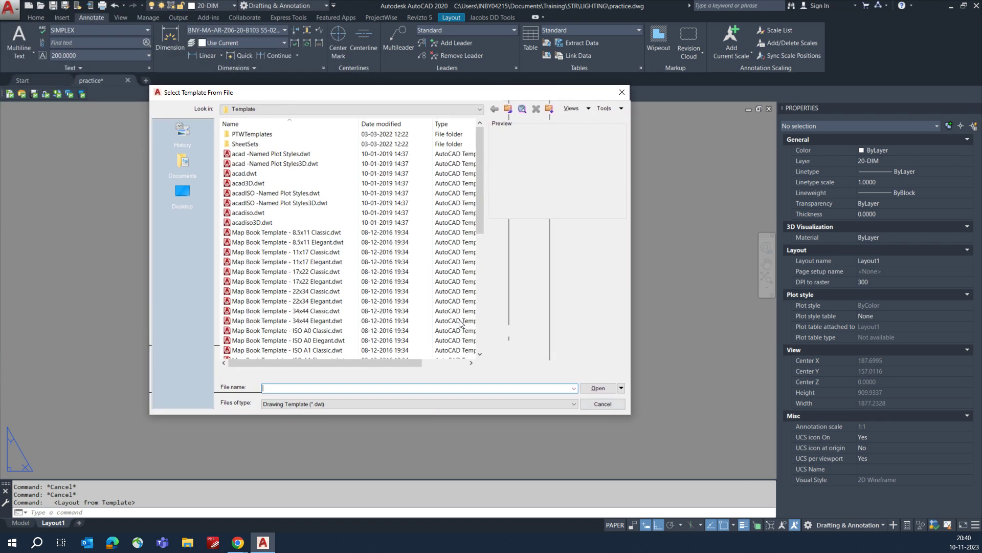
- Preview the Map Book templates in sizes from 8.5x11 to ISO A0 and ISO A4, comparing Classic and Elegant title blocks
{"action": "left_click", "coordinate": [285, 155]}
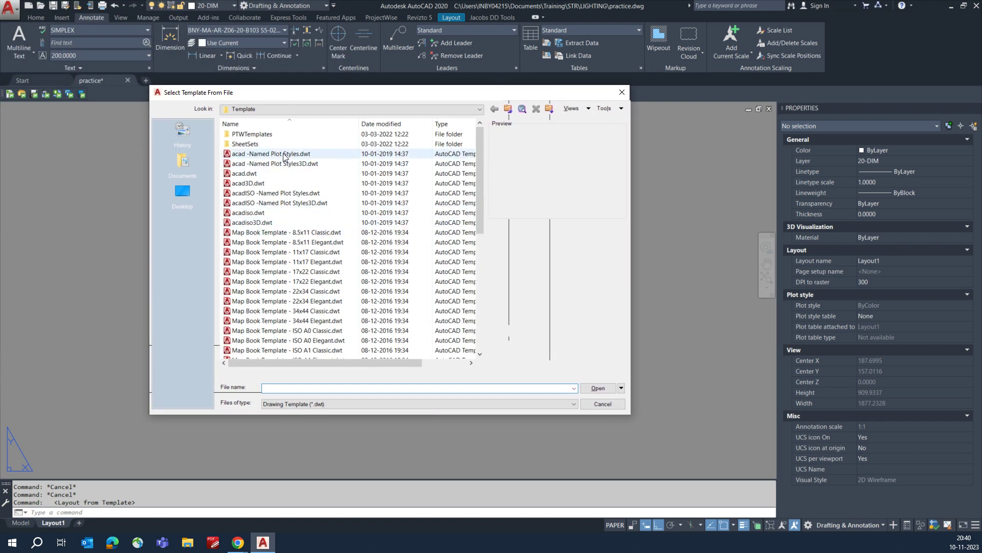
{"action": "left_click", "coordinate": [274, 232]}
{"action": "left_click", "coordinate": [271, 251]}
{"action": "left_click", "coordinate": [271, 281]}
{"action": "left_click", "coordinate": [270, 295]}
{"action": "left_click", "coordinate": [273, 310]}
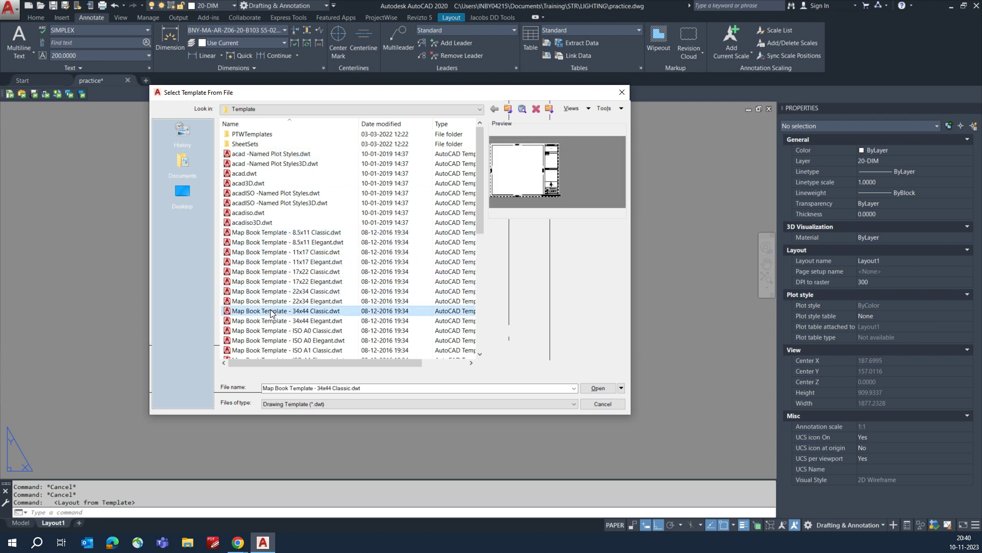
{"action": "left_click", "coordinate": [272, 321]}
{"action": "scroll", "coordinate": [273, 318], "scroll_direction": "down", "scroll_amount": 1}
{"action": "left_click", "coordinate": [281, 331]}
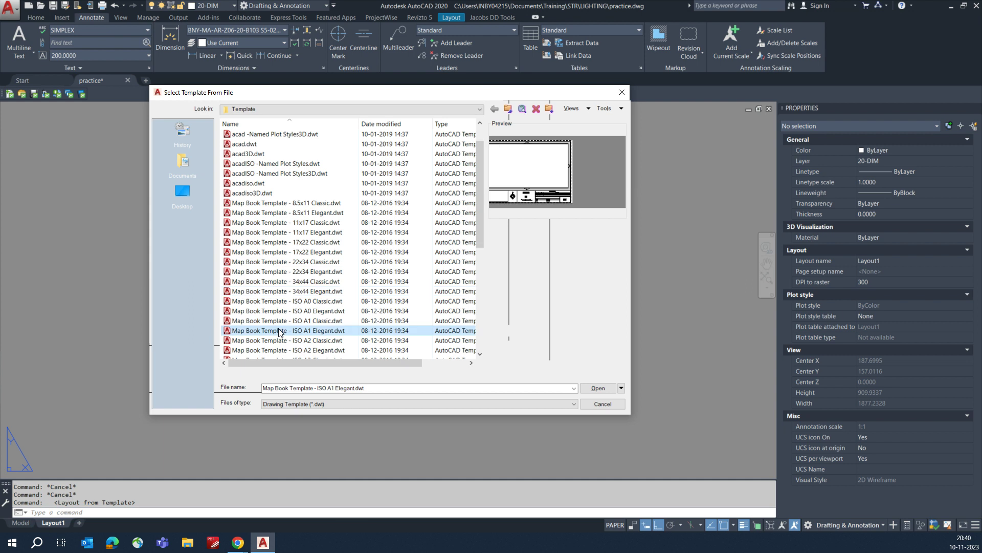
{"action": "left_click", "coordinate": [280, 341]}
{"action": "scroll", "coordinate": [281, 340], "scroll_direction": "down", "scroll_amount": 2}
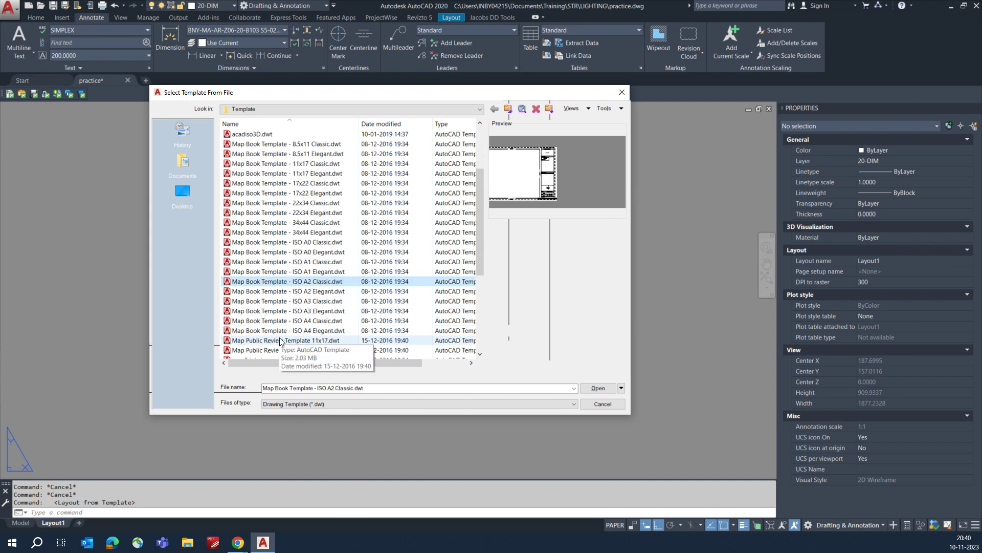
{"action": "left_click", "coordinate": [294, 332]}
{"action": "scroll", "coordinate": [296, 322], "scroll_direction": "up", "scroll_amount": 2}
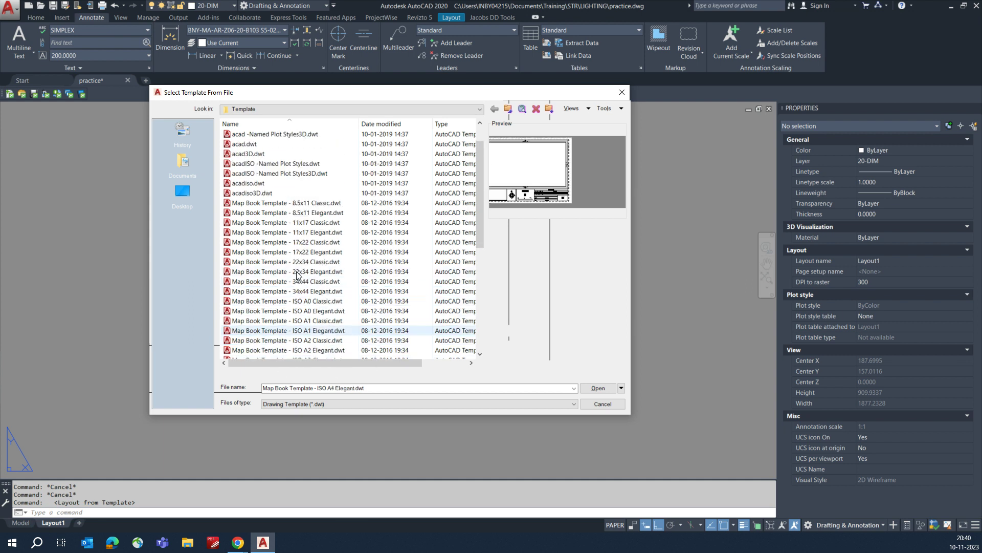
{"action": "left_click", "coordinate": [302, 301]}
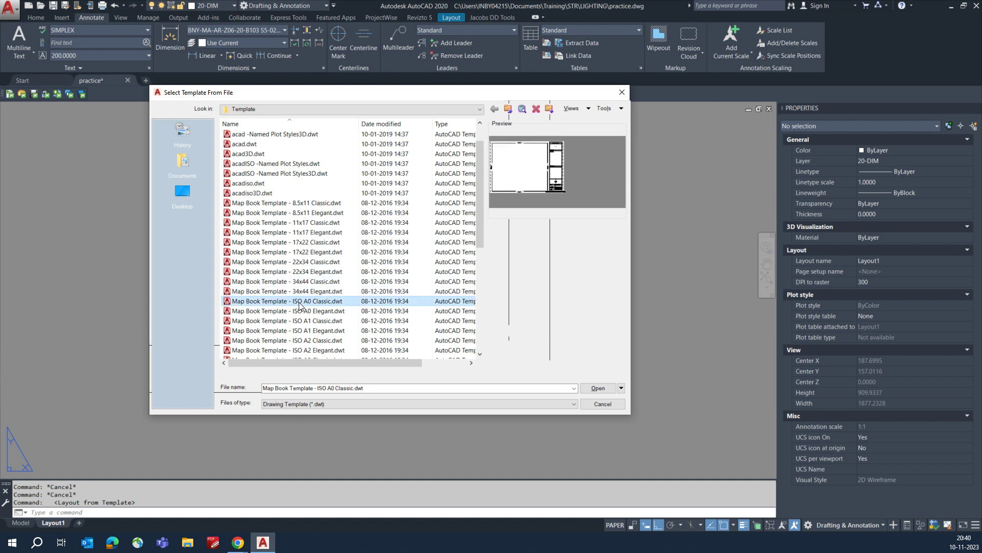
- Insert the ISO Expand A0 layout from Map Book Template - ISO A0 Elegant.dwt
{"action": "left_click", "coordinate": [305, 312]}
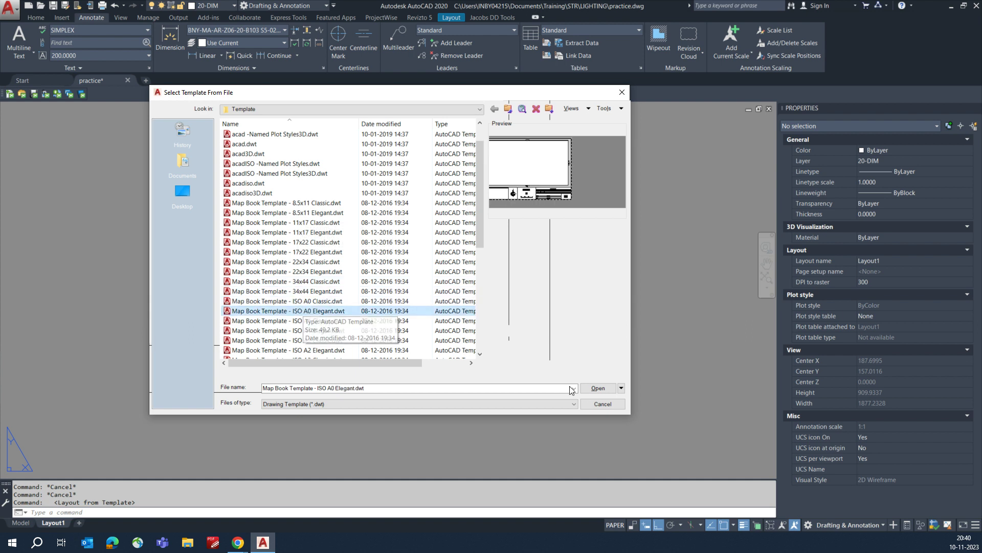
{"action": "left_click", "coordinate": [596, 388]}
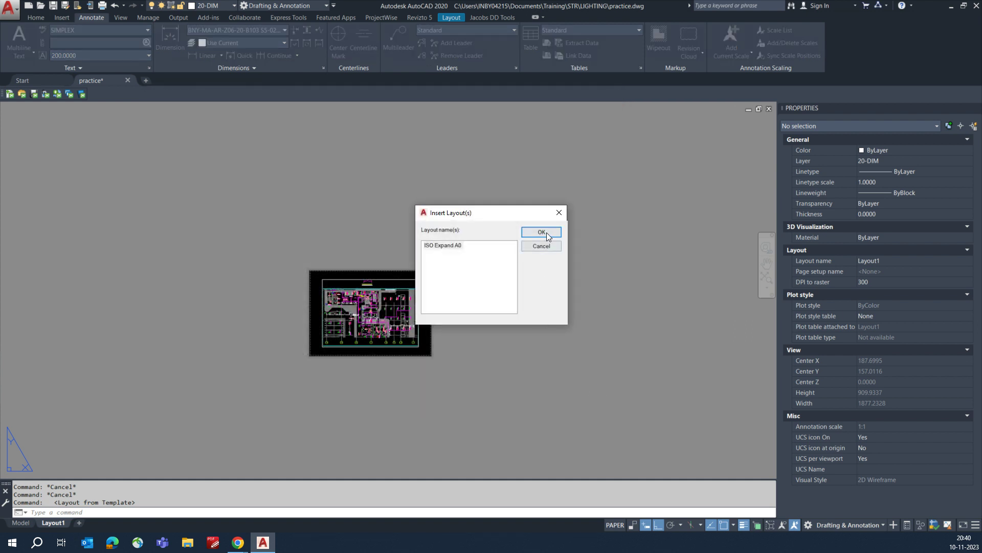
{"action": "left_click", "coordinate": [547, 232]}
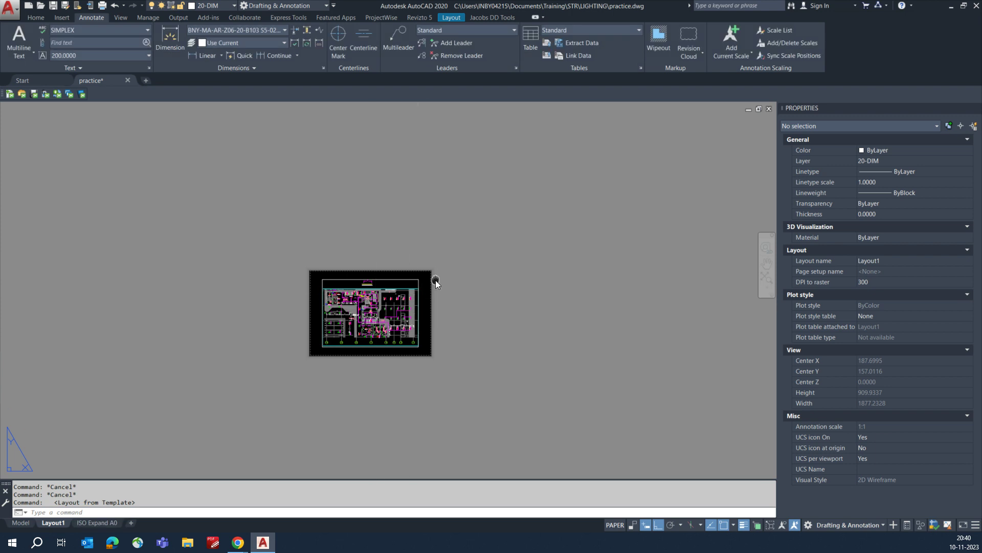
{"action": "middle_click", "coordinate": [429, 285]}
{"action": "middle_click", "coordinate": [429, 285]}
{"action": "type", "text": "e"}
{"action": "key", "text": "space"}
{"action": "left_click", "coordinate": [212, 217]}
{"action": "key", "text": "Escape"}
{"action": "key", "text": "Escape"}
{"action": "key", "text": "Escape"}
- Delete the Layout1 layout from the drawing
{"action": "left_click", "coordinate": [103, 511]}
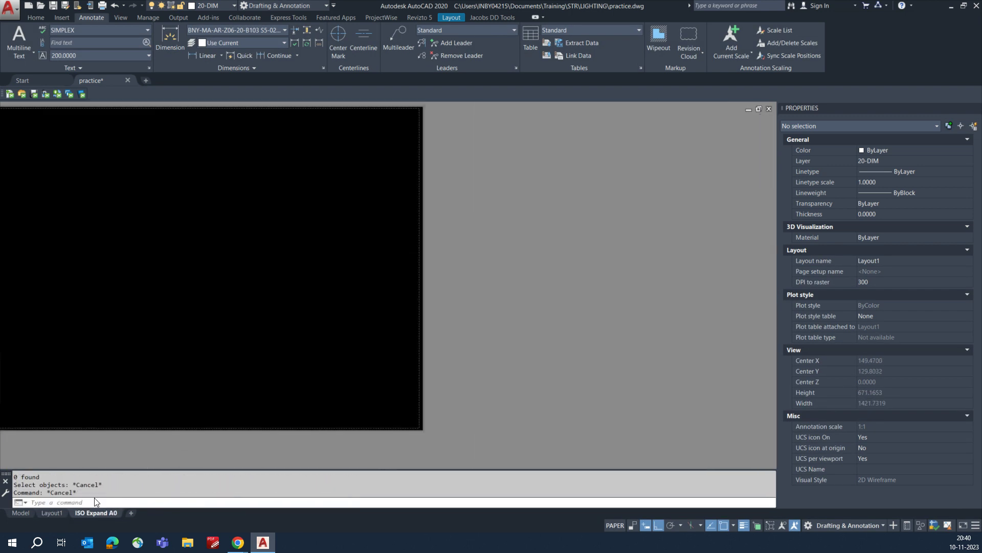
{"action": "right_click", "coordinate": [52, 514]}
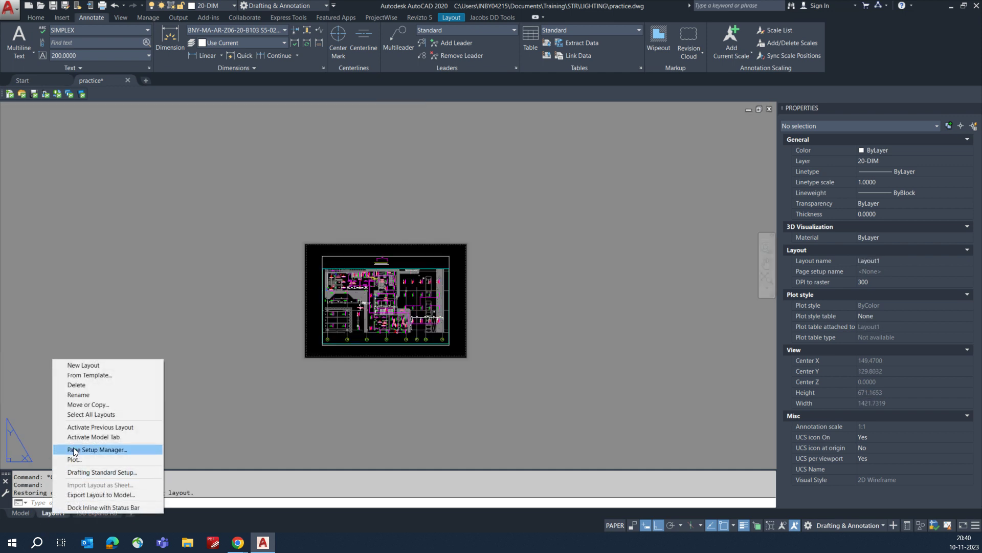
{"action": "left_click", "coordinate": [77, 385]}
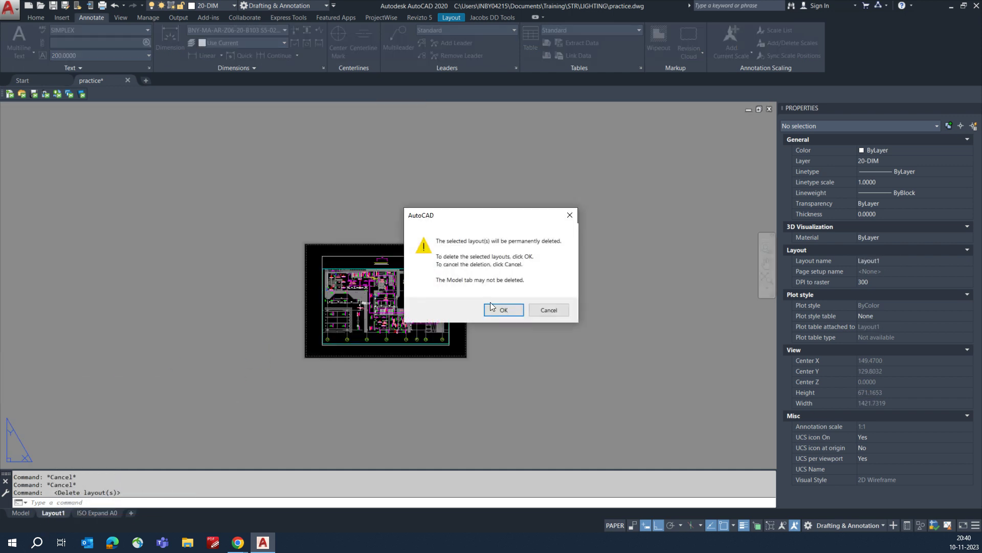
{"action": "left_click", "coordinate": [503, 311]}
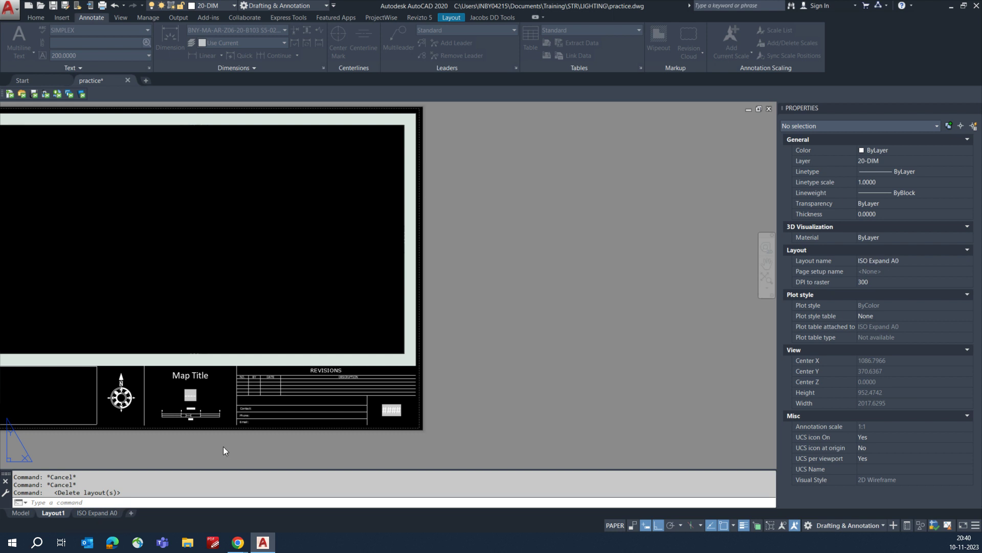
- Activate the viewport on the ISO Expand A0 layout and fit the whole lighting plan inside it
{"action": "scroll", "coordinate": [525, 293], "scroll_direction": "down", "scroll_amount": 2}
{"action": "double_click", "coordinate": [341, 278]}
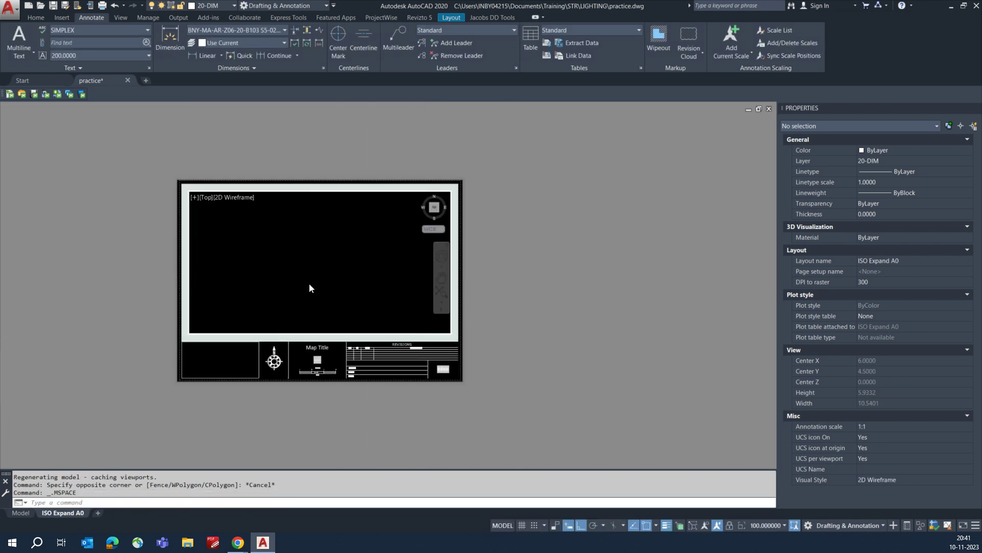
{"action": "scroll", "coordinate": [328, 279], "scroll_direction": "down", "scroll_amount": 3}
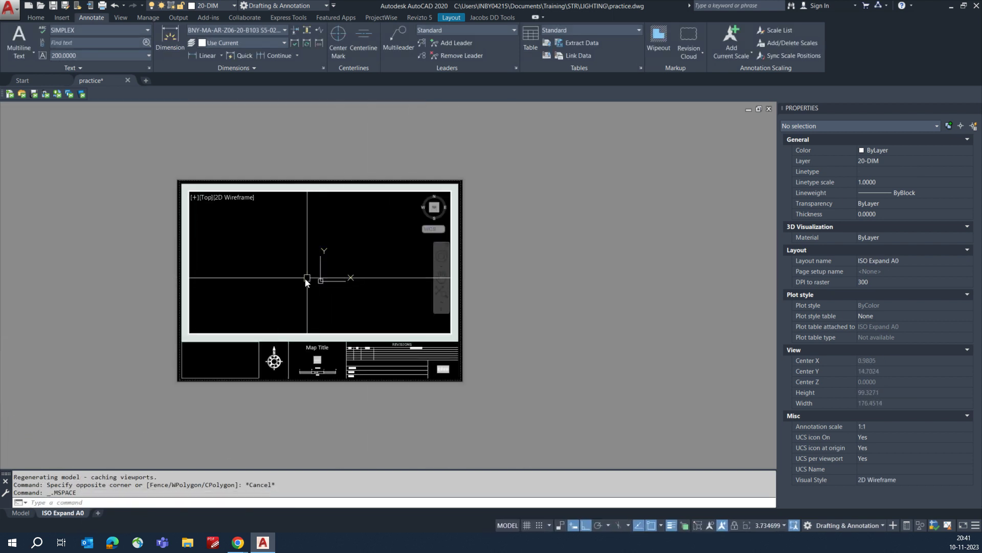
{"action": "middle_click", "coordinate": [328, 280]}
{"action": "middle_click", "coordinate": [328, 280]}
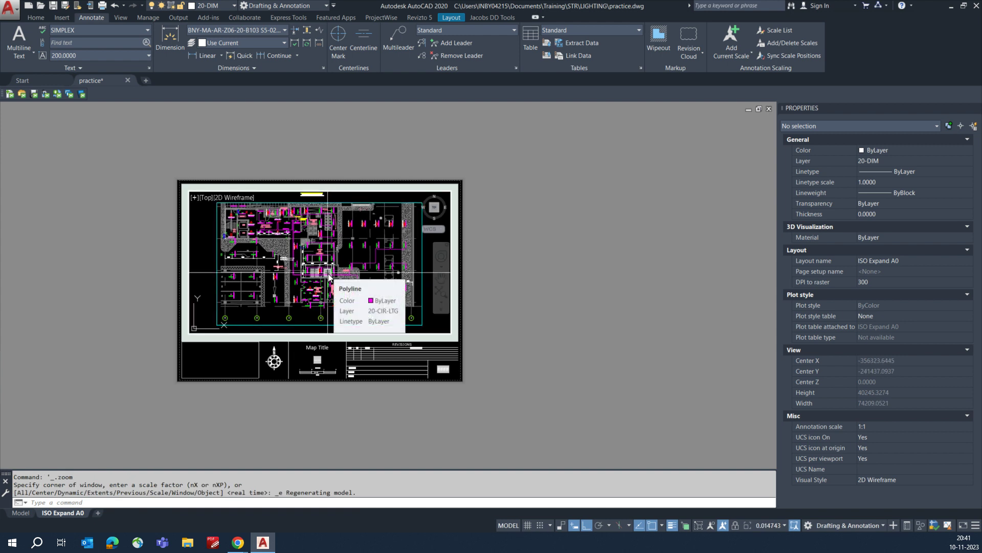
{"action": "type", "text": "z"}
{"action": "key", "text": "Return"}
{"action": "key", "text": "Escape"}
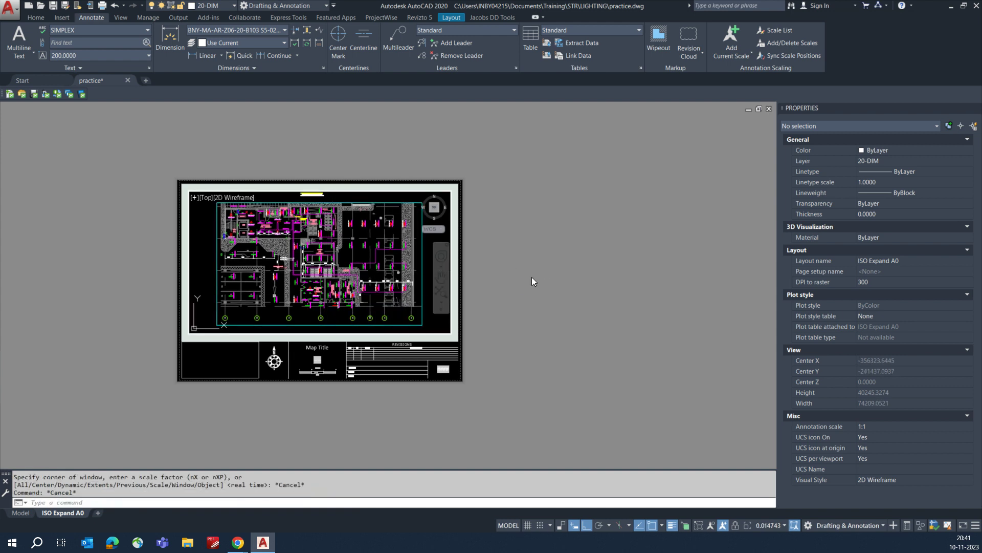
- Reactivate the viewport on the ISO Expand A0 layout and set its scale to 1:1
{"action": "double_click", "coordinate": [505, 277]}
{"action": "scroll", "coordinate": [324, 302], "scroll_direction": "up", "scroll_amount": 2}
{"action": "middle_click_drag", "start_coordinate": [300, 325], "coordinate": [305, 350]}
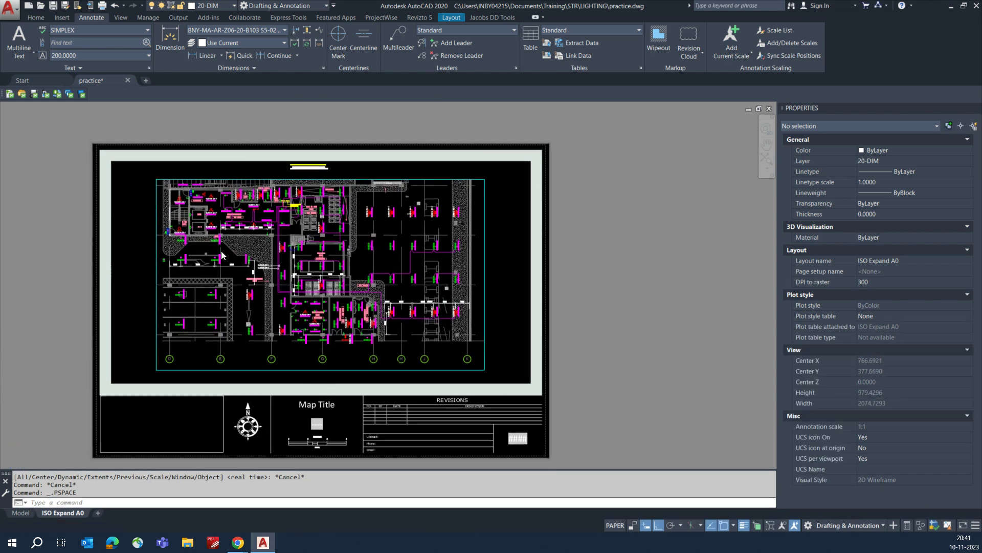
{"action": "middle_click_drag", "start_coordinate": [354, 240], "coordinate": [383, 252]}
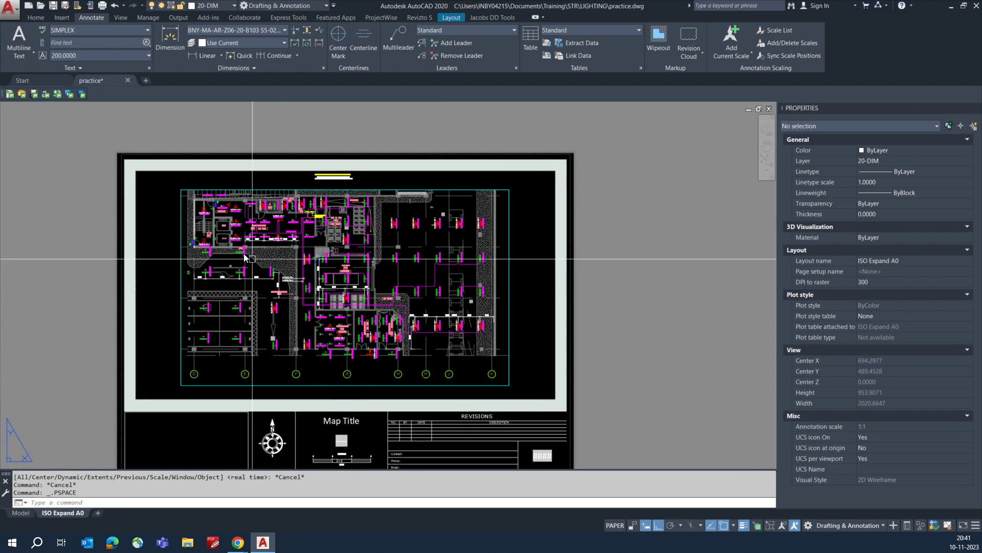
{"action": "double_click", "coordinate": [246, 264]}
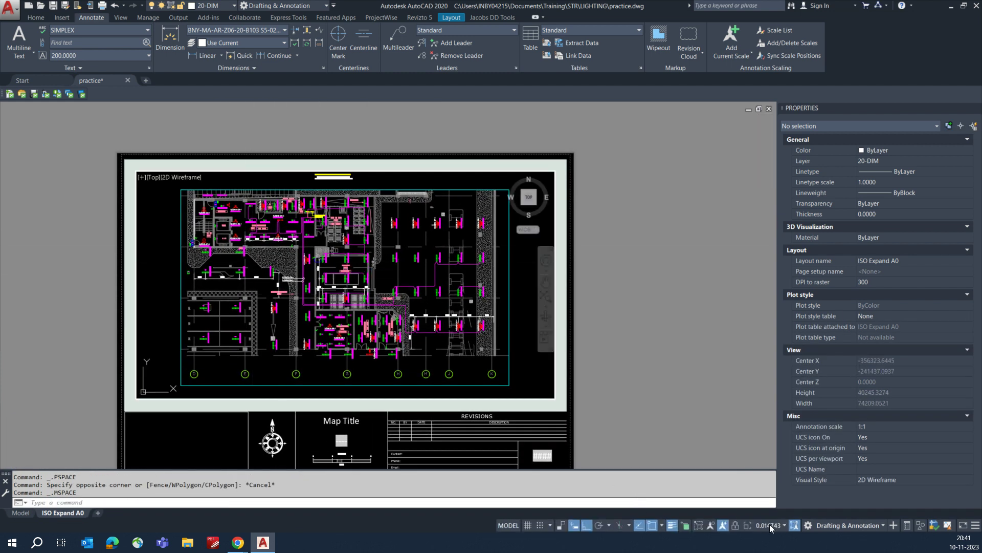
{"action": "left_click", "coordinate": [762, 473]}
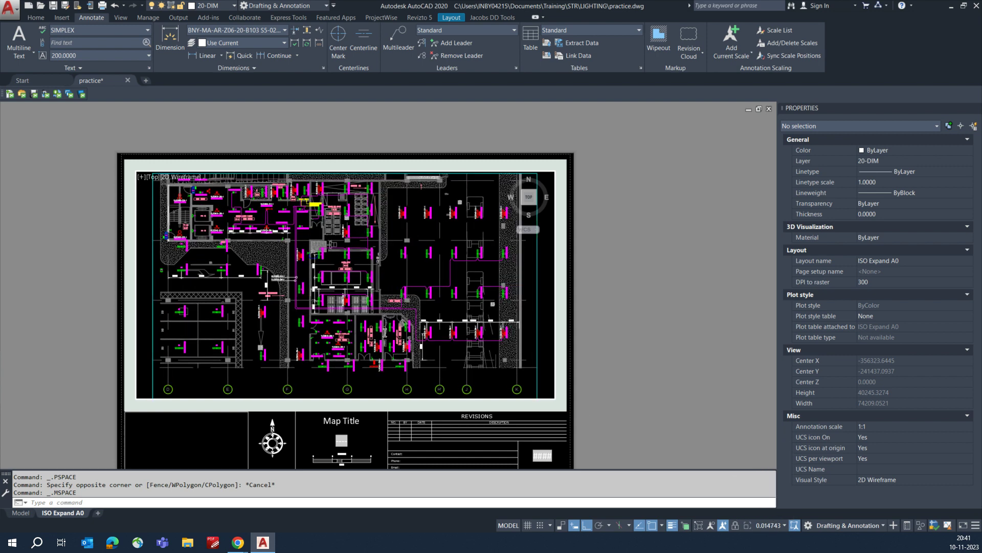
- Add a 1:100 scale to the drawing's scale list and apply it to the layout viewport
{"action": "left_click", "coordinate": [782, 528]}
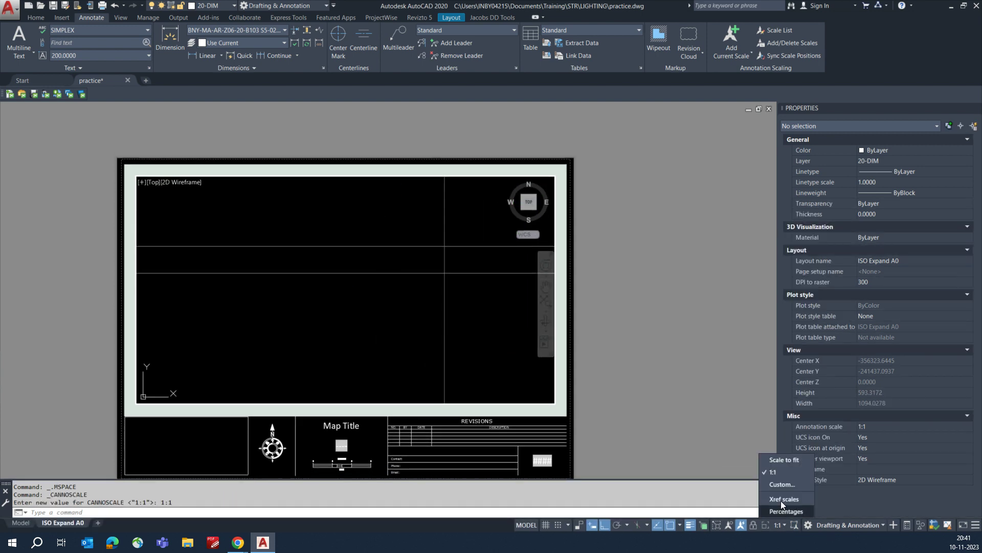
{"action": "left_click", "coordinate": [787, 484]}
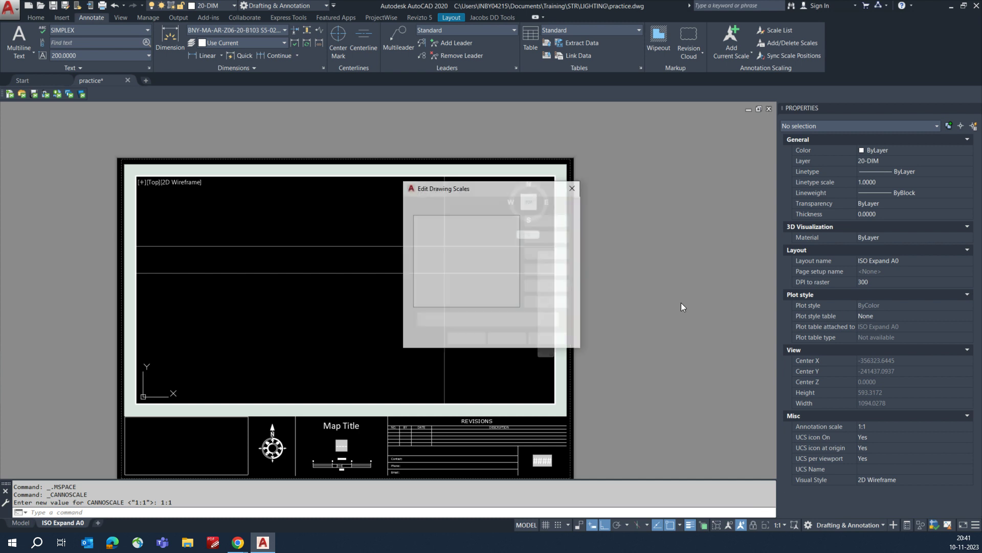
{"action": "left_click", "coordinate": [546, 220]}
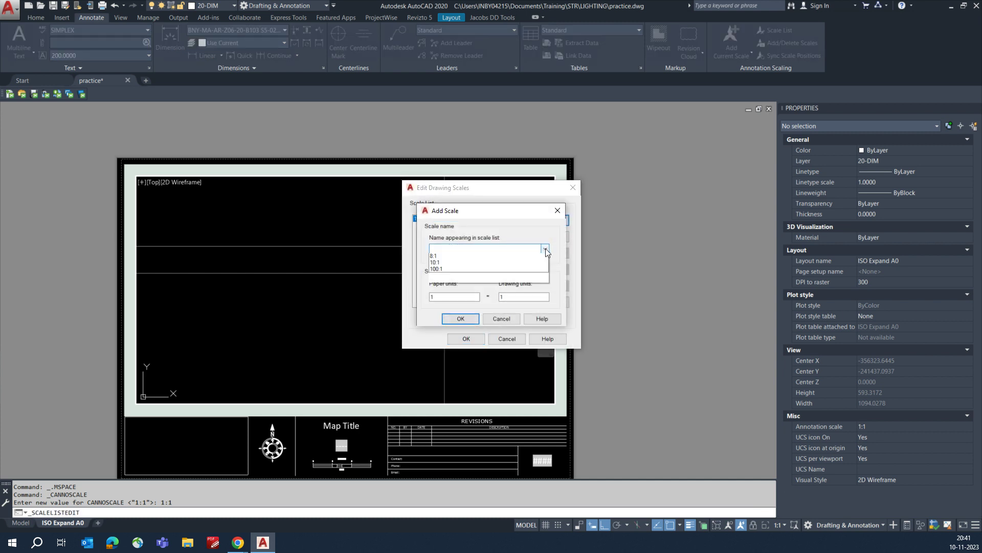
{"action": "left_click", "coordinate": [444, 323]}
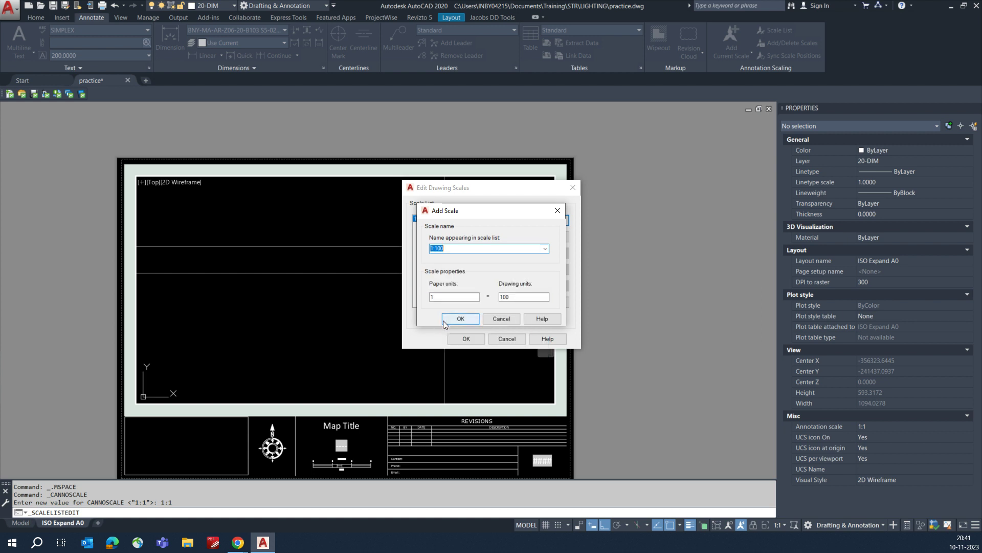
{"action": "left_click", "coordinate": [459, 318]}
{"action": "left_click", "coordinate": [472, 338]}
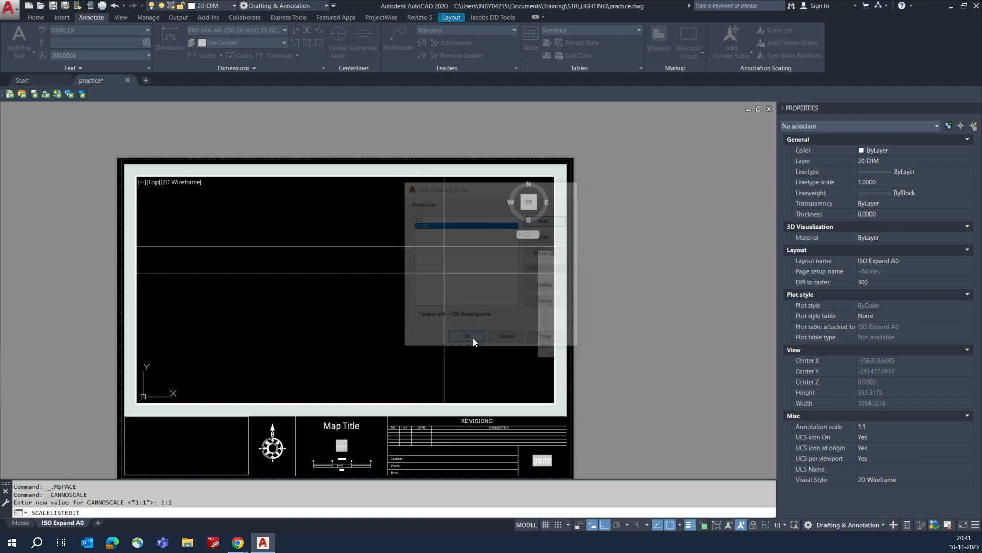
{"action": "left_click", "coordinate": [782, 524]}
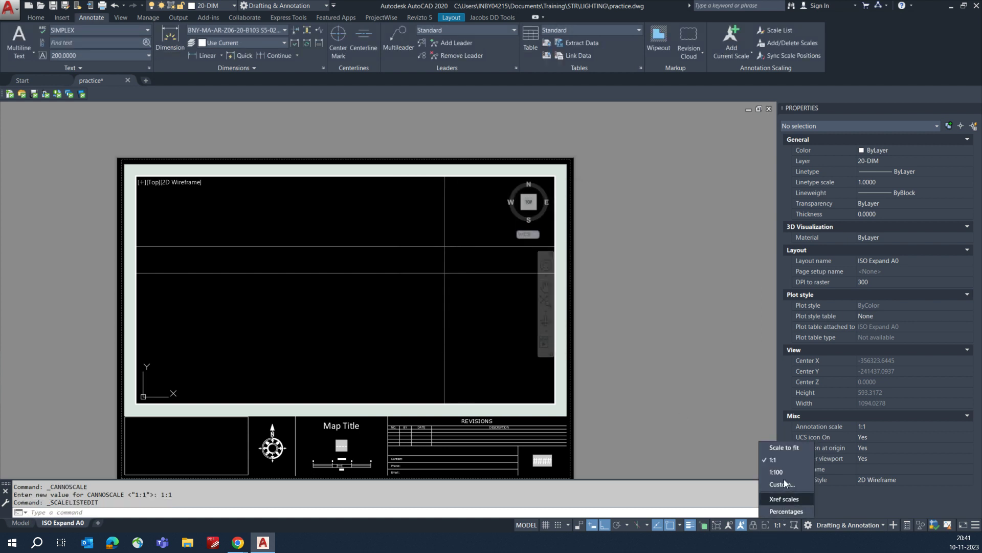
{"action": "left_click", "coordinate": [783, 474]}
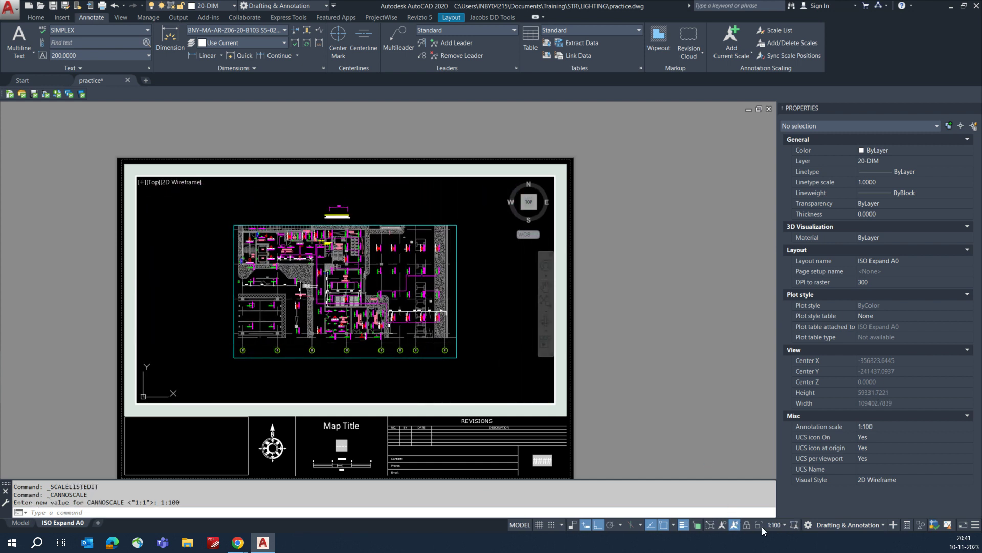
- Add a 1:50 scale to the drawing's scale list and apply it to the layout viewport
{"action": "left_click", "coordinate": [784, 524]}
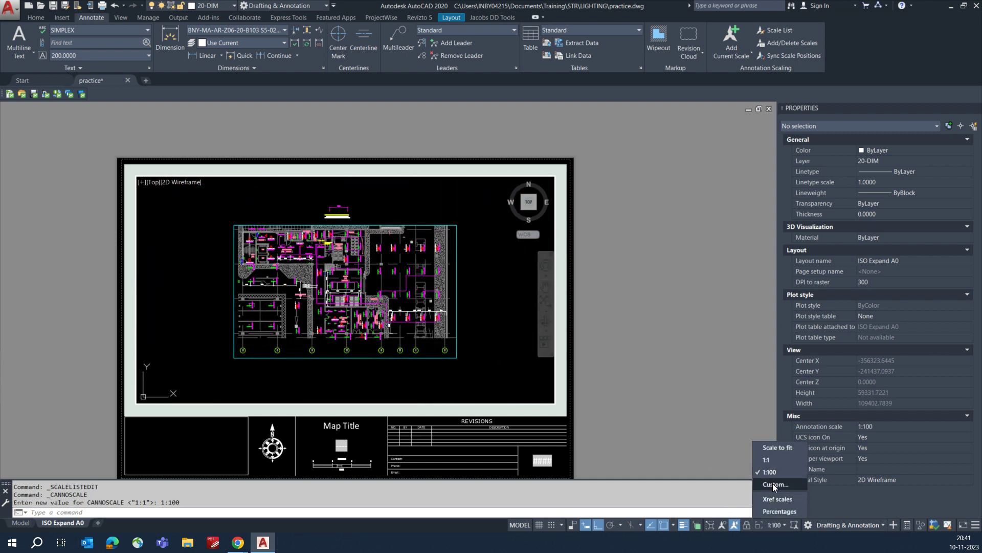
{"action": "left_click", "coordinate": [772, 483]}
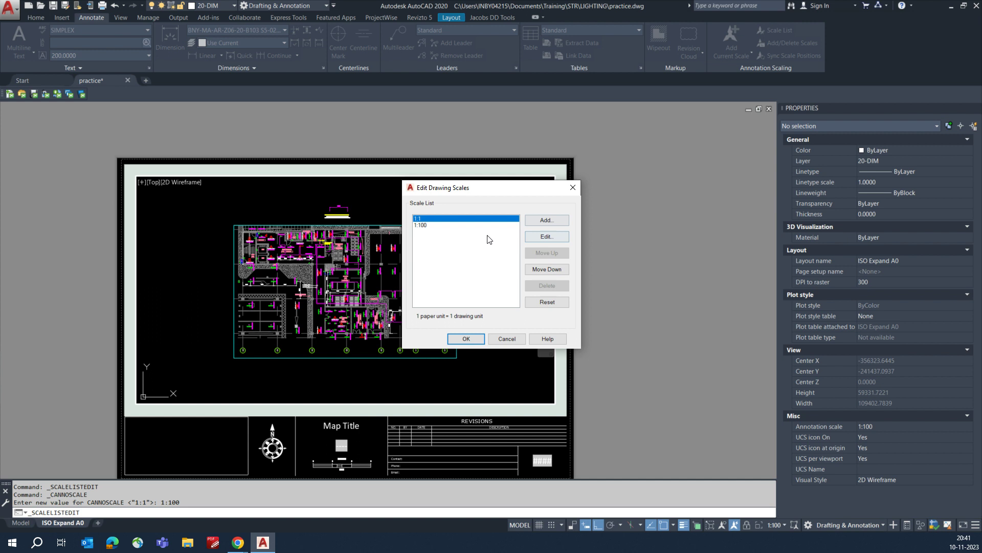
{"action": "left_click", "coordinate": [554, 220]}
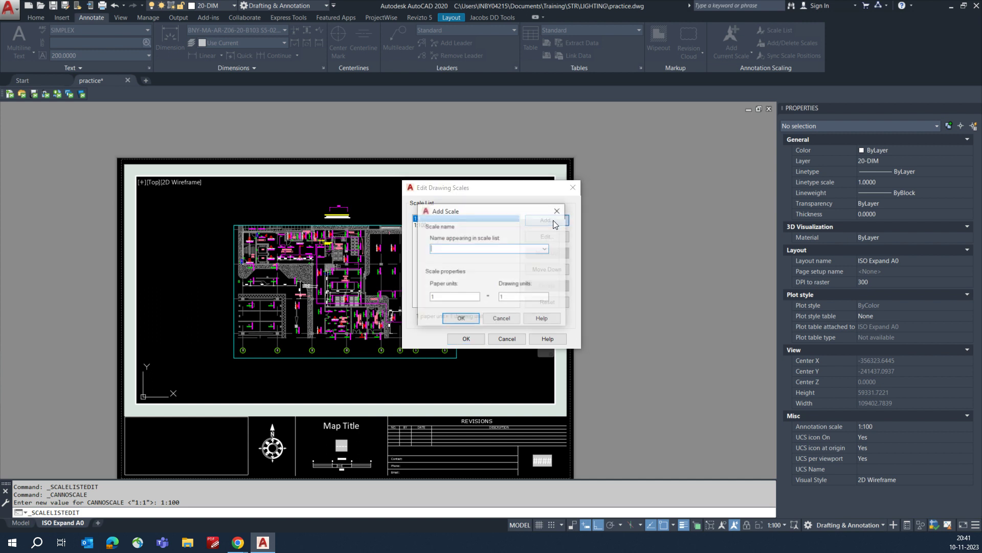
{"action": "left_click", "coordinate": [545, 249]}
{"action": "left_click", "coordinate": [448, 315]}
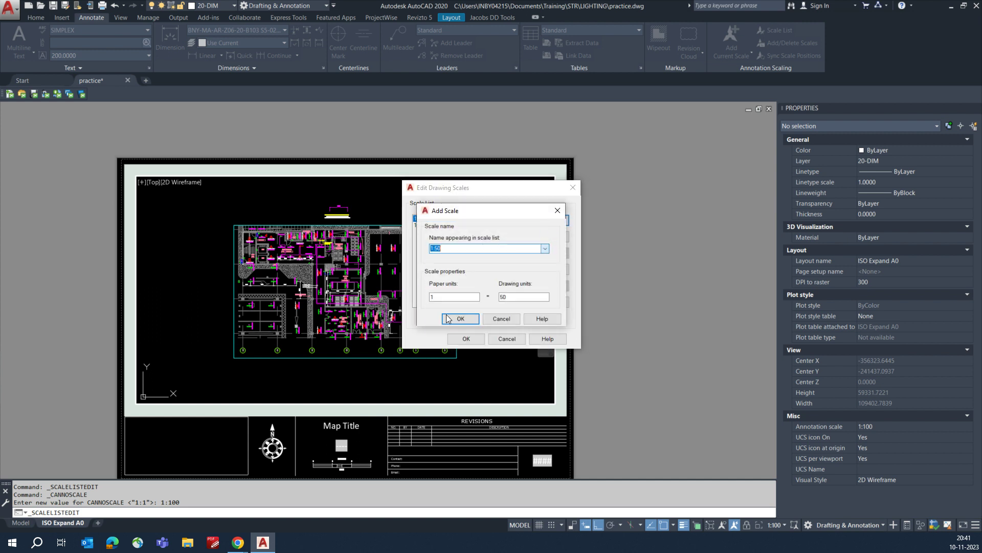
{"action": "left_click", "coordinate": [459, 320]}
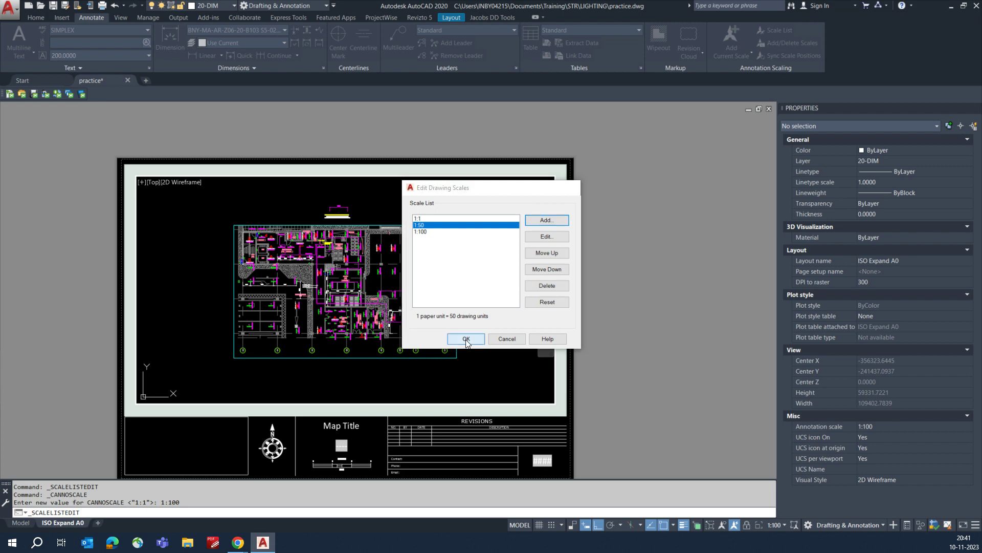
{"action": "left_click", "coordinate": [467, 339]}
{"action": "left_click", "coordinate": [774, 525]}
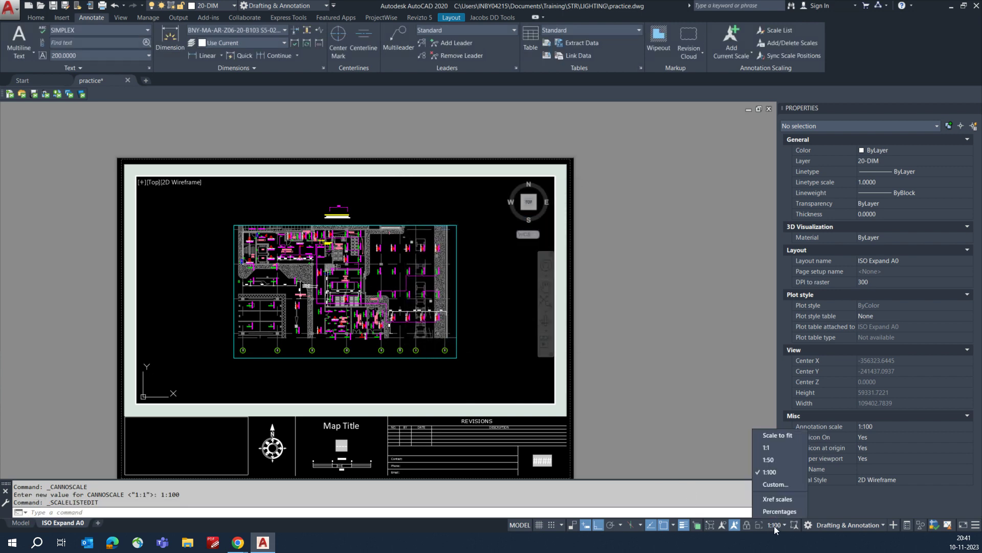
{"action": "left_click", "coordinate": [770, 462]}
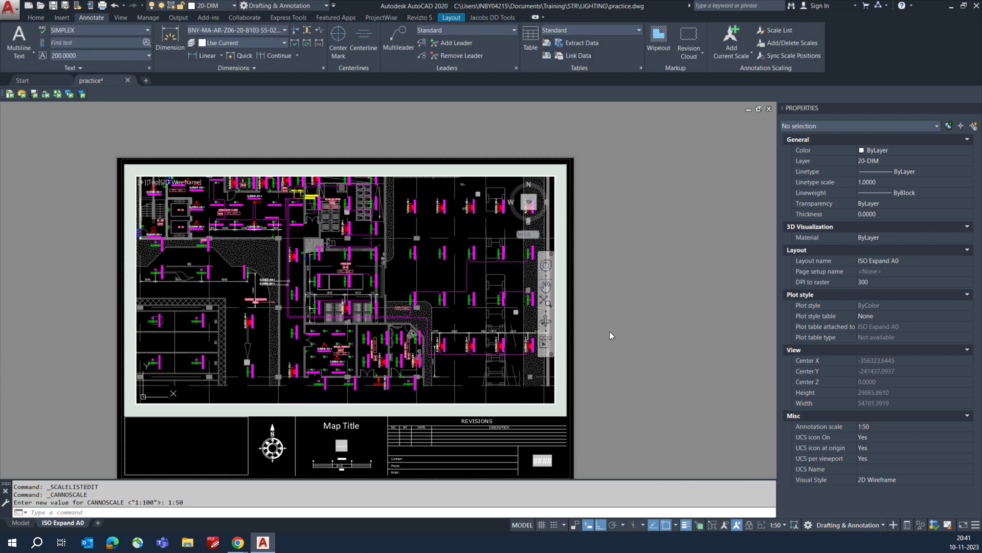
- Shift the lighting plan inside the 1:50 viewport and return to paper space
{"action": "double_click", "coordinate": [636, 331]}
{"action": "scroll", "coordinate": [354, 301], "scroll_direction": "down", "scroll_amount": 2}
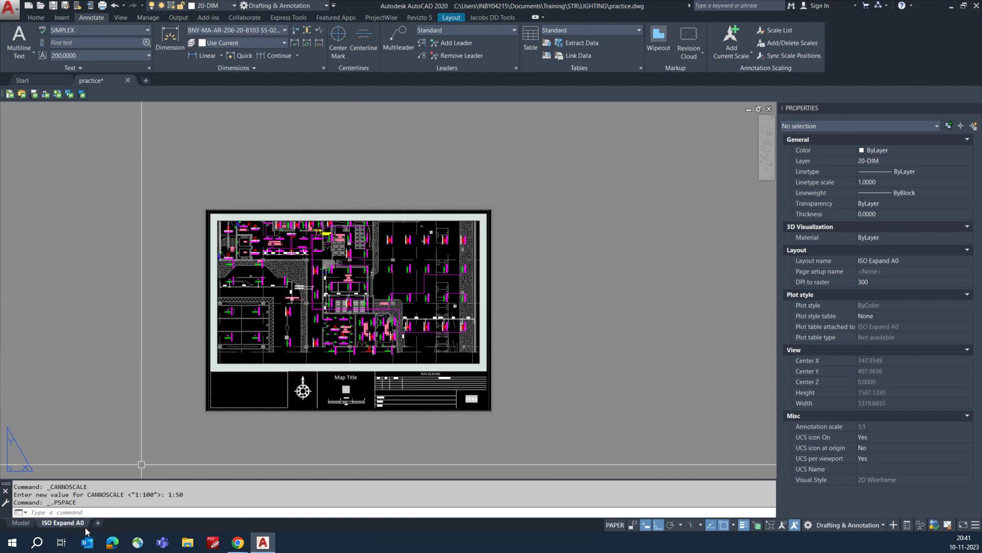
{"action": "double_click", "coordinate": [360, 309]}
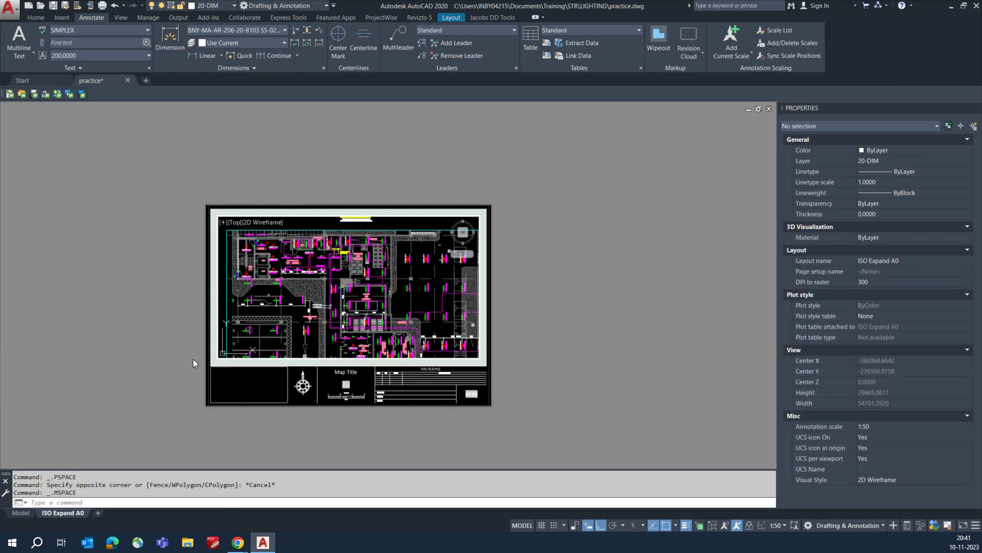
{"action": "double_click", "coordinate": [180, 351]}
- Switch to model space and examine the light wiring, tags and dimensions across the plan, including the compactor area
{"action": "left_click", "coordinate": [21, 522]}
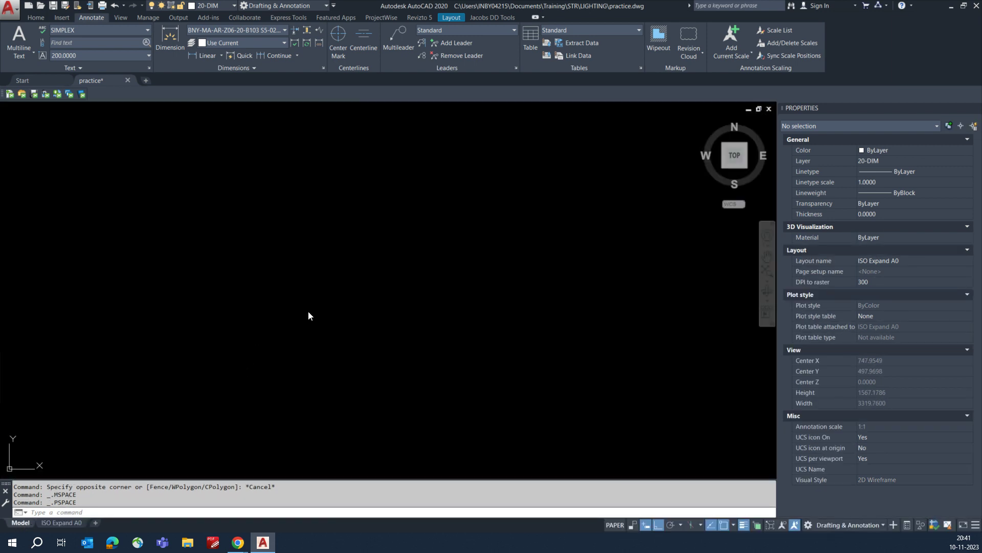
{"action": "scroll", "coordinate": [425, 162], "scroll_direction": "up", "scroll_amount": 6}
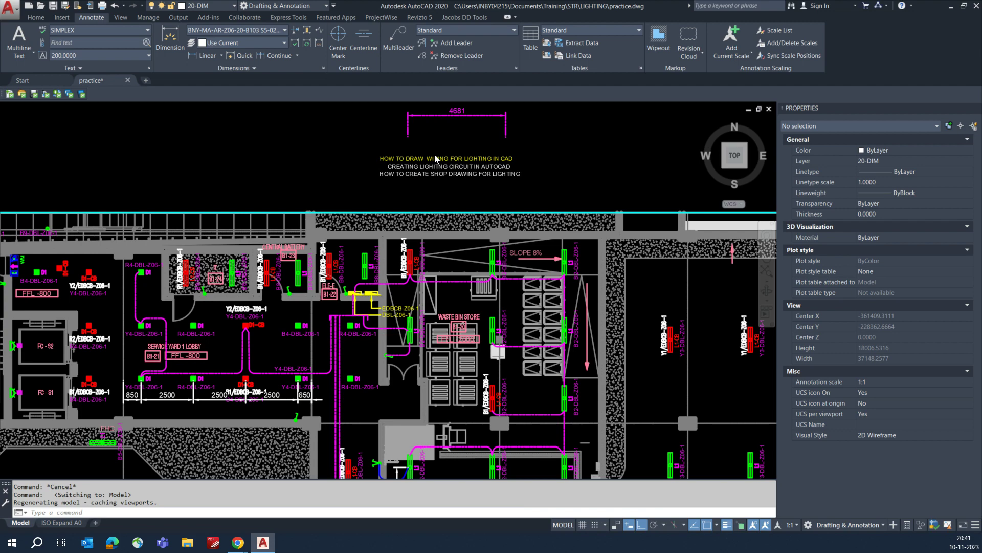
{"action": "middle_click_drag", "start_coordinate": [381, 358], "coordinate": [364, 222]}
{"action": "mouse_move", "coordinate": [408, 330]}
{"action": "middle_mouse_down"}
{"action": "mouse_move", "coordinate": [341, 271]}
{"action": "mouse_move", "coordinate": [373, 237]}
{"action": "mouse_move", "coordinate": [364, 226]}
{"action": "middle_mouse_up"}
{"action": "middle_click_drag", "start_coordinate": [441, 326], "coordinate": [363, 290]}
{"action": "scroll", "coordinate": [392, 299], "scroll_direction": "up", "scroll_amount": 4}
{"action": "scroll", "coordinate": [389, 304], "scroll_direction": "down", "scroll_amount": 6}
{"action": "mouse_move", "coordinate": [304, 302]}
{"action": "middle_mouse_down"}
{"action": "mouse_move", "coordinate": [376, 349]}
{"action": "mouse_move", "coordinate": [423, 411]}
{"action": "middle_mouse_up"}
{"action": "scroll", "coordinate": [270, 363], "scroll_direction": "down", "scroll_amount": 5}
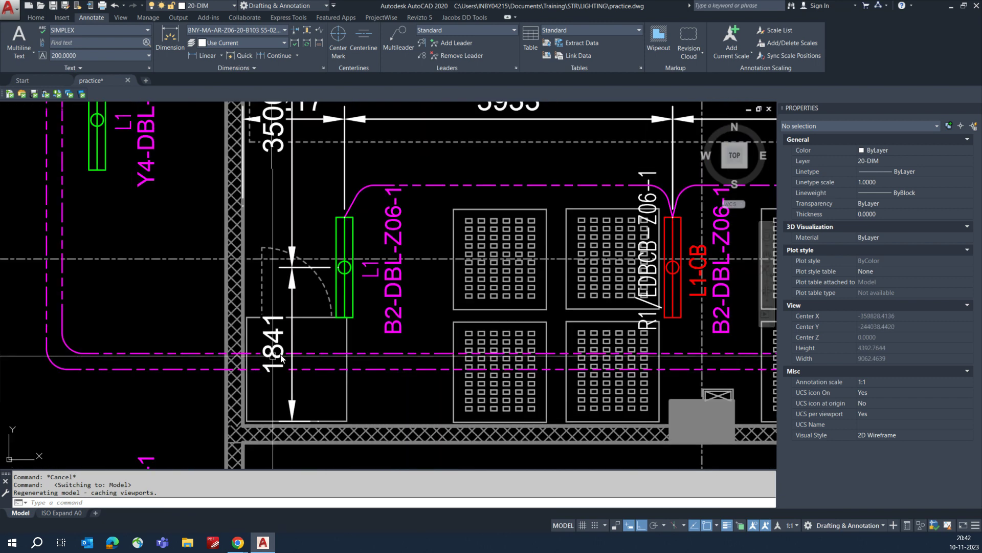
{"action": "scroll", "coordinate": [350, 365], "scroll_direction": "down", "scroll_amount": 5}
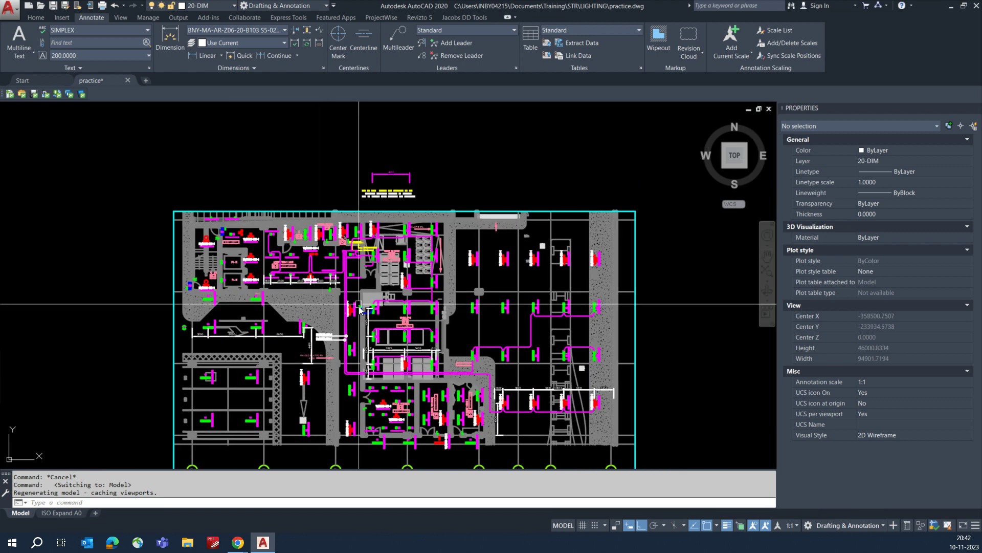
- Read the three title lines above the plan and review the wired lights around the service yard lobby and compactor
{"action": "type", "text": "z"}
{"action": "key", "text": "Return"}
{"action": "left_click", "coordinate": [336, 159]}
{"action": "left_click", "coordinate": [467, 232]}
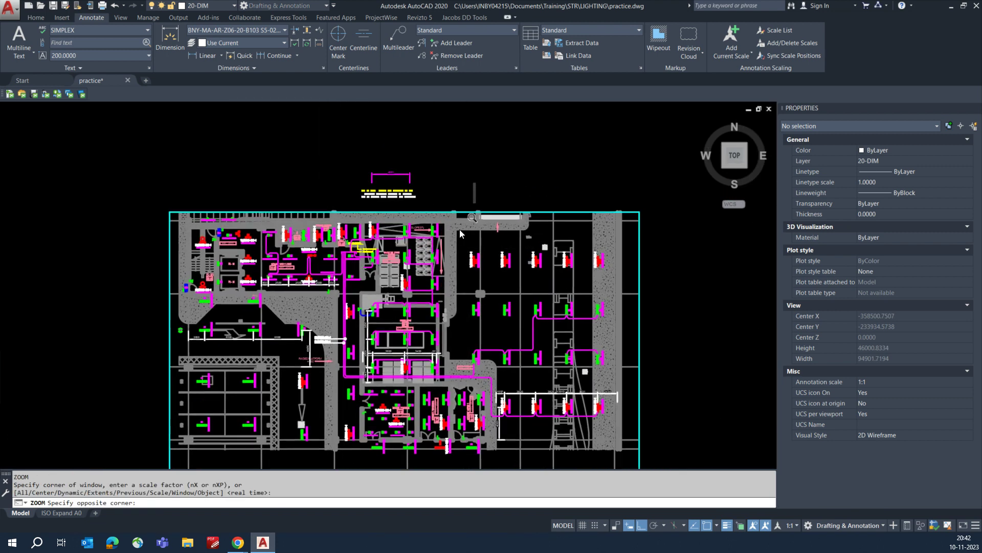
{"action": "key", "text": "Return"}
{"action": "left_click", "coordinate": [157, 243]}
{"action": "left_click", "coordinate": [519, 324]}
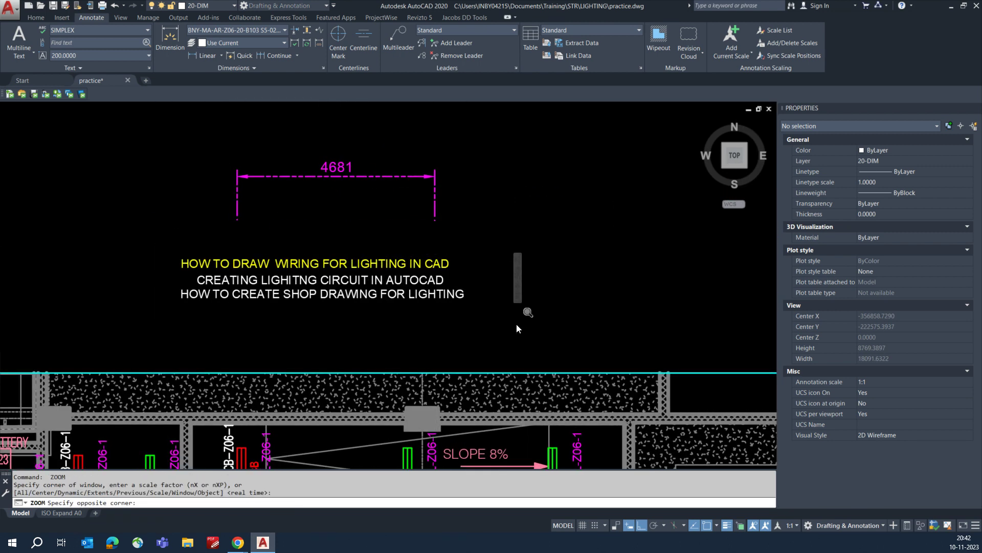
{"action": "key", "text": "Return"}
{"action": "left_click", "coordinate": [42, 219]}
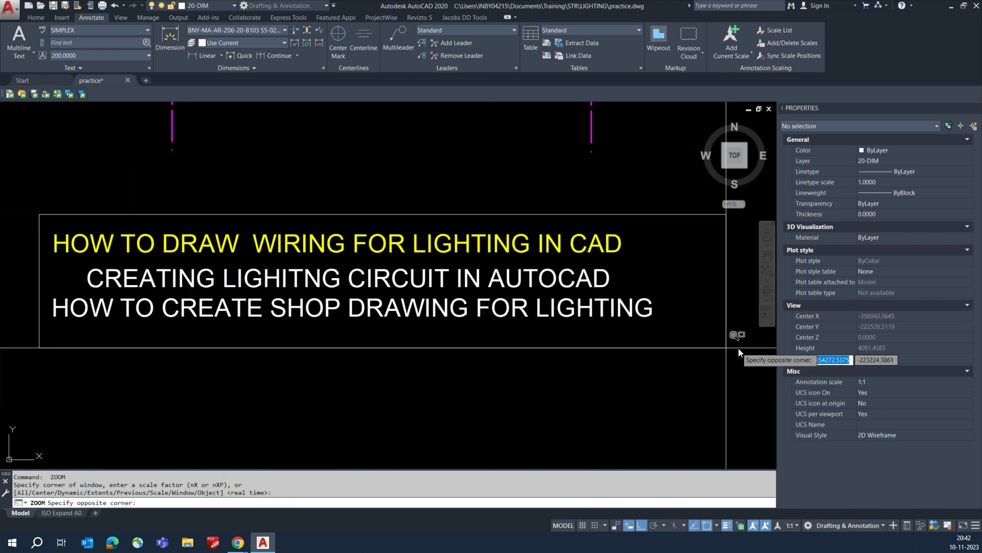
{"action": "left_click", "coordinate": [691, 341]}
{"action": "key", "text": "Return"}
{"action": "left_click", "coordinate": [524, 339]}
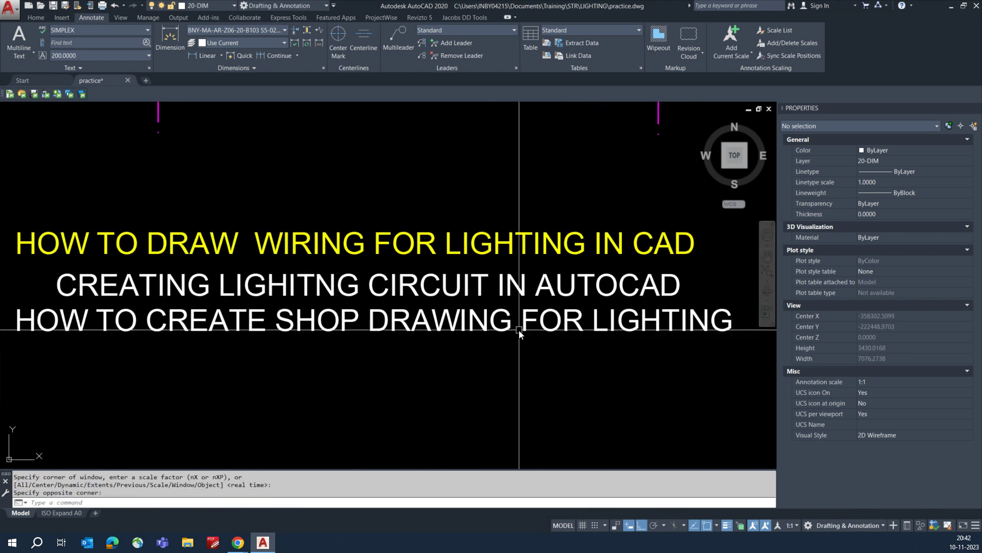
{"action": "scroll", "coordinate": [464, 326], "scroll_direction": "down", "scroll_amount": 4}
{"action": "middle_click_drag", "start_coordinate": [426, 358], "coordinate": [424, 255]}
{"action": "scroll", "coordinate": [351, 409], "scroll_direction": "up", "scroll_amount": 6}
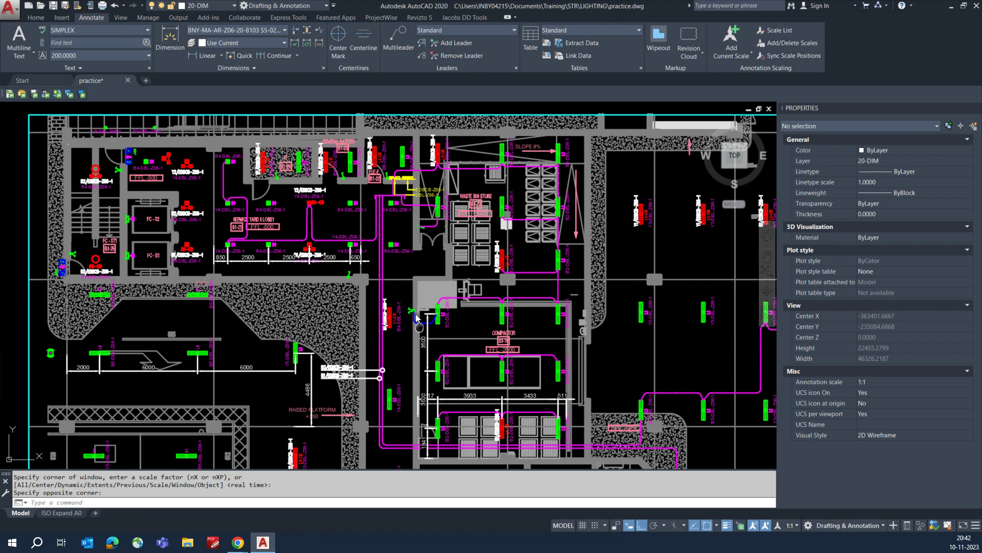